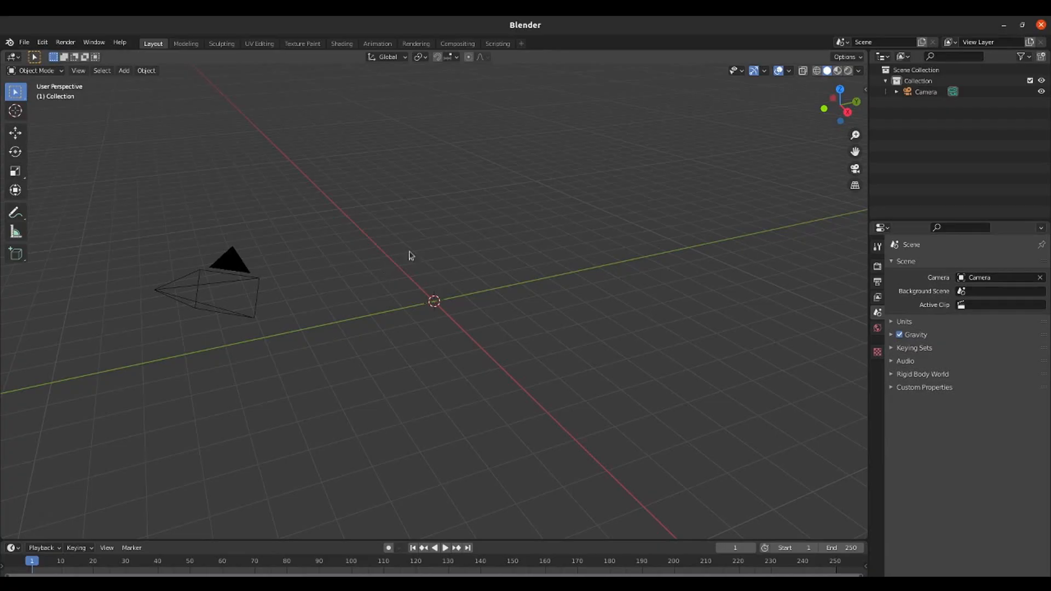
# - Add a cube mesh to the empty scene and frame it so its front and one side are in view
pyautogui.hotkey('shift', 'a')
pyautogui.moveTo(425, 252)
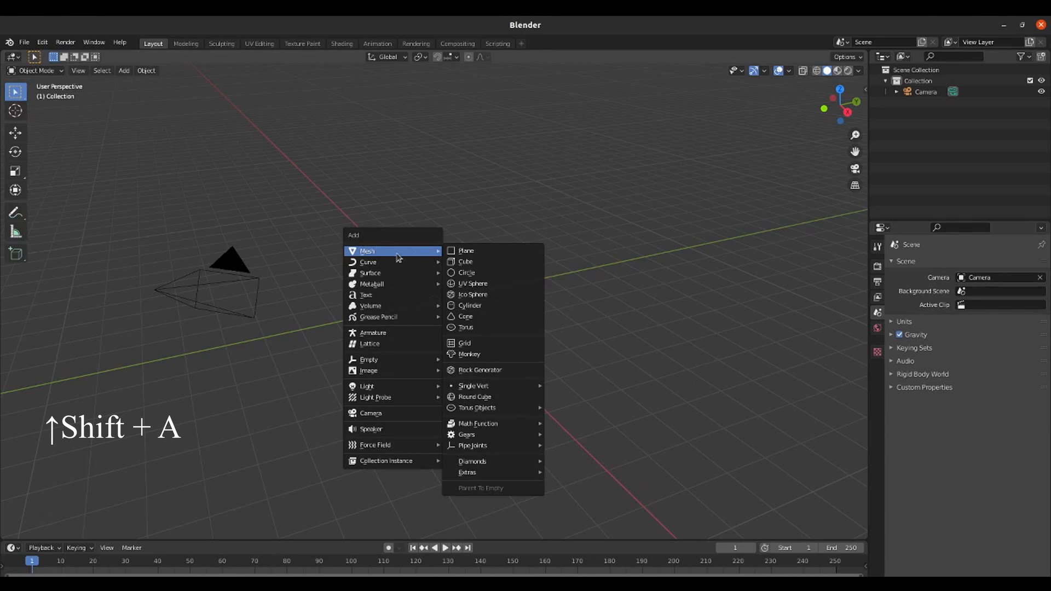
pyautogui.click(471, 262)
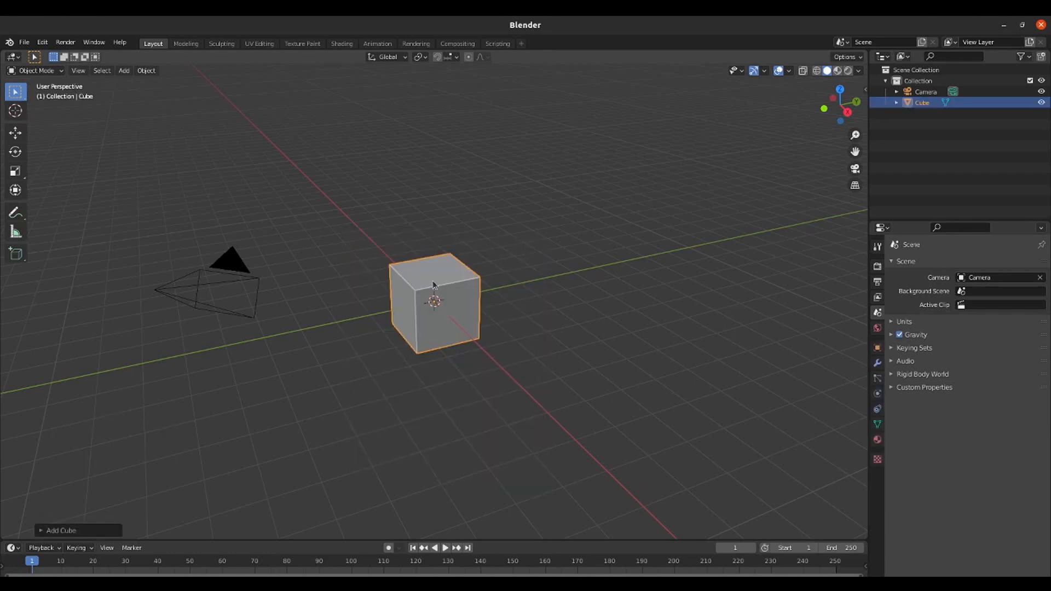
pyautogui.press('KP_Decimal')
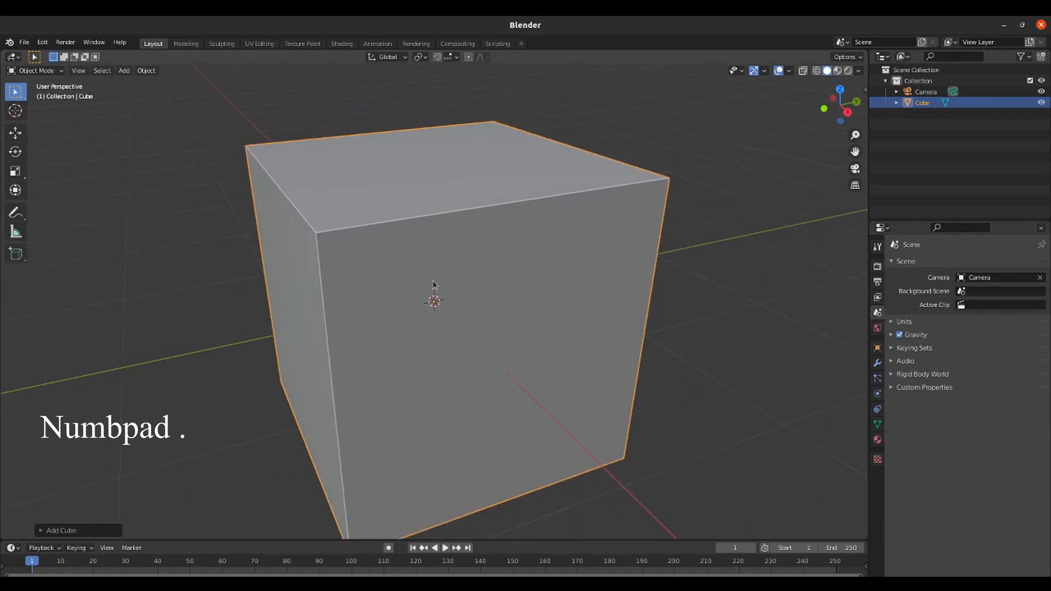
pyautogui.moveTo(395, 287); pyautogui.dragTo(408, 280, button='middle')
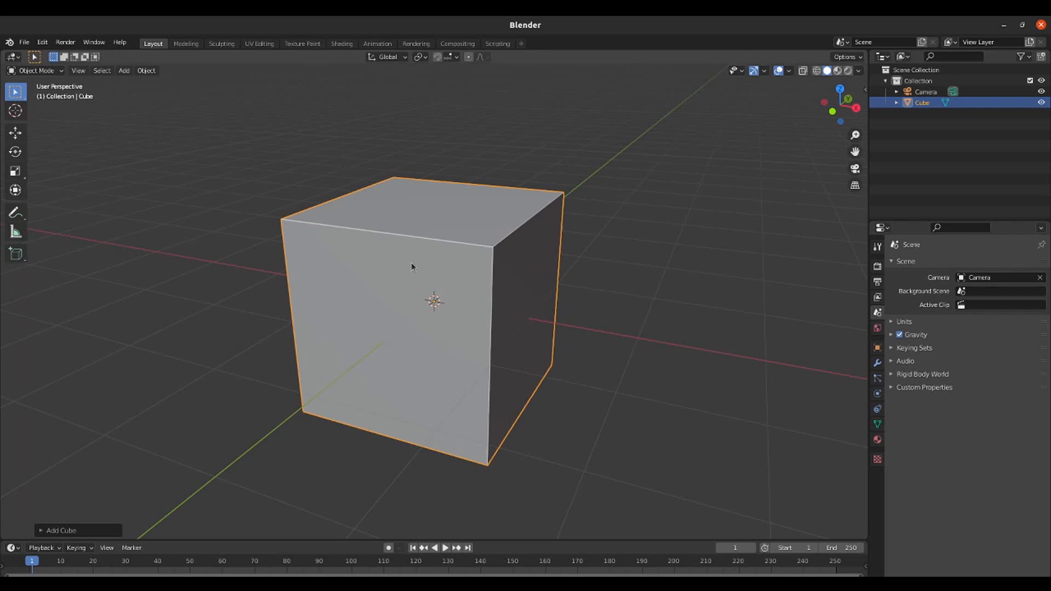
# - Enter Edit Mode on the cube and add one centred vertical loop cut, splitting its front face into two halves
pyautogui.click(49, 73)
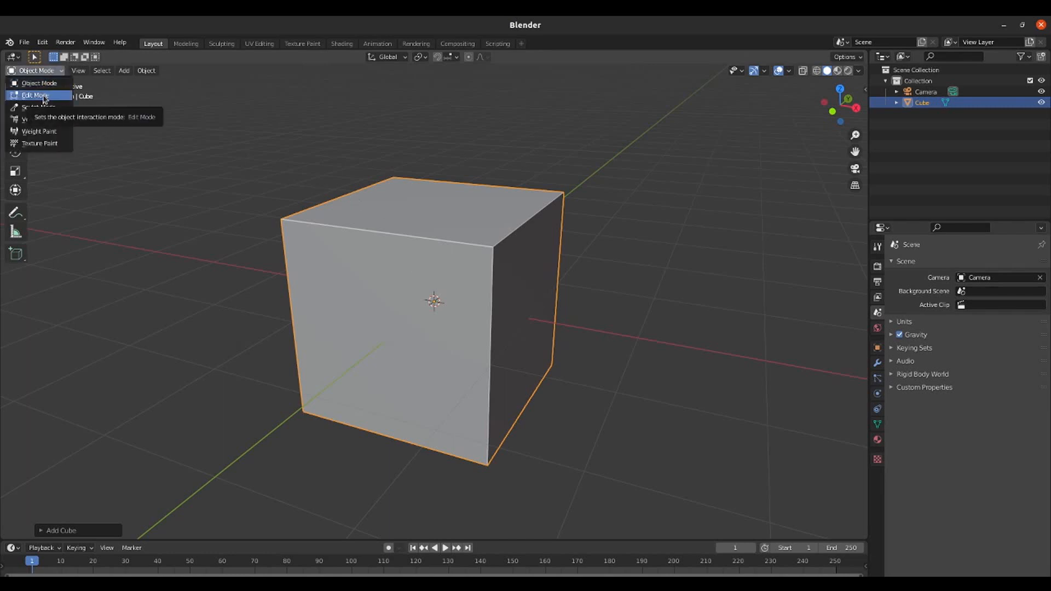
pyautogui.click(36, 95)
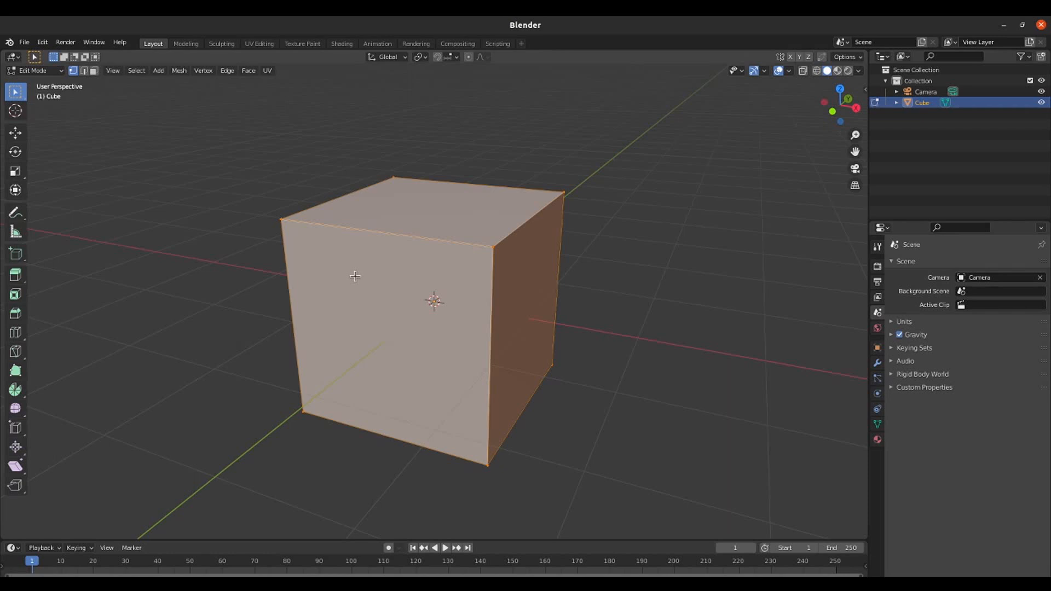
pyautogui.hotkey('ctrl', 'r')
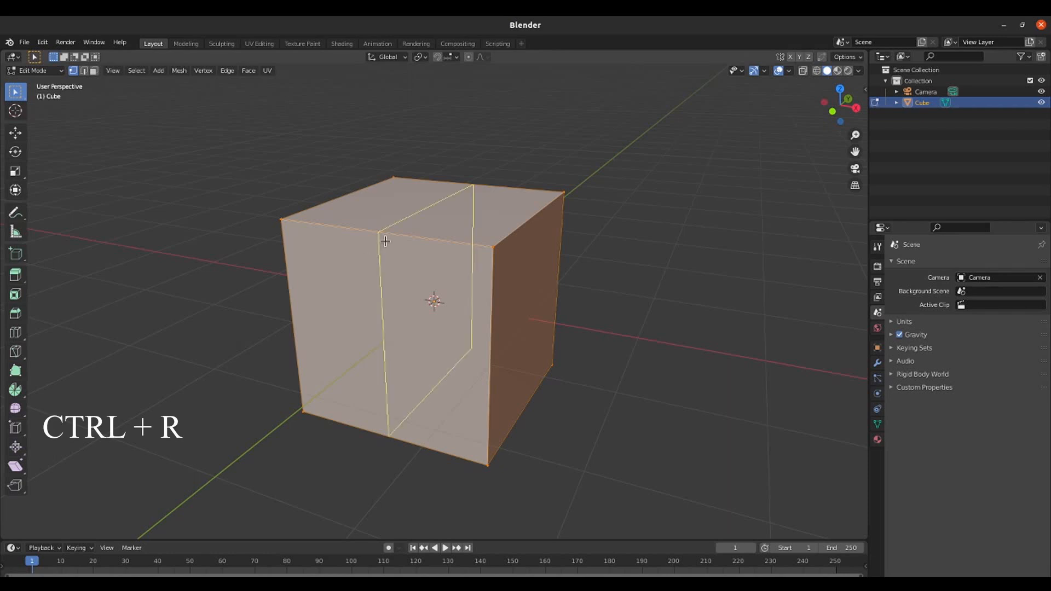
pyautogui.click(383, 240)
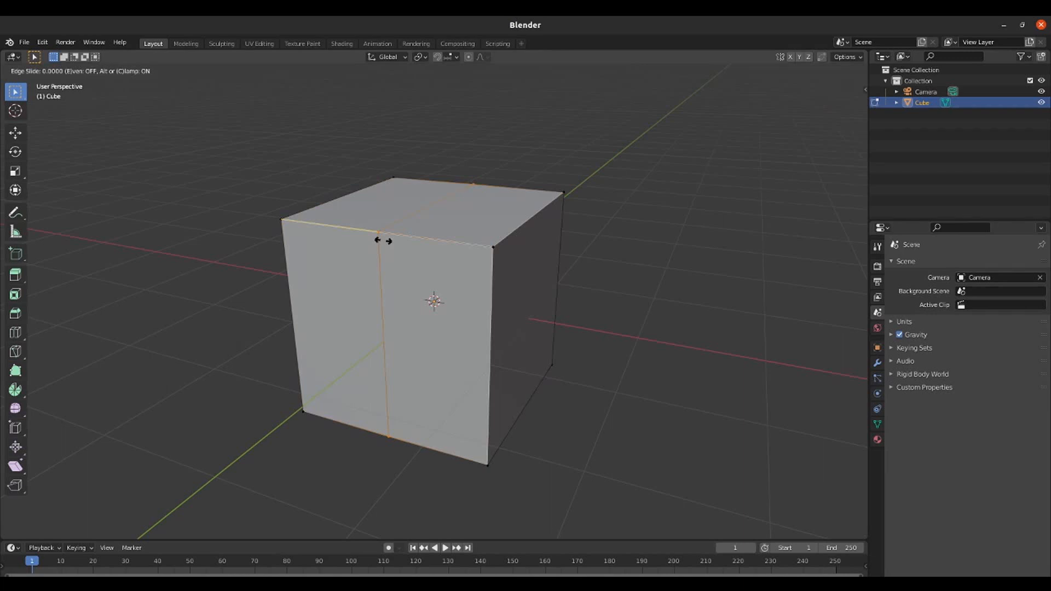
pyautogui.press('Return')
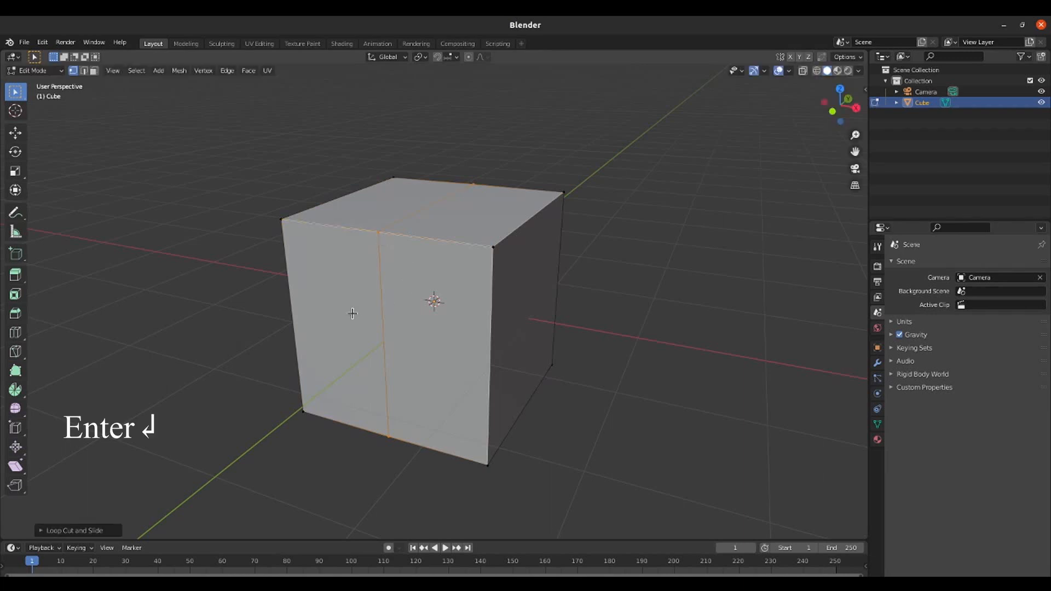
# - In front wireframe view, delete the vertices of the cube's negative-X half, then return to solid shading
pyautogui.moveTo(353, 310); pyautogui.dragTo(408, 218, button='middle')
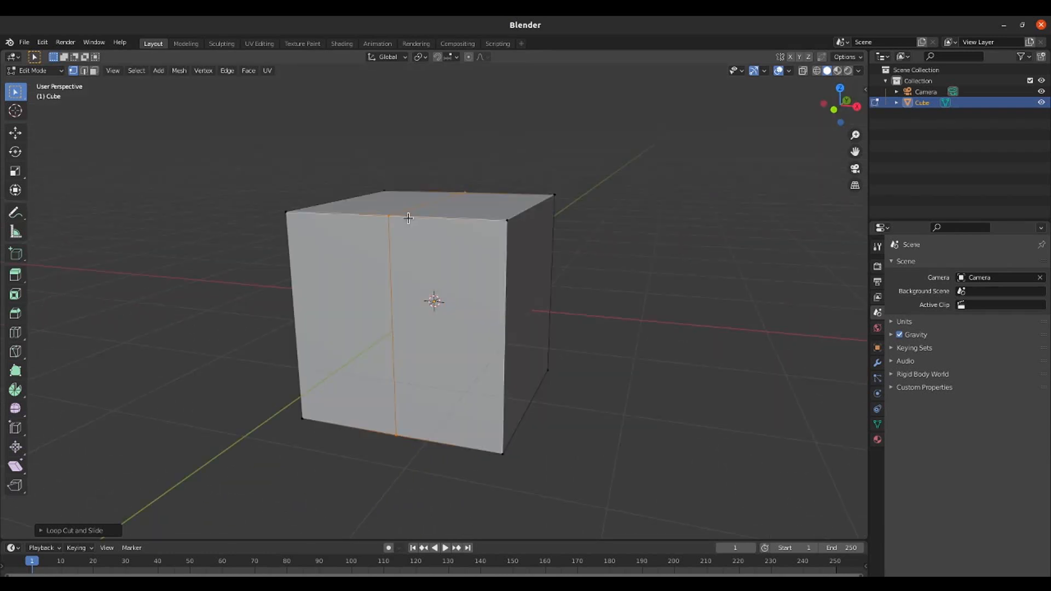
pyautogui.press('KP_1')
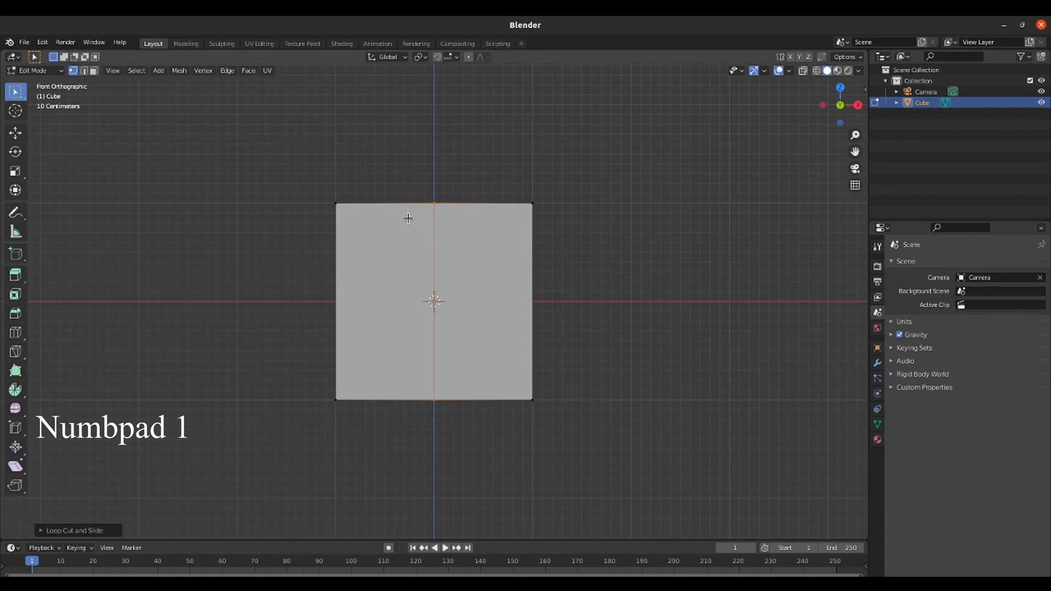
pyautogui.moveTo(536, 231); pyautogui.dragTo(492, 250, button='middle')
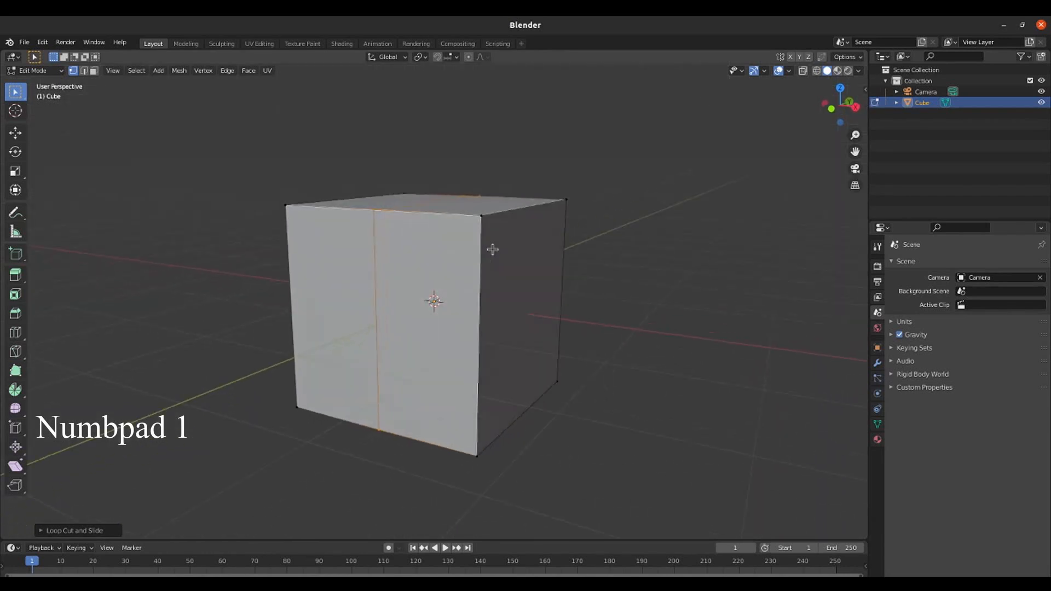
pyautogui.click(832, 108)
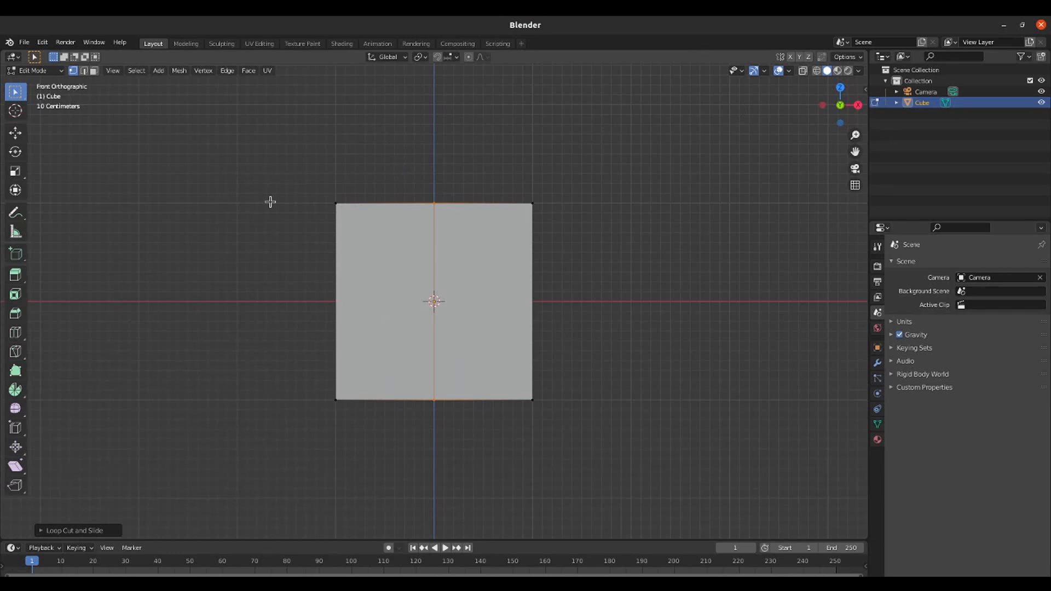
pyautogui.hotkey('shift', 'z')
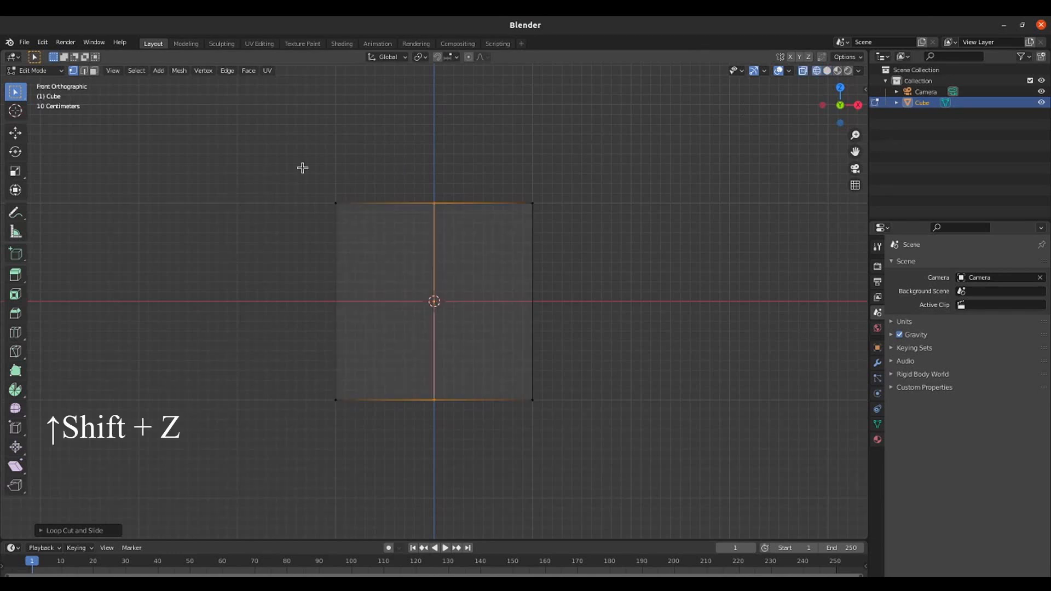
pyautogui.moveTo(302, 168); pyautogui.dragTo(381, 444)
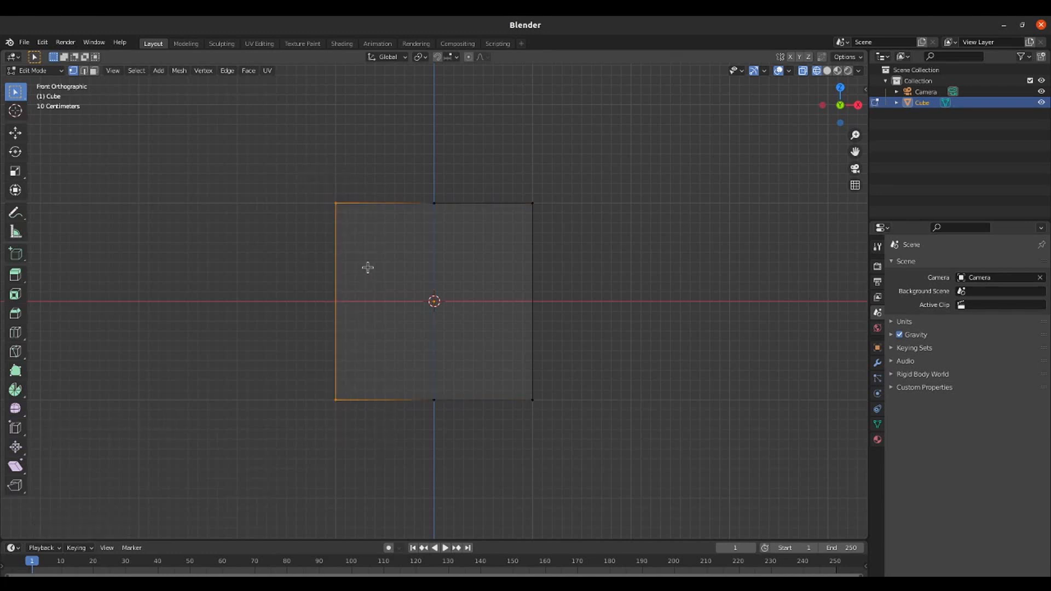
pyautogui.press('x')
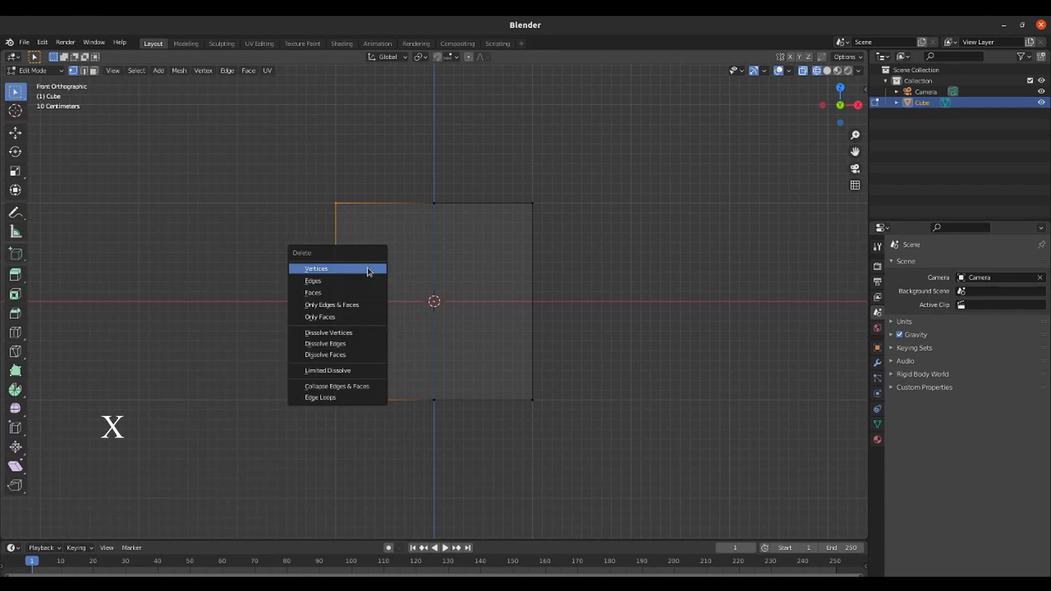
pyautogui.click(328, 269)
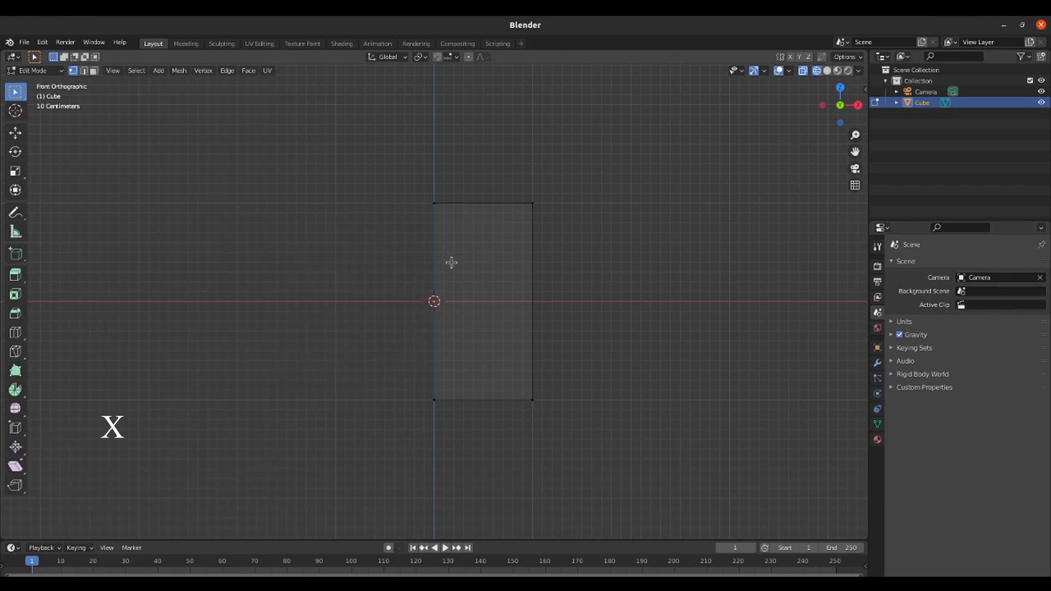
pyautogui.hotkey('shift', 'z')
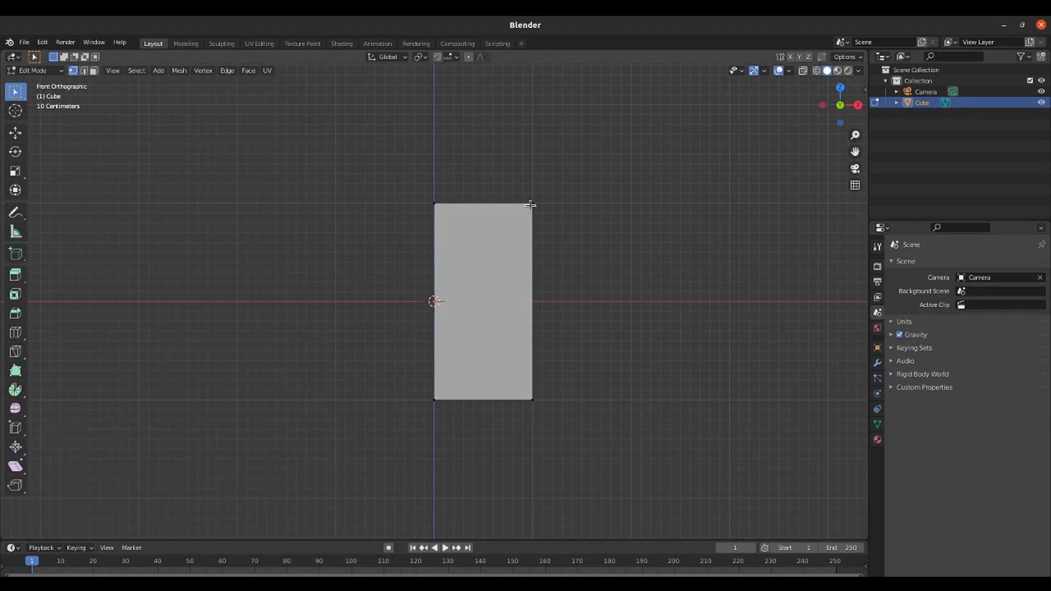
# - Add a second cube within the same mesh and move it along the negative X axis, clear of the half cube
pyautogui.moveTo(531, 204); pyautogui.dragTo(568, 282, button='middle')
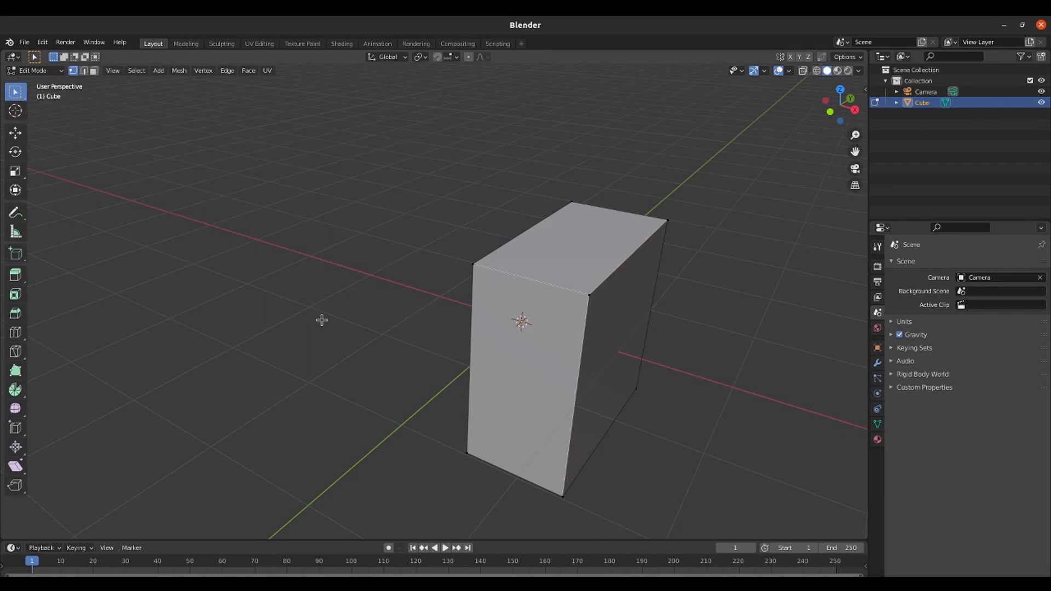
pyautogui.hotkey('shift', 'a')
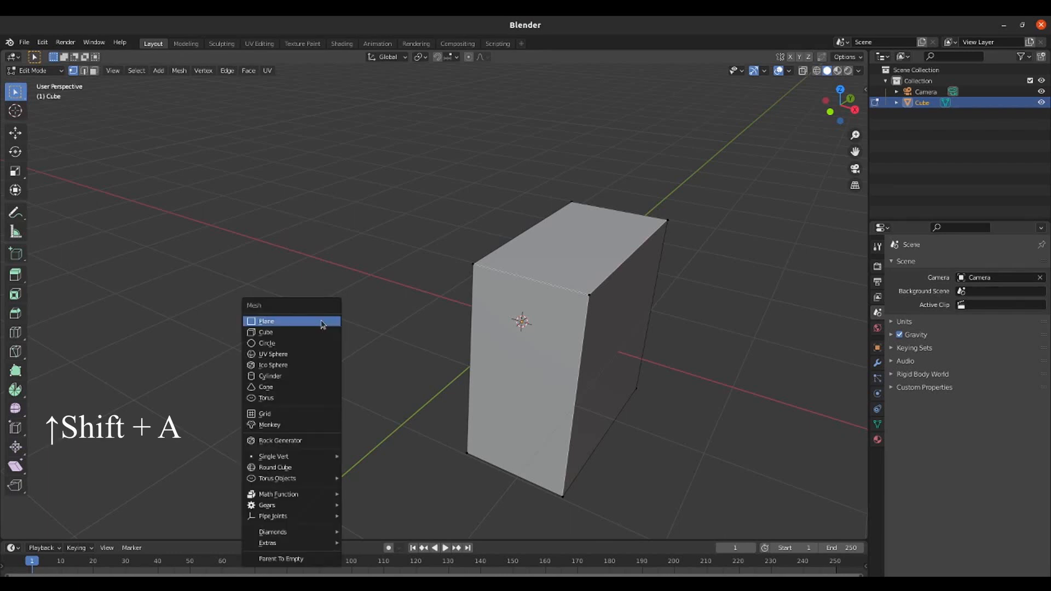
pyautogui.click(304, 332)
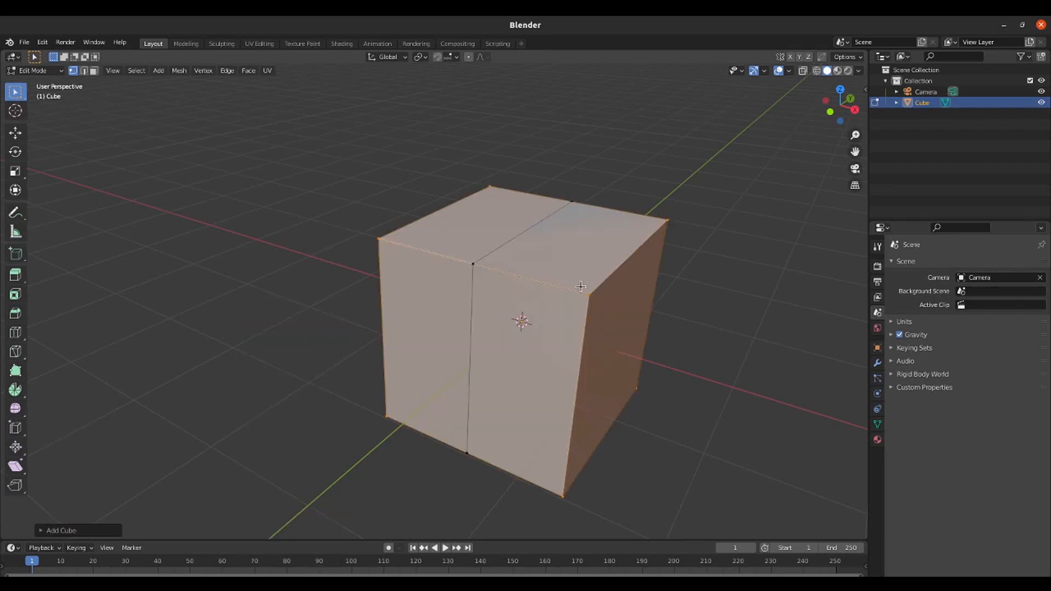
pyautogui.press('g')
pyautogui.press('x')
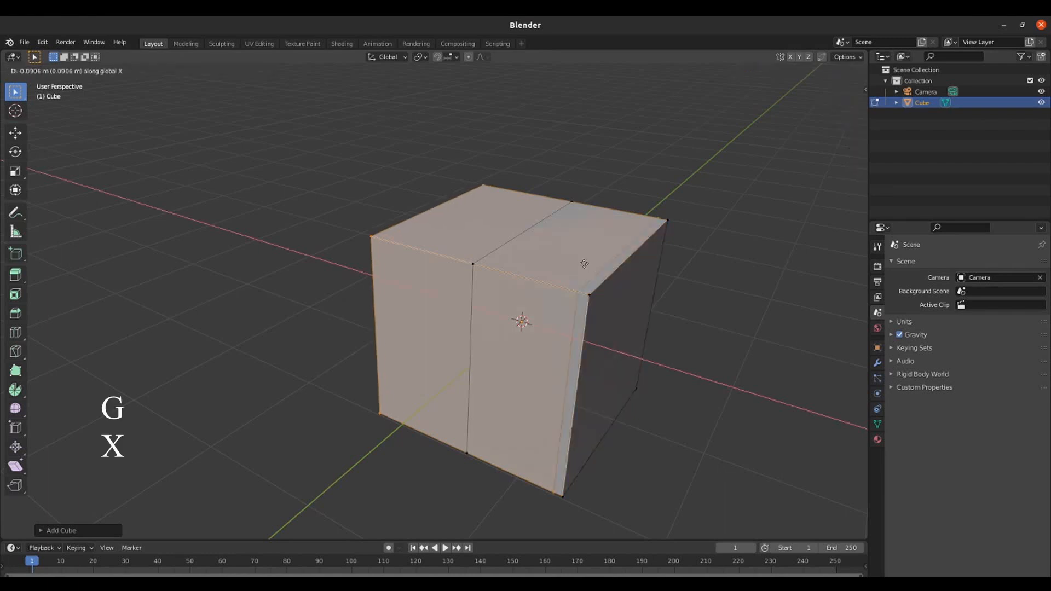
pyautogui.click(425, 175)
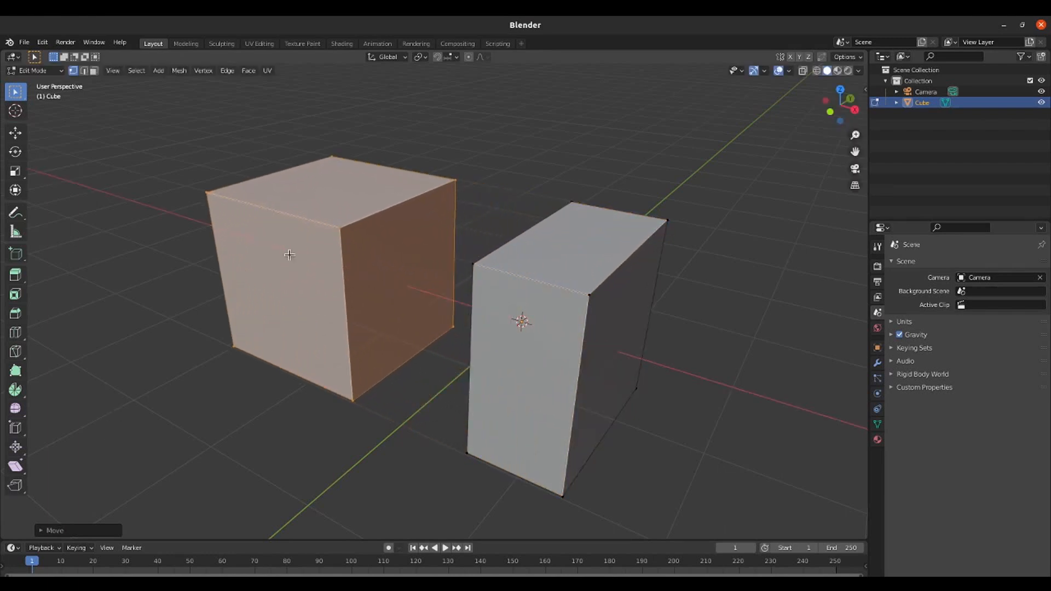
# - Subdivide the new cube twice so each side becomes a four-by-four grid of faces
pyautogui.rightClick(289, 254)
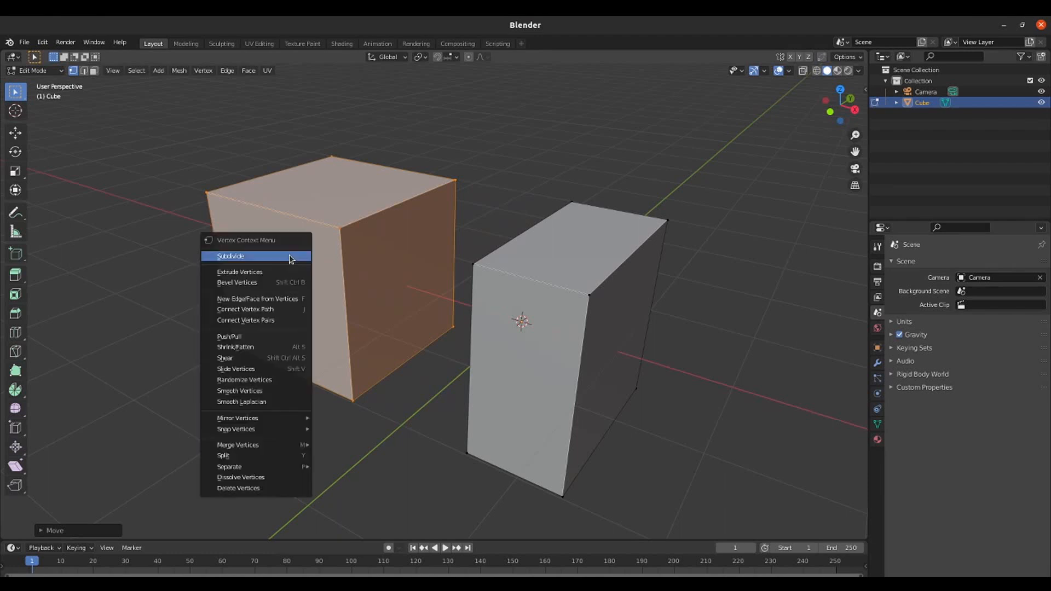
pyautogui.click(290, 259)
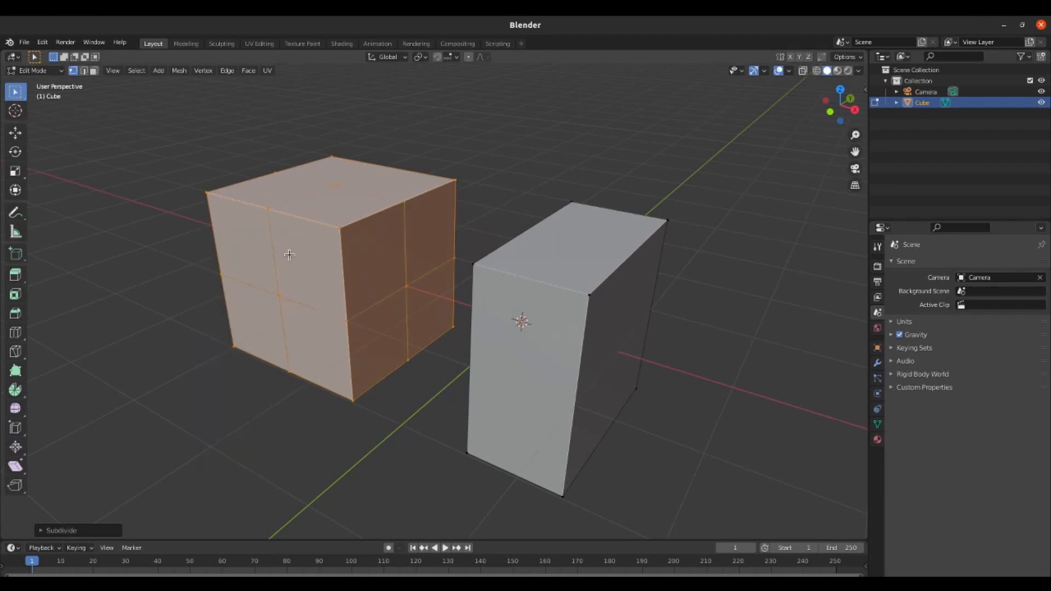
pyautogui.rightClick(289, 255)
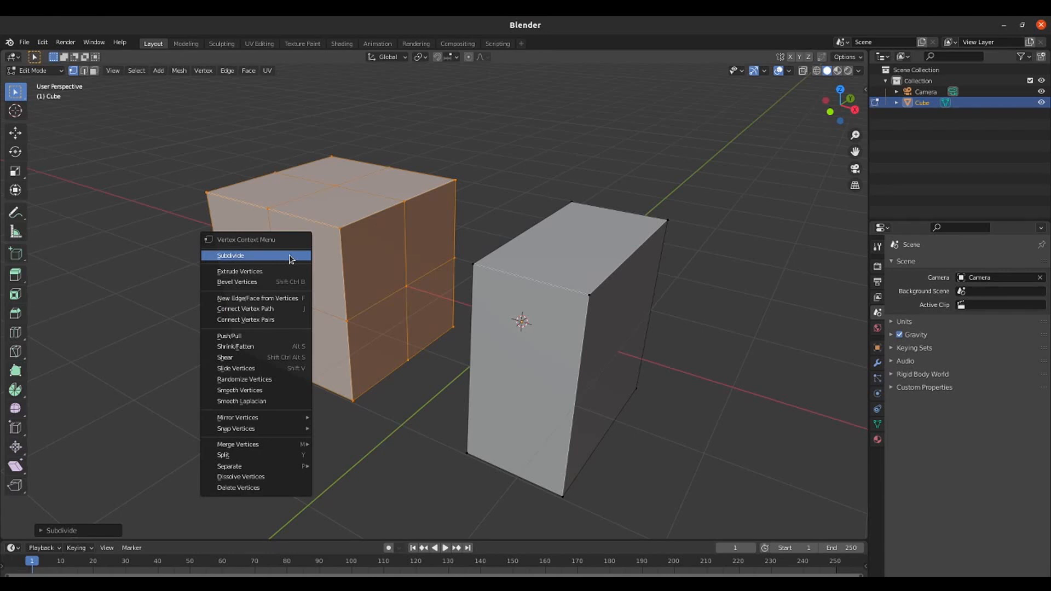
pyautogui.click(290, 256)
# - In face select mode, delete the subdivided cube's two middle vertical face loops and everything behind them, keeping the one-face-deep front slab
pyautogui.moveTo(291, 258); pyautogui.dragTo(322, 279, button='middle')
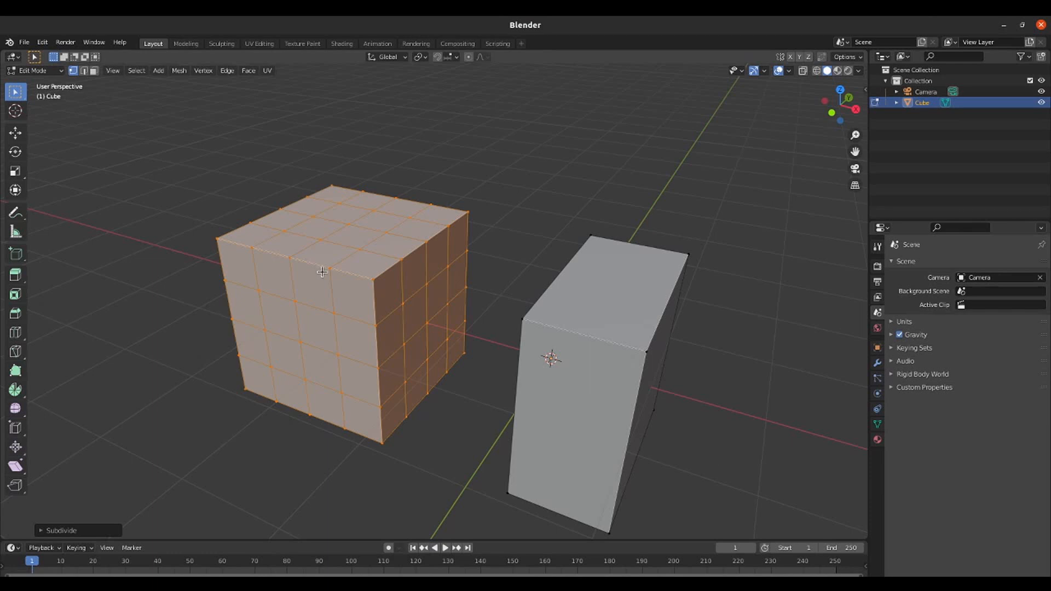
pyautogui.click(94, 70)
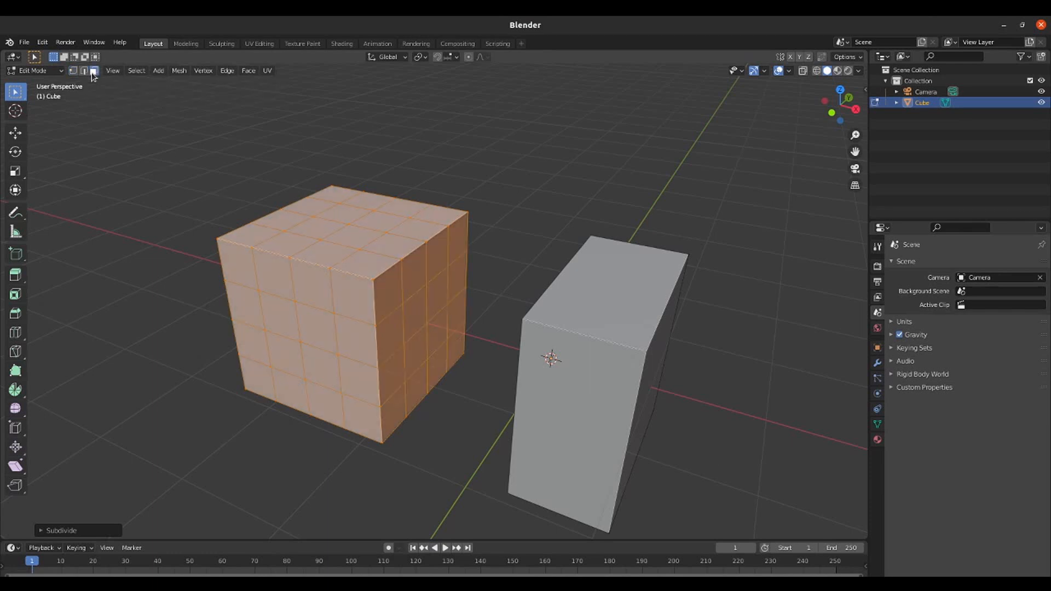
pyautogui.keyDown('alt'); pyautogui.click(412, 251); pyautogui.keyUp('alt')
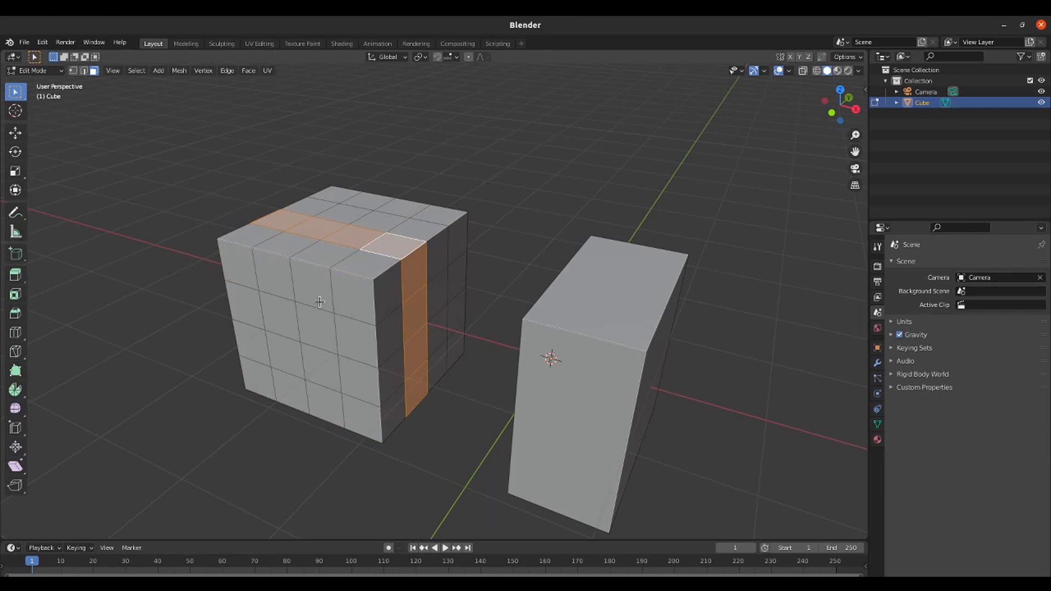
pyautogui.moveTo(320, 302); pyautogui.dragTo(438, 237, button='middle')
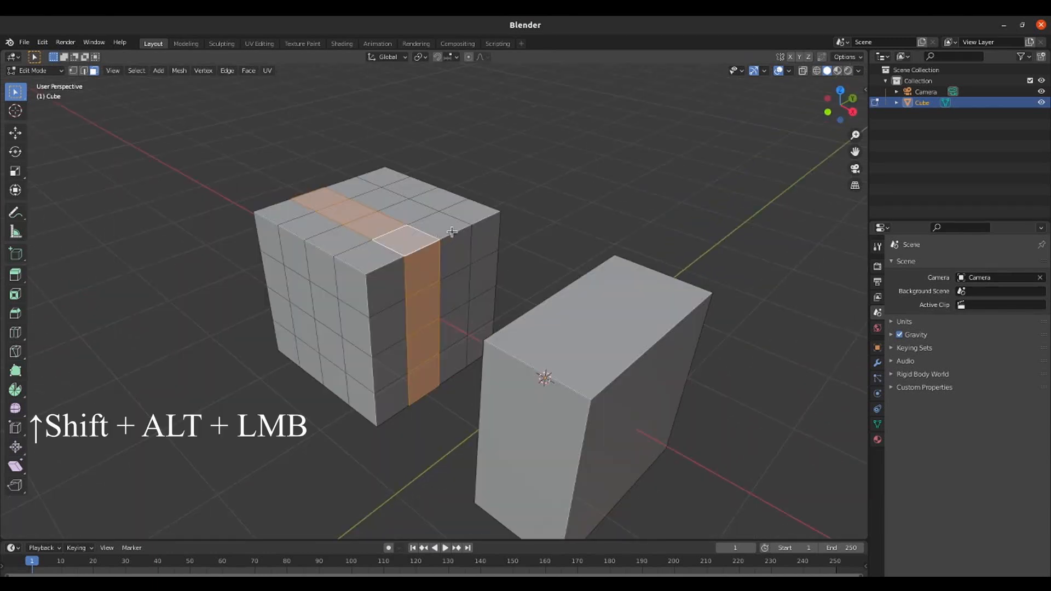
pyautogui.keyDown('alt'); pyautogui.keyDown('shift'); pyautogui.click(449, 234); pyautogui.keyUp('shift'); pyautogui.keyUp('alt')
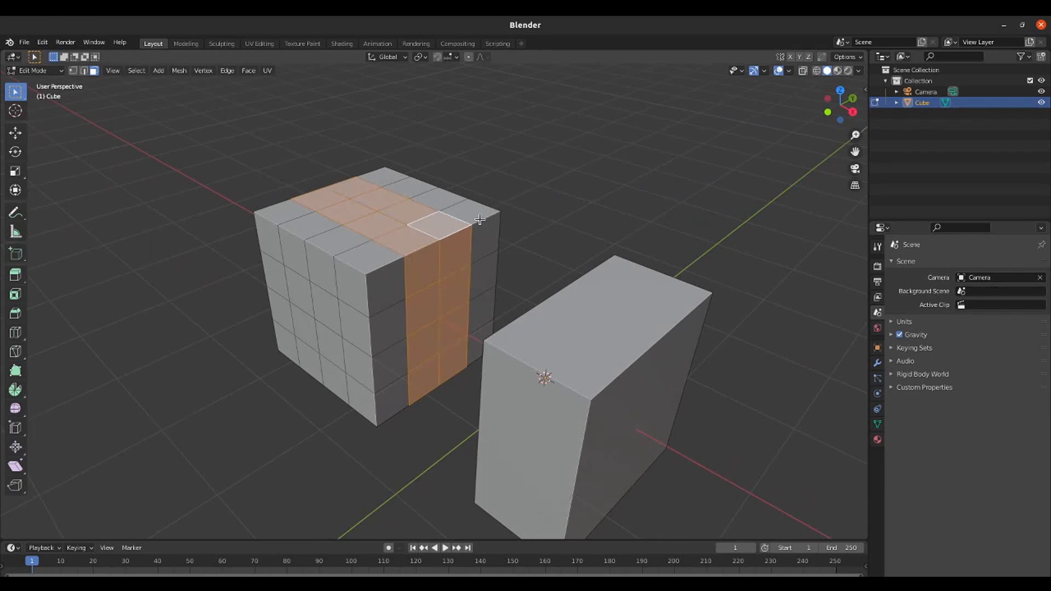
pyautogui.moveTo(480, 219); pyautogui.dragTo(360, 159, button='middle')
pyautogui.moveTo(441, 247); pyautogui.dragTo(356, 181, button='middle')
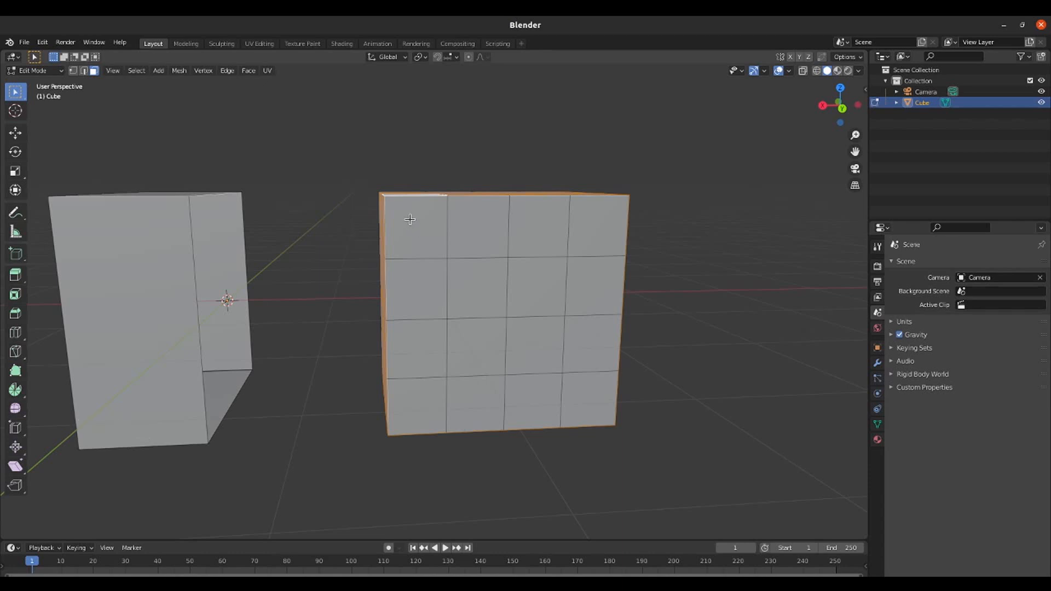
pyautogui.moveTo(409, 219); pyautogui.dragTo(589, 406)
pyautogui.moveTo(267, 142); pyautogui.dragTo(455, 171, button='middle')
pyautogui.press('x')
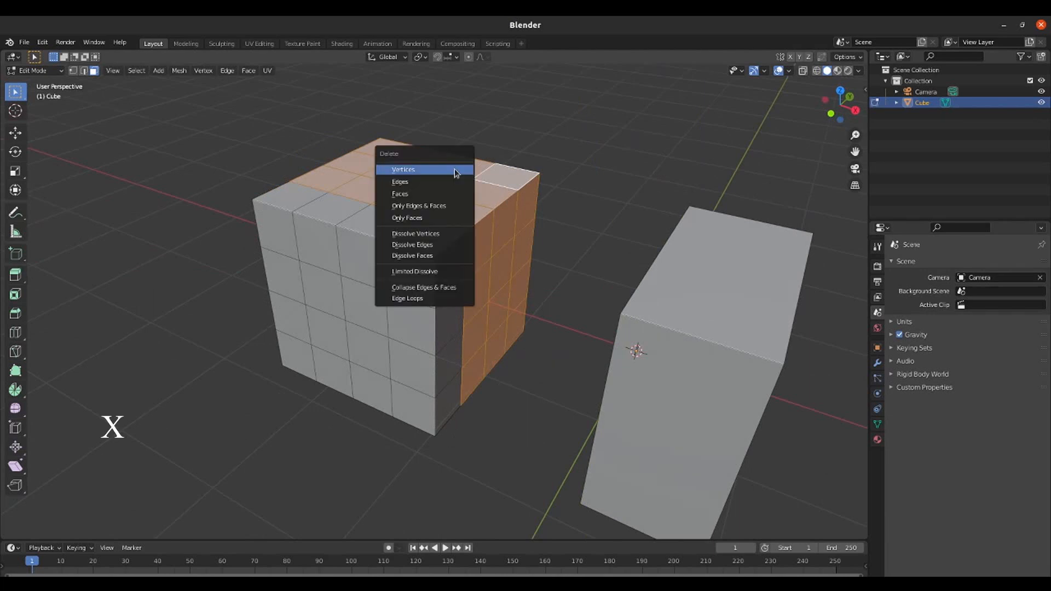
pyautogui.click(417, 196)
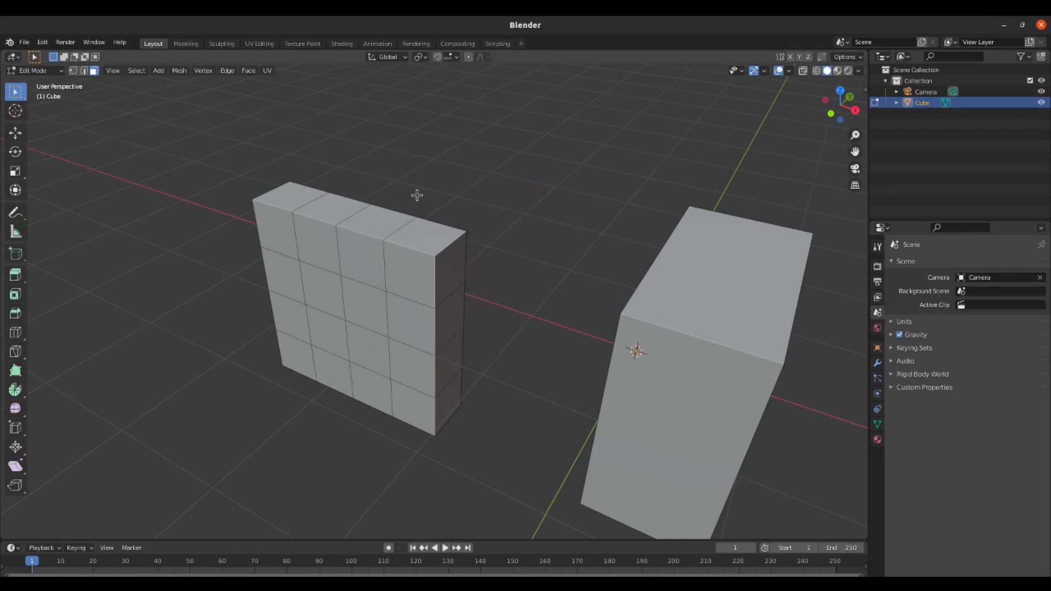
# - Select all linked faces of the subdivided slab and set its median X to 0
pyautogui.moveTo(418, 195); pyautogui.dragTo(428, 250, button='middle')
pyautogui.click(429, 251)
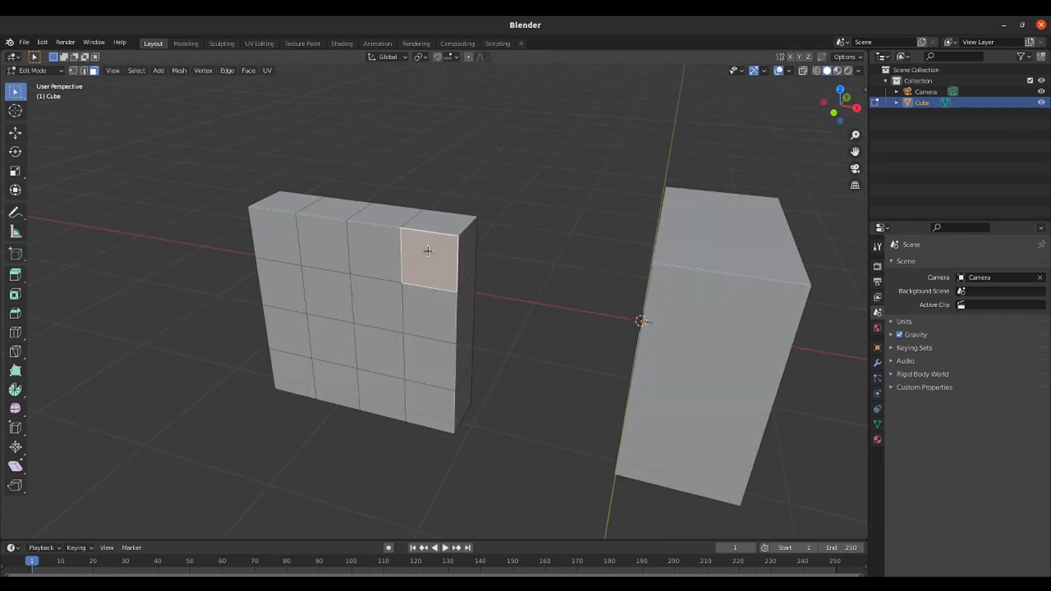
pyautogui.hotkey('ctrl', 'l')
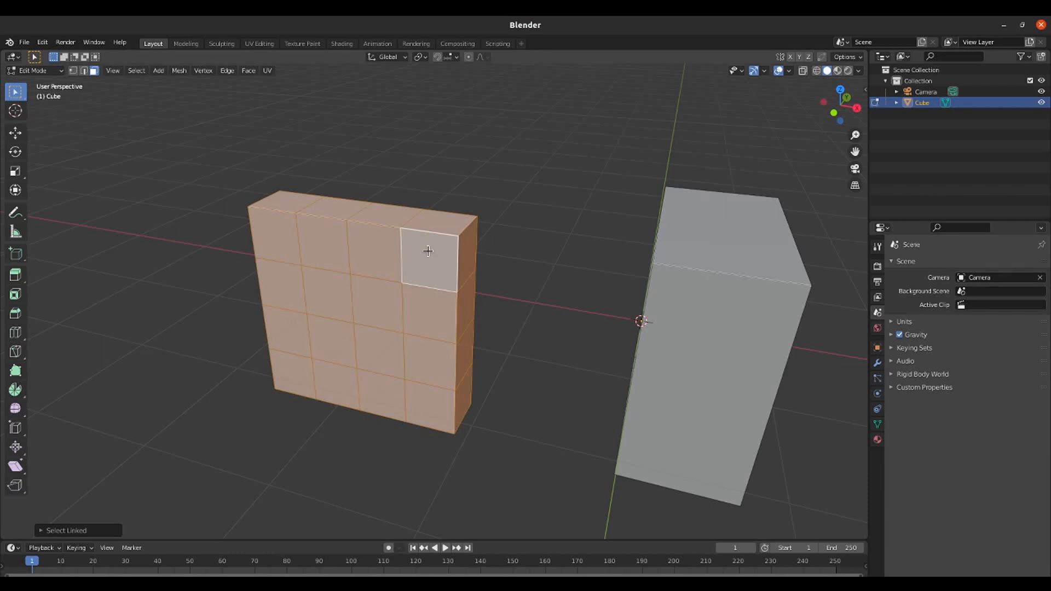
pyautogui.press('n')
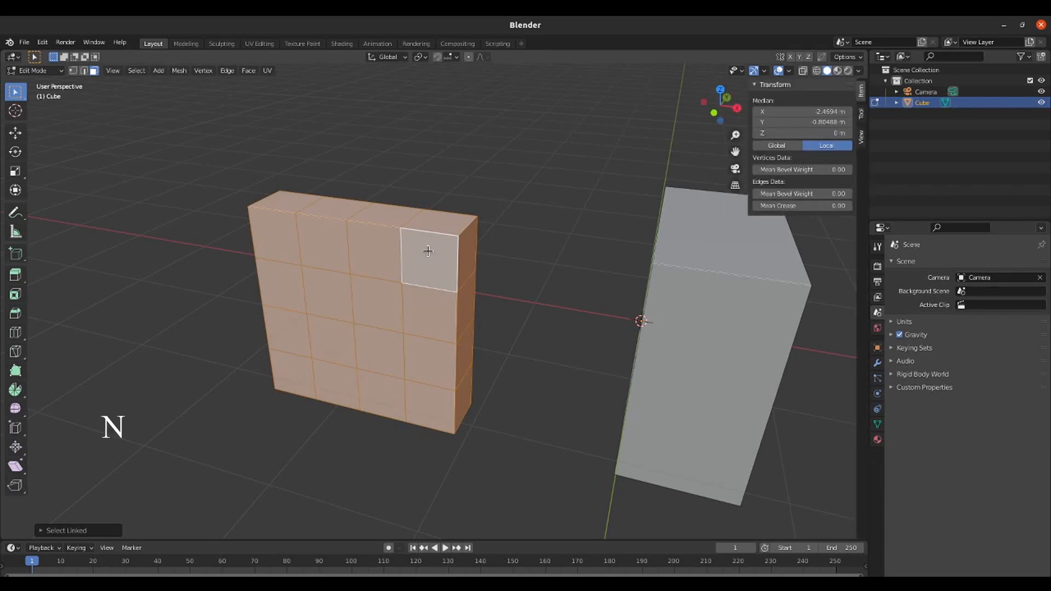
pyautogui.click(811, 112)
pyautogui.write('0')
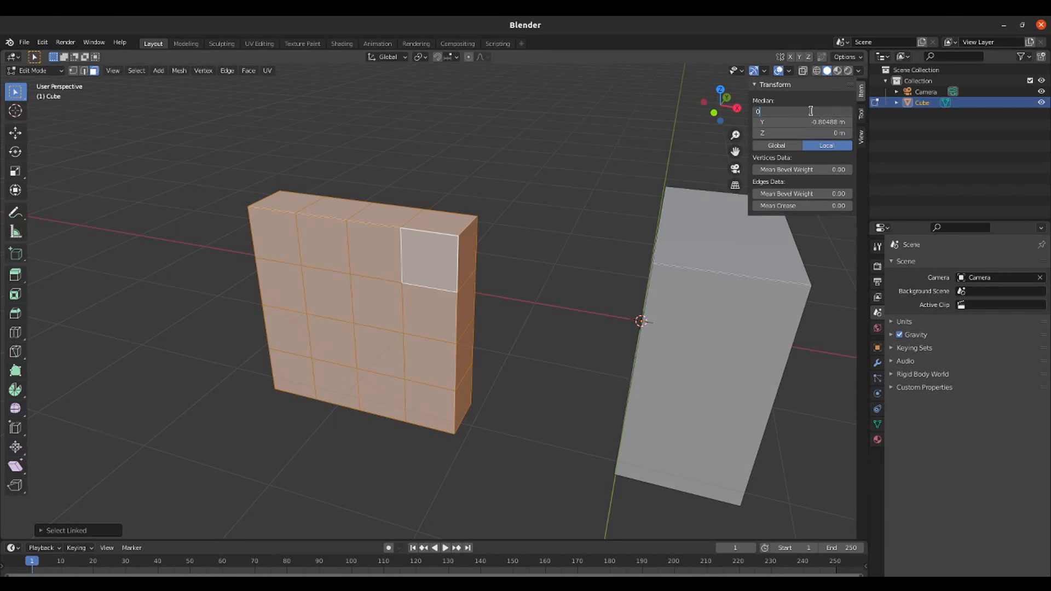
pyautogui.press('Return')
pyautogui.press('n')
# - In right view, move the slab along the negative Y axis until it protrudes partway from the half cube's front face
pyautogui.keyDown('shift'); pyautogui.moveTo(679, 214); pyautogui.dragTo(431, 176, button='middle'); pyautogui.keyUp('shift')
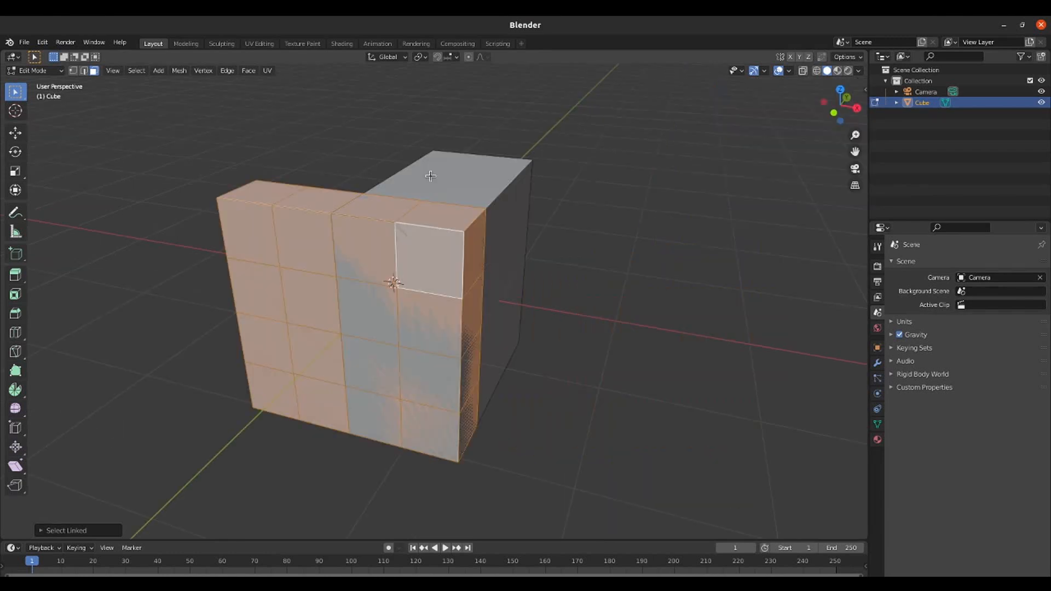
pyautogui.press('KP_3')
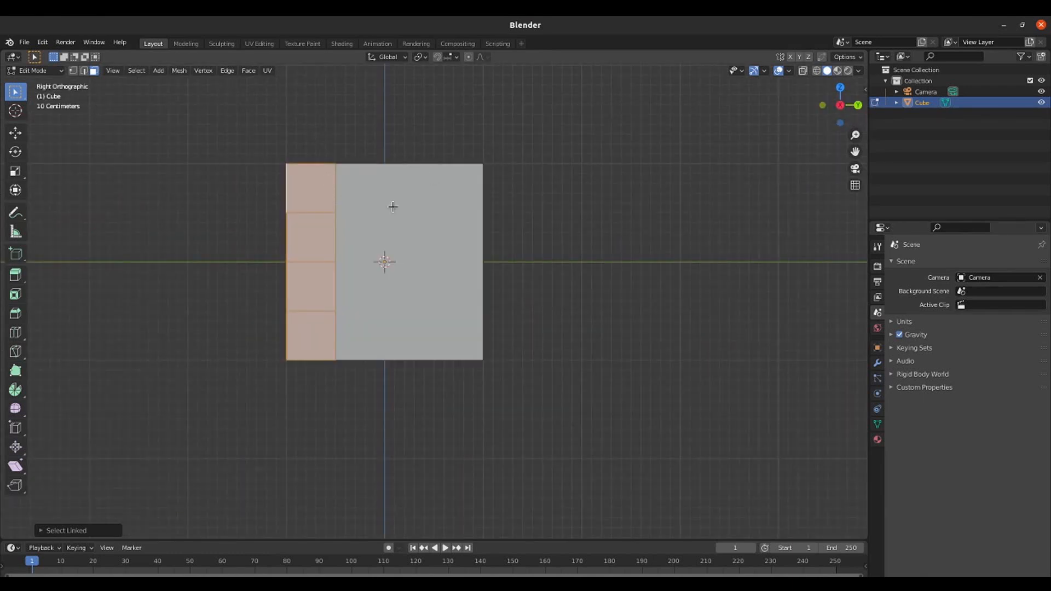
pyautogui.press('g')
pyautogui.press('y')
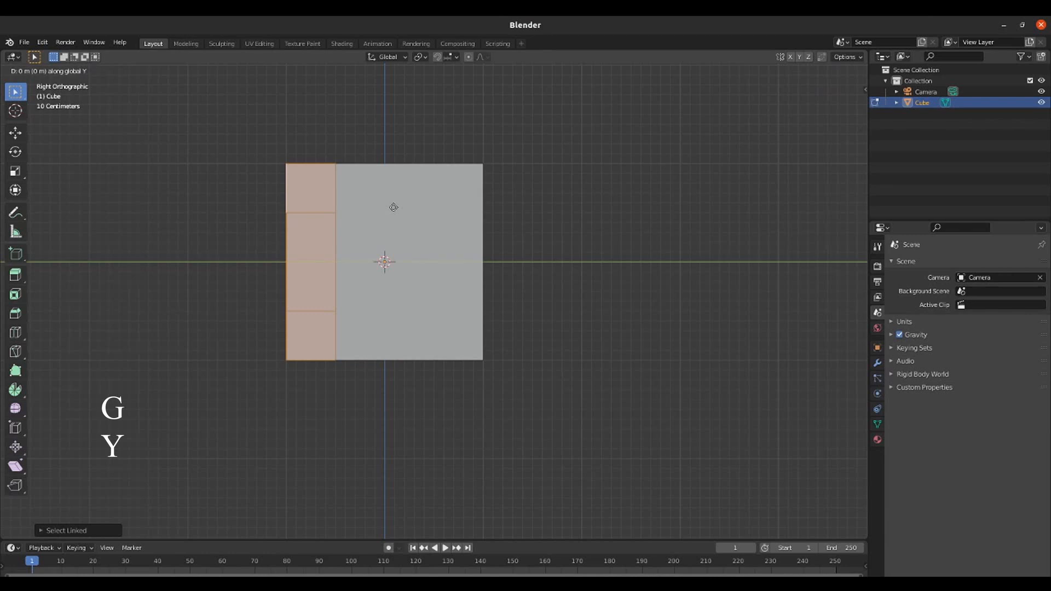
pyautogui.click(364, 205)
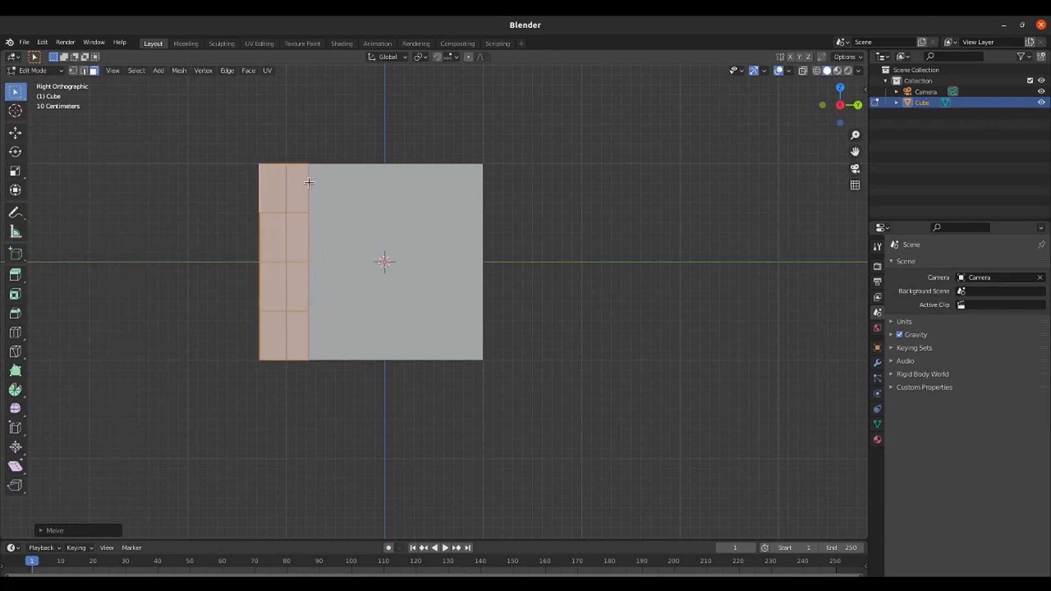
# - In front view, scale the slab uniformly to 0.6
pyautogui.press('KP_1')
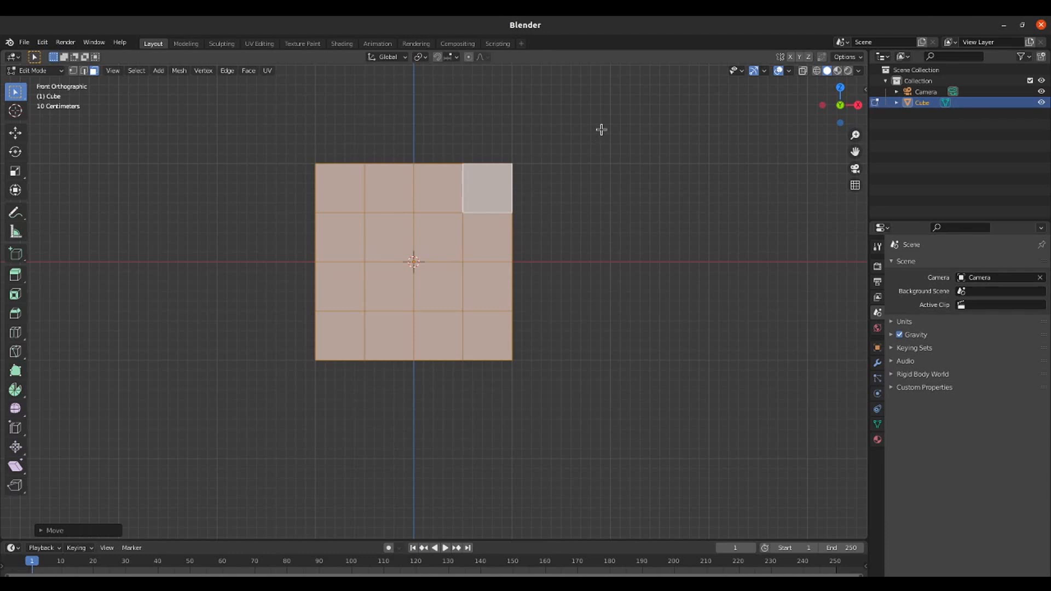
pyautogui.press('s')
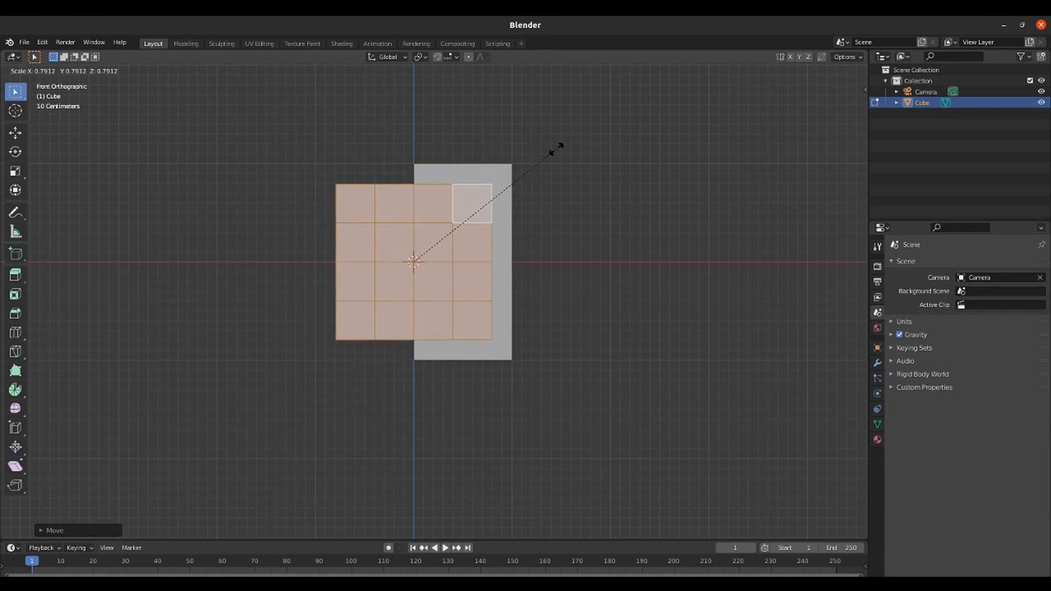
pyautogui.write('.6')
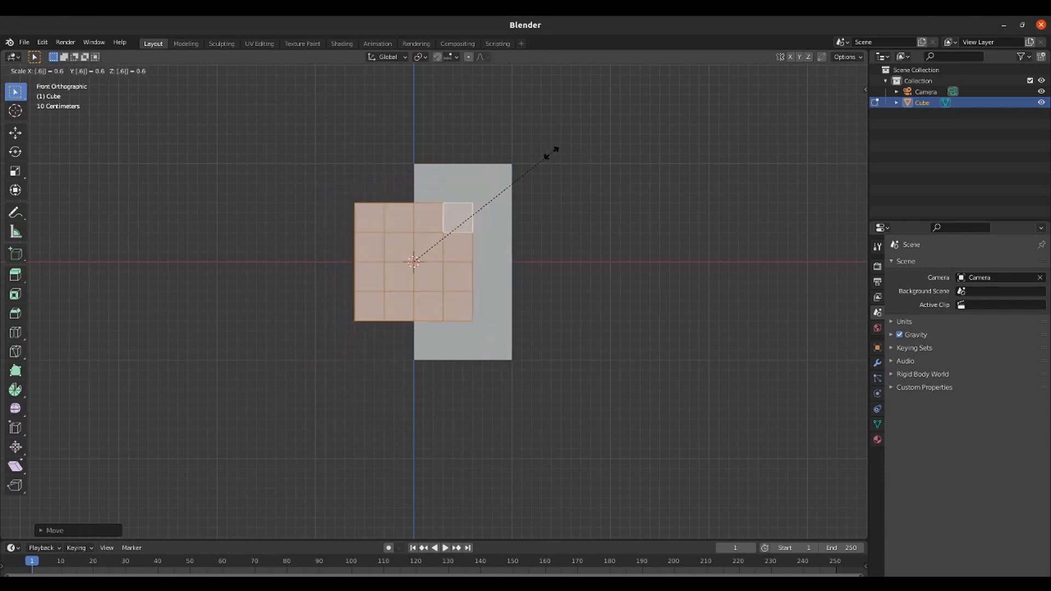
pyautogui.press('Return')
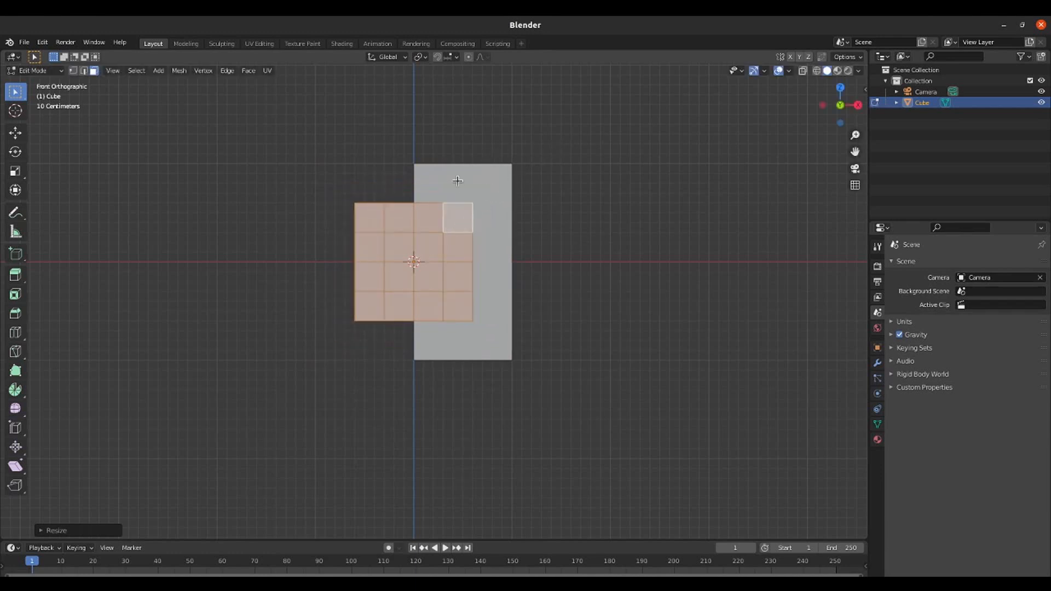
# - In vertex select mode with wireframe shading, delete the slab's vertices on the negative-X side, then return to solid shading
pyautogui.scroll(1, 447, 198)
pyautogui.scroll(2, 447, 198)
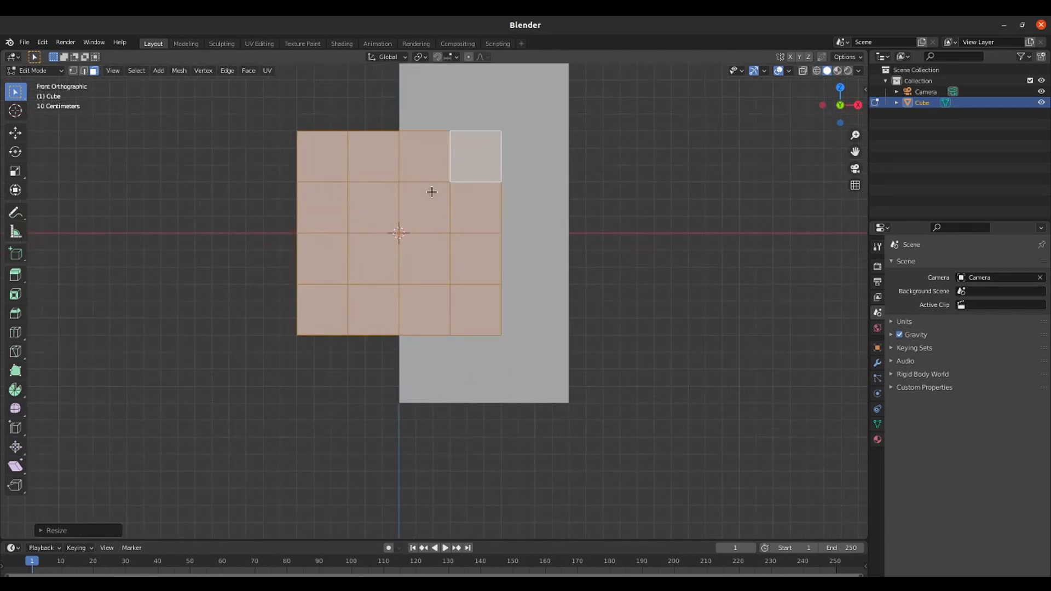
pyautogui.keyDown('shift'); pyautogui.moveTo(432, 192); pyautogui.dragTo(453, 266, button='middle'); pyautogui.keyUp('shift')
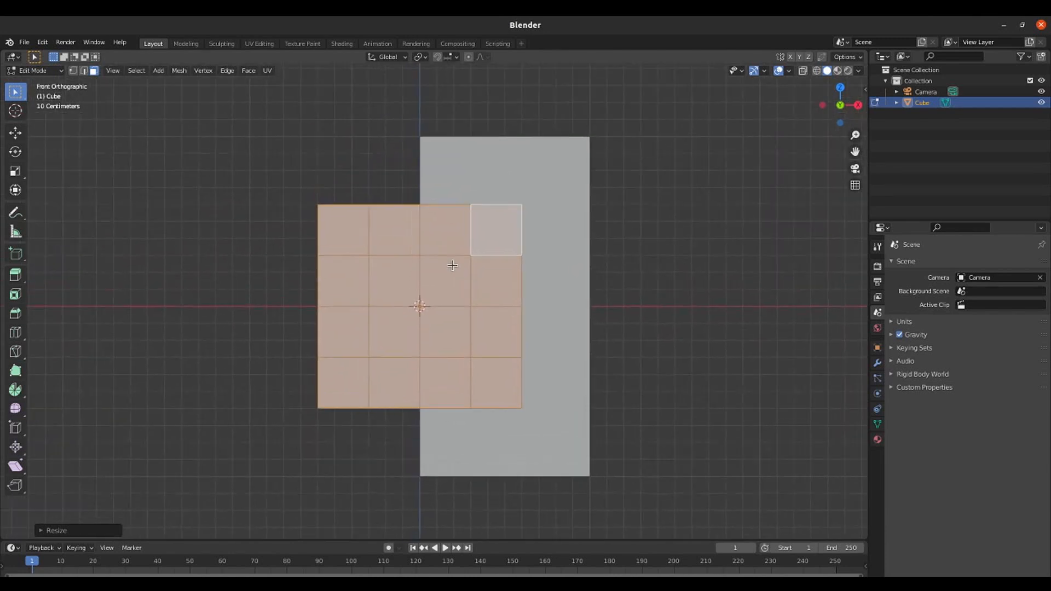
pyautogui.click(73, 71)
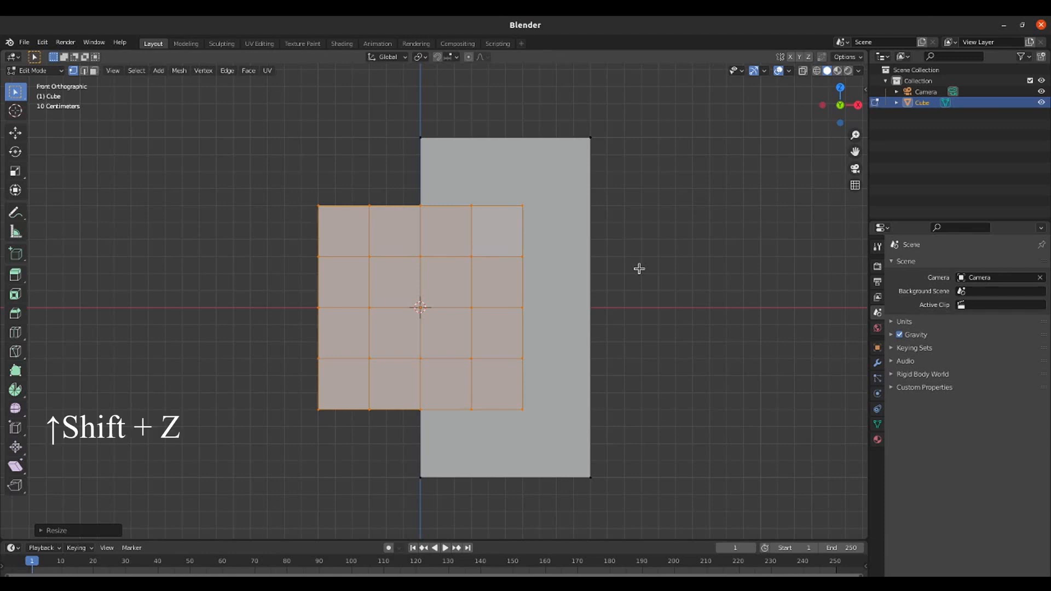
pyautogui.hotkey('shift', 'z')
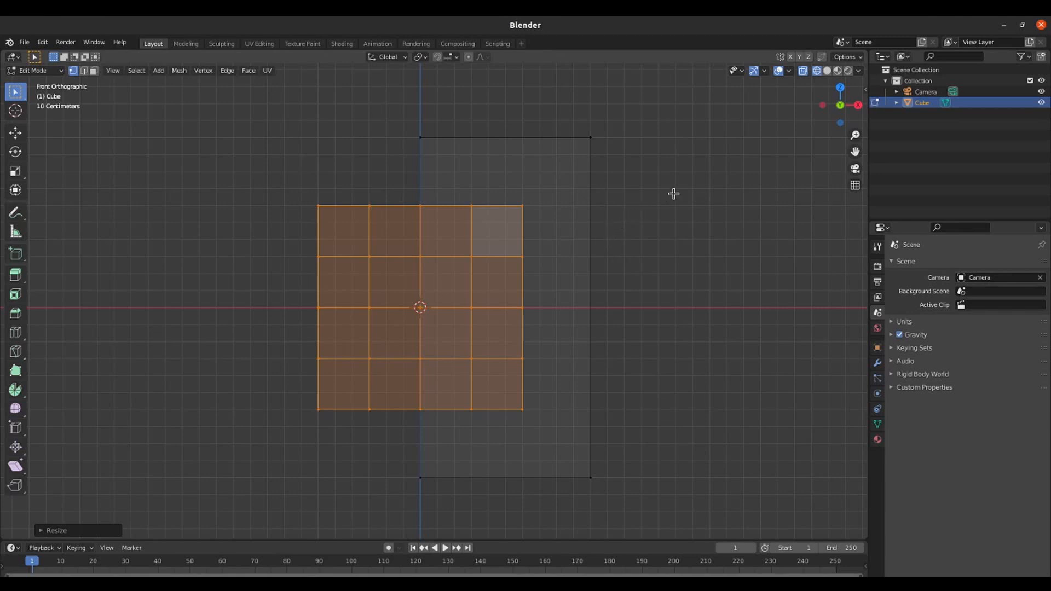
pyautogui.click(264, 155)
pyautogui.moveTo(263, 155); pyautogui.dragTo(409, 480)
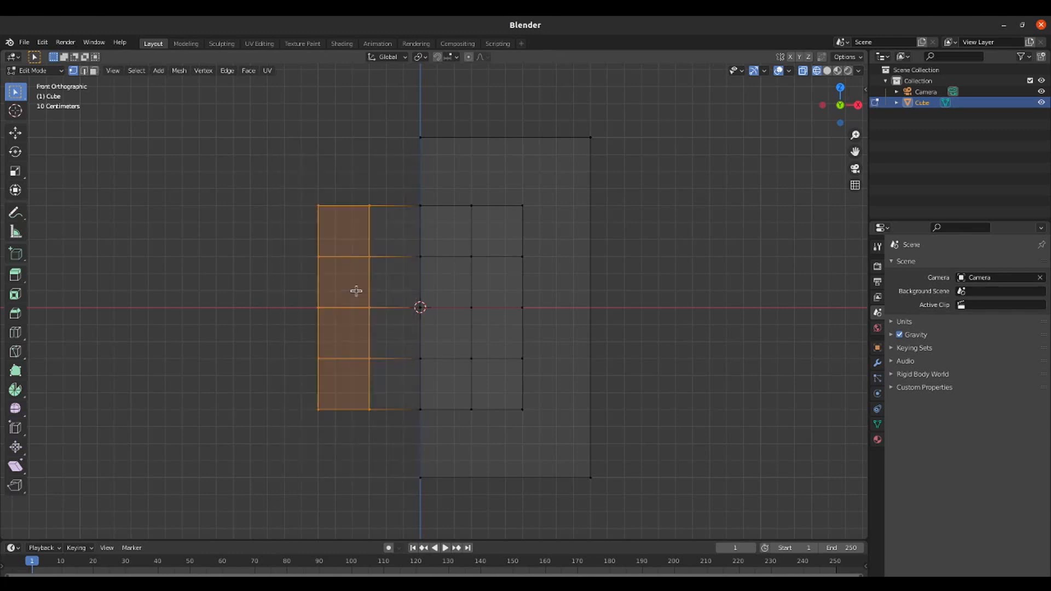
pyautogui.press('x')
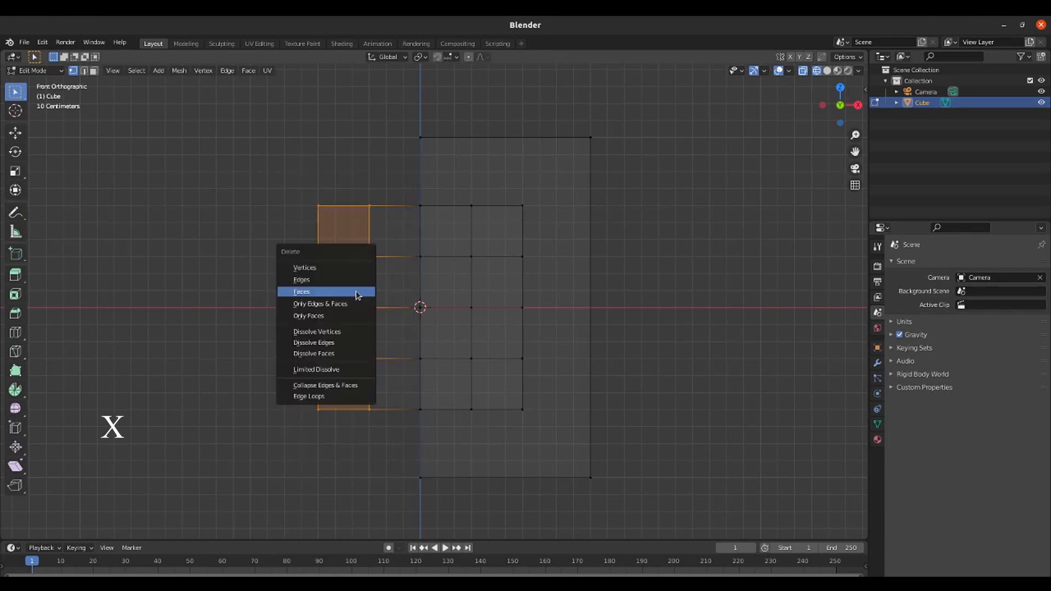
pyautogui.click(305, 268)
pyautogui.hotkey('shift', 'z')
# - Inspect the halved slab from an angle, then show it in front view with wireframe shading
pyautogui.moveTo(728, 232)
pyautogui.mouseDown(button='middle')
pyautogui.moveTo(434, 221)
pyautogui.moveTo(507, 218)
pyautogui.mouseUp(button='middle')
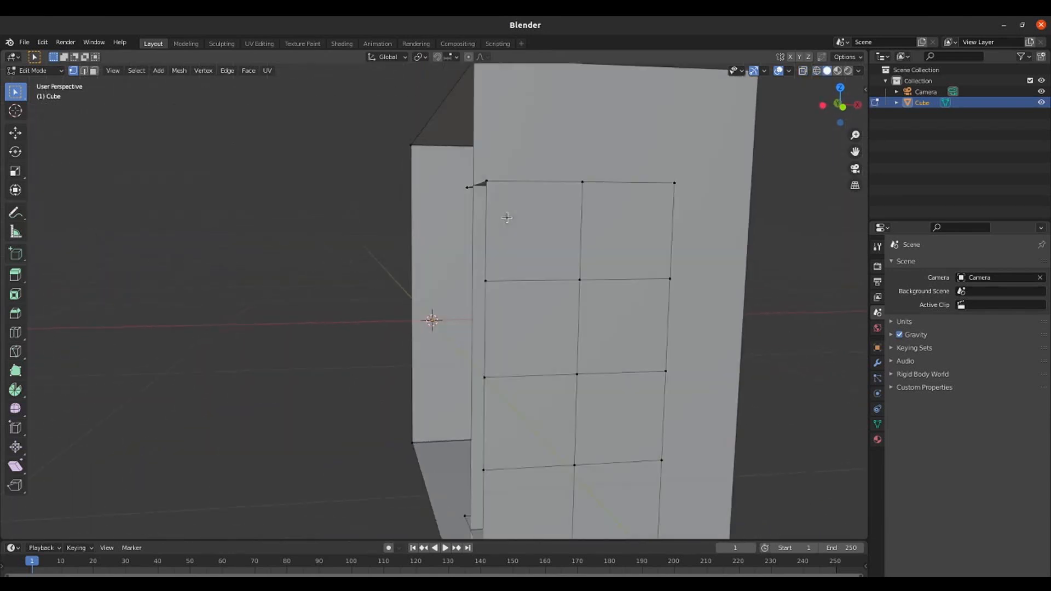
pyautogui.scroll(-4, 507, 218)
pyautogui.press('KP_1')
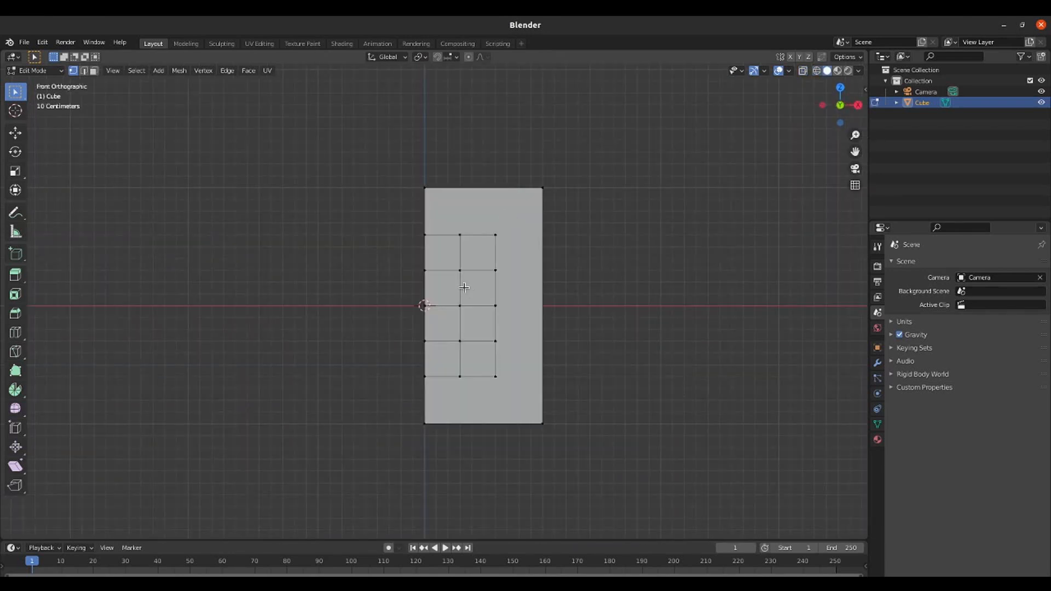
pyautogui.scroll(2, 464, 288)
pyautogui.scroll(1, 468, 287)
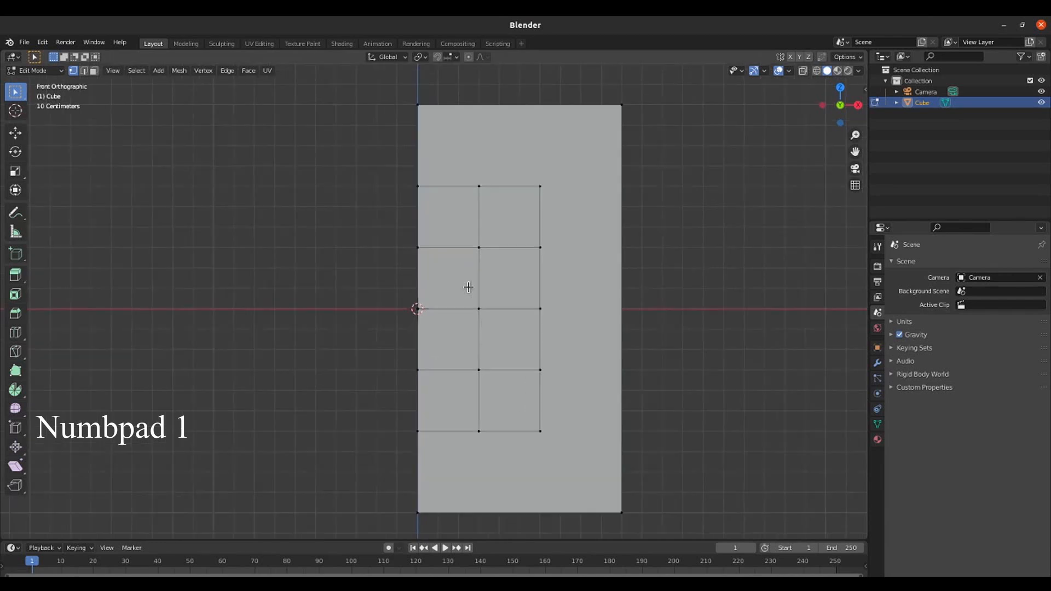
pyautogui.hotkey('shift', 'z')
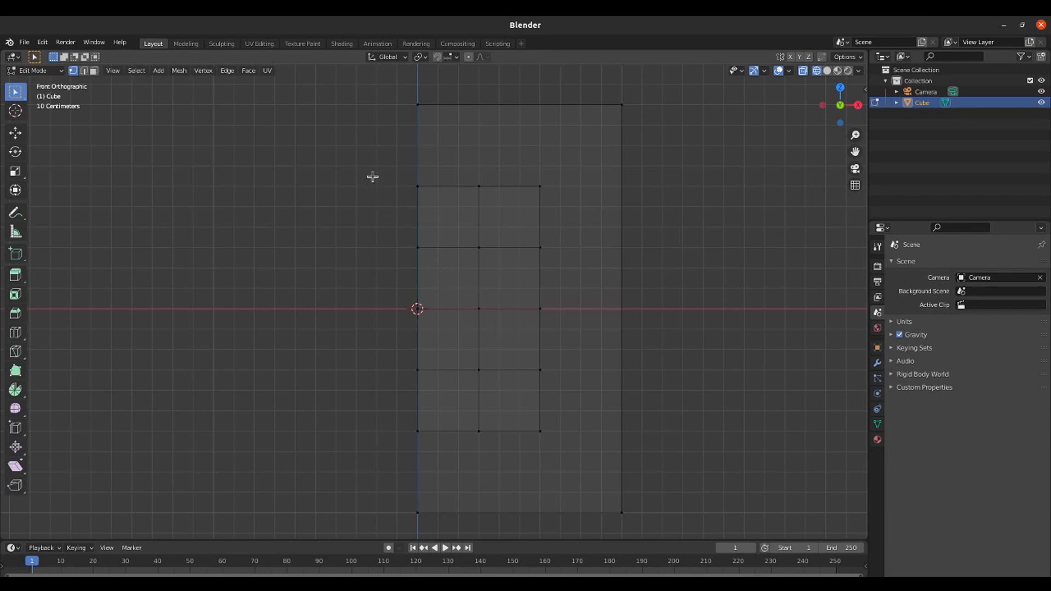
pyautogui.moveTo(400, 165); pyautogui.dragTo(439, 459)
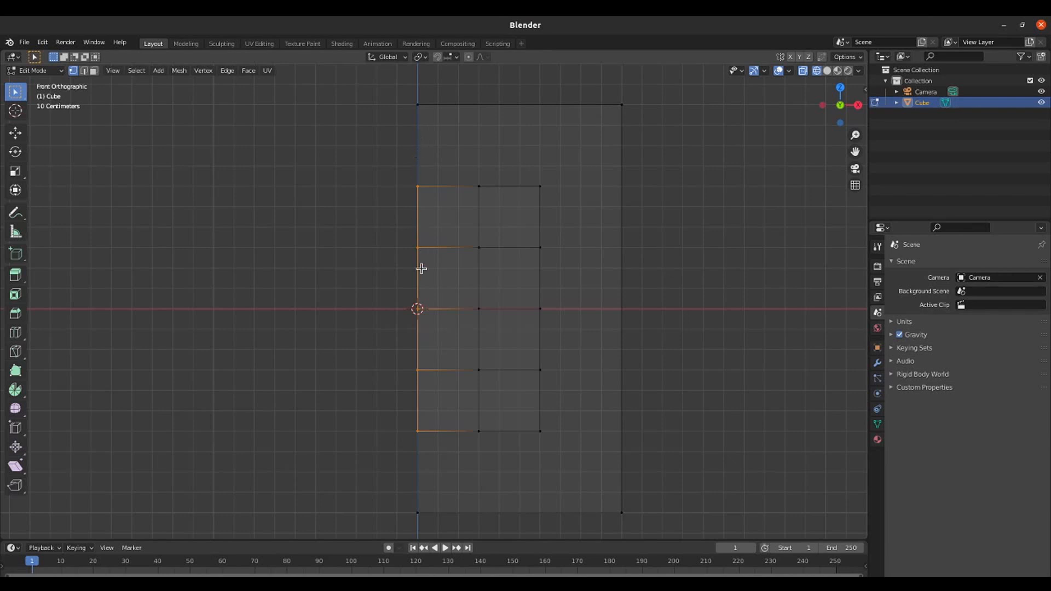
pyautogui.press('g')
pyautogui.press('z')
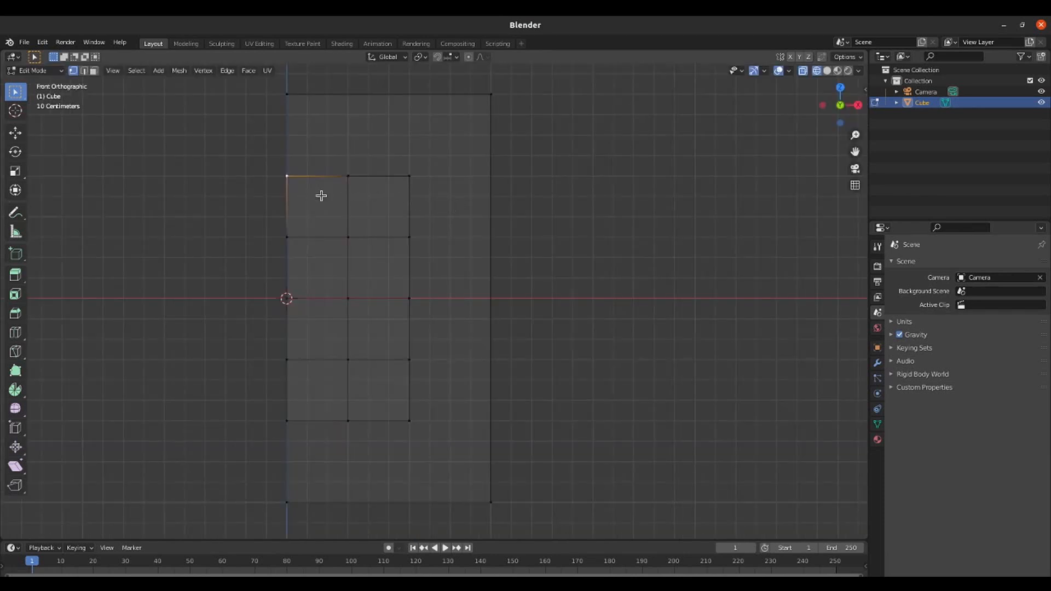
pyautogui.click(313, 198)
pyautogui.moveTo(237, 134); pyautogui.dragTo(310, 201)
pyautogui.moveTo(307, 143); pyautogui.dragTo(345, 165, button='middle')
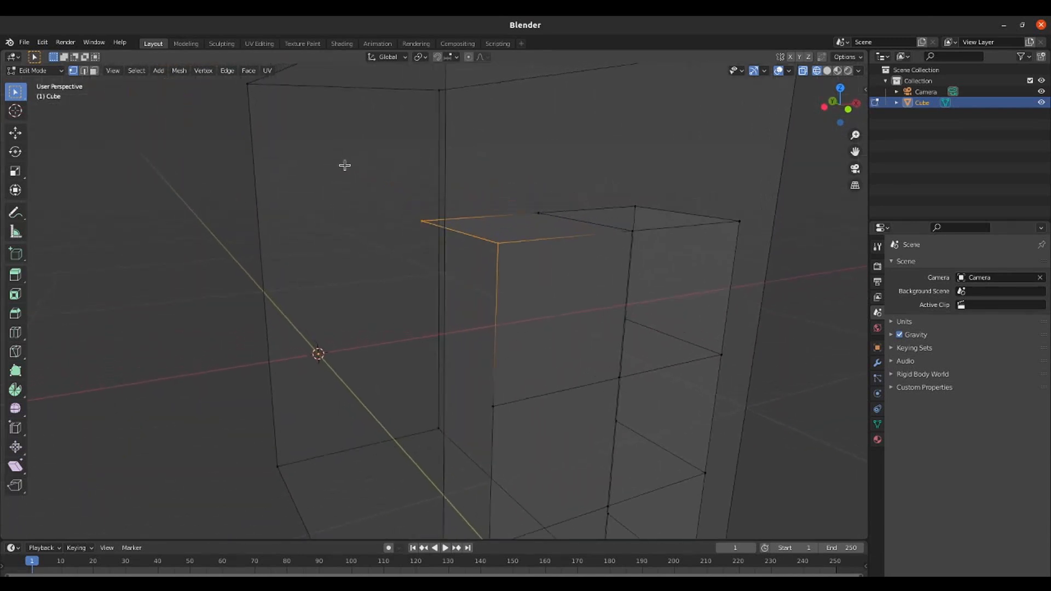
pyautogui.press('KP_1')
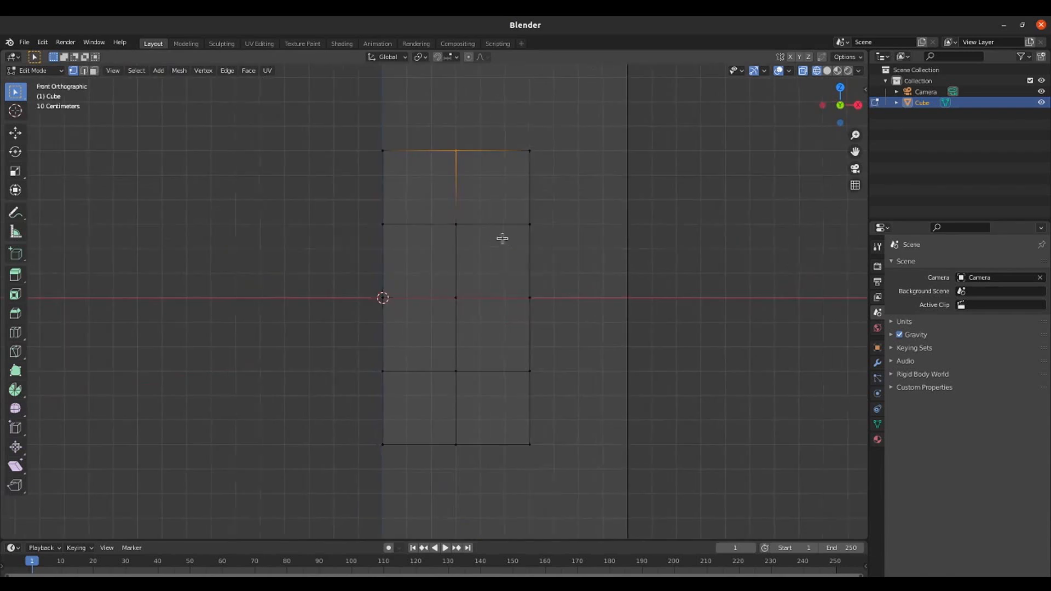
# - Lower the slab's centre-line vertices in the two uppermost rows by about 0.1 m along Z
pyautogui.moveTo(352, 126); pyautogui.dragTo(425, 266)
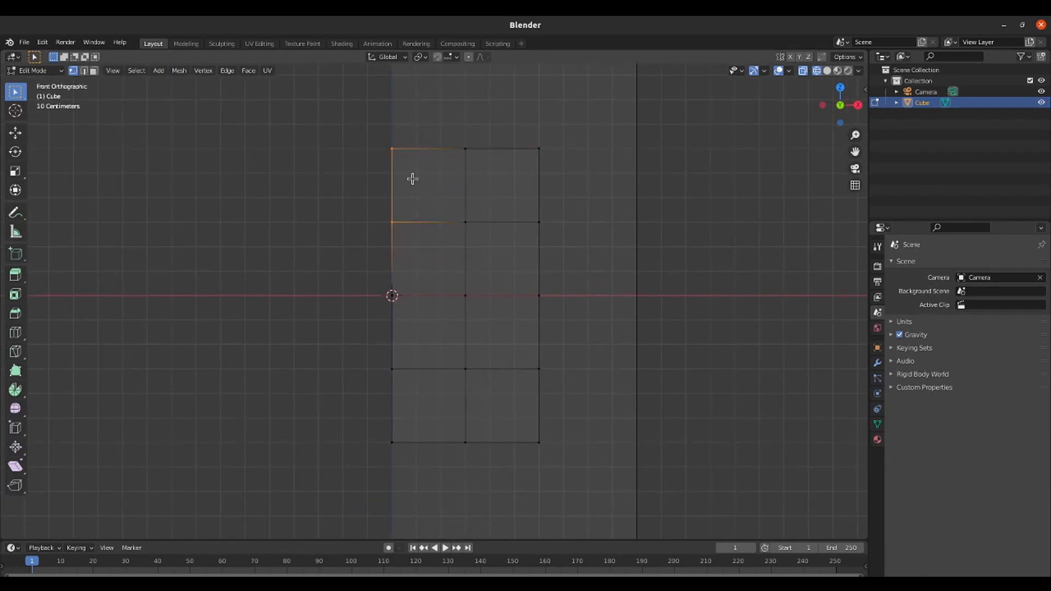
pyautogui.press('g')
pyautogui.press('z')
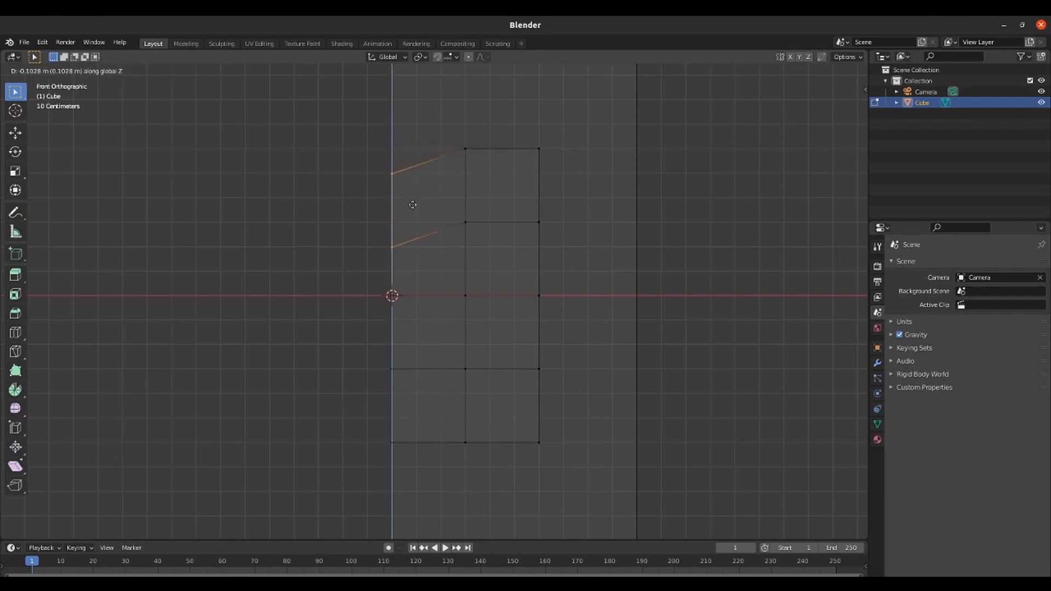
pyautogui.click(413, 204)
# - Raise the slab's centre-line vertices in the second-lowest row slightly along Z
pyautogui.moveTo(383, 357); pyautogui.dragTo(409, 385)
pyautogui.press('g')
pyautogui.press('z')
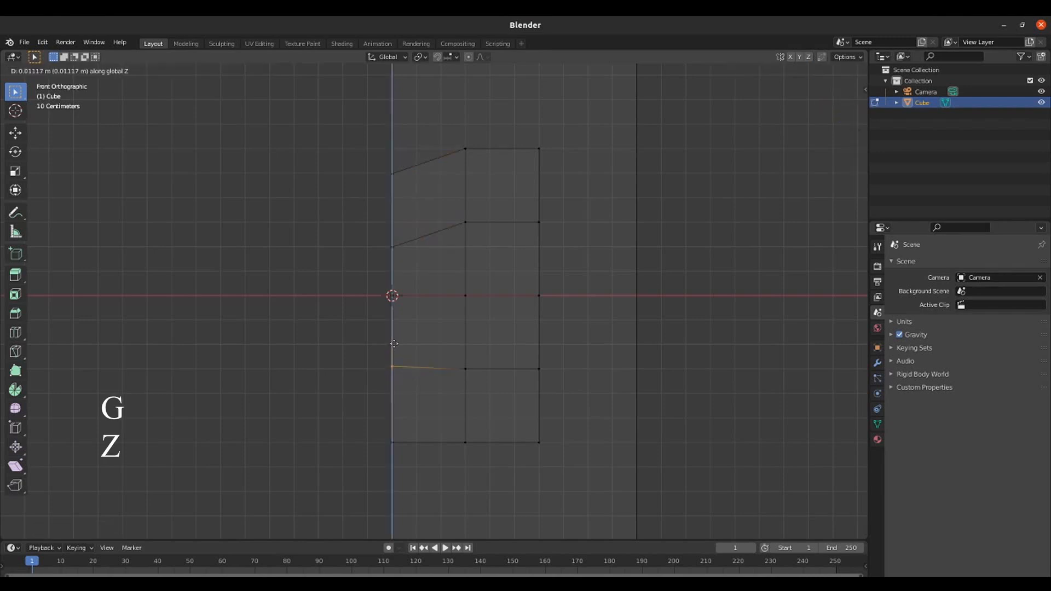
pyautogui.click(394, 338)
# - Move the slab's top middle-column vertices slightly up toward the centre line, and its top outer vertices about 0.05 m outward and 0.08 m up
pyautogui.scroll(-1, 411, 190)
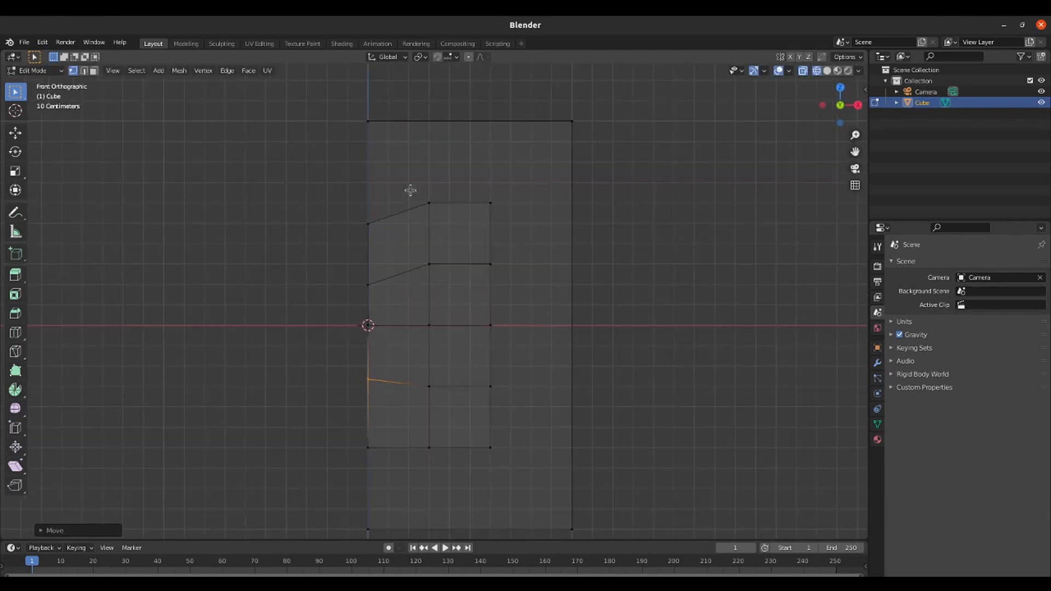
pyautogui.moveTo(402, 173); pyautogui.dragTo(456, 226)
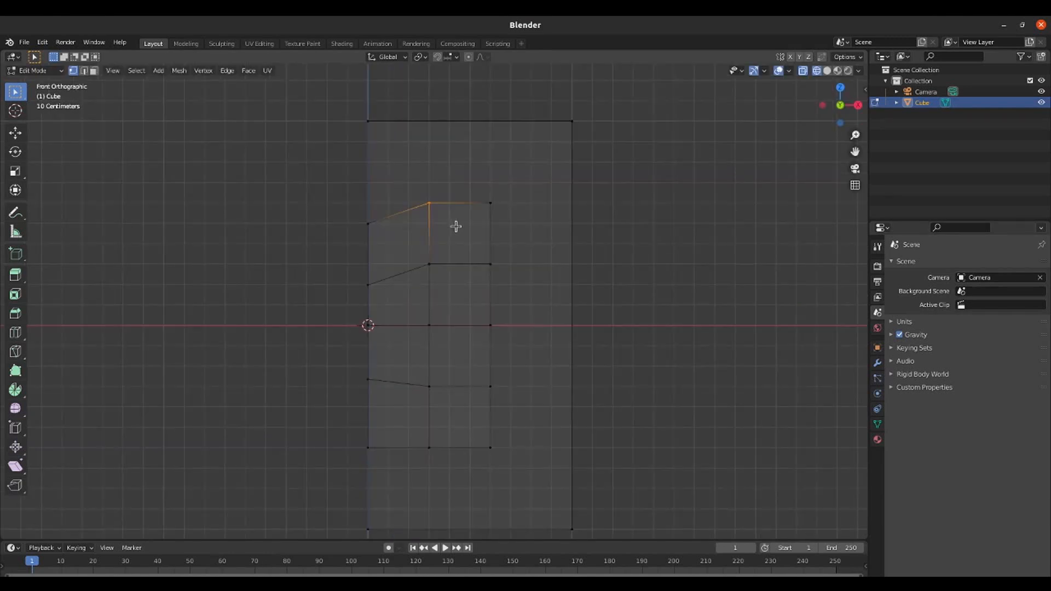
pyautogui.press('g')
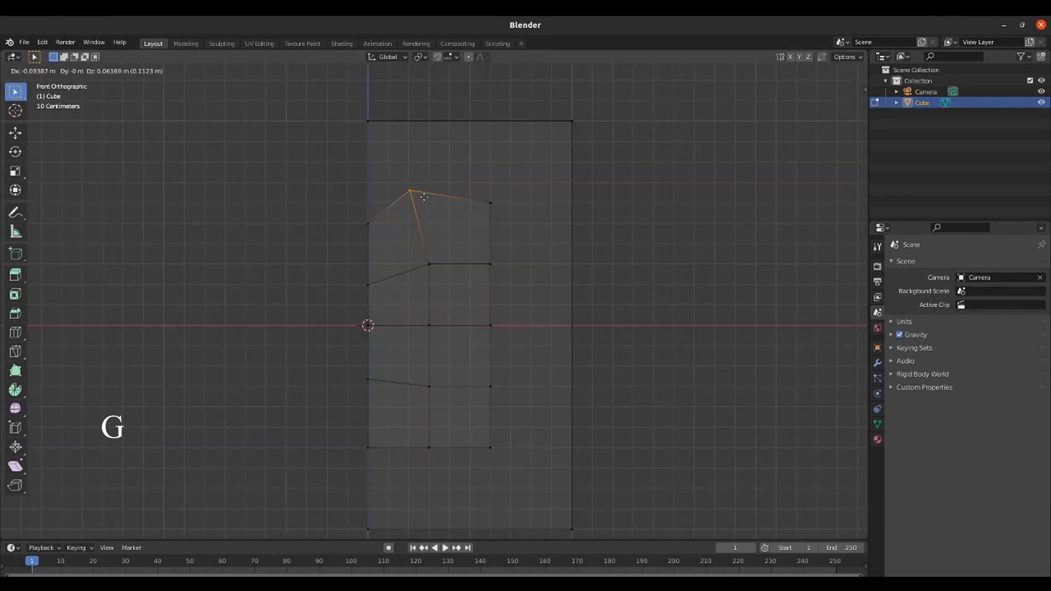
pyautogui.click(428, 199)
pyautogui.moveTo(465, 183); pyautogui.dragTo(525, 237)
pyautogui.press('g')
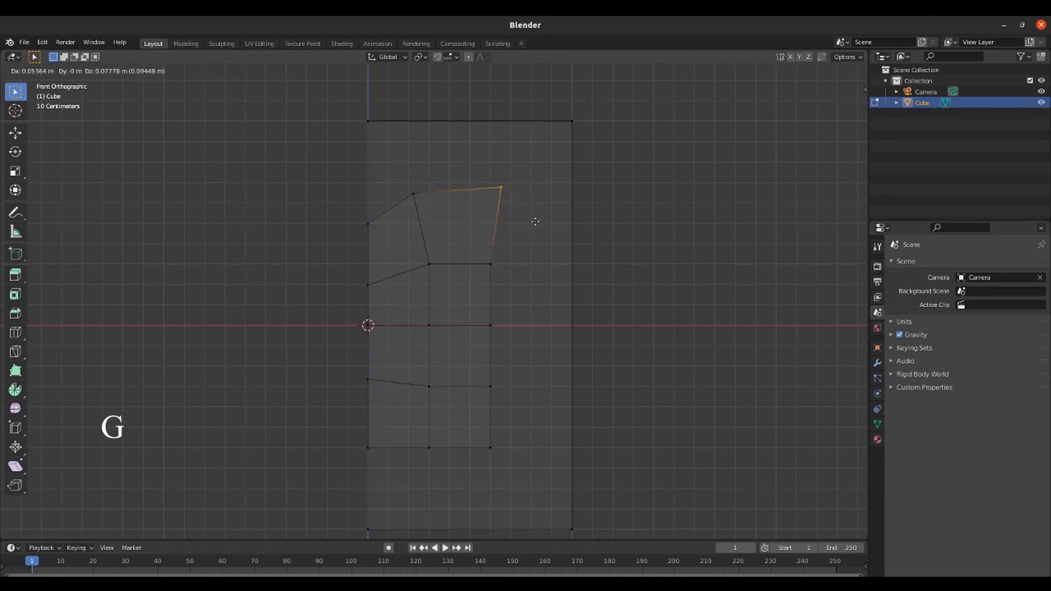
pyautogui.click(535, 222)
# - Move the slab's outer vertices in the second and middle rows outward by about 0.2 m
pyautogui.moveTo(467, 239); pyautogui.dragTo(532, 289)
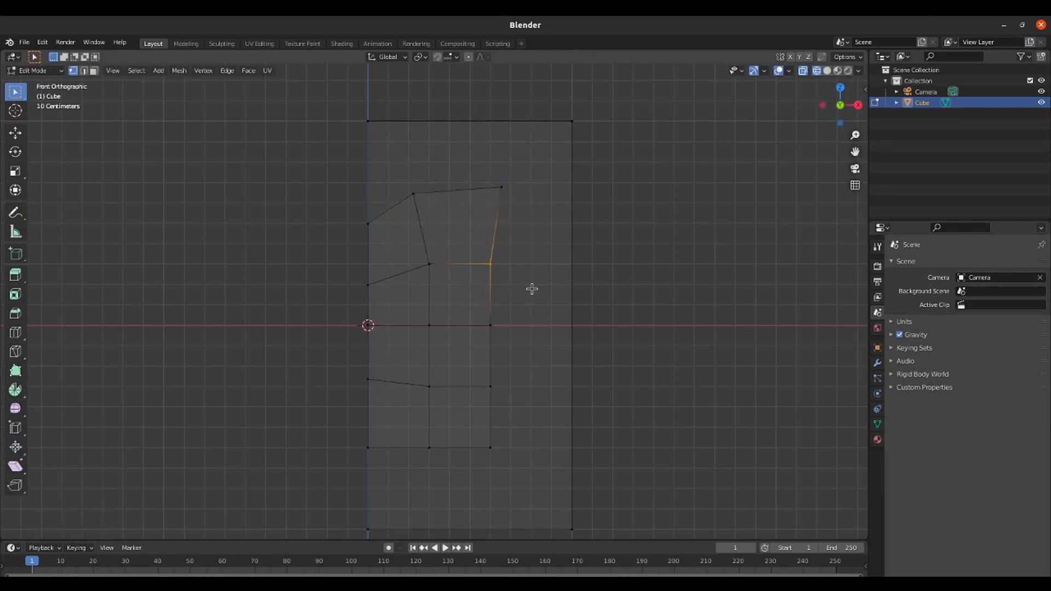
pyautogui.press('g')
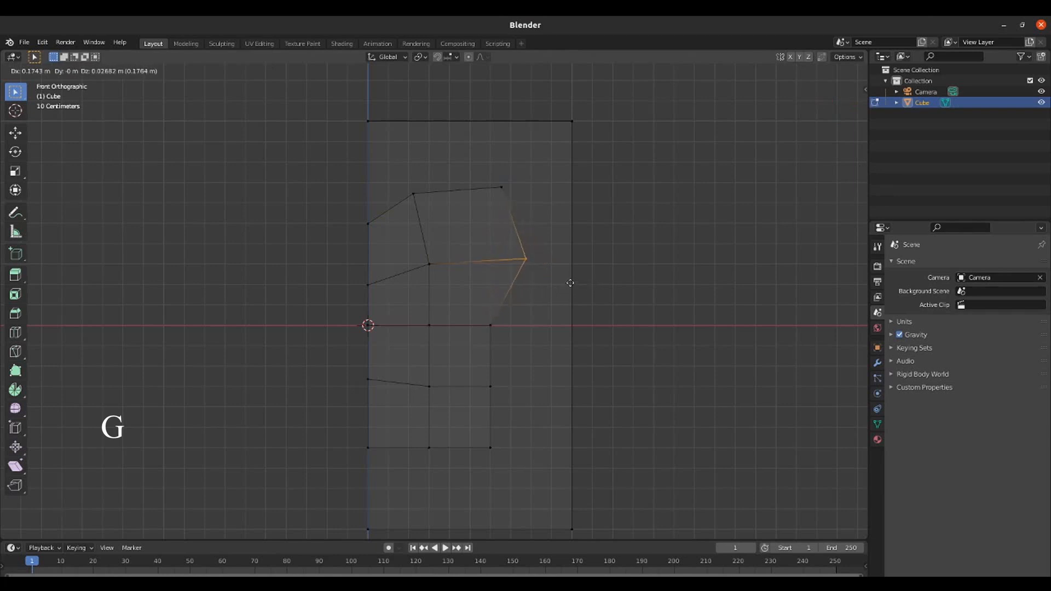
pyautogui.click(570, 286)
pyautogui.moveTo(449, 294); pyautogui.dragTo(521, 332)
pyautogui.press('g')
pyautogui.click(568, 329)
# - Nudge the slab's second-lowest outer vertices slightly, and move its bottom outer vertices about 0.17 m toward the centre line and 0.13 m up
pyautogui.moveTo(458, 357); pyautogui.dragTo(530, 415)
pyautogui.press('g')
pyautogui.click(525, 418)
pyautogui.moveTo(441, 437); pyautogui.dragTo(536, 480)
pyautogui.press('g')
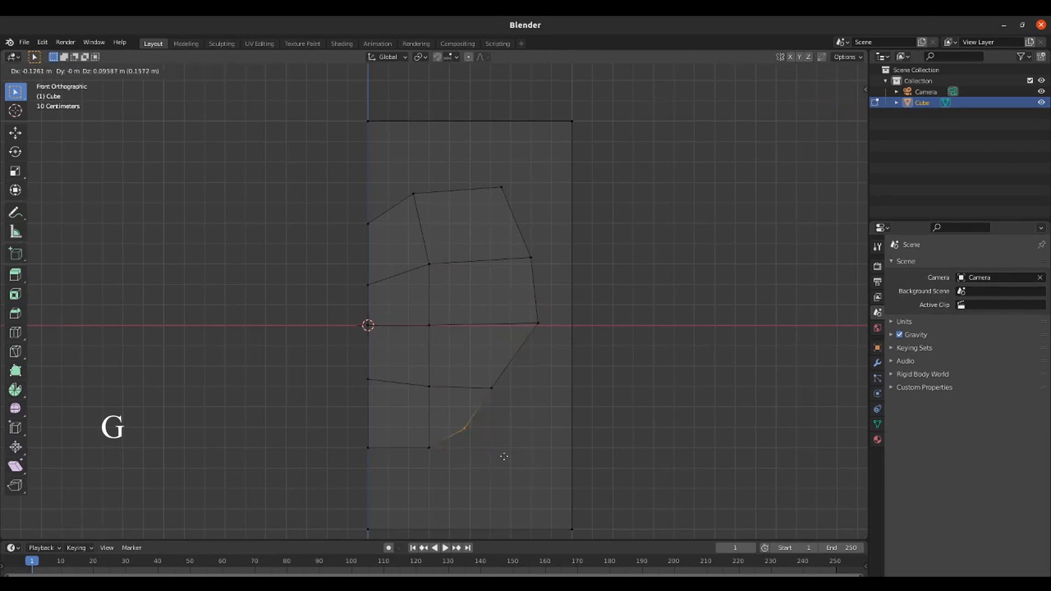
pyautogui.click(497, 451)
# - Move the slab's bottom middle-column vertices about 0.15 m toward the centre line, and lower its bottom centre-line vertices about 0.09 m along Z
pyautogui.moveTo(408, 427); pyautogui.dragTo(430, 456)
pyautogui.press('g')
pyautogui.click(405, 466)
pyautogui.moveTo(347, 419); pyautogui.dragTo(387, 498)
pyautogui.press('g')
pyautogui.press('z')
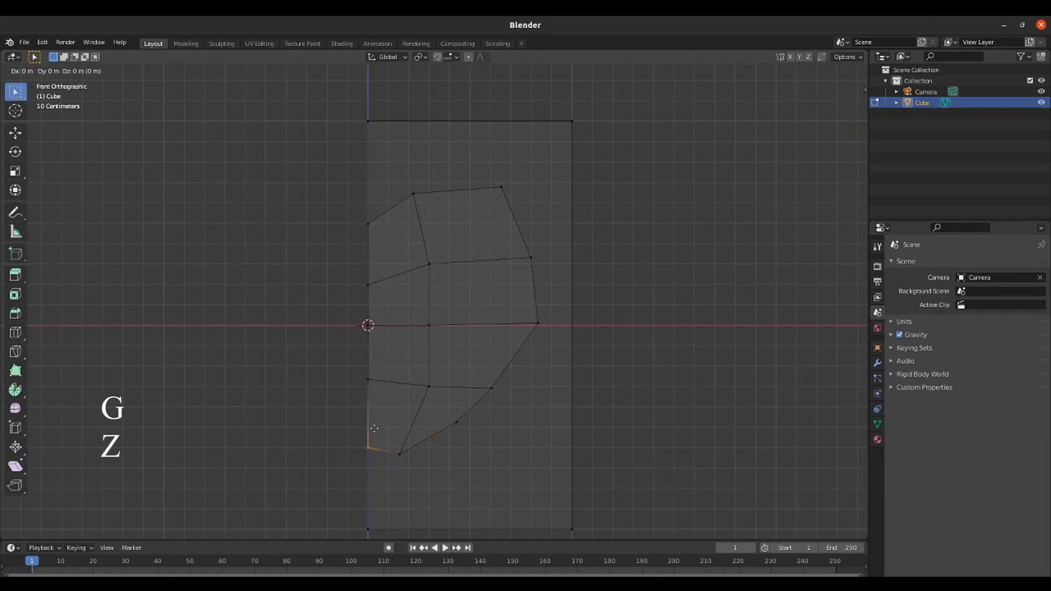
pyautogui.click(370, 446)
# - Move the slab's top outer vertices about 0.12 m toward the centre line, and raise its top middle-column vertices slightly
pyautogui.moveTo(475, 171); pyautogui.dragTo(518, 209)
pyautogui.press('g')
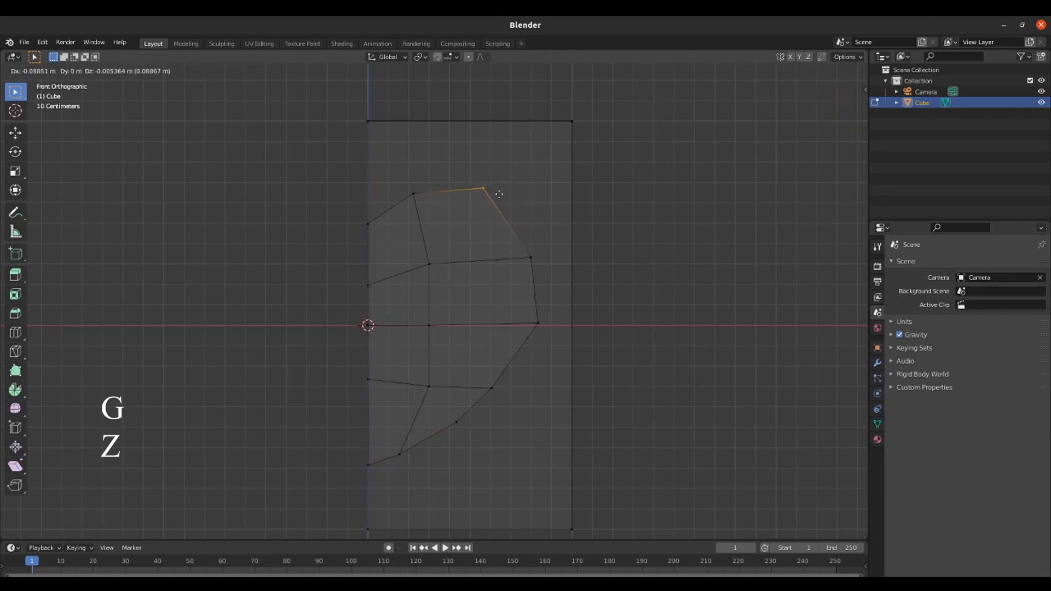
pyautogui.click(495, 213)
pyautogui.moveTo(393, 176); pyautogui.dragTo(442, 230)
pyautogui.press('g')
pyautogui.click(446, 222)
# - Raise the slab's second-row outer vertices about 0.09 m, and move the outer vertices of the two rows below about 0.05 m outward
pyautogui.moveTo(513, 237); pyautogui.dragTo(572, 341)
pyautogui.press('g')
pyautogui.click(546, 254)
pyautogui.press('g')
pyautogui.click(580, 342)
pyautogui.moveTo(472, 365); pyautogui.dragTo(511, 408)
pyautogui.press('g')
pyautogui.click(523, 410)
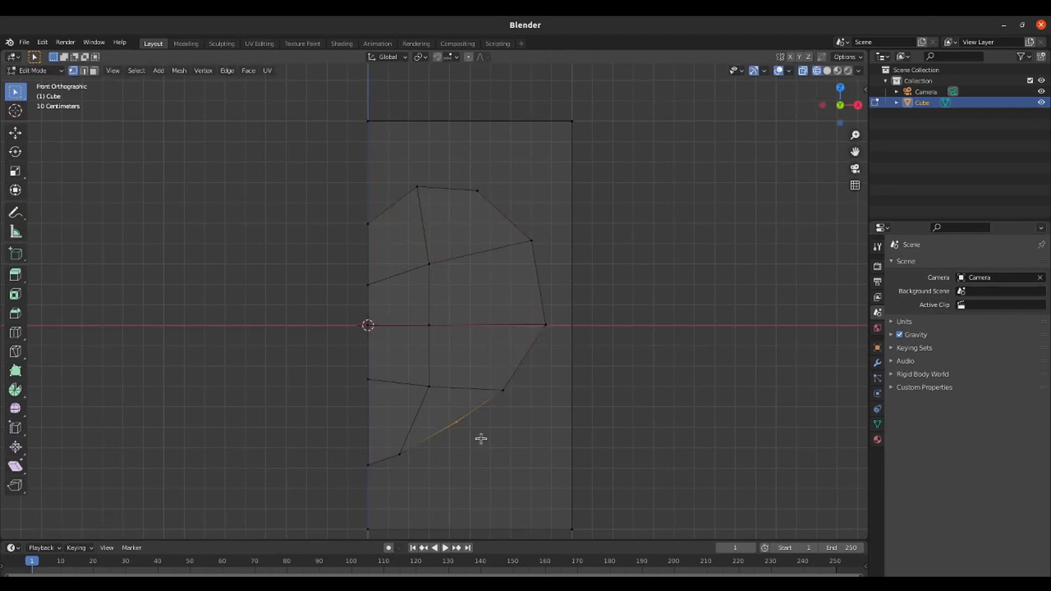
# - Lower the slab's bottom centre-line vertices by about 0.03 m along Z
pyautogui.moveTo(351, 449); pyautogui.dragTo(386, 483)
pyautogui.press('g')
pyautogui.press('z')
pyautogui.click(388, 488)
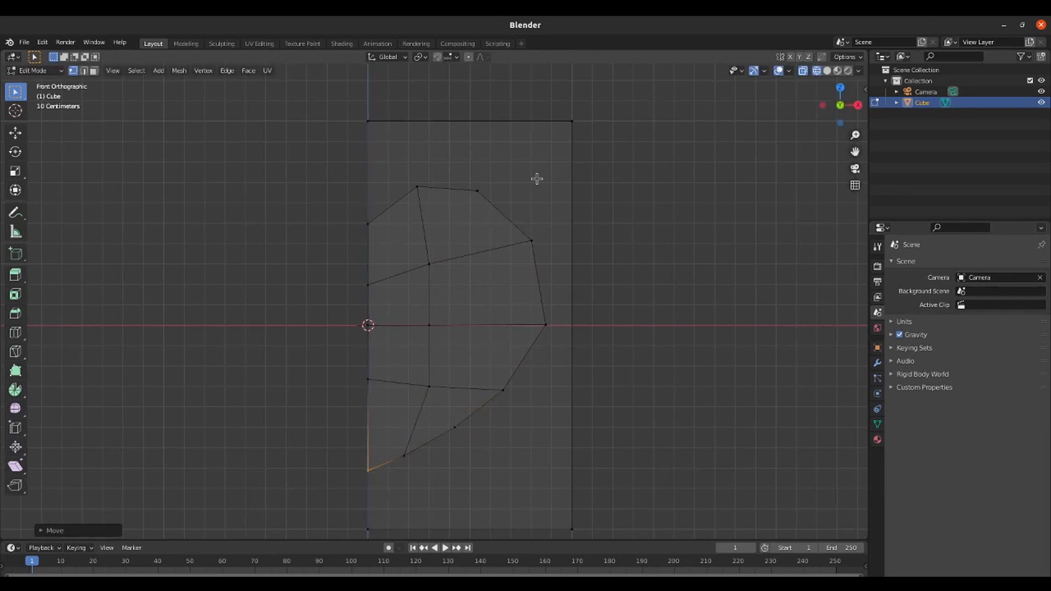
# - Add a Mirror modifier on the X axis to the mesh and enable its Clipping option
pyautogui.click(878, 363)
pyautogui.click(923, 265)
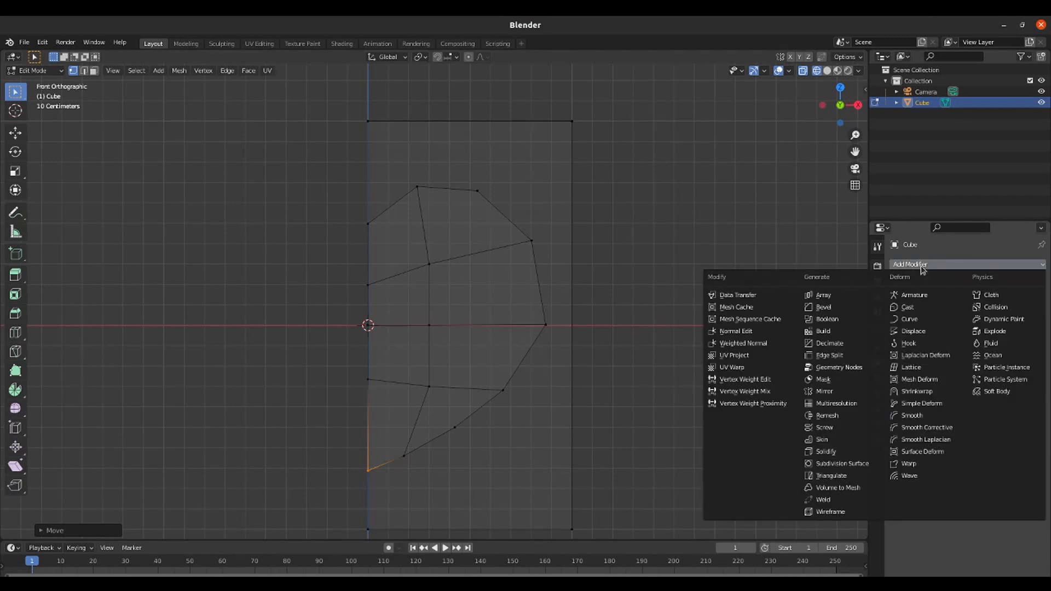
pyautogui.click(827, 391)
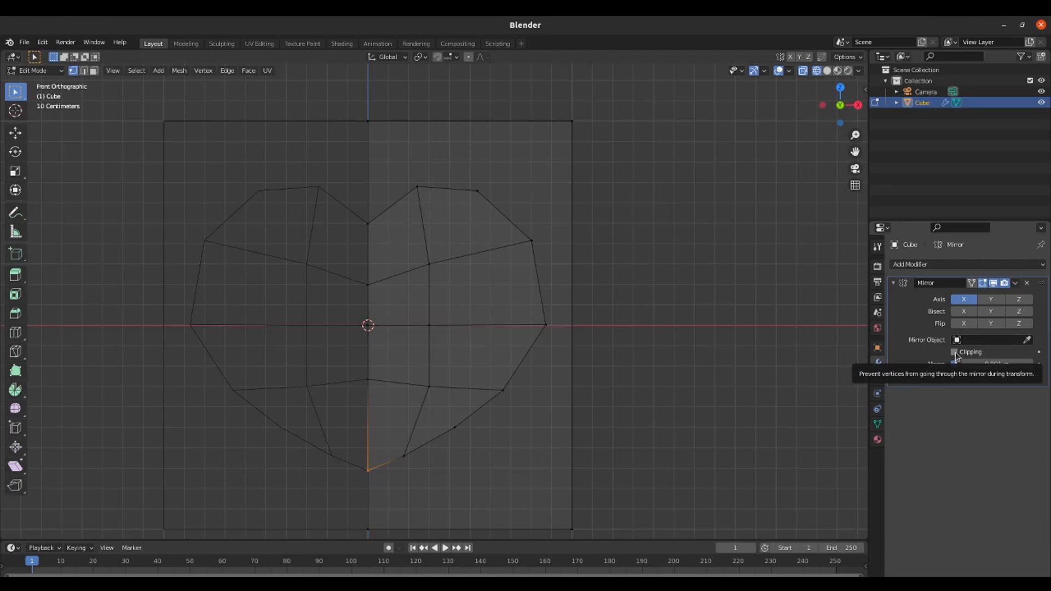
pyautogui.click(369, 284)
pyautogui.press('g')
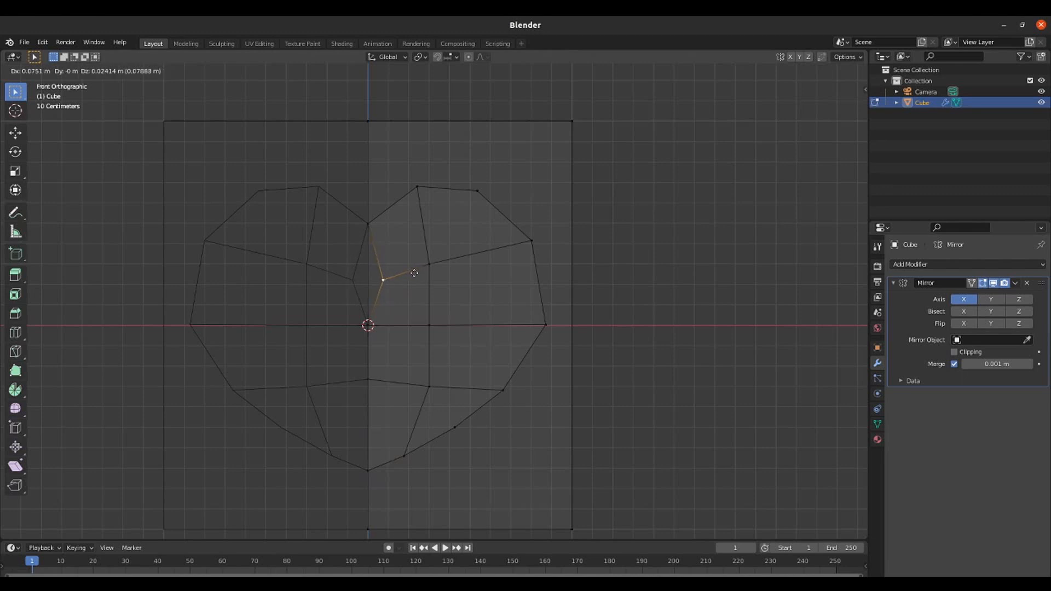
pyautogui.press('Escape')
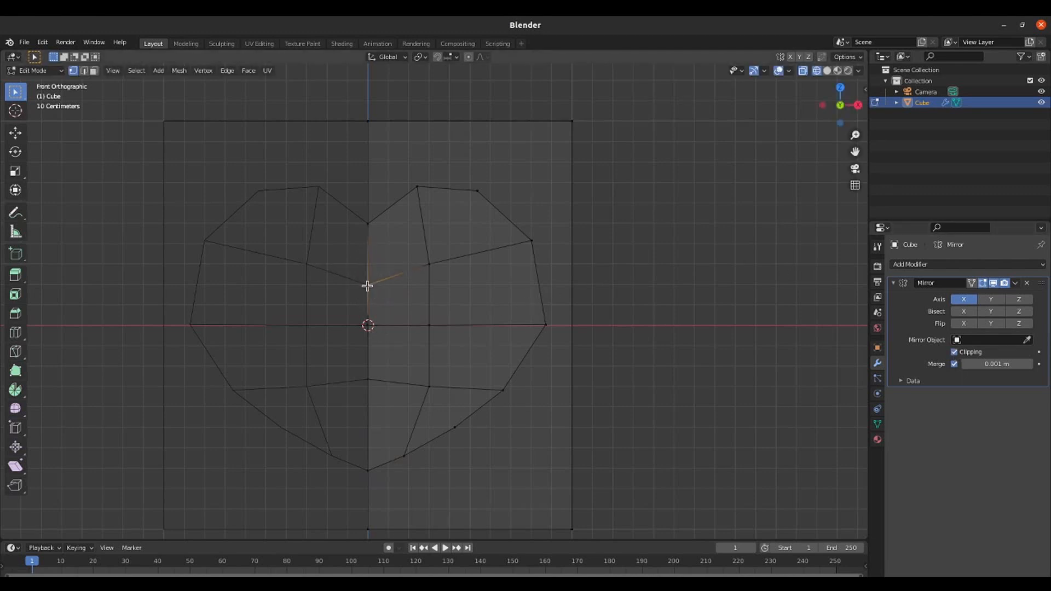
# - Move the slab's inner middle-column vertices in the middle, second-lowest and second rows outward by about 0.05 to 0.1 m
pyautogui.moveTo(411, 303); pyautogui.dragTo(448, 339)
pyautogui.press('g')
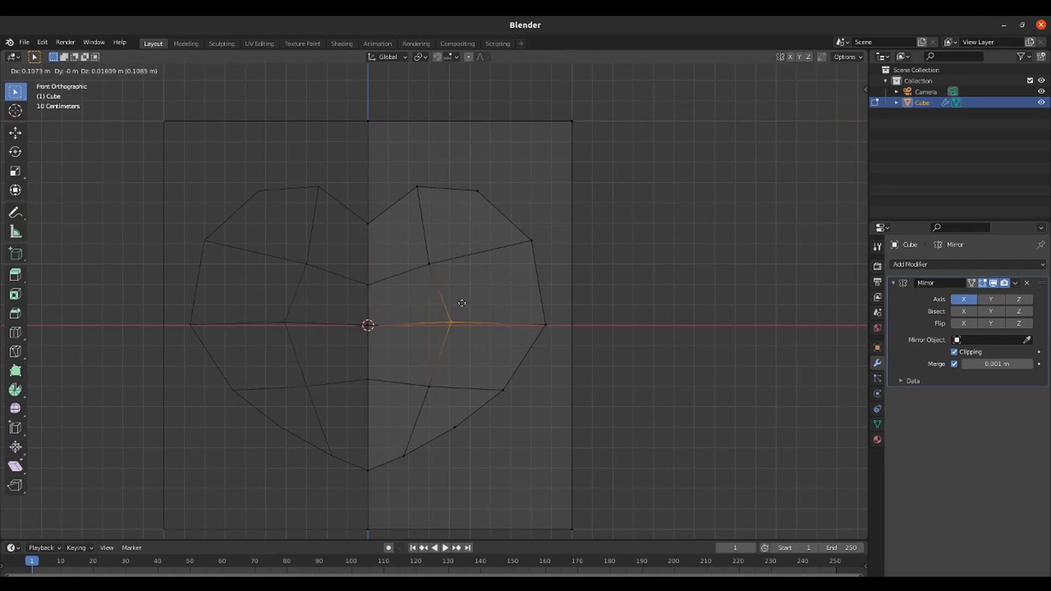
pyautogui.click(462, 304)
pyautogui.moveTo(413, 387); pyautogui.dragTo(451, 405)
pyautogui.press('g')
pyautogui.click(462, 406)
pyautogui.moveTo(414, 247); pyautogui.dragTo(455, 281)
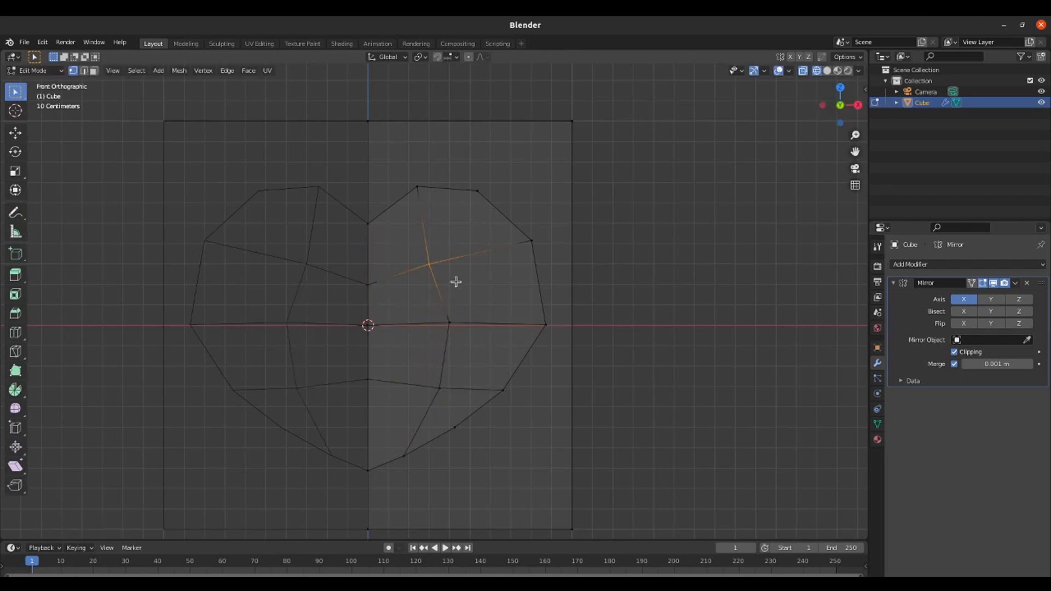
pyautogui.press('g')
pyautogui.click(473, 276)
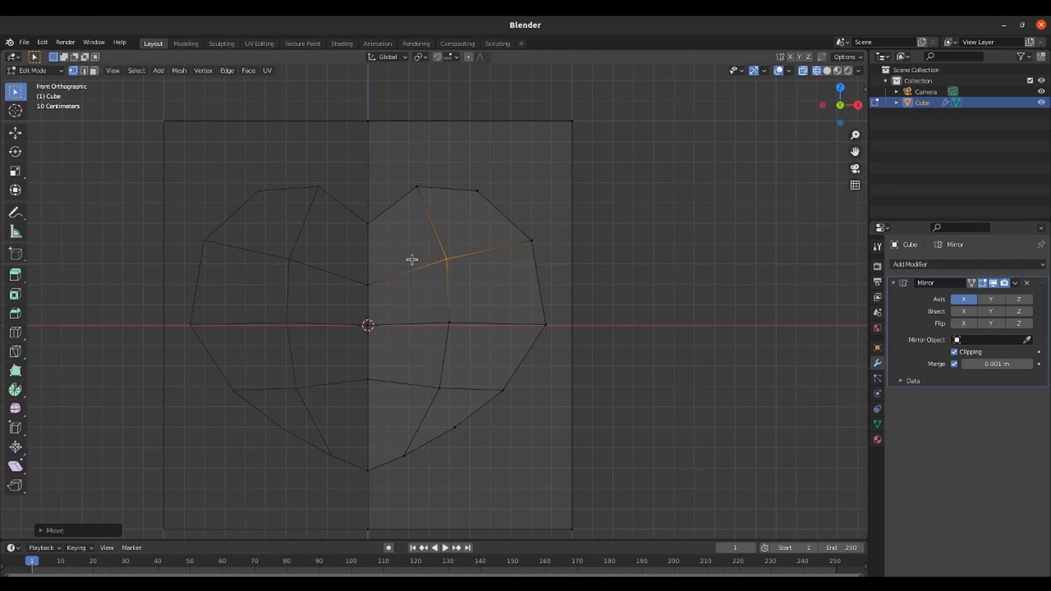
# - Add a vertical loop cut halfway between the slab's centre line and its middle column
pyautogui.hotkey('ctrl', 'r')
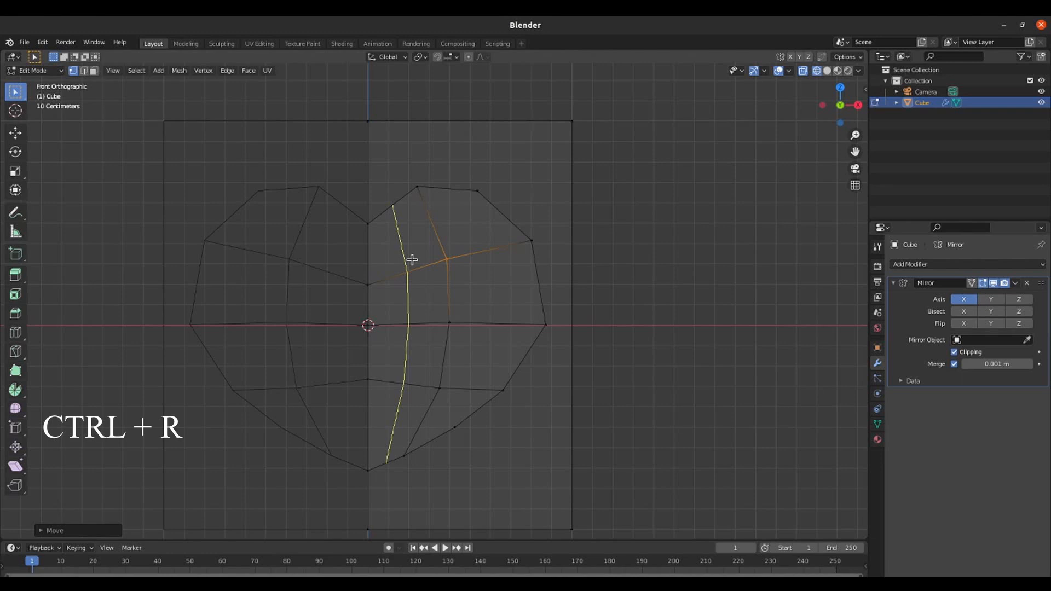
pyautogui.click(412, 260)
pyautogui.click(412, 260)
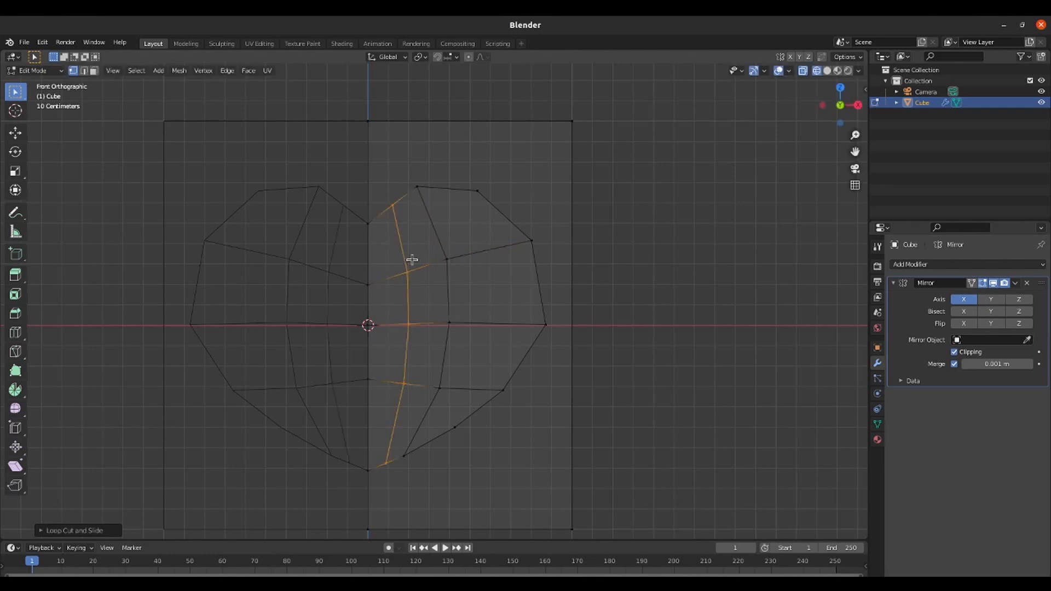
# - Round the slab's top edge by moving the new loop's top vertex up and inward and the next two top vertices outward by about 0.1 m
pyautogui.click(397, 214)
pyautogui.press('g')
pyautogui.click(390, 207)
pyautogui.click(420, 192)
pyautogui.press('g')
pyautogui.click(481, 206)
pyautogui.moveTo(461, 176); pyautogui.dragTo(492, 210)
pyautogui.press('g')
pyautogui.click(511, 212)
# - Move the slab's outer side vertices slightly outward and adjust its bottom outer vertex to smooth the outline
pyautogui.moveTo(510, 223); pyautogui.dragTo(560, 260)
pyautogui.press('g')
pyautogui.click(573, 265)
pyautogui.moveTo(488, 373); pyautogui.dragTo(518, 406)
pyautogui.press('g')
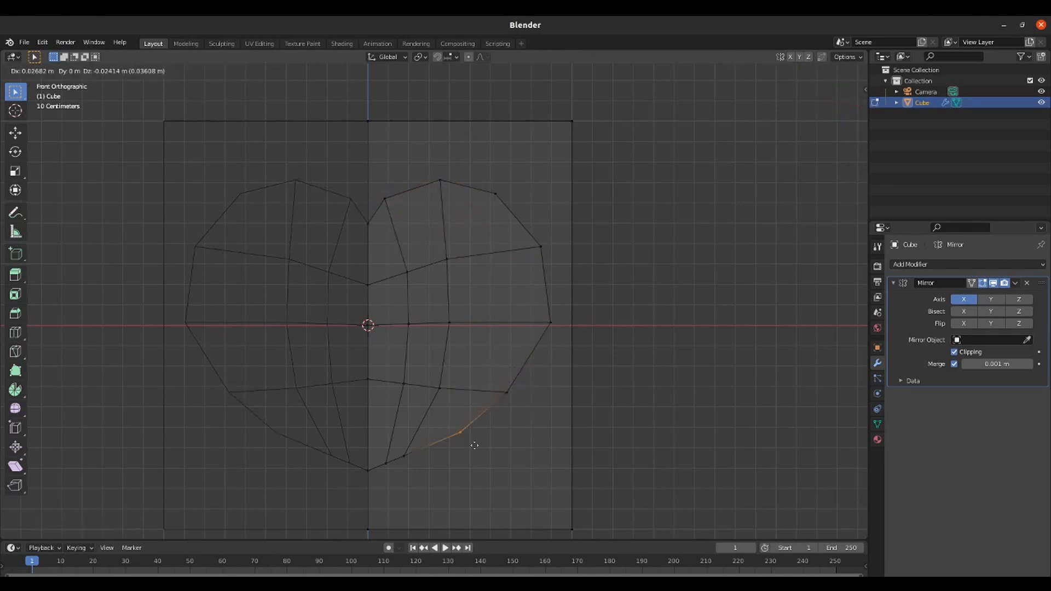
pyautogui.click(475, 444)
# - Round the slab's bottom tip by moving the lowest side vertices slightly outward and lowering the bottom centre vertex along Z
pyautogui.press('g')
pyautogui.moveTo(377, 446); pyautogui.dragTo(379, 484)
pyautogui.press('g')
pyautogui.press('g')
pyautogui.press('z')
pyautogui.click(378, 448)
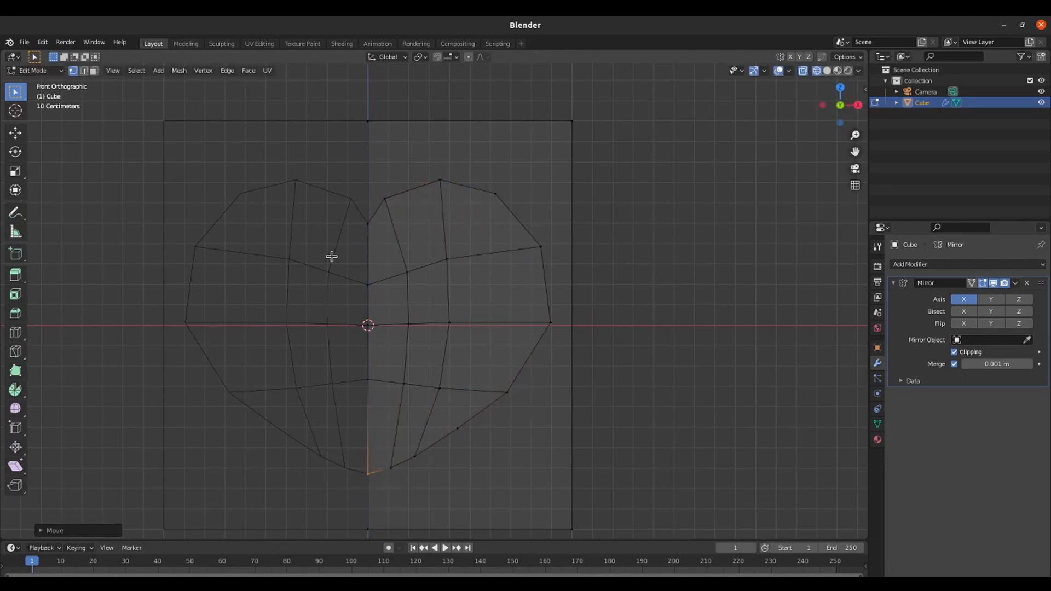
# - Move the new loop's inner vertices in the second, middle and second-lowest rows about 0.04 to 0.07 m toward the centre line
pyautogui.click(409, 272)
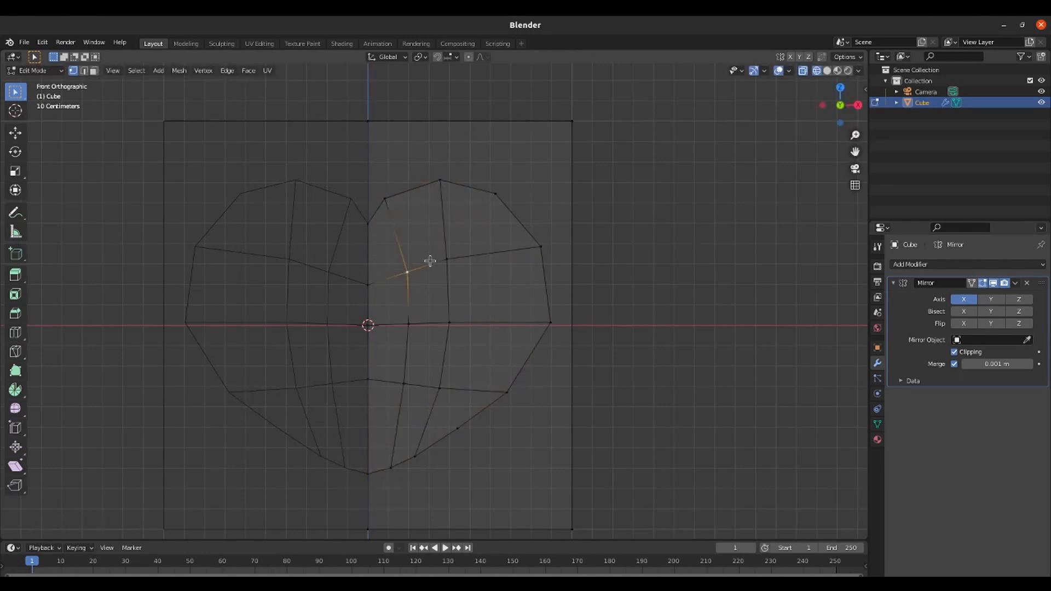
pyautogui.press('g')
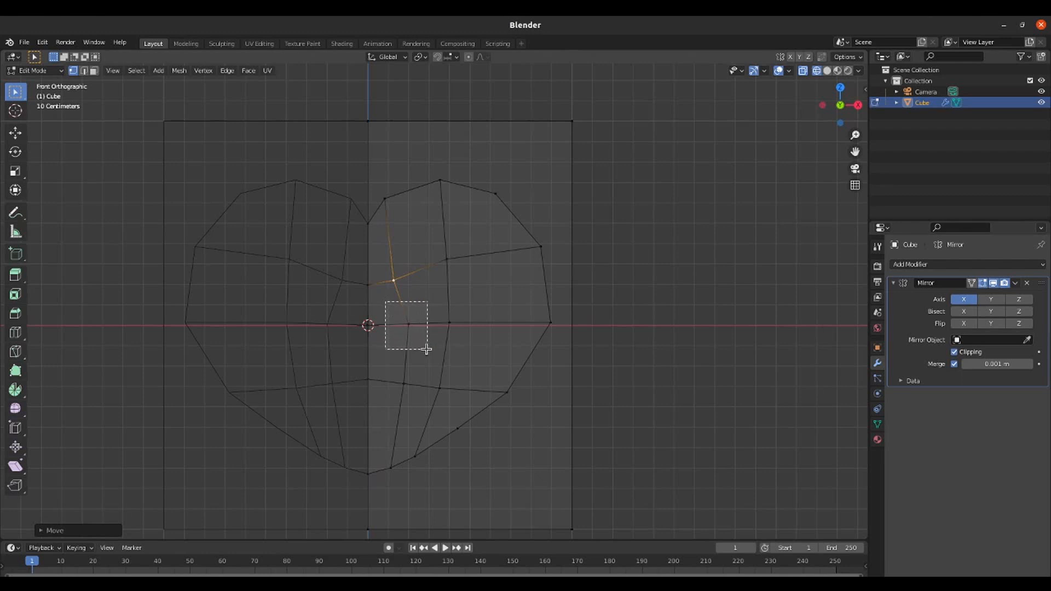
pyautogui.click(407, 353)
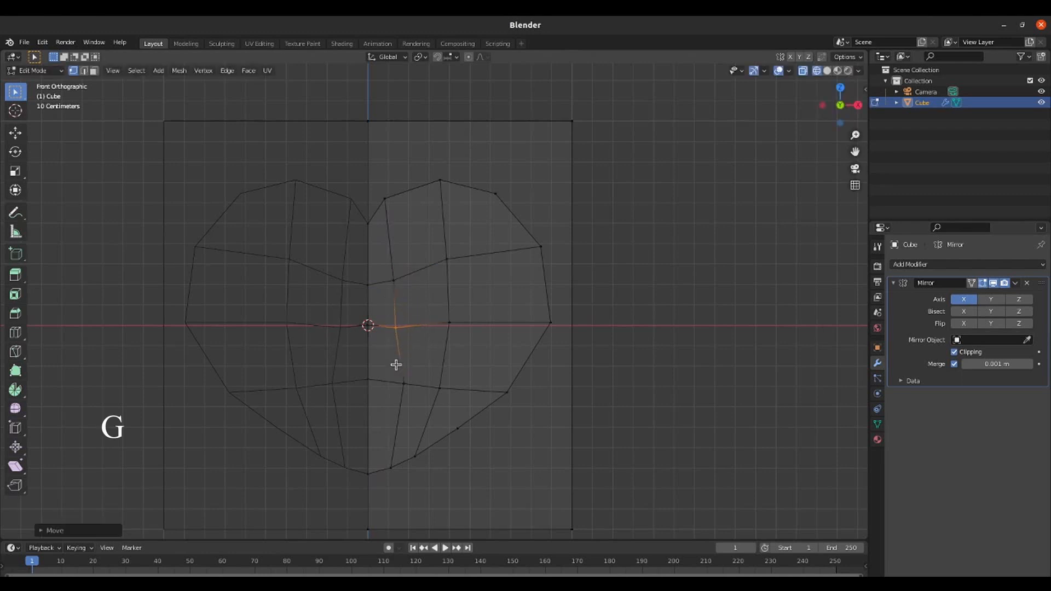
pyautogui.moveTo(376, 357); pyautogui.dragTo(416, 389)
pyautogui.press('g')
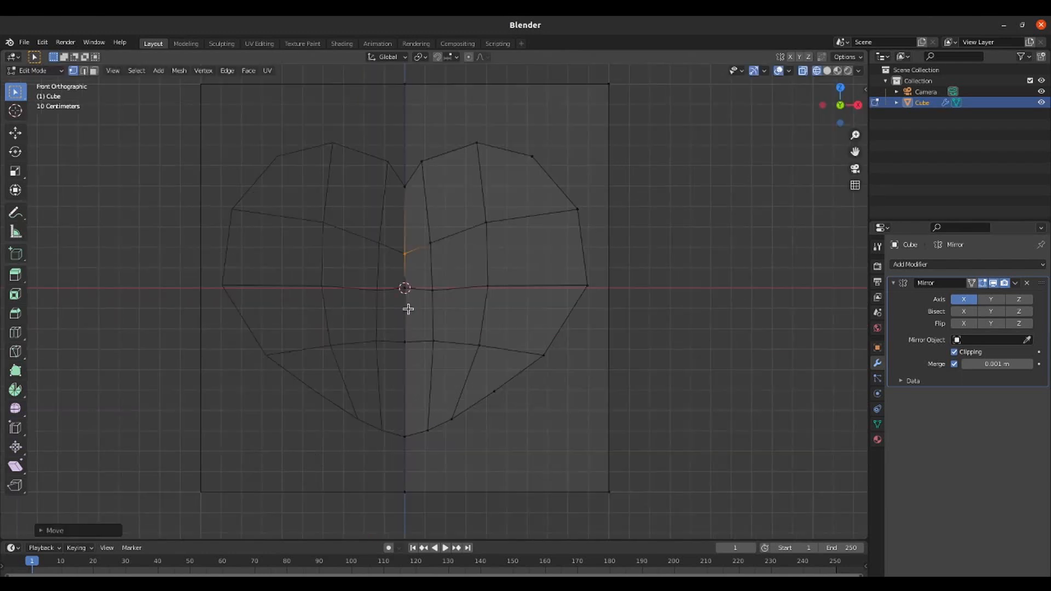
# - Switch to solid shading, enable the Mirror modifier's on-cage editing, and view the mirrored slab from an angle
pyautogui.hotkey('shift', 'z')
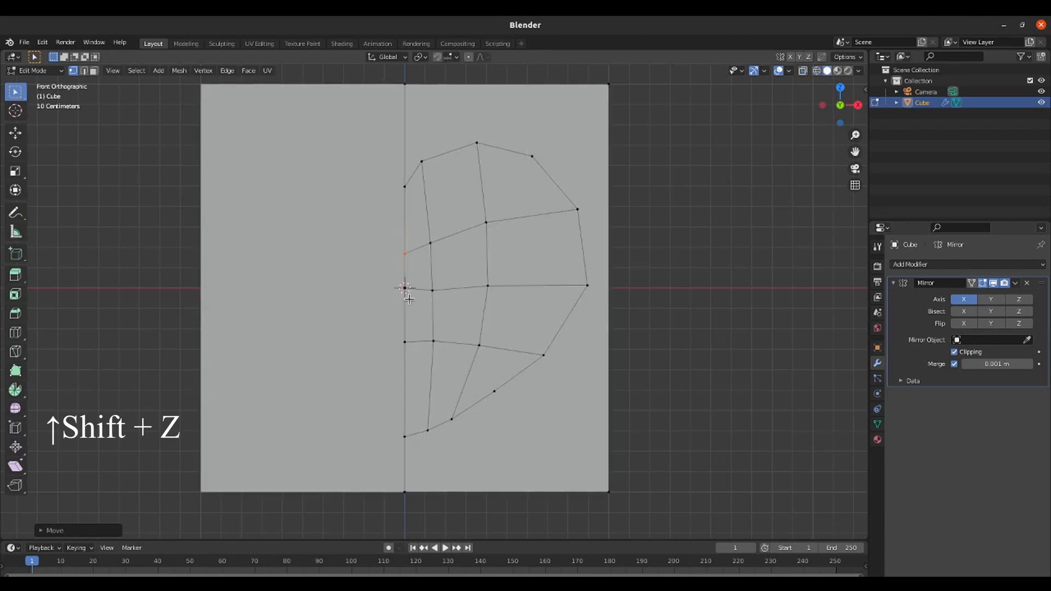
pyautogui.click(972, 283)
pyautogui.moveTo(376, 161); pyautogui.dragTo(386, 272, button='middle')
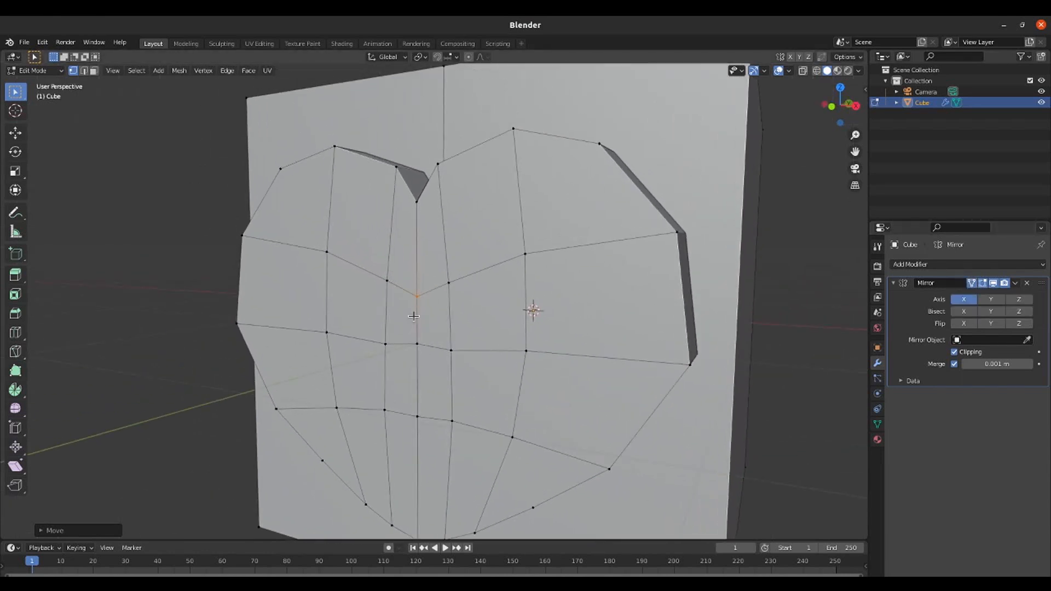
pyautogui.moveTo(411, 307); pyautogui.dragTo(383, 286, button='middle')
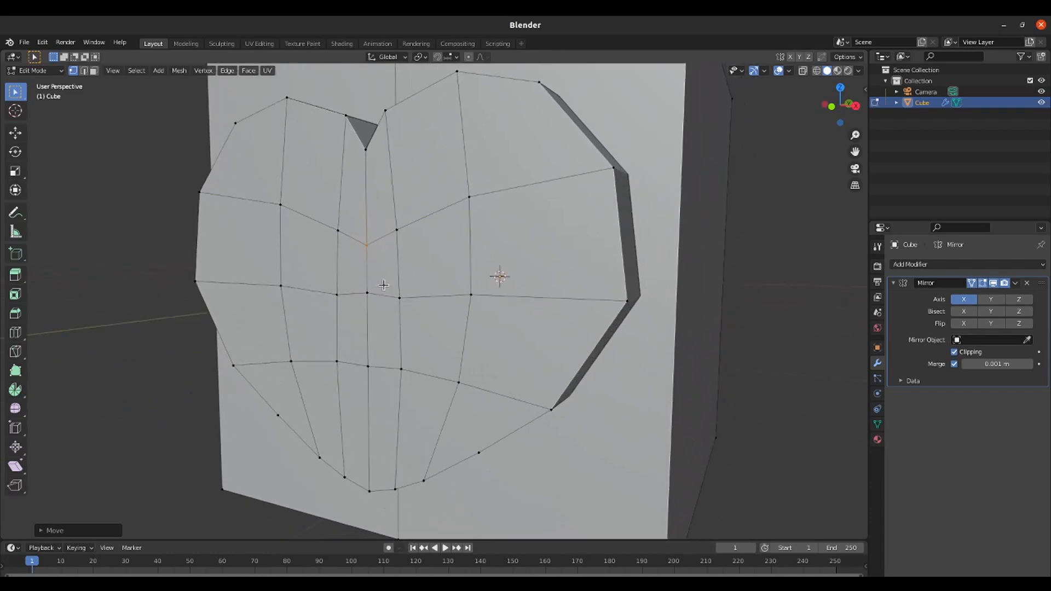
# - Extrude the two faces beside the centre line, between the second and second-lowest rows, outward by about 0.11 m
pyautogui.click(95, 70)
pyautogui.click(381, 268)
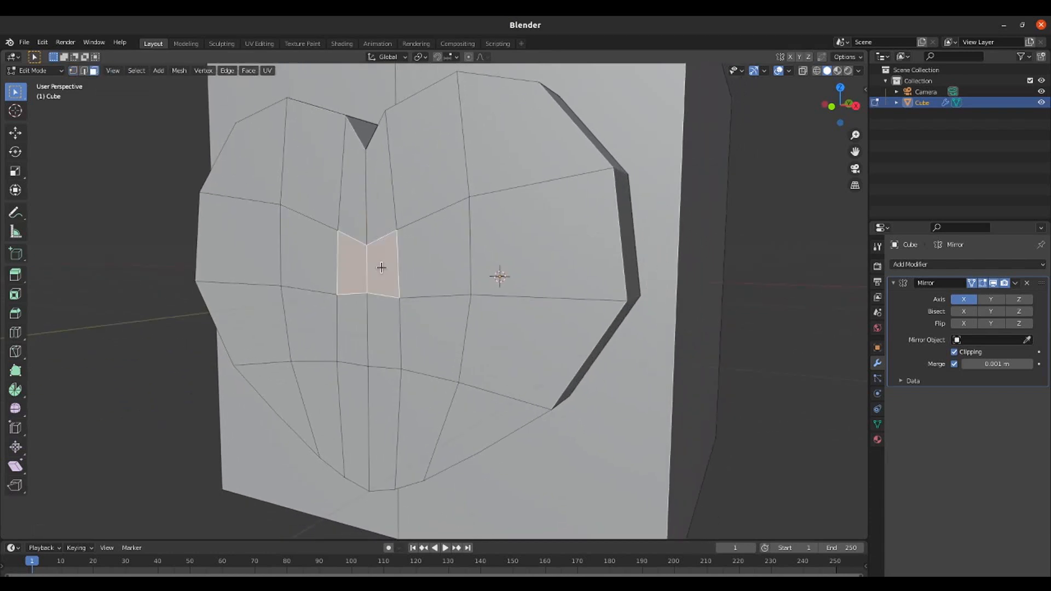
pyautogui.keyDown('shift'); pyautogui.click(386, 328); pyautogui.keyUp('shift')
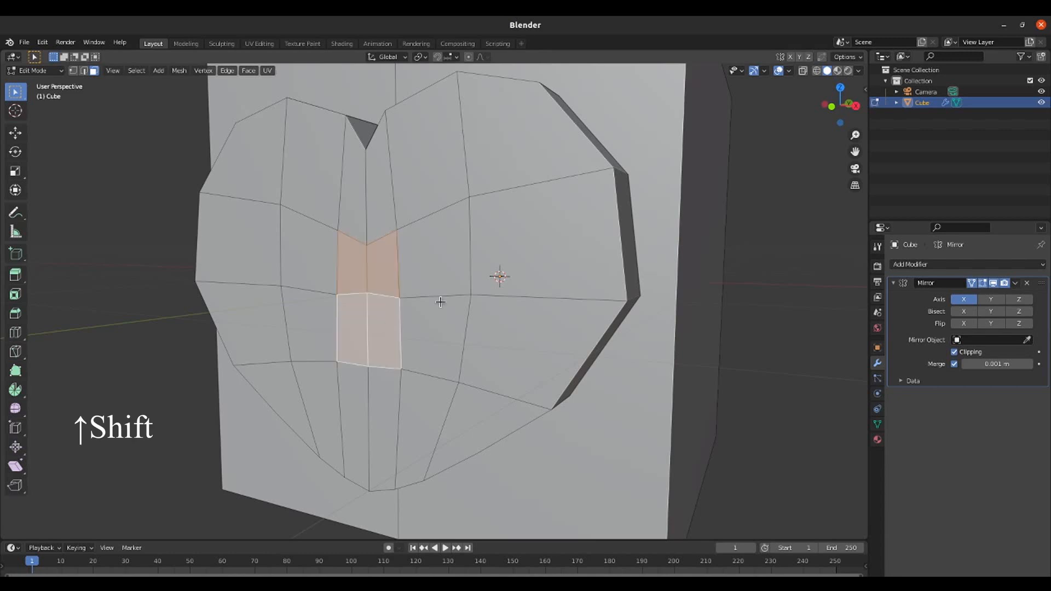
pyautogui.press('e')
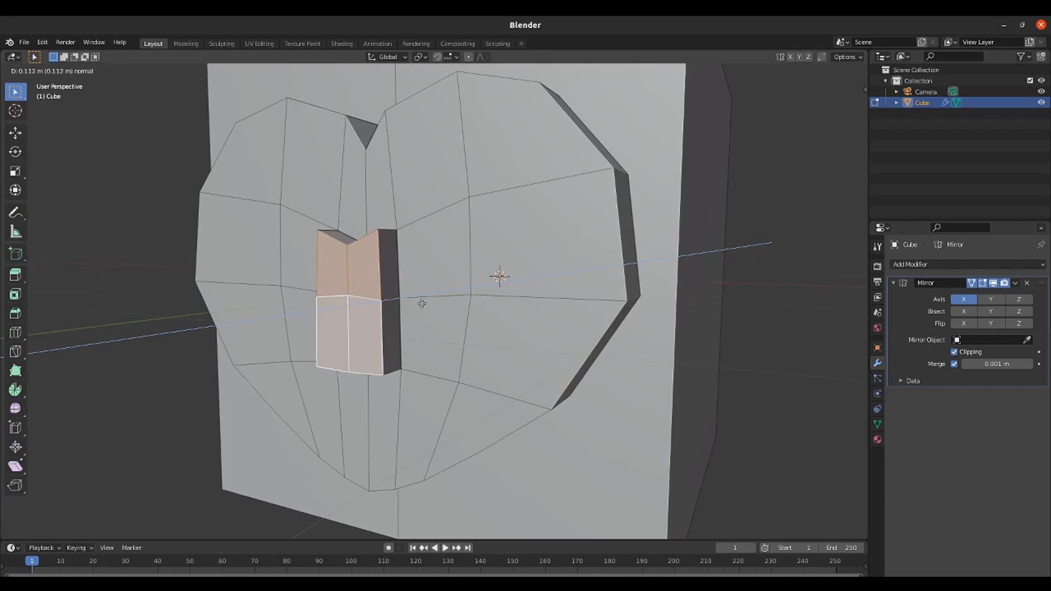
pyautogui.click(422, 304)
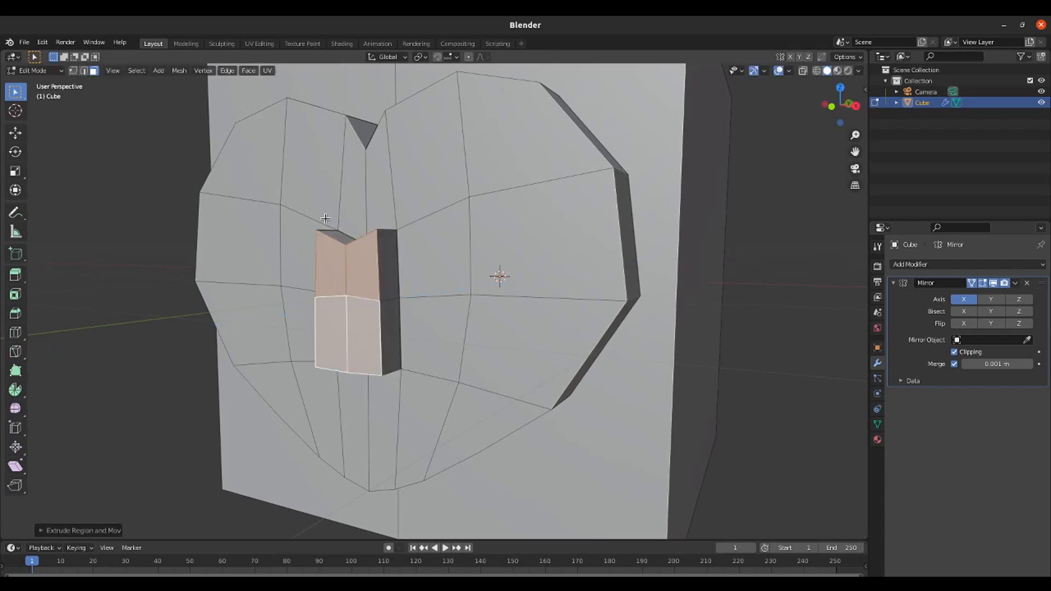
# - Merge the raised block's top outer corner vertex into the slab vertex behind it using Merge At Last
pyautogui.press('1')
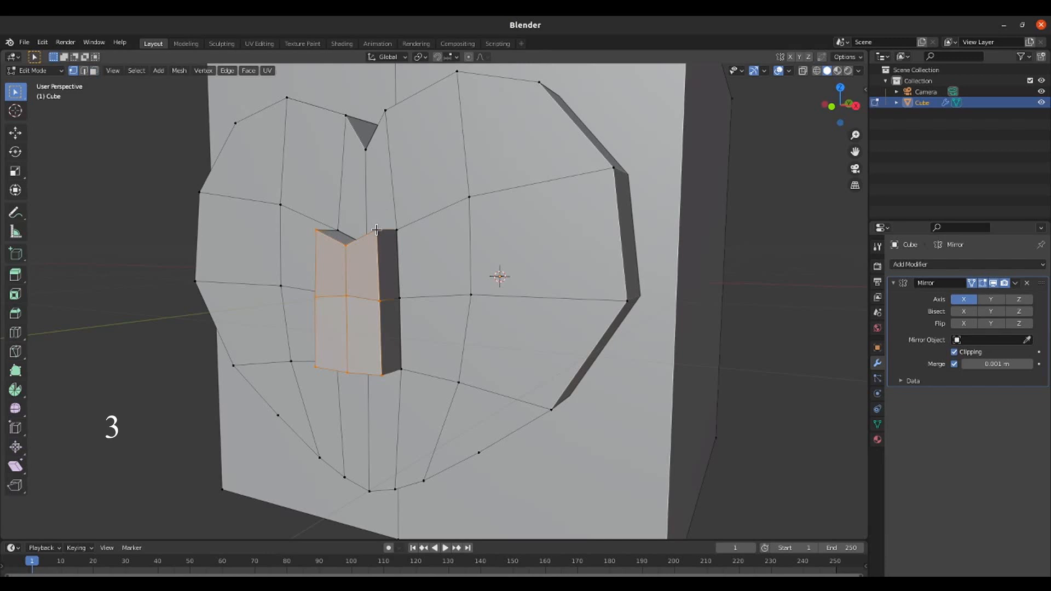
pyautogui.click(376, 230)
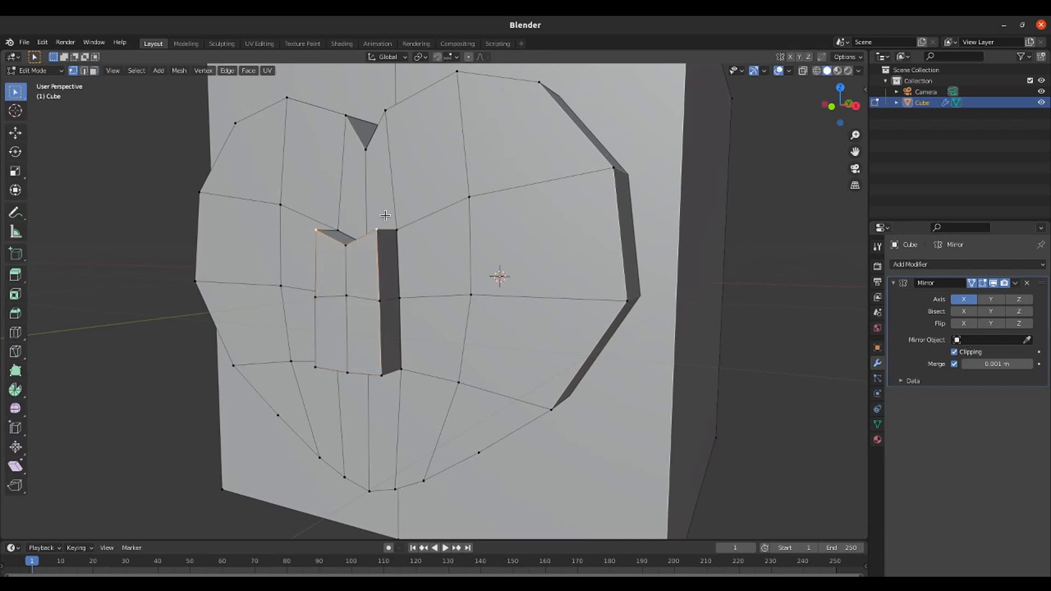
pyautogui.press('KP_Decimal')
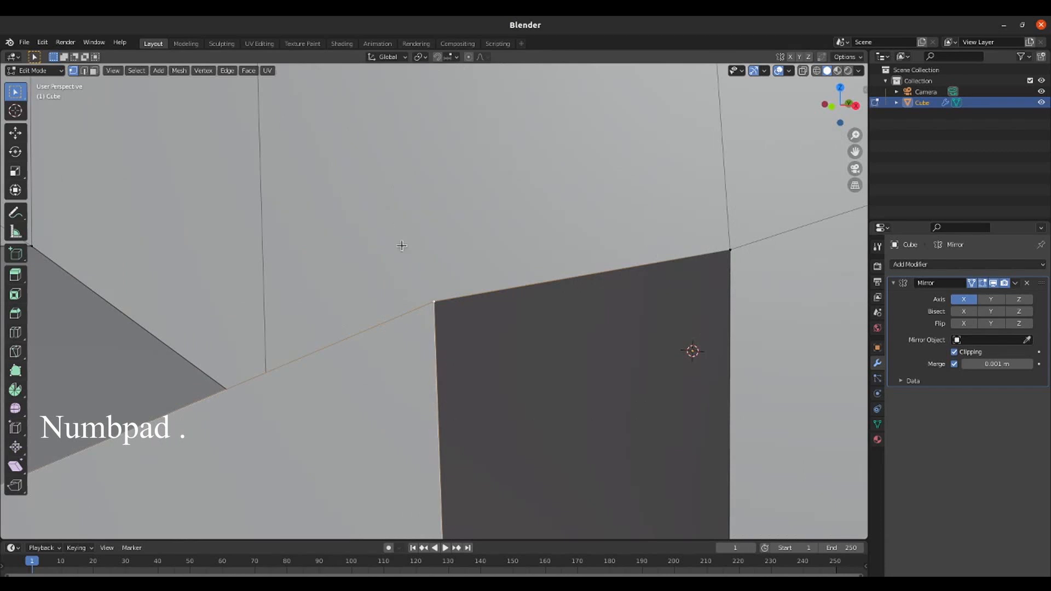
pyautogui.scroll(-8, 402, 245)
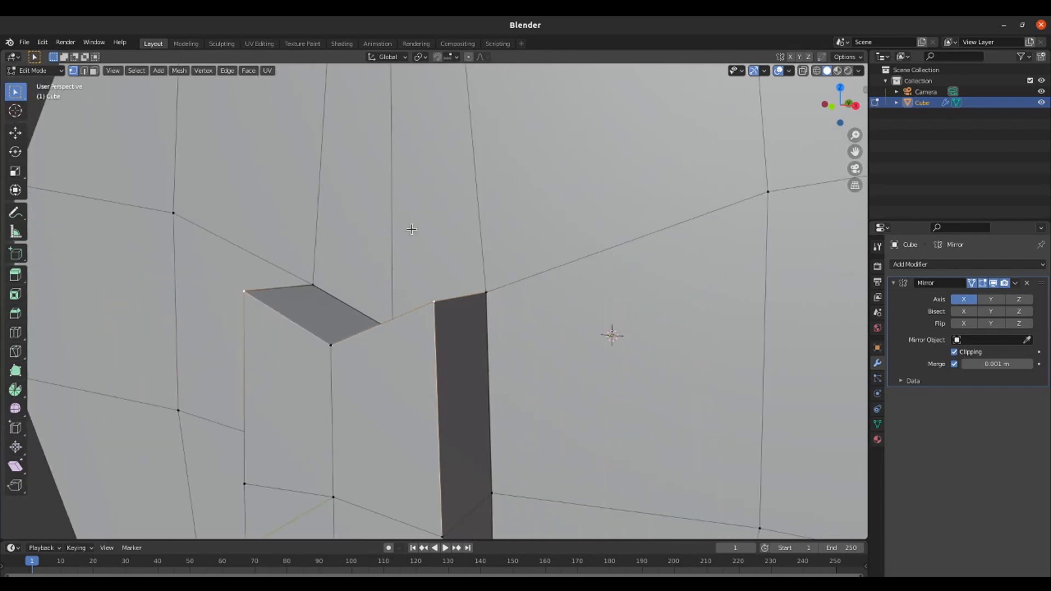
pyautogui.moveTo(412, 229); pyautogui.dragTo(401, 244, button='middle')
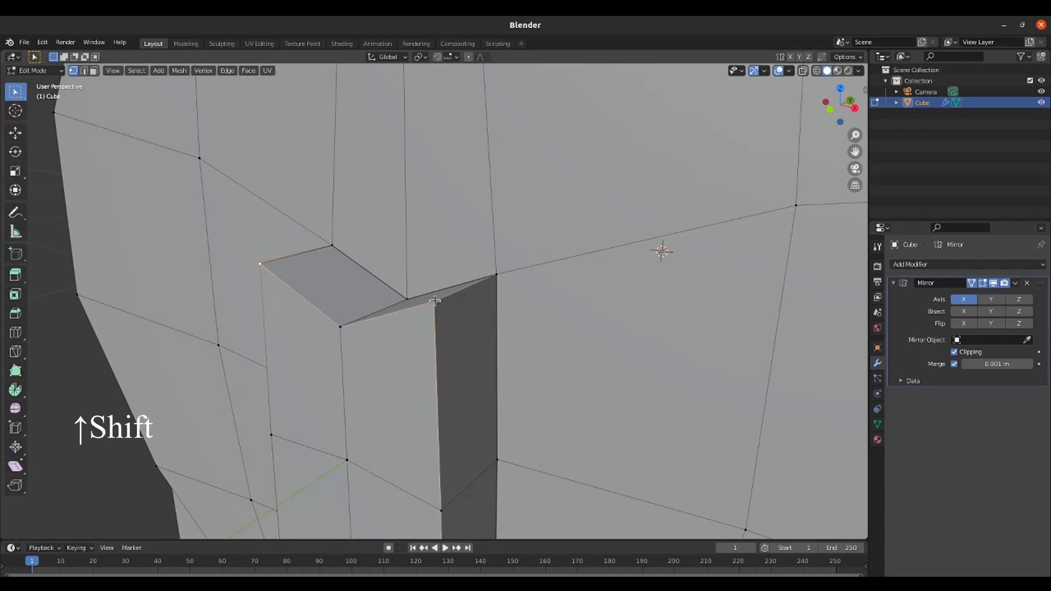
pyautogui.keyDown('shift'); pyautogui.click(496, 272); pyautogui.keyUp('shift')
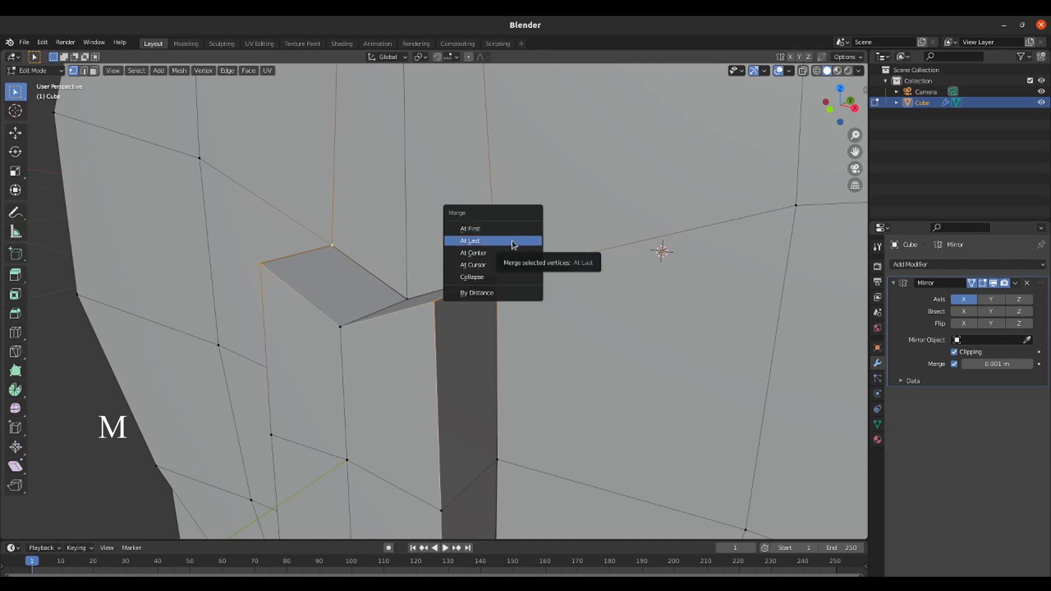
pyautogui.click(512, 241)
# - Merge the block's top centre vertex into the slab's centre-line vertex behind it using Merge At Last
pyautogui.click(340, 327)
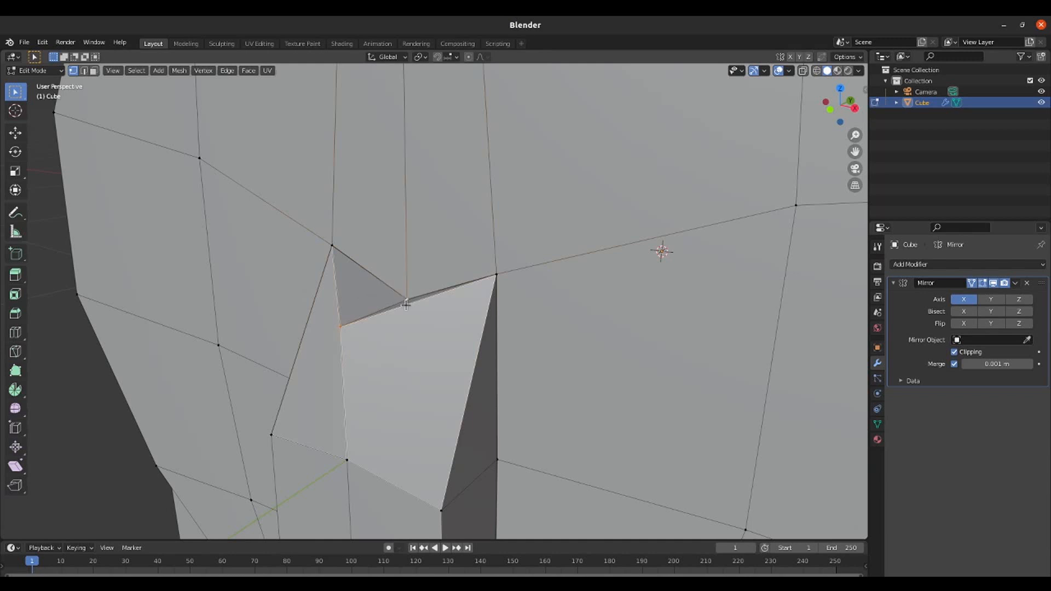
pyautogui.moveTo(408, 299); pyautogui.dragTo(356, 283, button='middle')
pyautogui.moveTo(319, 264); pyautogui.dragTo(439, 395)
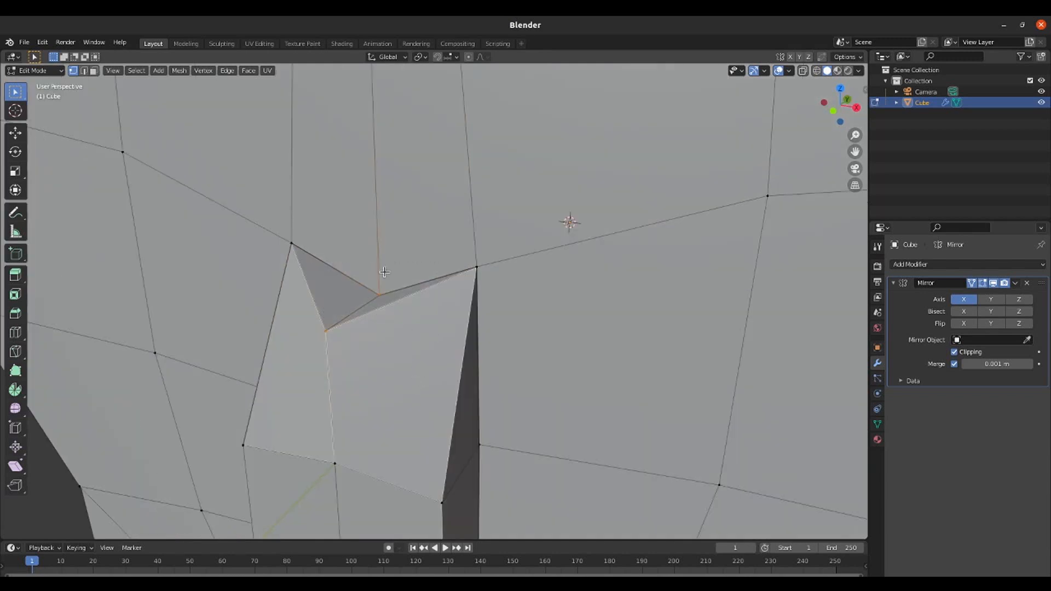
pyautogui.press('m')
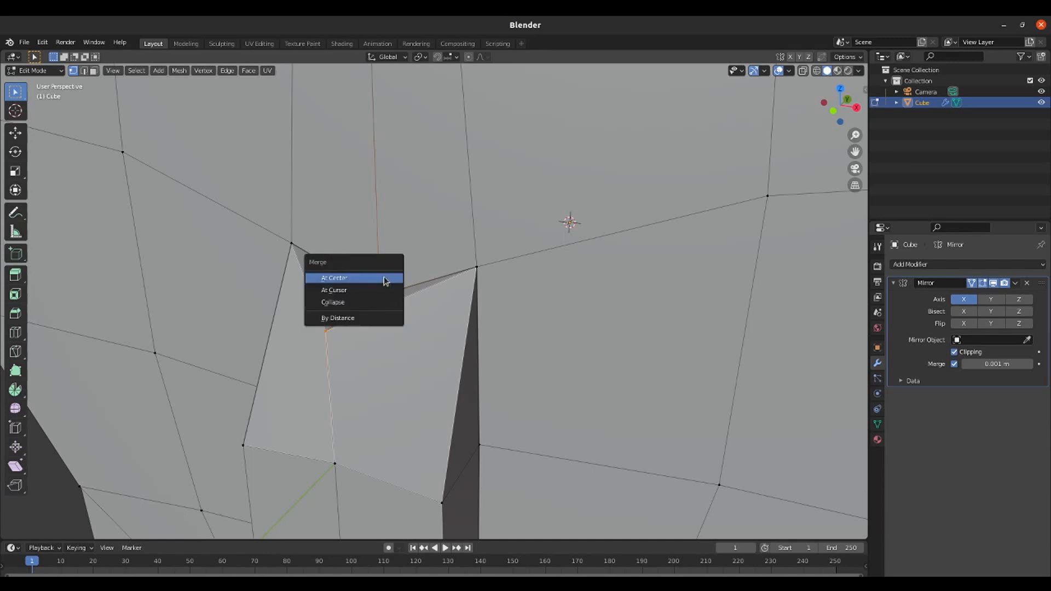
pyautogui.press('Escape')
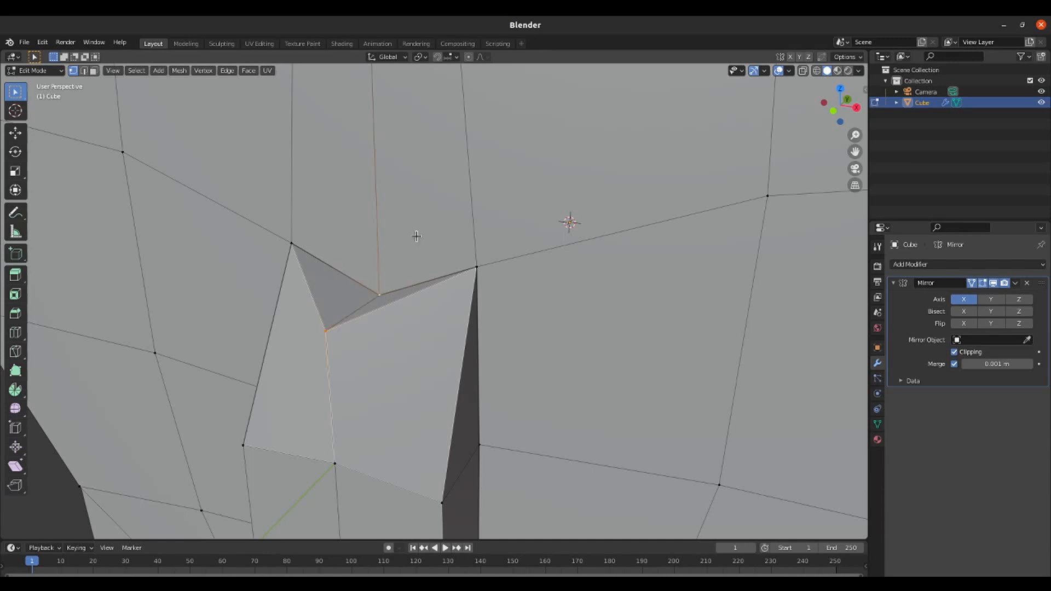
pyautogui.press('m')
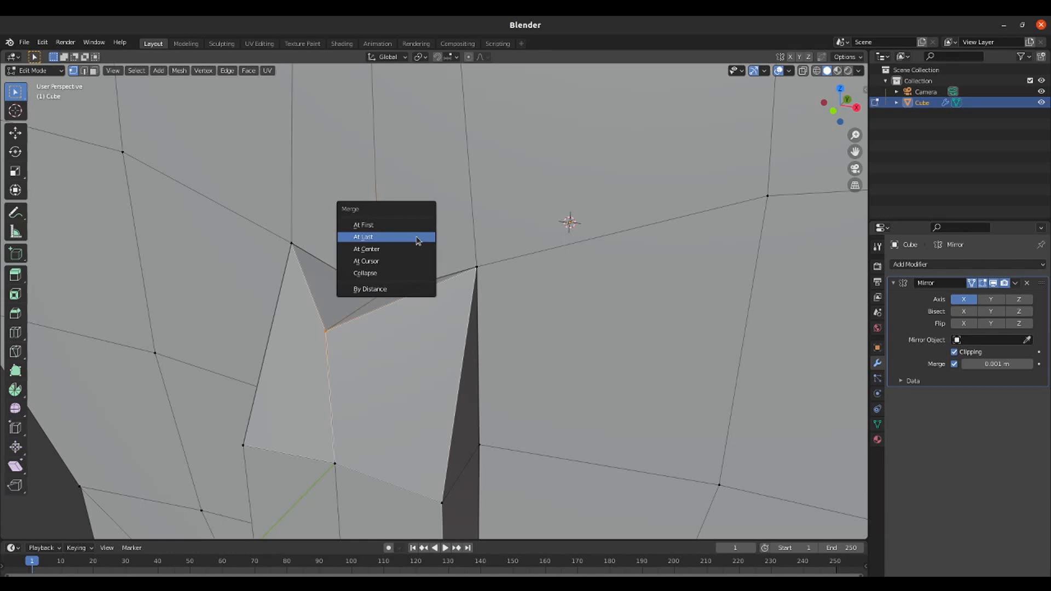
pyautogui.click(418, 237)
# - Add a loop cut around the block's sides and underside, slid toward the slab by a factor of about 0.38
pyautogui.moveTo(460, 318); pyautogui.dragTo(421, 332, button='middle')
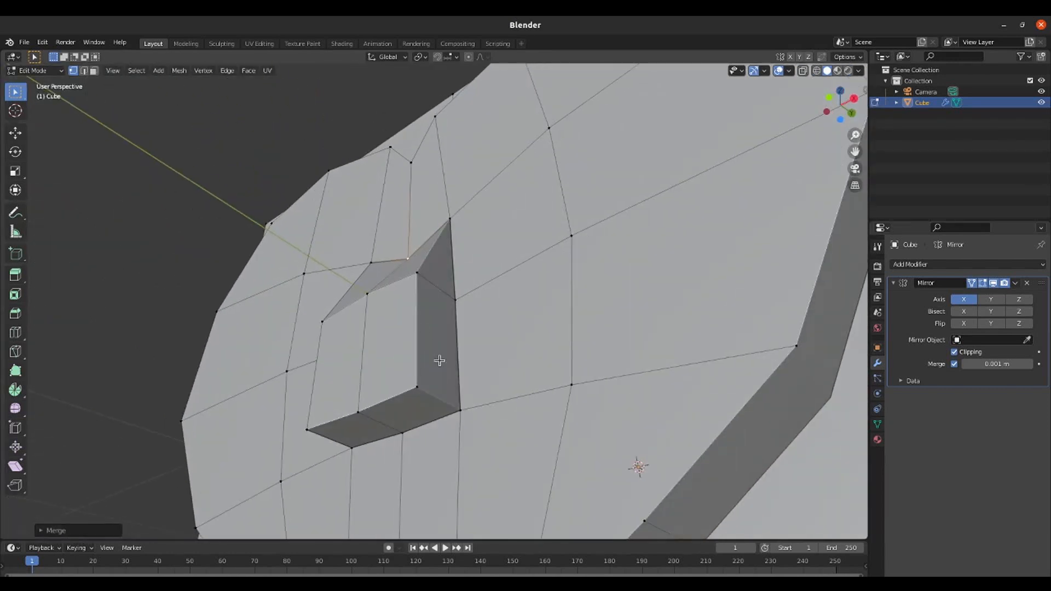
pyautogui.hotkey('ctrl', 'r')
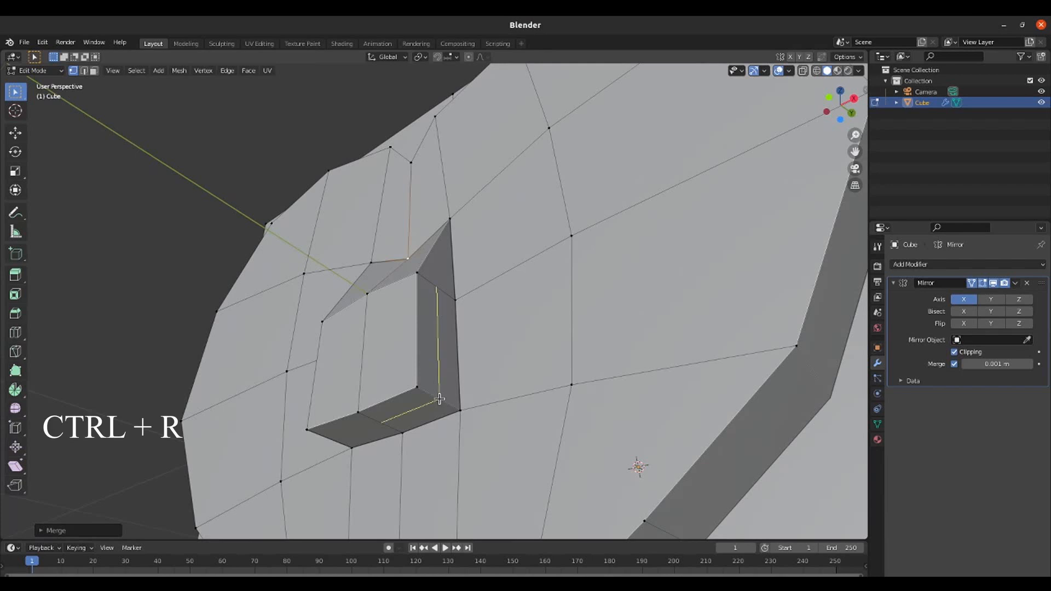
pyautogui.click(440, 398)
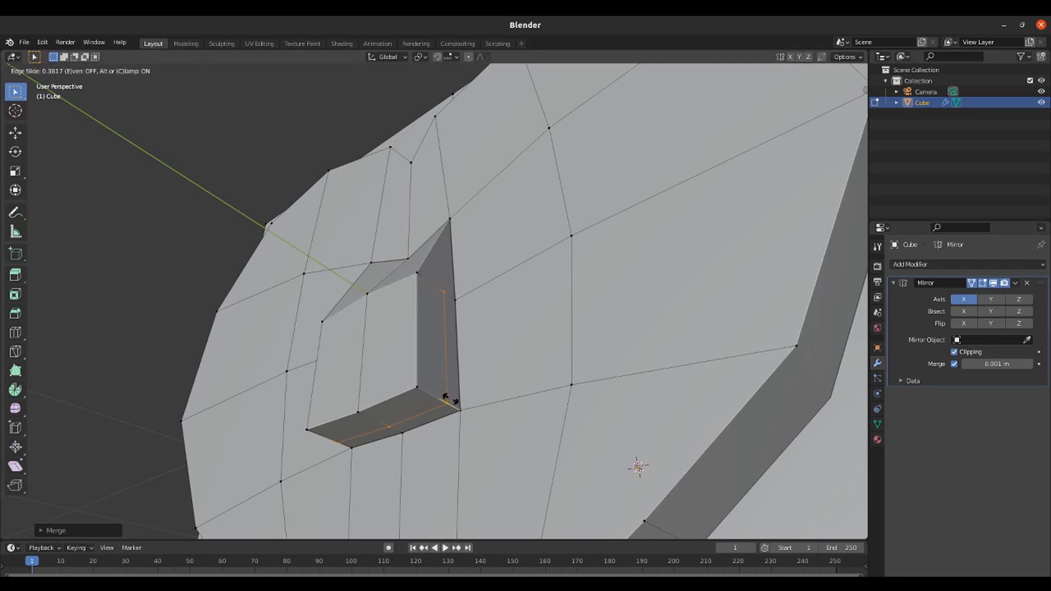
pyautogui.click(451, 399)
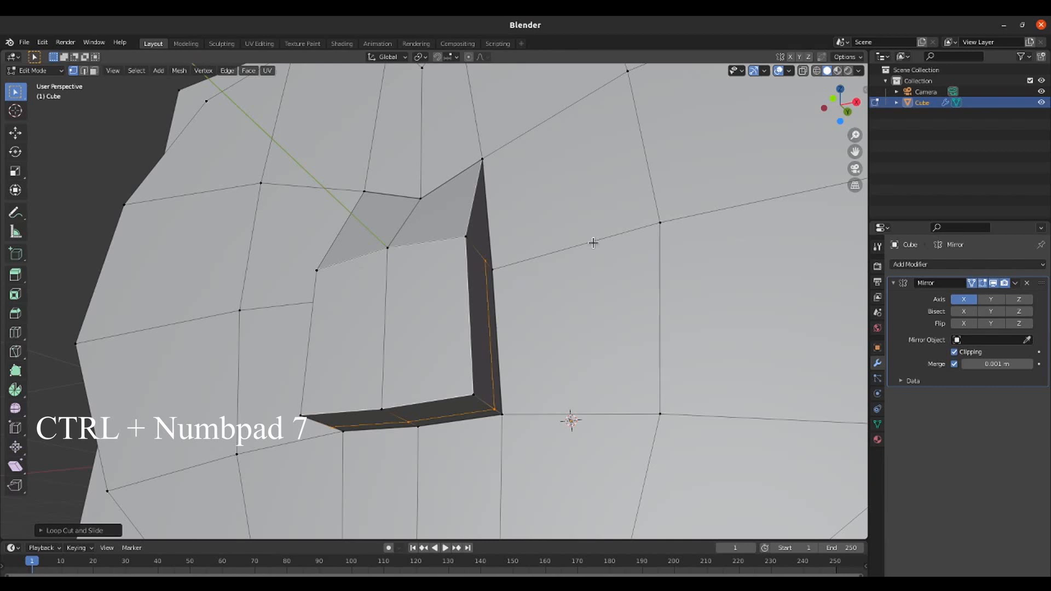
# - In wireframe bottom view, move the block's lower front centre vertex outward along Y by about 0.015 m
pyautogui.press('ctrl+KP_7')
pyautogui.scroll(4, 531, 254)
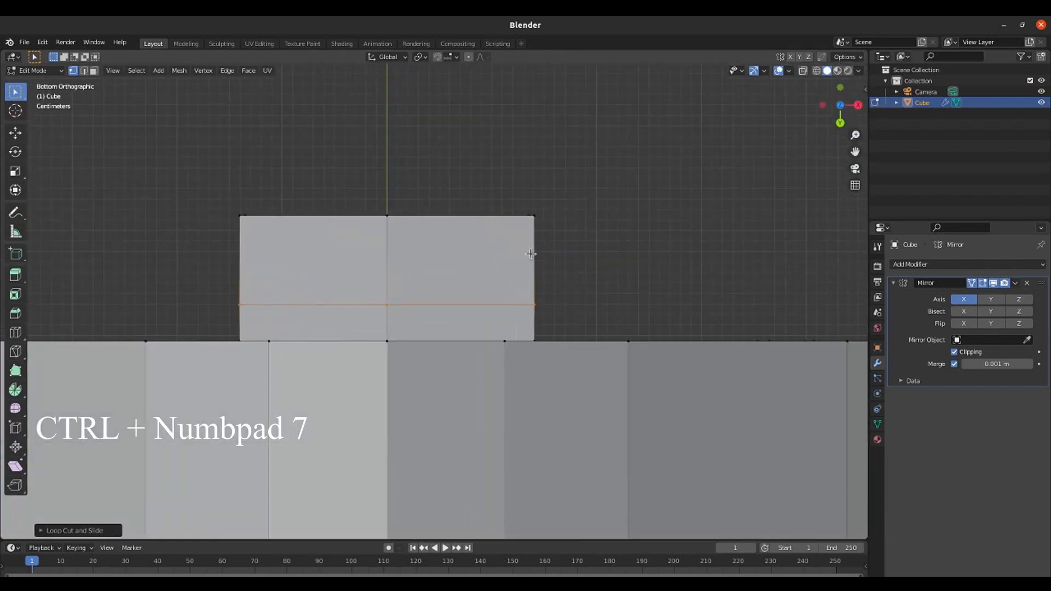
pyautogui.hotkey('shift', 'z')
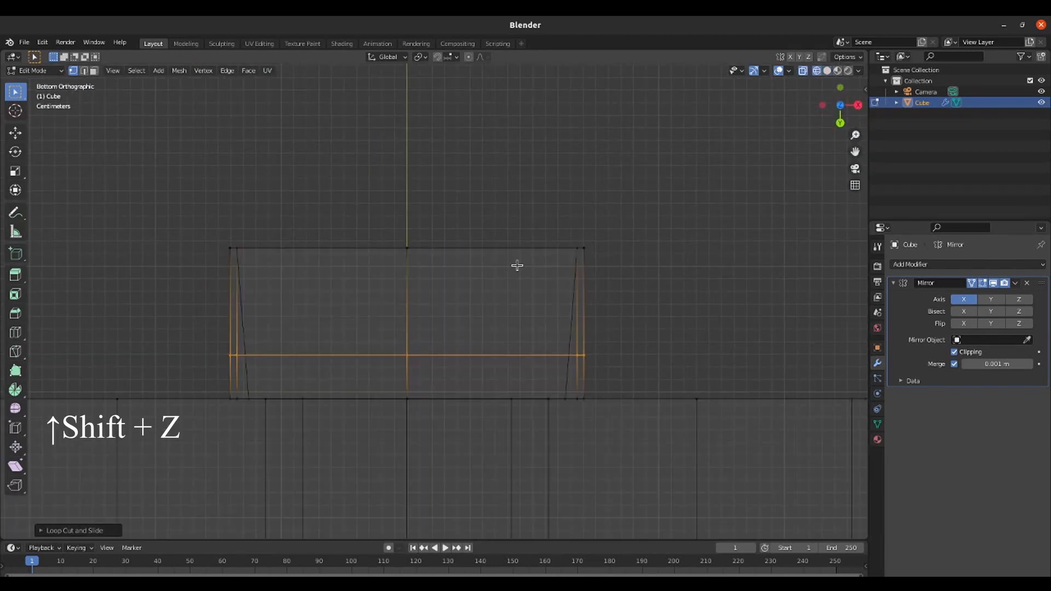
pyautogui.click(407, 247)
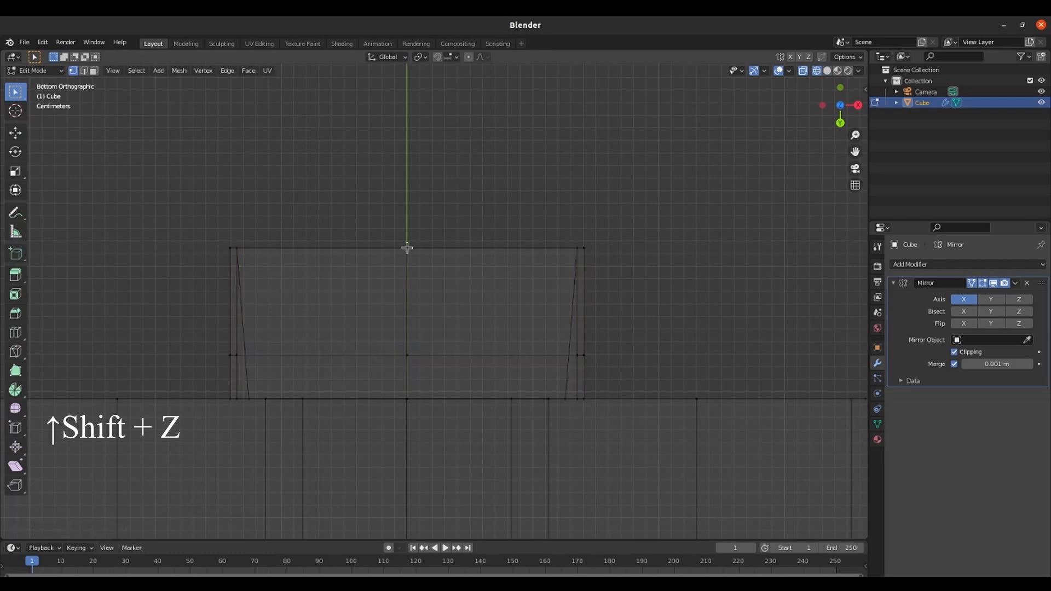
pyautogui.press('g')
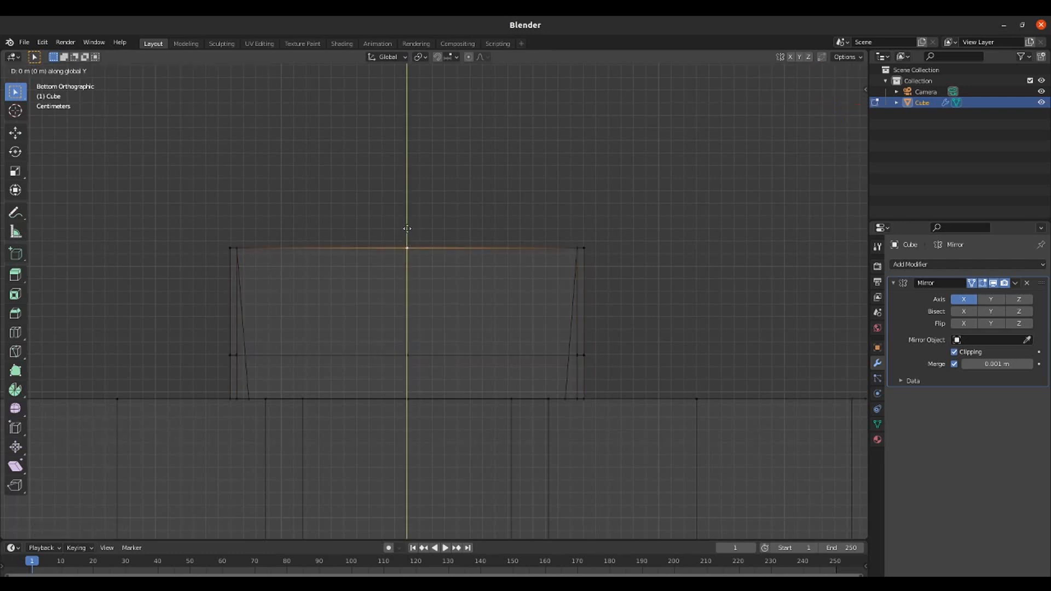
pyautogui.press('y')
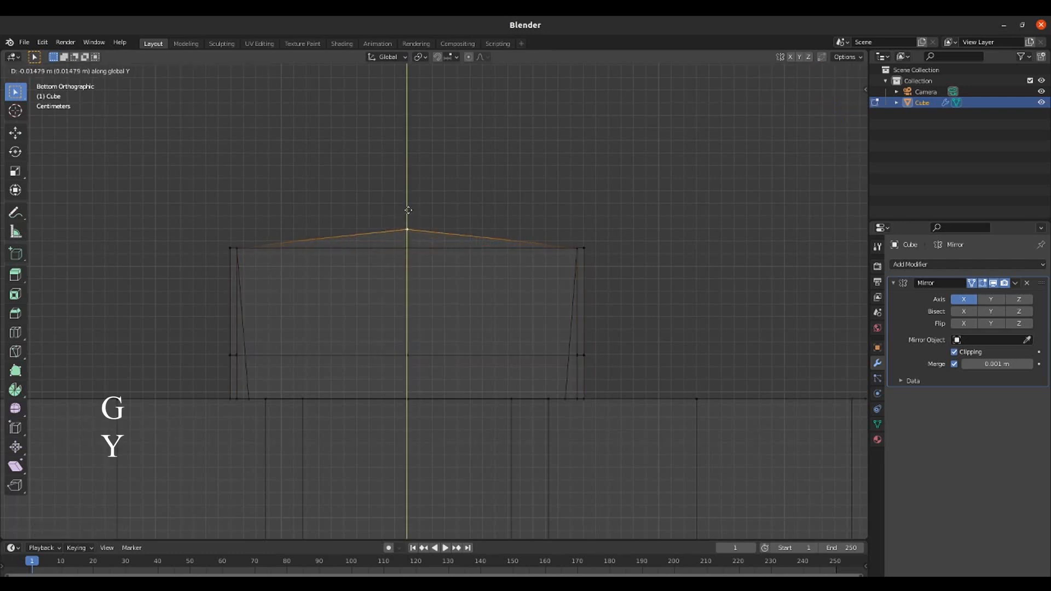
pyautogui.click(408, 207)
# - Taper the block by moving its front corner vertices inward and back and the loop cut's side vertices about 0.006 m inward, in solid shading again
pyautogui.moveTo(554, 224); pyautogui.dragTo(615, 269)
pyautogui.press('g')
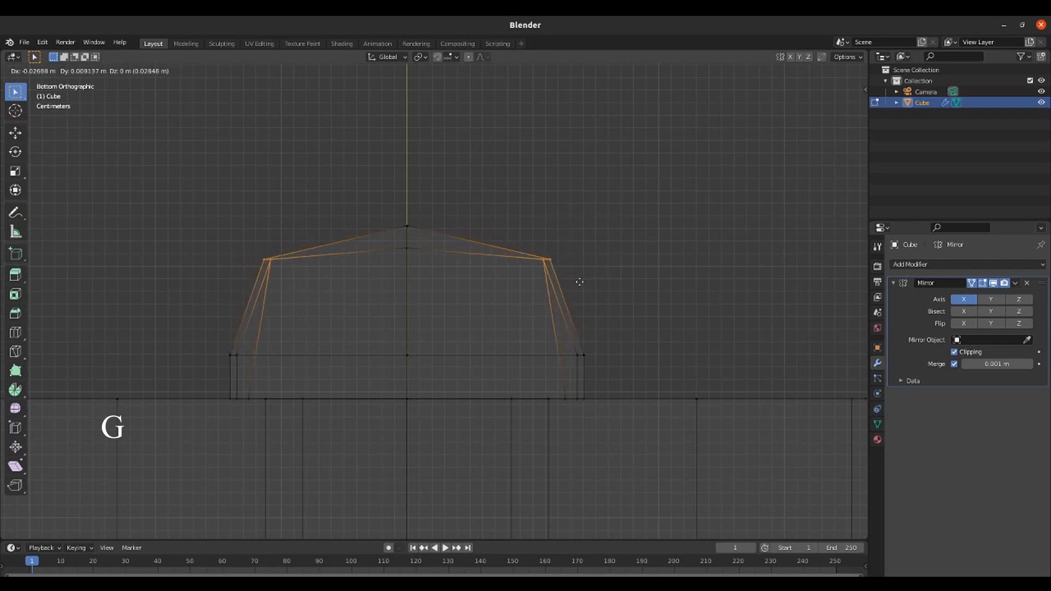
pyautogui.click(405, 247)
pyautogui.moveTo(564, 341); pyautogui.dragTo(605, 378)
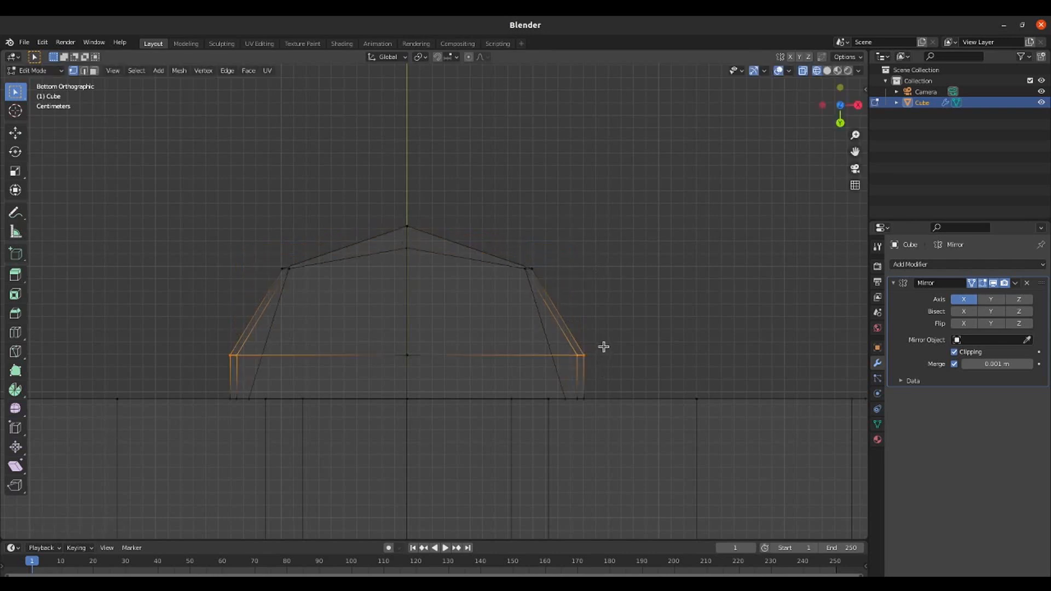
pyautogui.press('g')
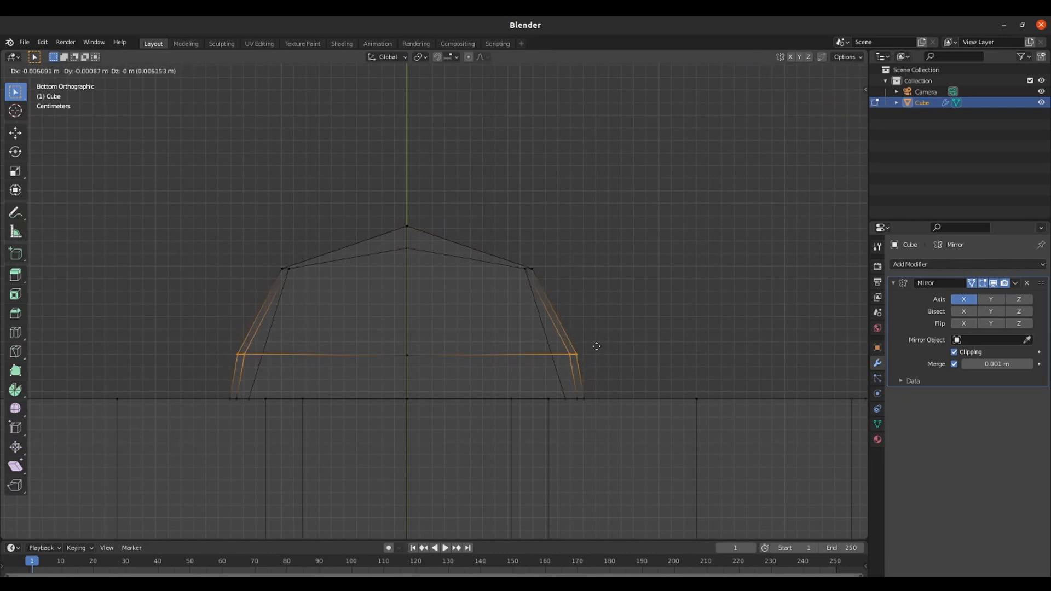
pyautogui.click(594, 348)
pyautogui.hotkey('shift', 'z')
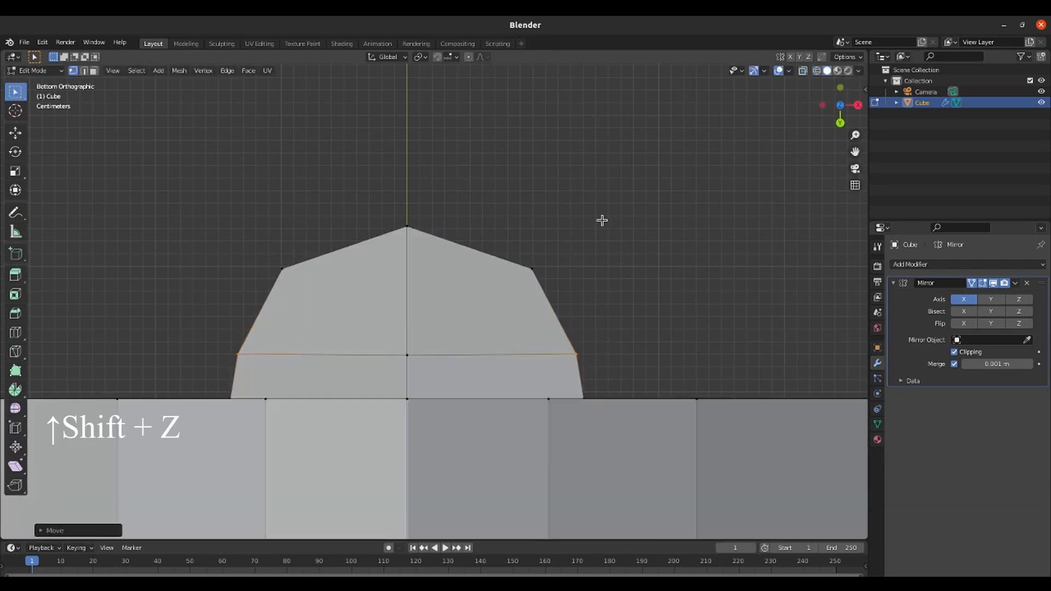
# - Inset the block's underside faces by about 0.02 m with Boundary turned off so the inset joins across the centre line
pyautogui.click(94, 71)
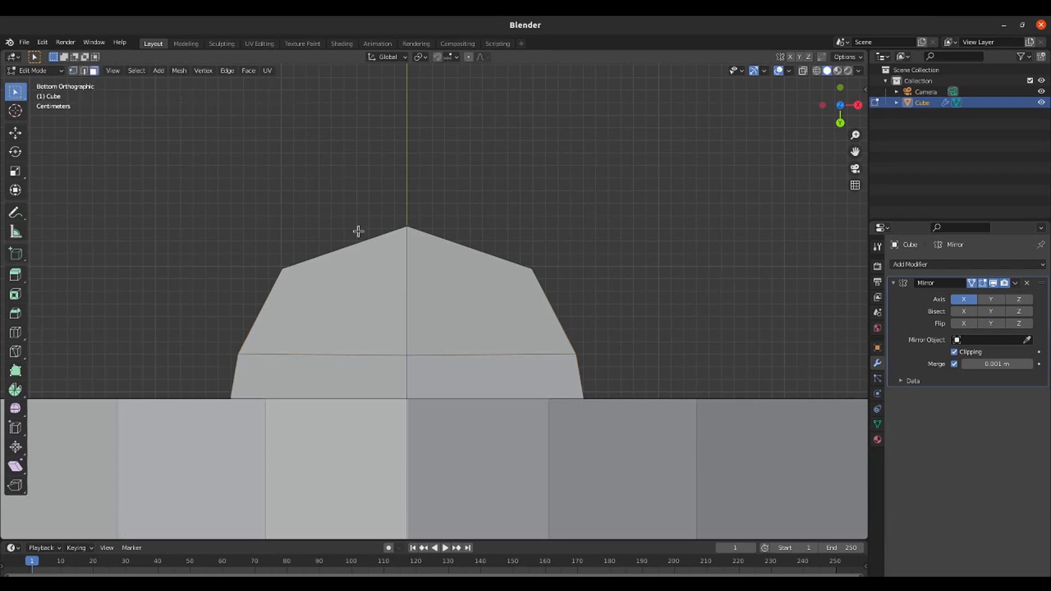
pyautogui.click(471, 310)
pyautogui.keyDown('shift'); pyautogui.click(475, 368); pyautogui.keyUp('shift')
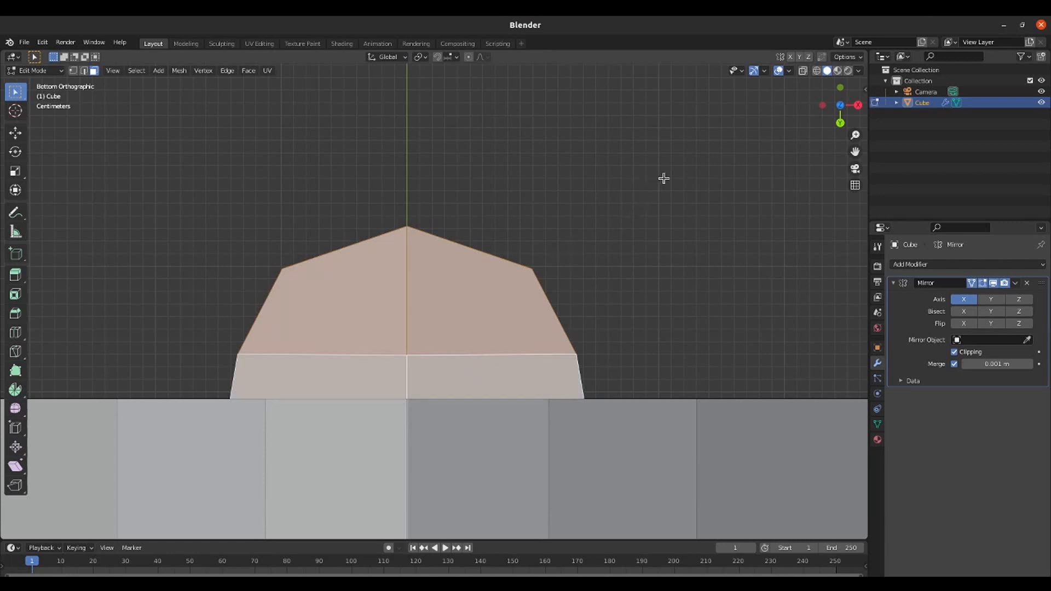
pyautogui.press('i')
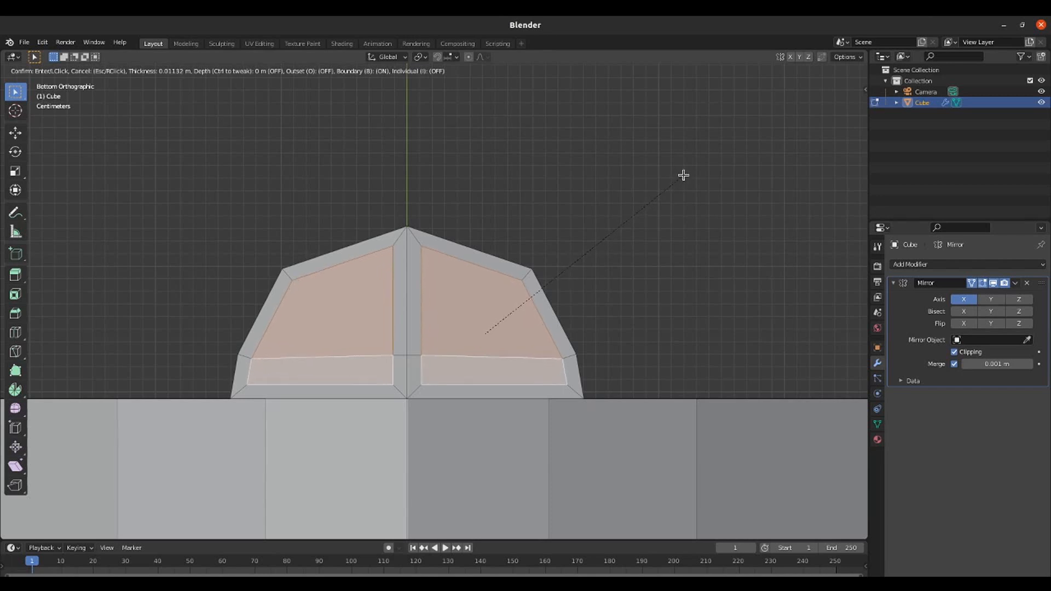
pyautogui.click(675, 181)
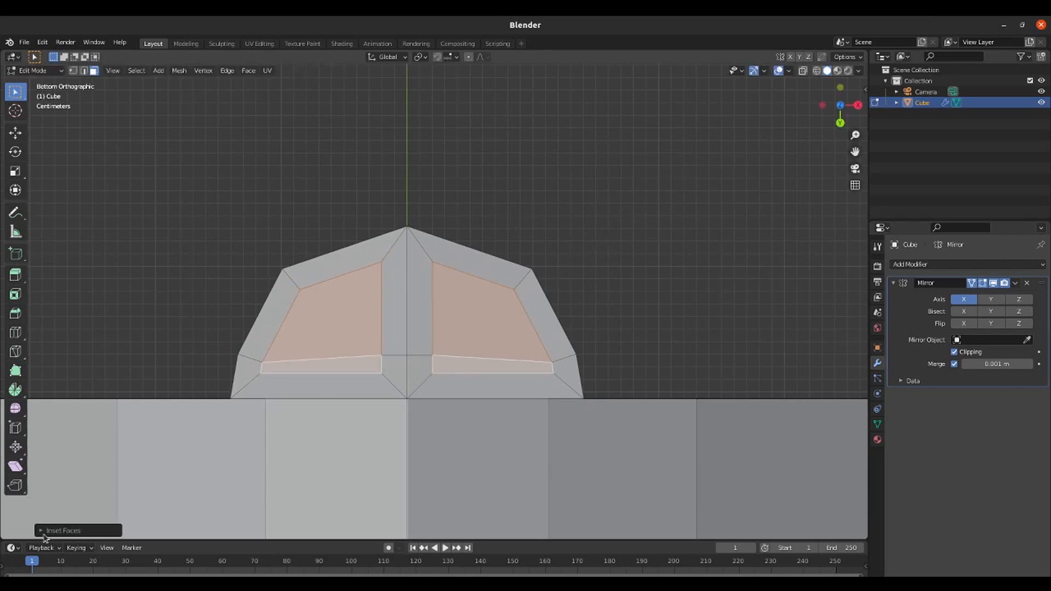
pyautogui.click(44, 532)
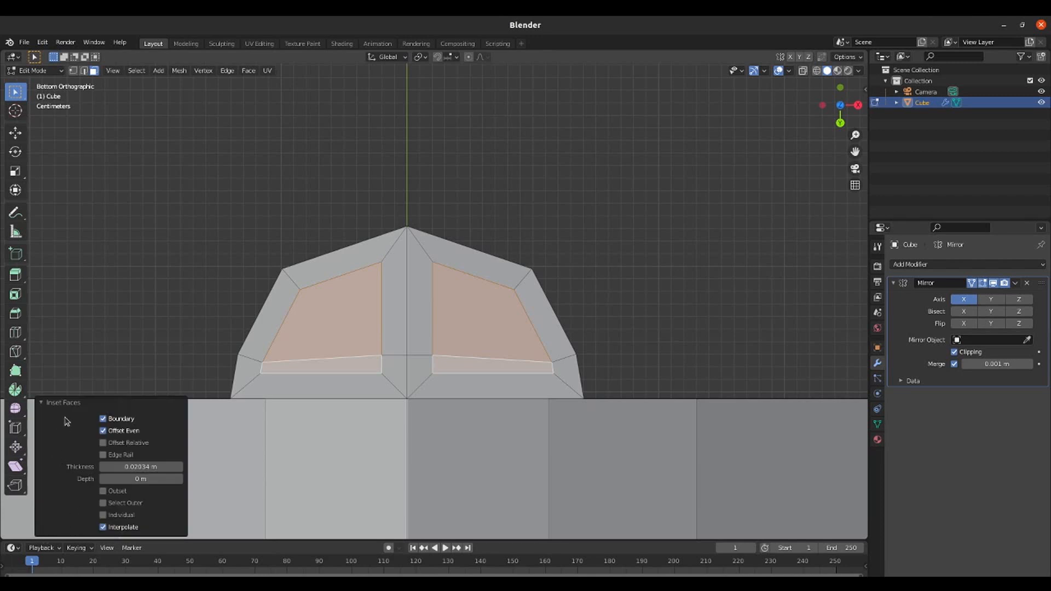
pyautogui.click(104, 419)
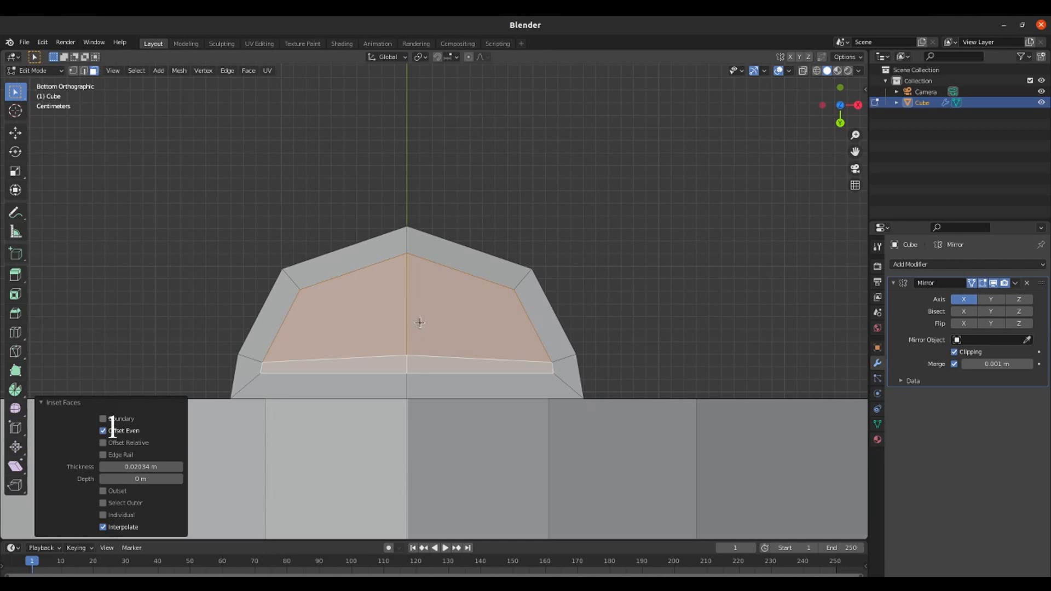
# - Move the inset's front corner vertices slightly inward and toward the slab, and its front centre vertex about 0.005 m toward the slab along Y
pyautogui.press('1')
pyautogui.scroll(1, 416, 320)
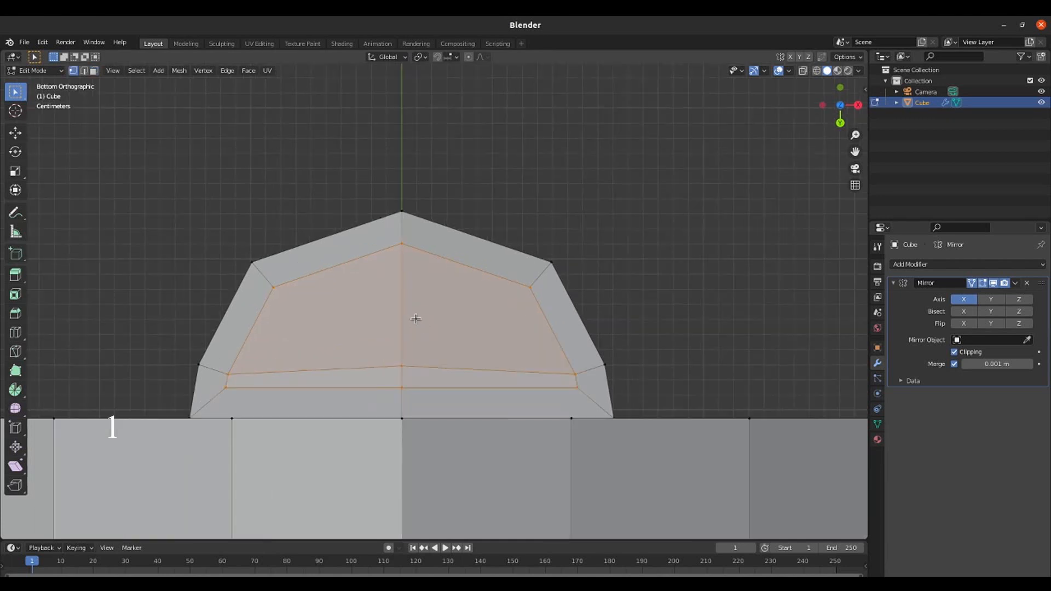
pyautogui.click(531, 287)
pyautogui.press('g')
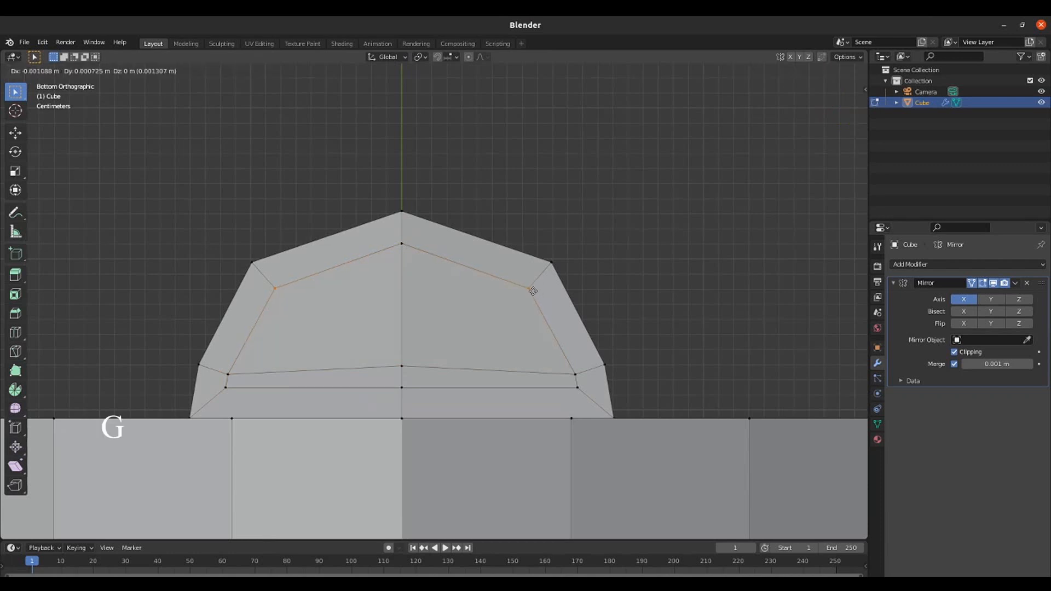
pyautogui.click(528, 294)
pyautogui.moveTo(388, 239); pyautogui.dragTo(416, 255)
pyautogui.press('g')
pyautogui.press('y')
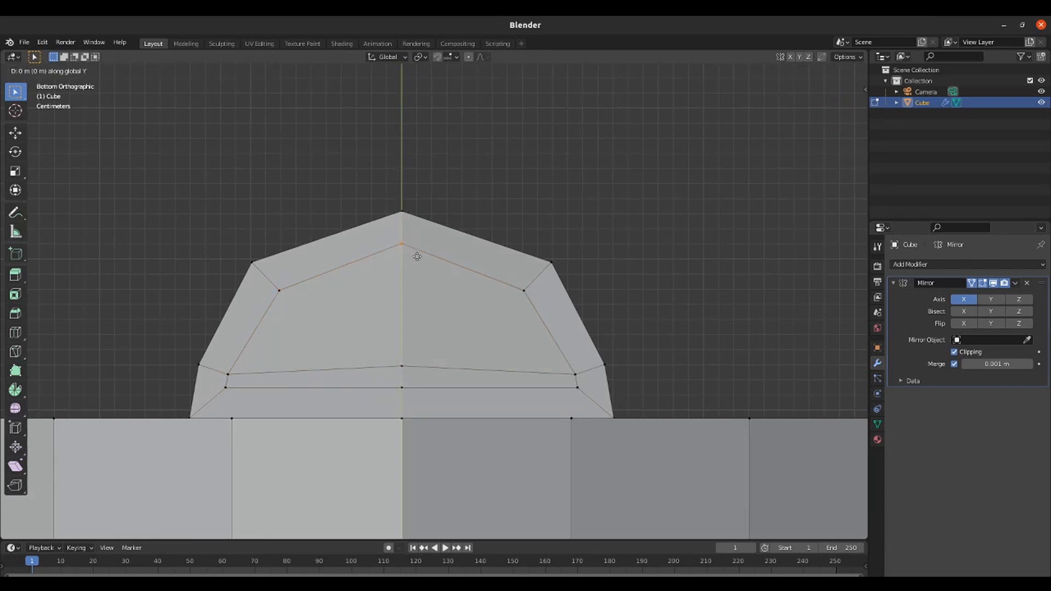
pyautogui.click(414, 263)
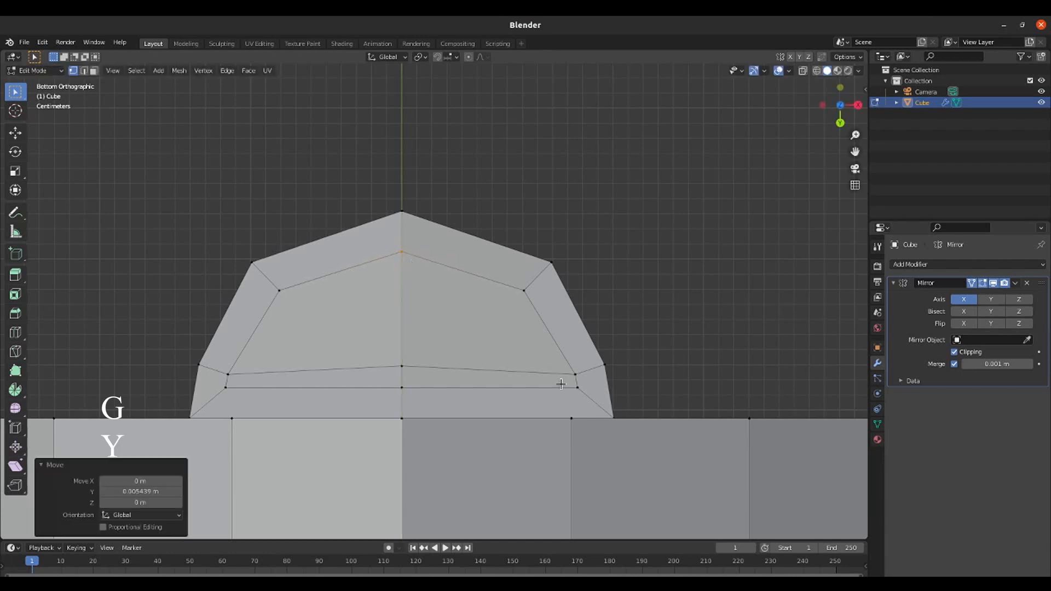
# - Move the underside inset's side vertices about 0.017 m inward and slightly forward, and its rear corner vertices about 0.028 m inward
pyautogui.moveTo(561, 359); pyautogui.dragTo(588, 375)
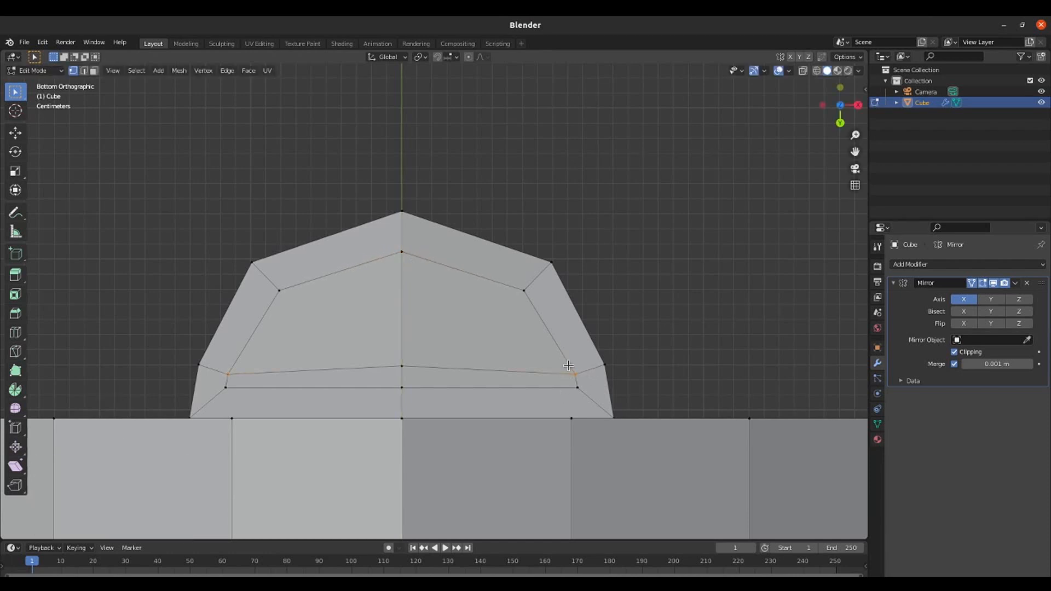
pyautogui.press('g')
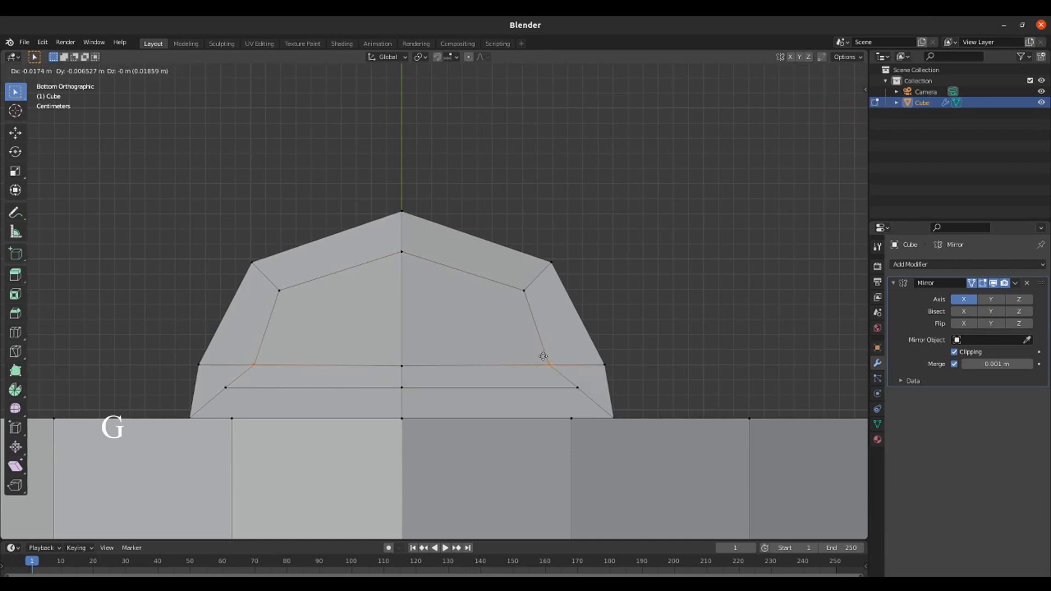
pyautogui.click(581, 380)
pyautogui.click(578, 388)
pyautogui.press('g')
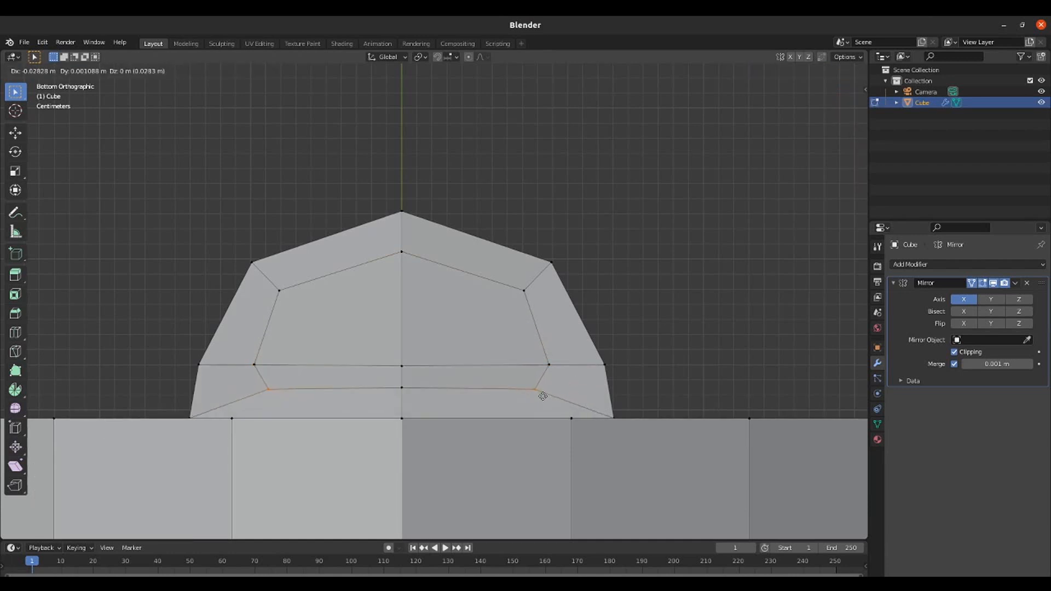
pyautogui.click(543, 396)
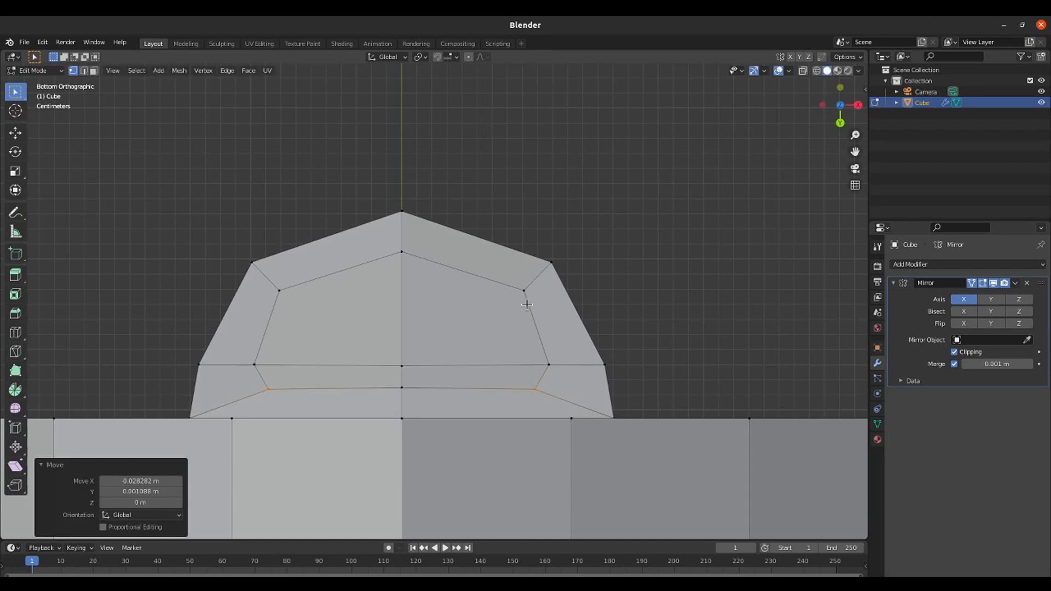
# - Extrude all the inset faces on the block's underside about 0.057 m inward to form a cavity
pyautogui.press('3')
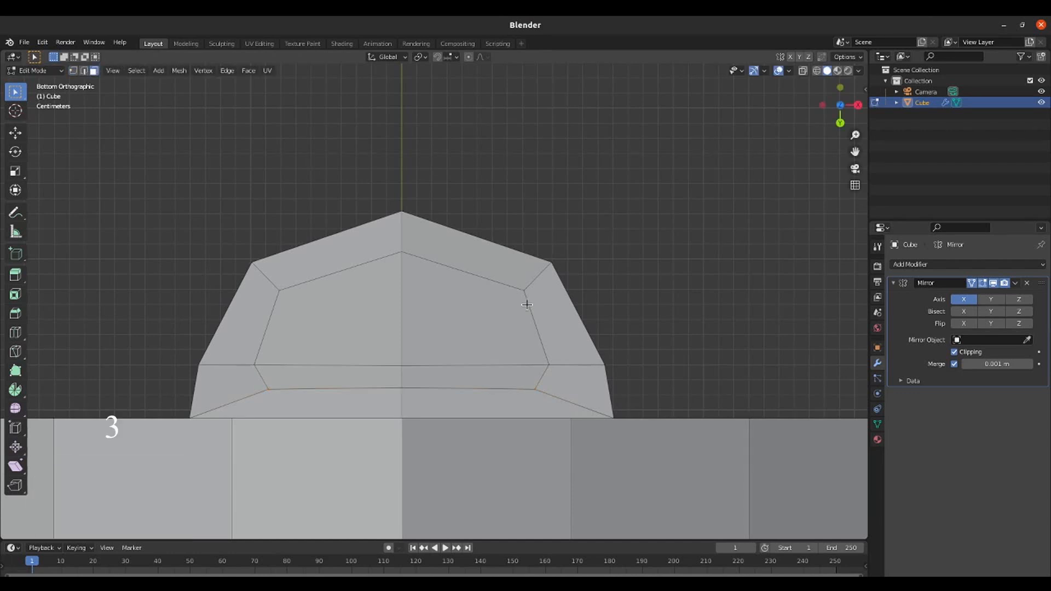
pyautogui.click(444, 309)
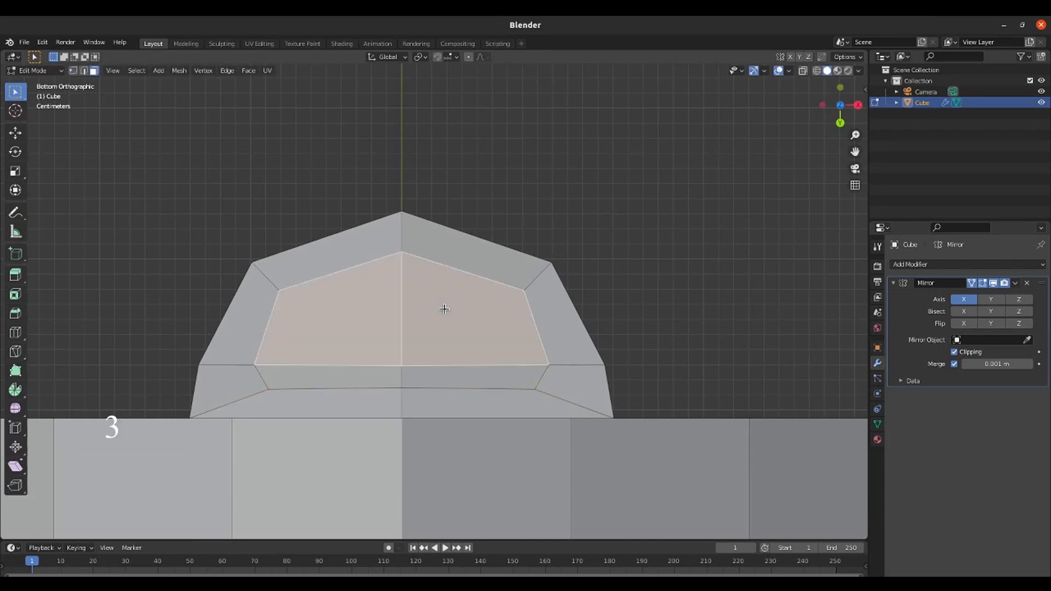
pyautogui.keyDown('shift'); pyautogui.click(446, 373); pyautogui.keyUp('shift')
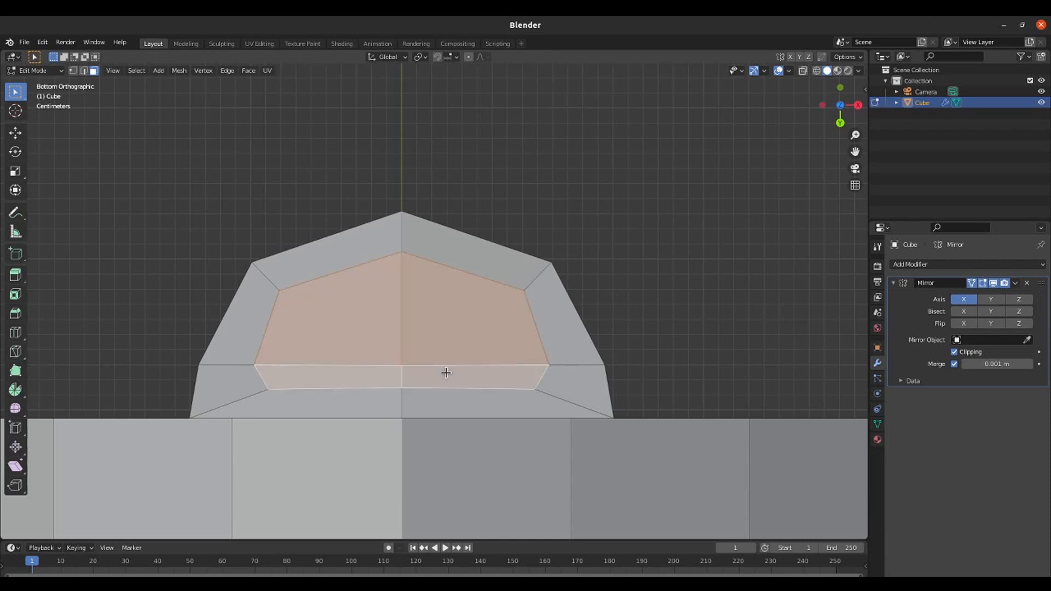
pyautogui.moveTo(446, 373); pyautogui.dragTo(490, 106, button='middle')
pyautogui.scroll(-4, 486, 200)
pyautogui.moveTo(461, 224); pyautogui.dragTo(473, 195, button='middle')
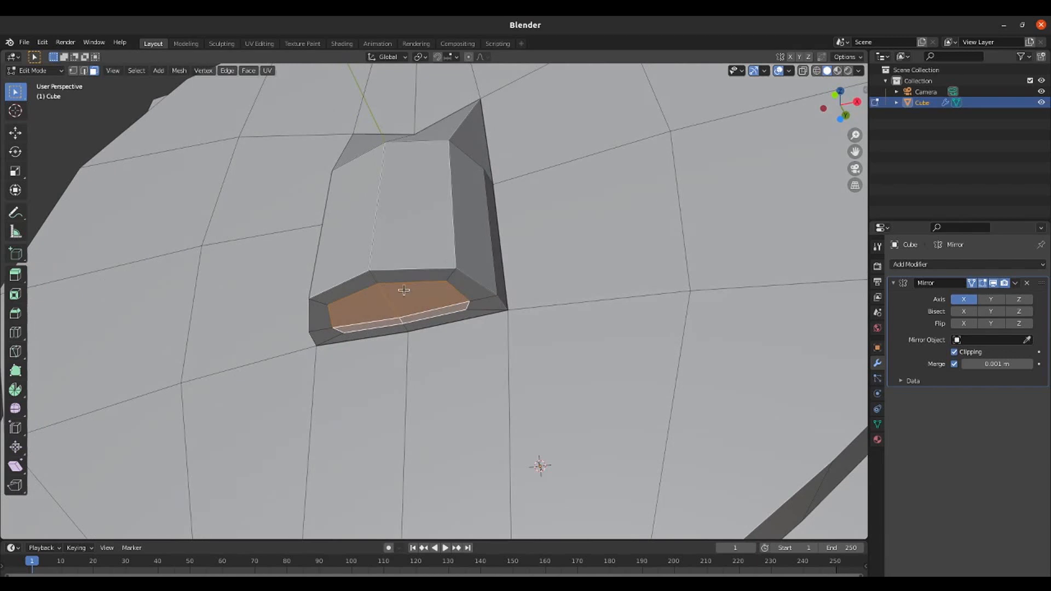
pyautogui.press('e')
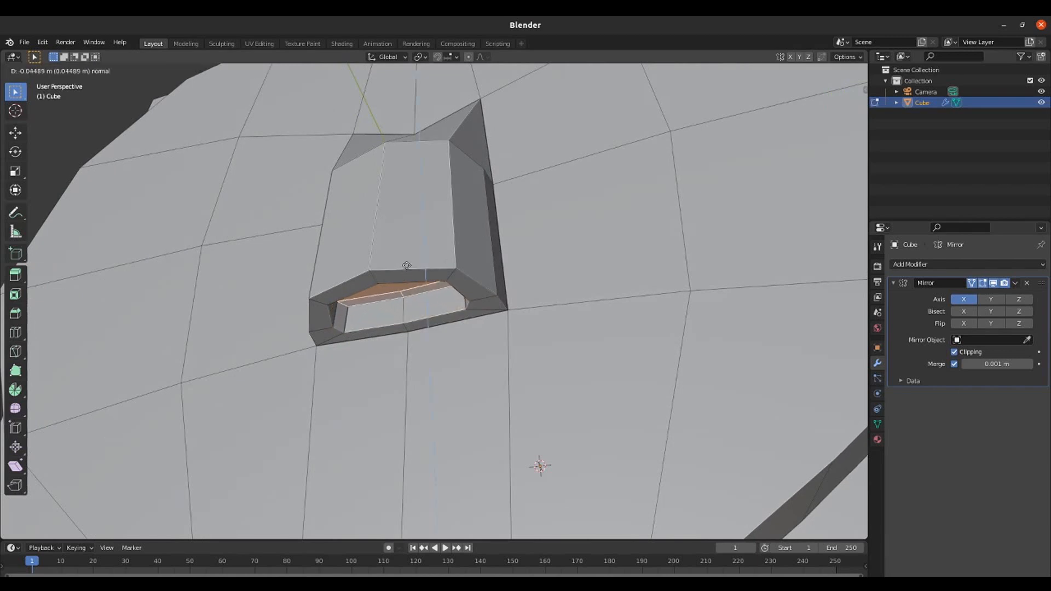
# - Return to Object Mode and shade the whole object smooth
pyautogui.click(33, 70)
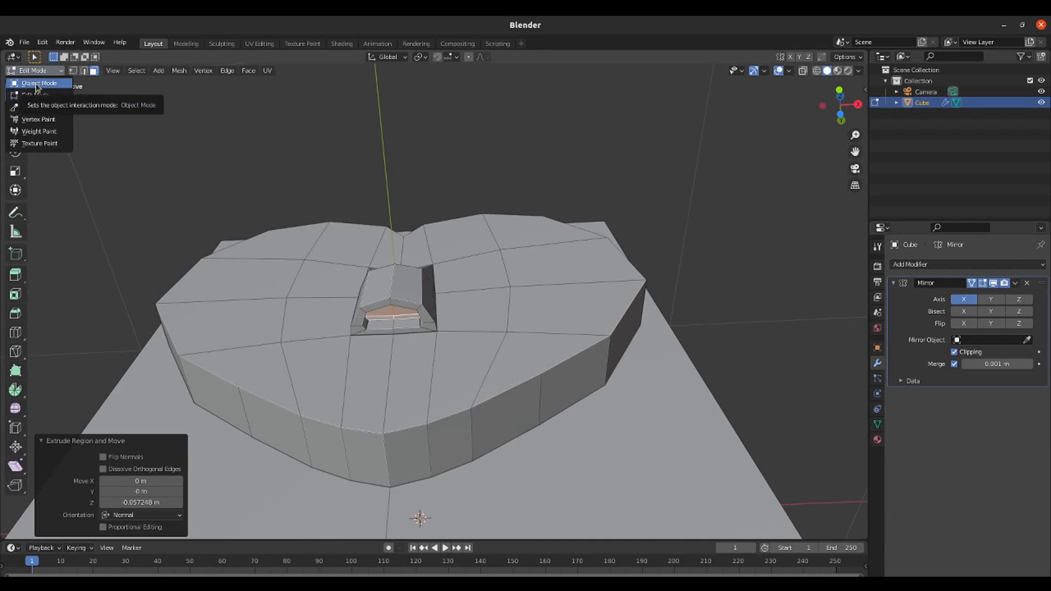
pyautogui.press('Tab')
pyautogui.click(37, 84)
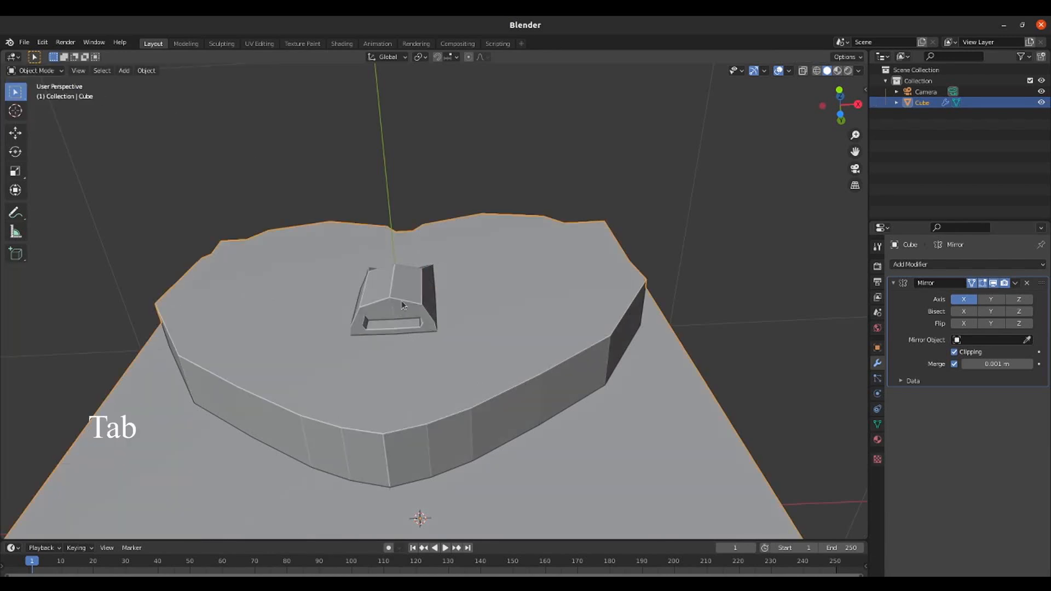
pyautogui.rightClick(476, 321)
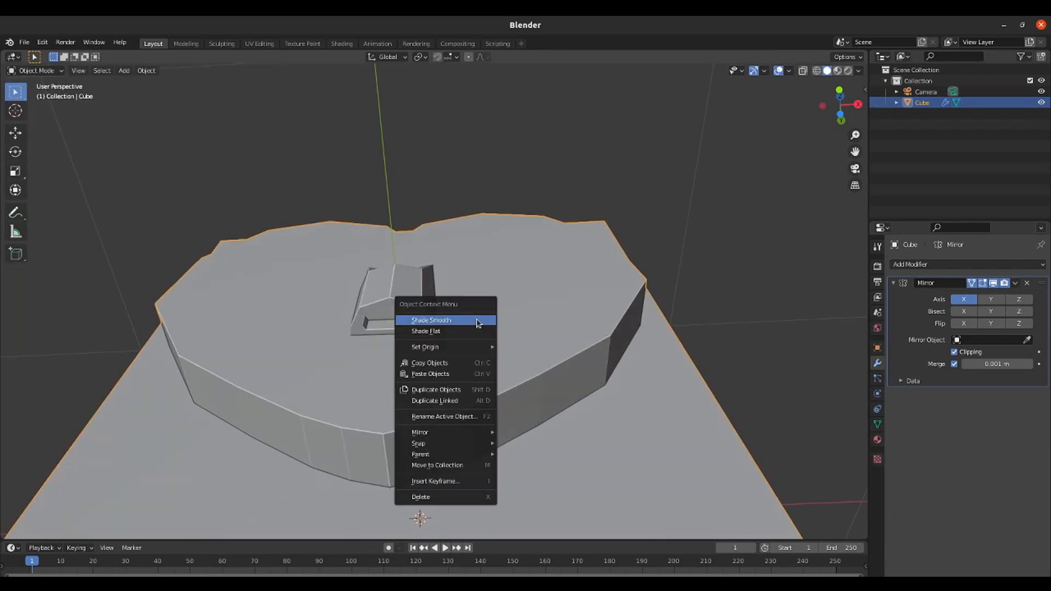
pyautogui.click(477, 321)
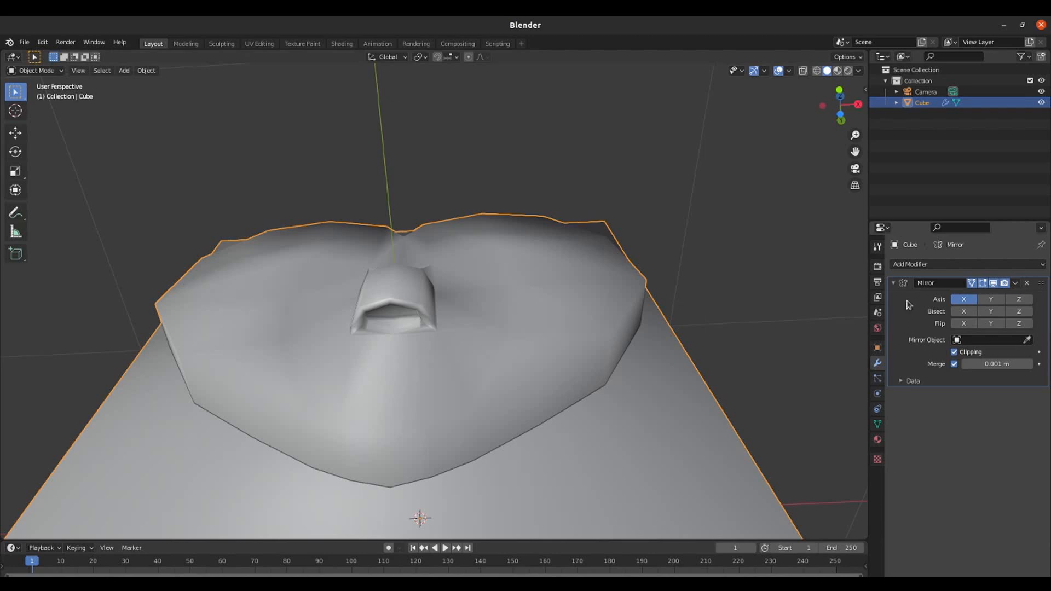
# - Add a Subdivision Surface modifier below the Mirror and set its viewport levels to 2
pyautogui.click(910, 265)
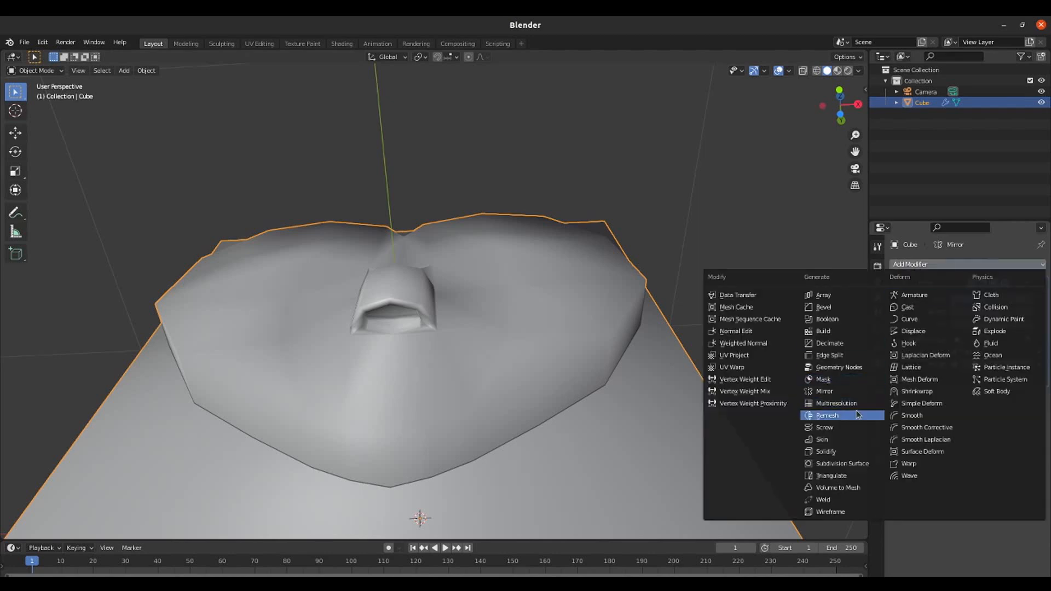
pyautogui.click(852, 466)
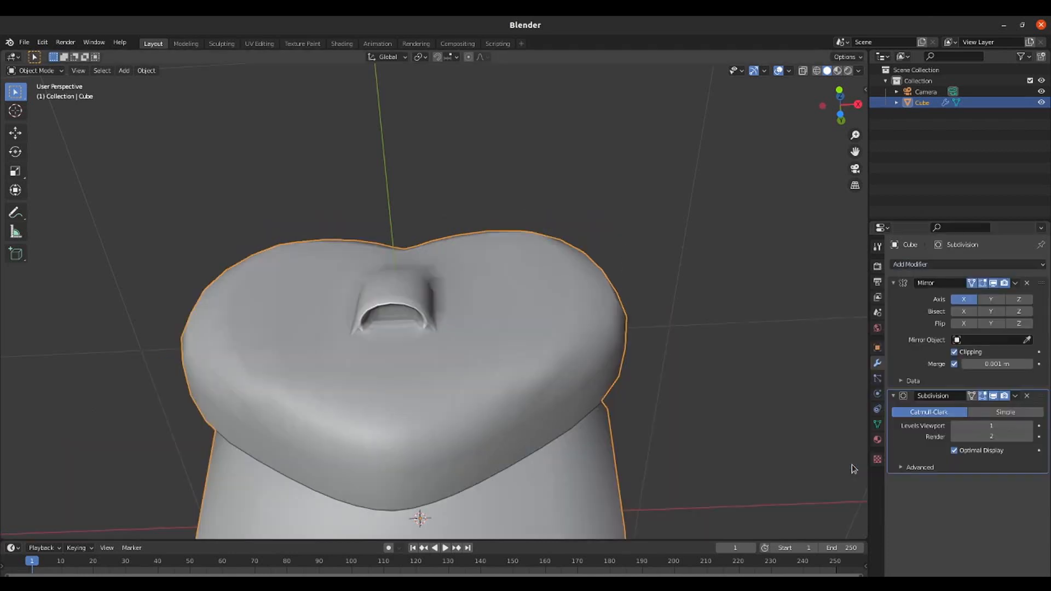
pyautogui.click(1030, 427)
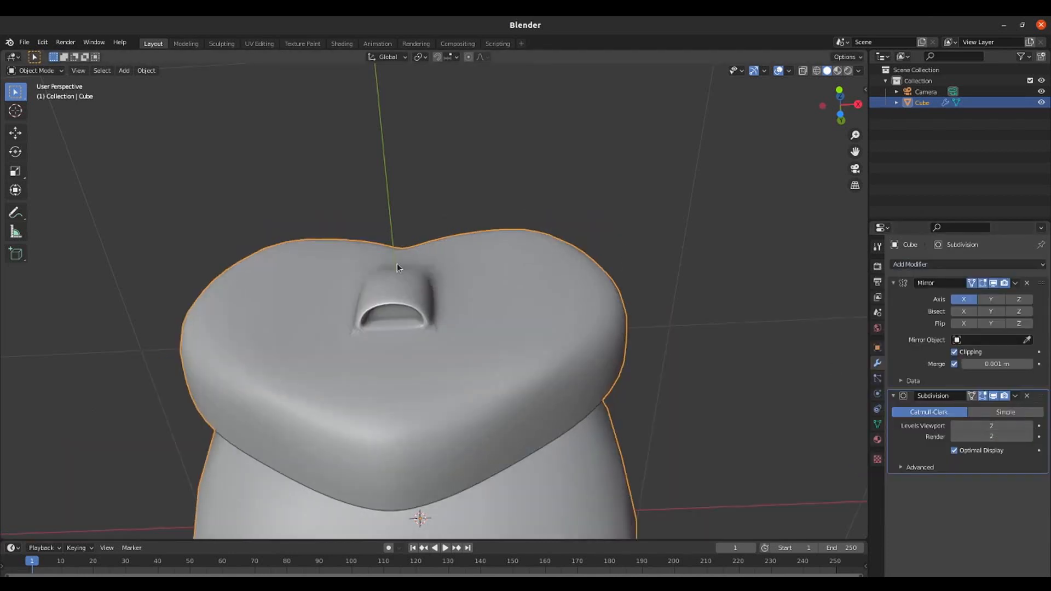
# - In Edit Mode, select the whole linked cube body behind the heart and bevel its edges slightly to sharpen its subdivided shape
pyautogui.press('Tab')
pyautogui.moveTo(397, 264); pyautogui.dragTo(438, 293, button='middle')
pyautogui.press('1')
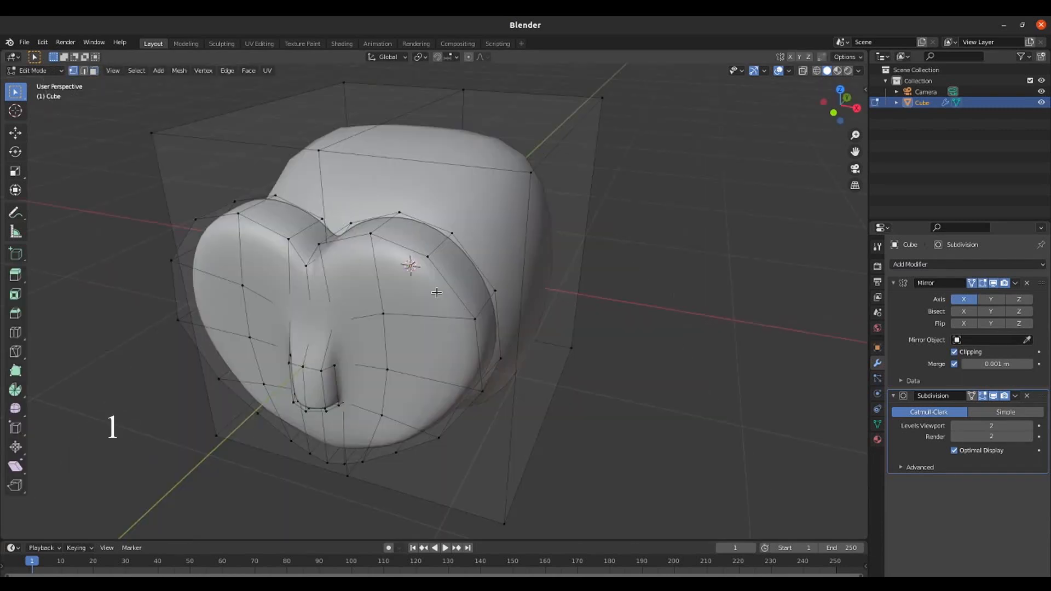
pyautogui.click(529, 171)
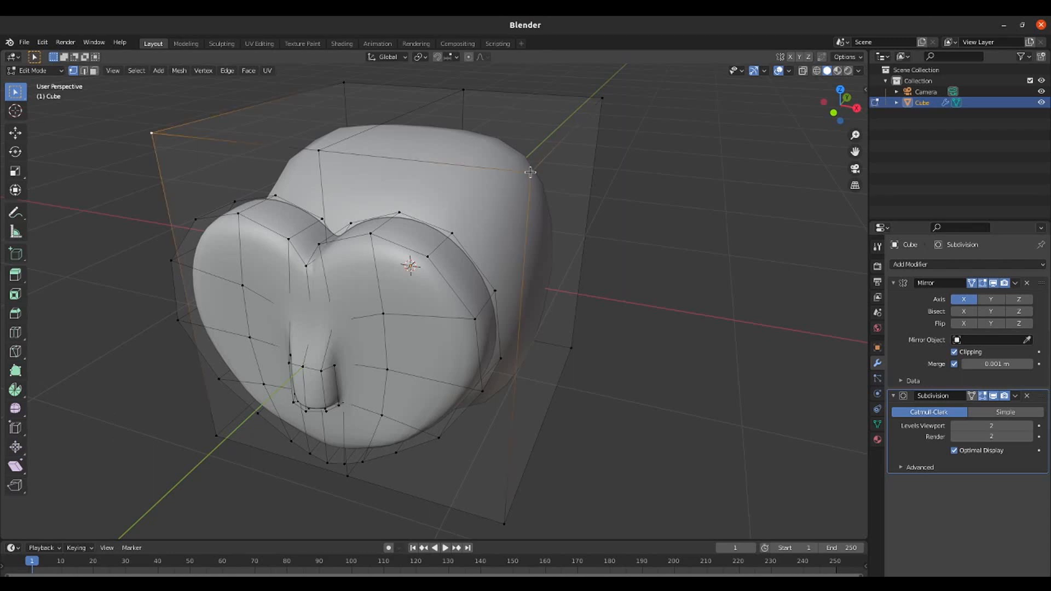
pyautogui.press('l')
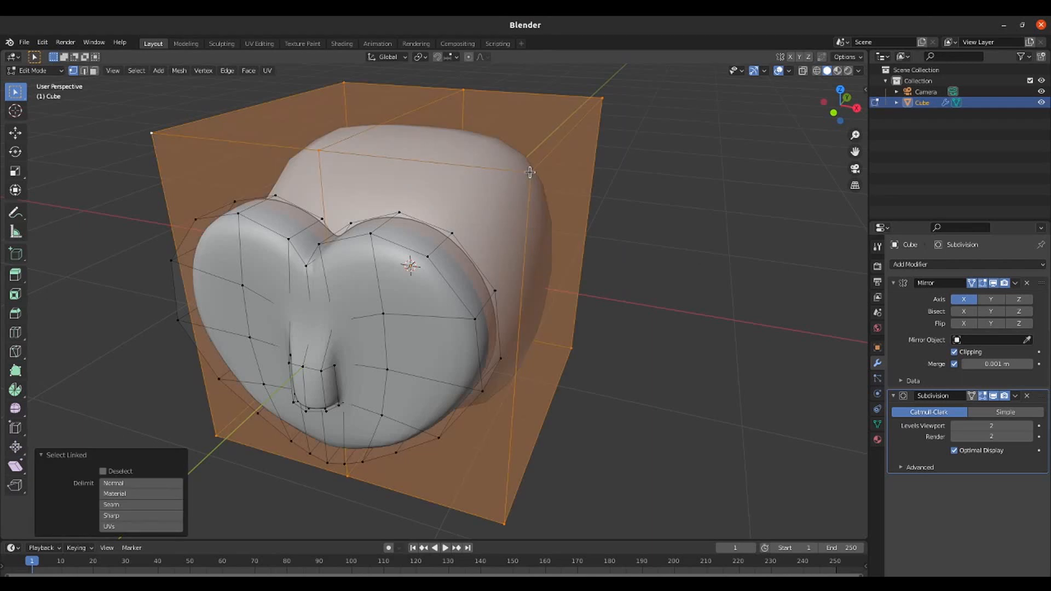
pyautogui.hotkey('ctrl', 'b')
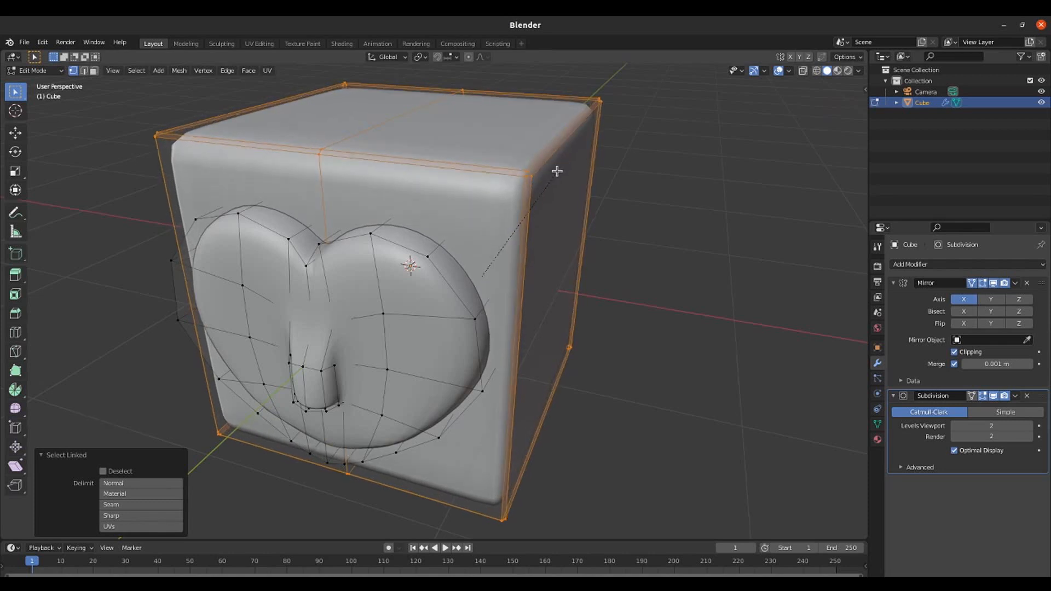
pyautogui.click(557, 171)
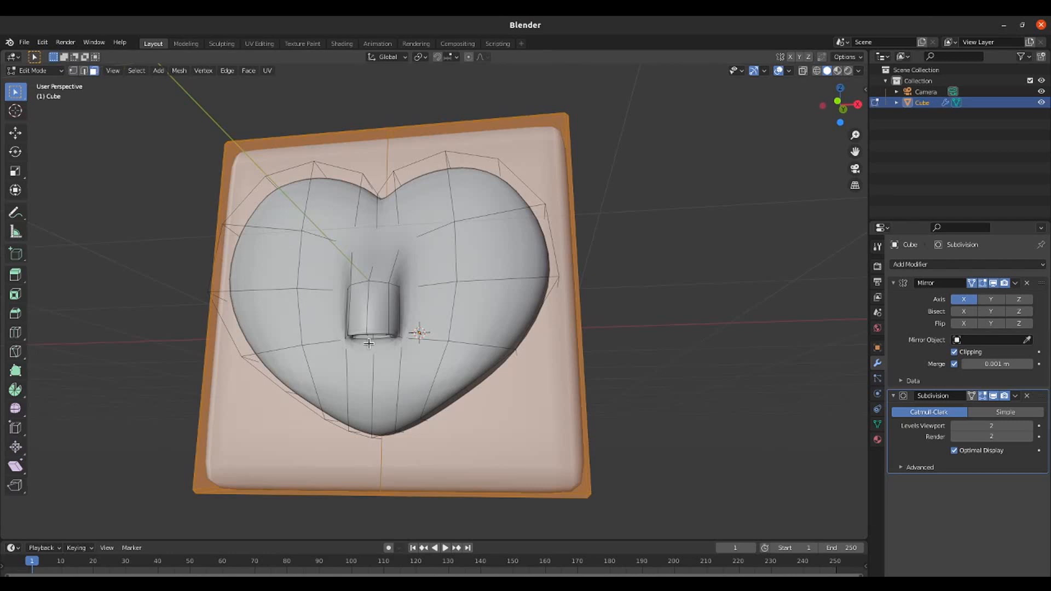
# - Switch to face selection and turn off the Subdivision modifier's Edit Mode display to expose the cavity under the block
pyautogui.press('3')
pyautogui.scroll(6, 366, 340)
pyautogui.moveTo(364, 342); pyautogui.dragTo(319, 287, button='middle')
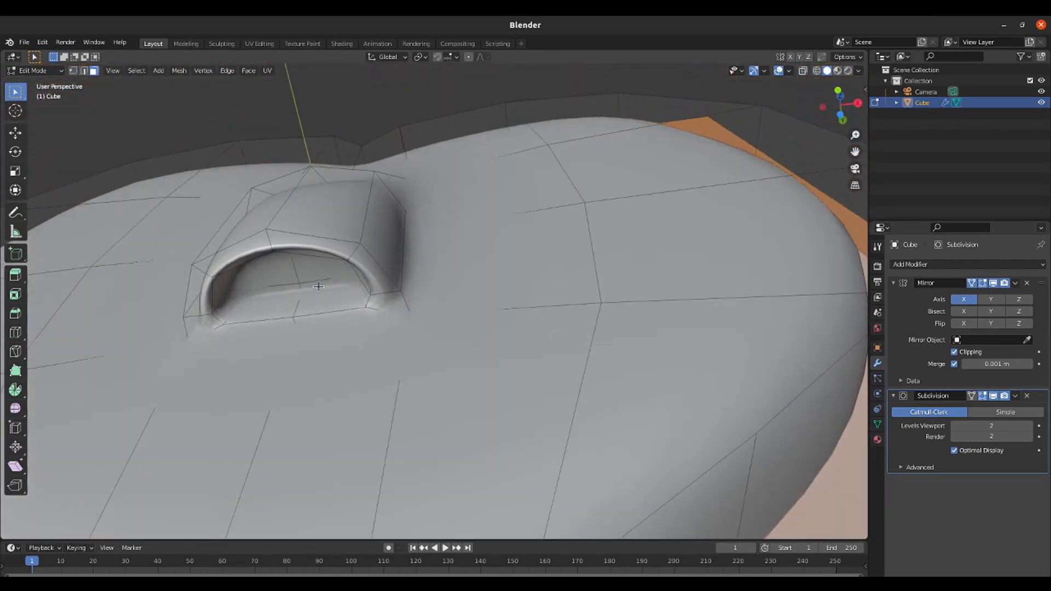
pyautogui.click(983, 397)
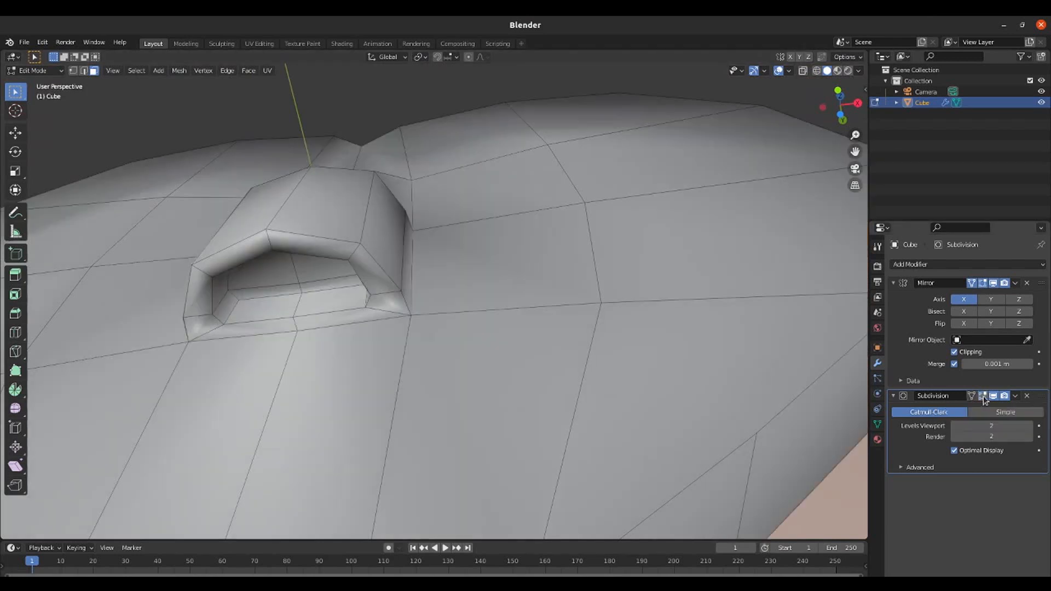
# - Duplicate the recessed faces inside the block's cavity and move the copy about 0.041 m down along Z
pyautogui.moveTo(322, 286); pyautogui.dragTo(328, 258, button='middle')
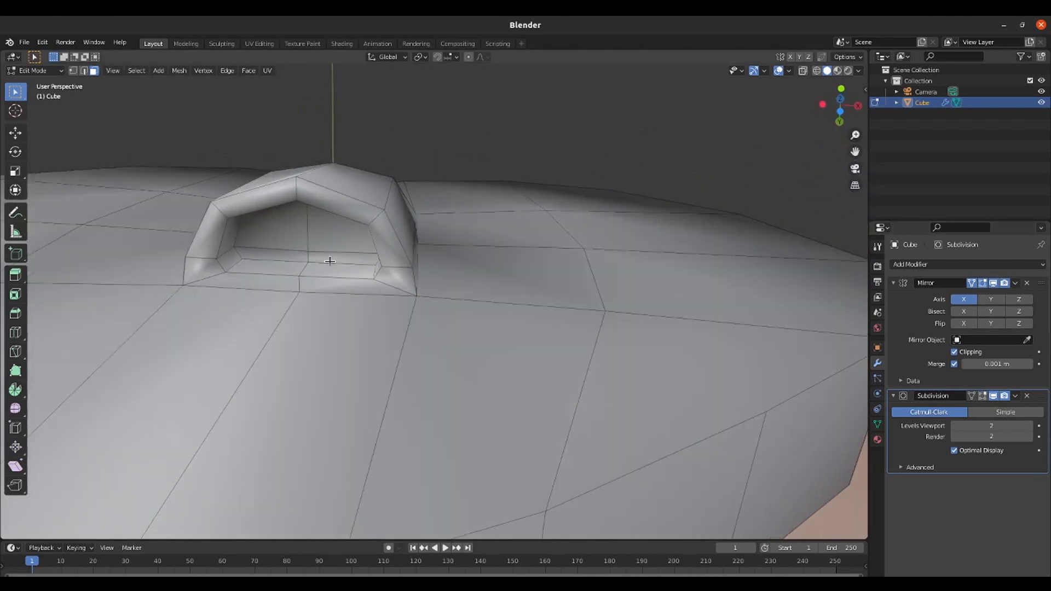
pyautogui.click(334, 250)
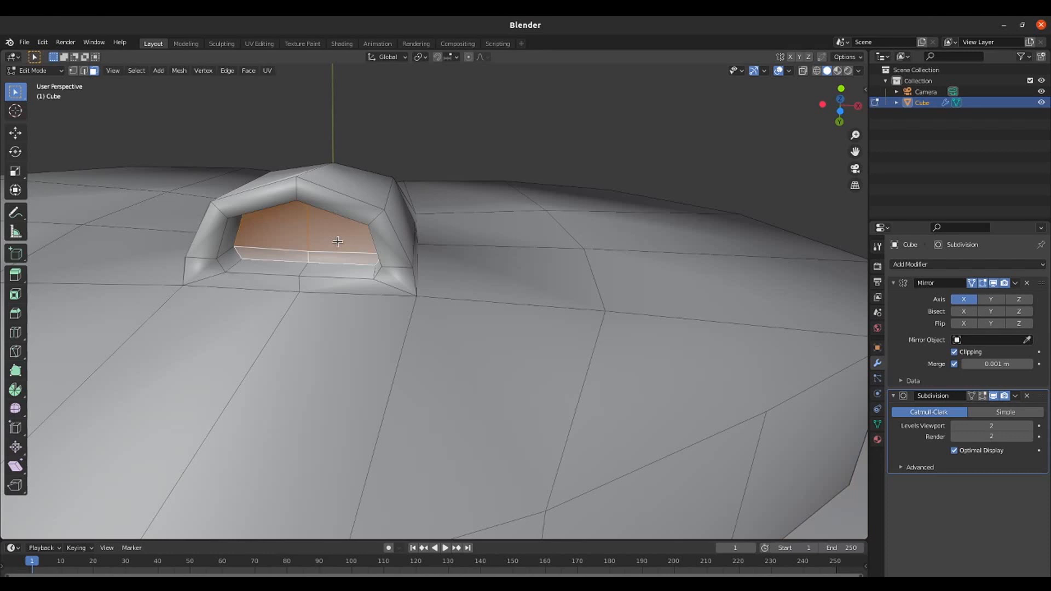
pyautogui.hotkey('shift', 'd')
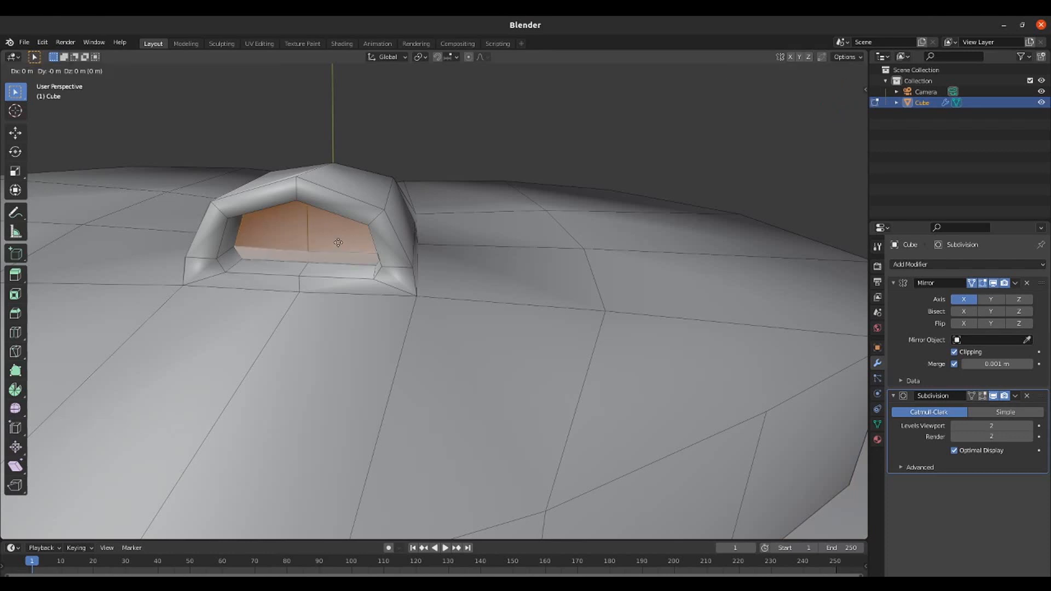
pyautogui.press('z')
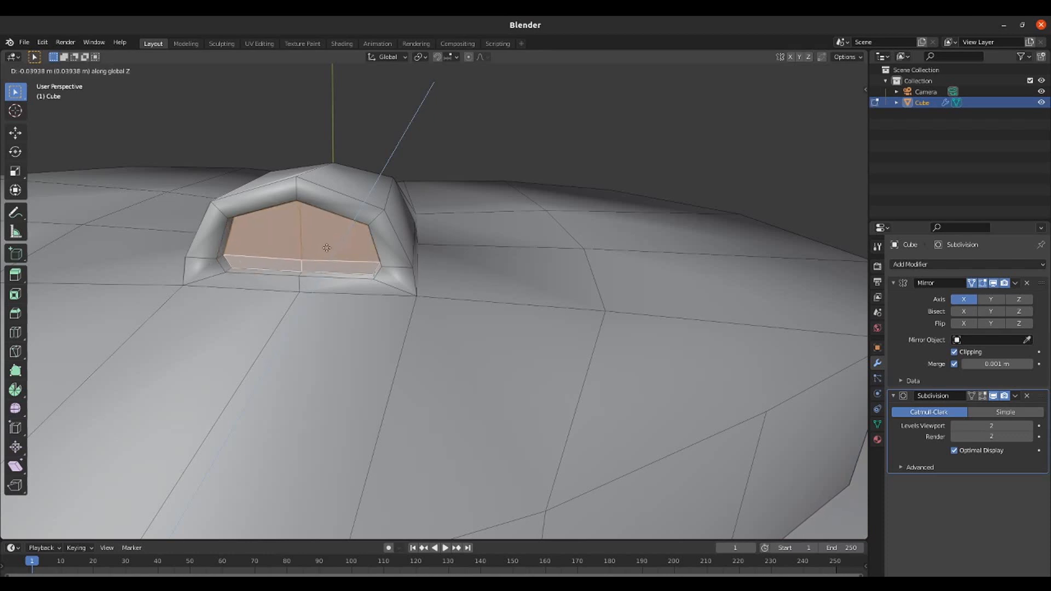
pyautogui.click(326, 247)
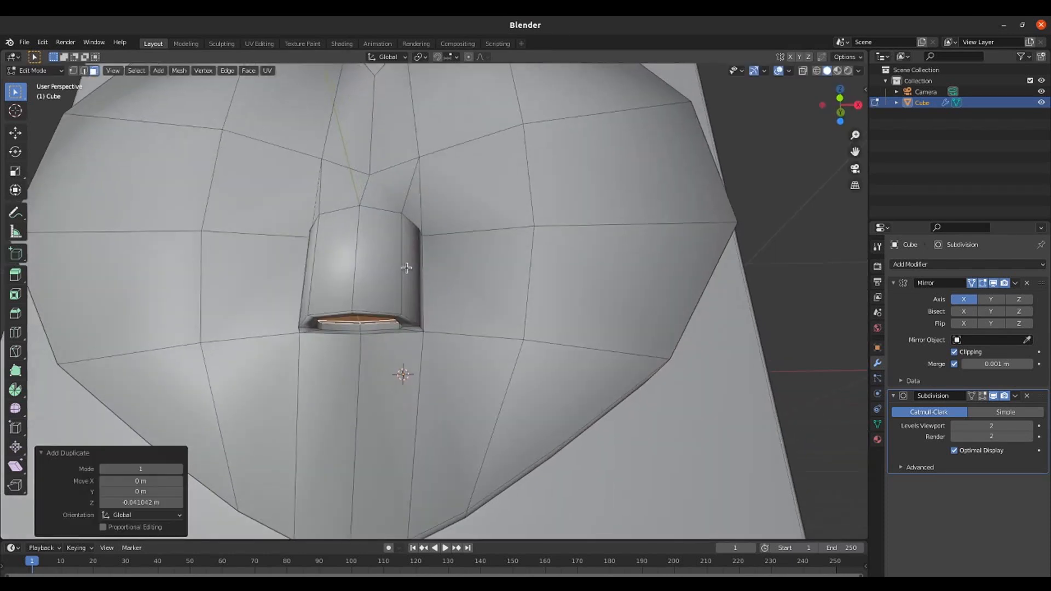
# - In front view, extrude the duplicated faces about 0.213 m down along global Z to form a smaller block beneath the cavity
pyautogui.moveTo(406, 269); pyautogui.dragTo(410, 283, button='middle')
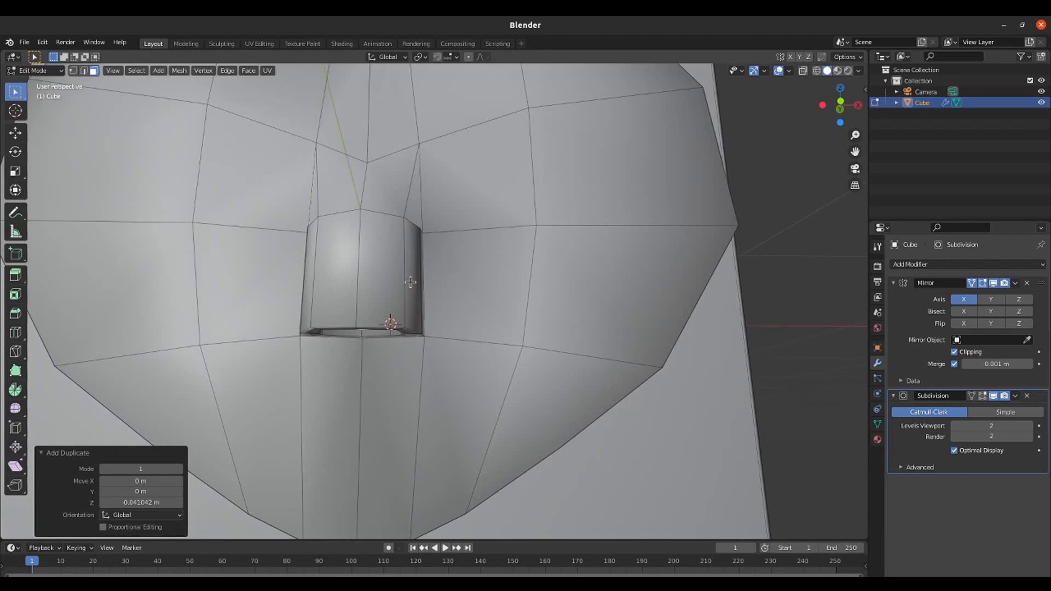
pyautogui.press('KP_1')
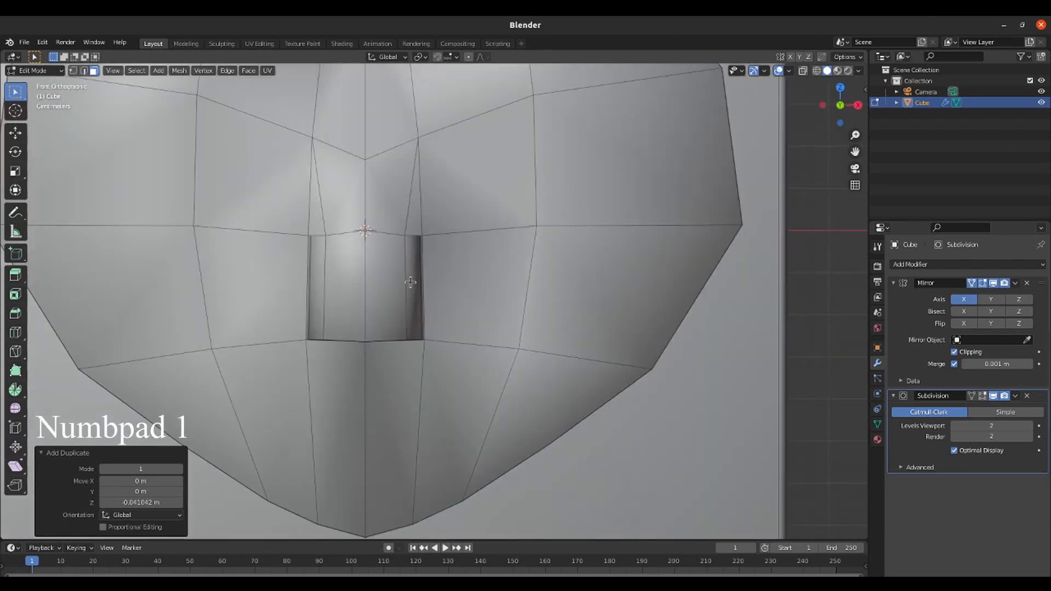
pyautogui.scroll(-3, 411, 282)
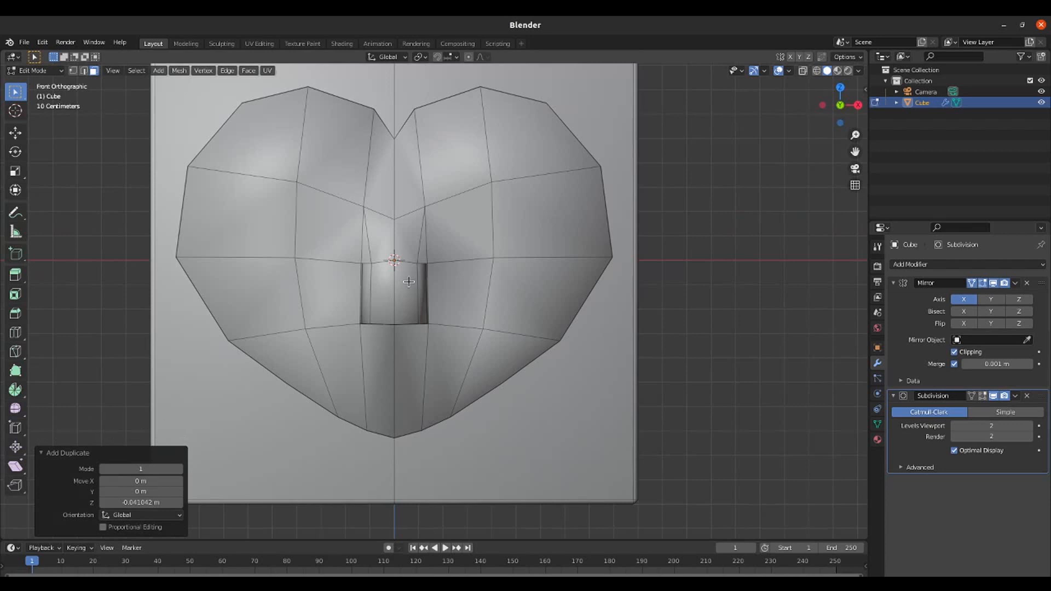
pyautogui.press('e')
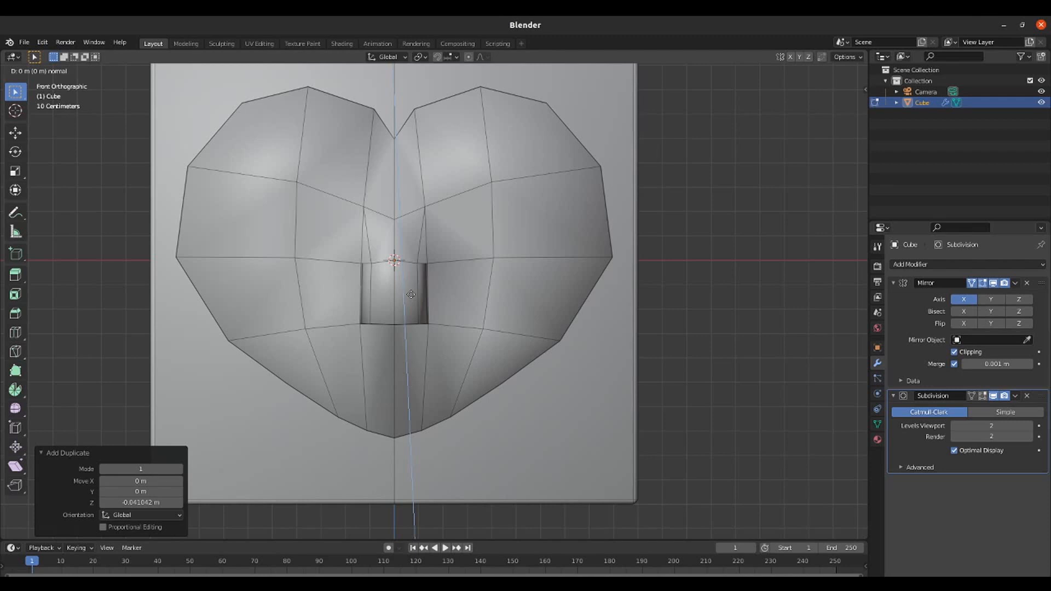
pyautogui.press('z')
pyautogui.press('z')
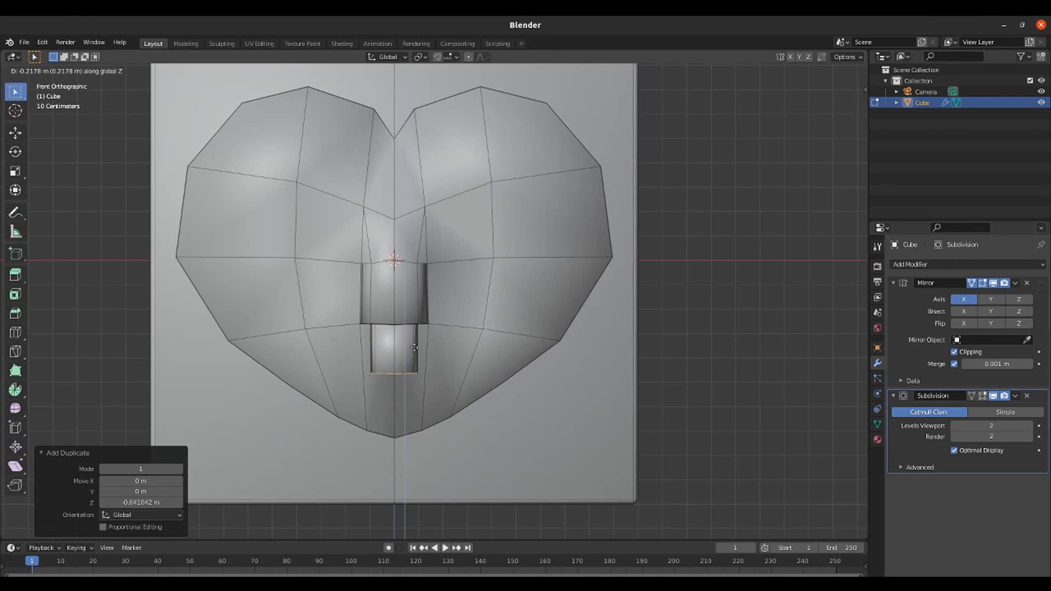
pyautogui.click(415, 348)
# - Taper the smaller block by scaling its bottom faces to about 0.53 overall, and about 0.323 along X
pyautogui.moveTo(414, 348); pyautogui.dragTo(416, 258, button='middle')
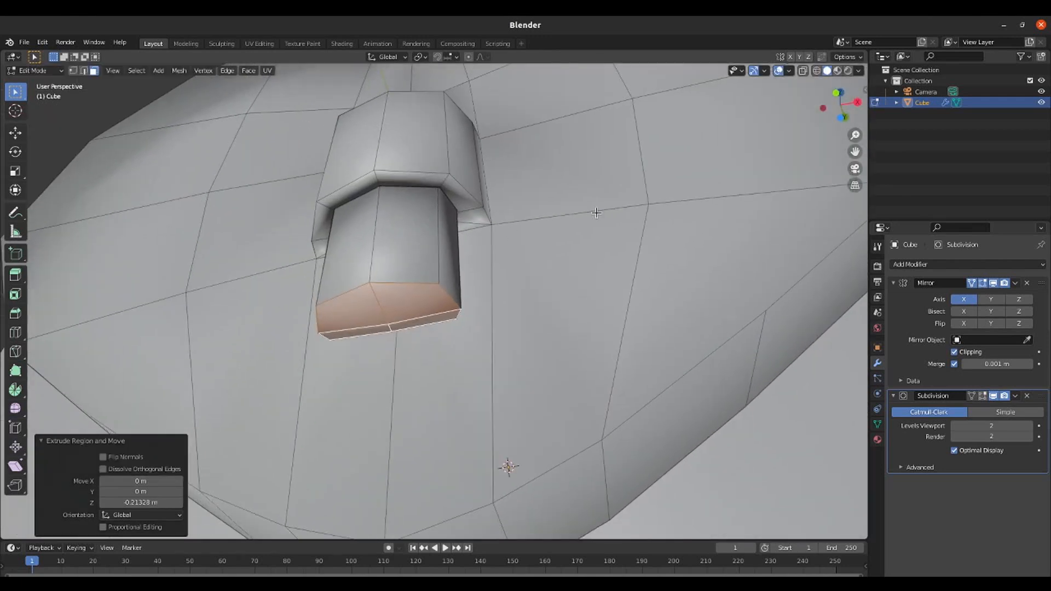
pyautogui.press('s')
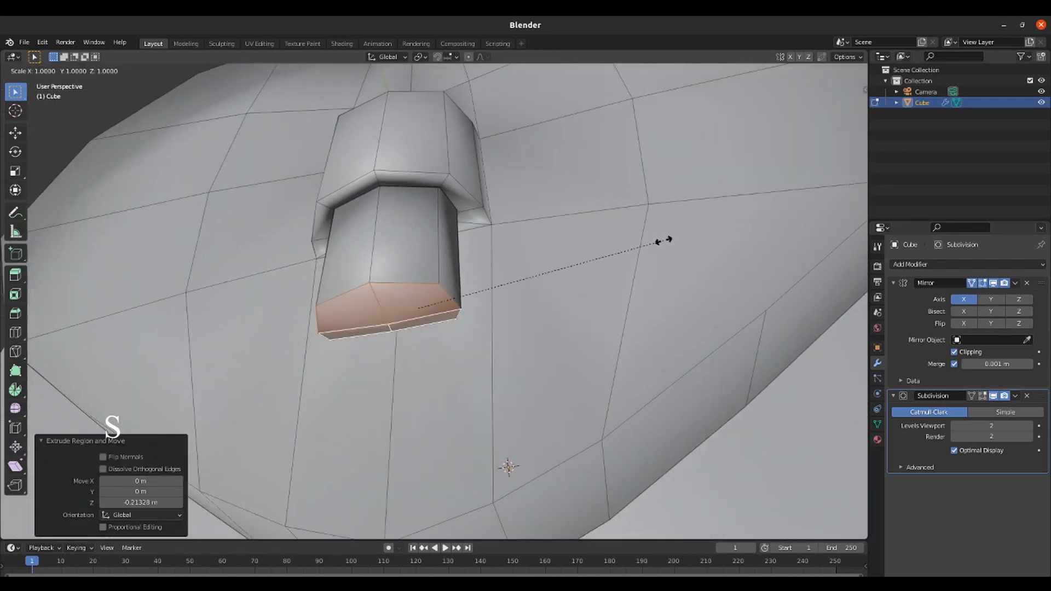
pyautogui.click(546, 262)
pyautogui.moveTo(545, 261); pyautogui.dragTo(557, 254, button='middle')
pyautogui.press('s')
pyautogui.press('x')
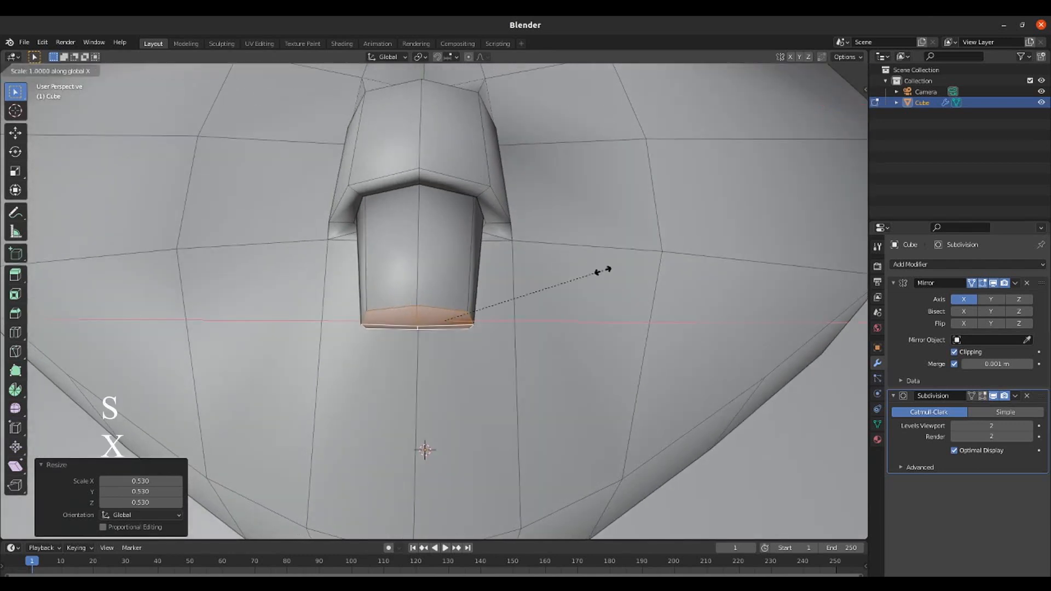
pyautogui.click(491, 293)
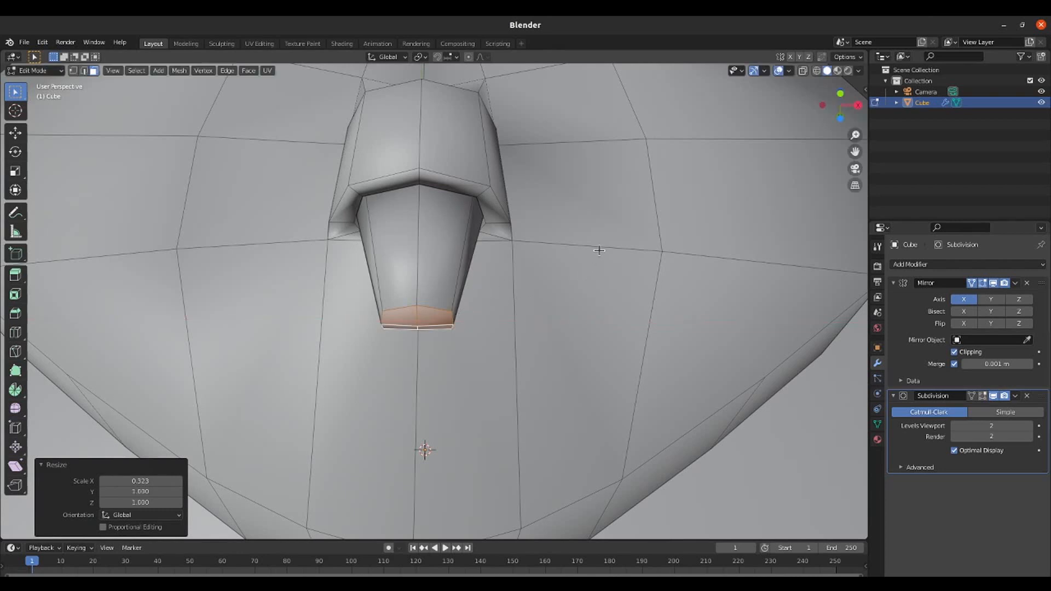
# - In right-side wireframe view, add one loop cut around the smaller block and slide it slightly down, factor about 0.168
pyautogui.press('KP_3')
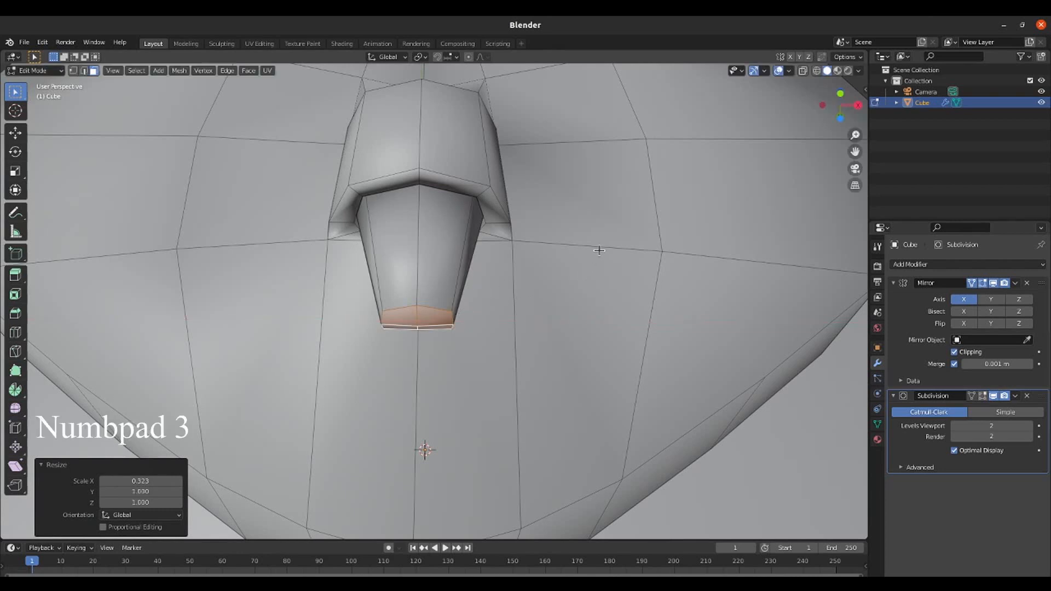
pyautogui.press('KP_3')
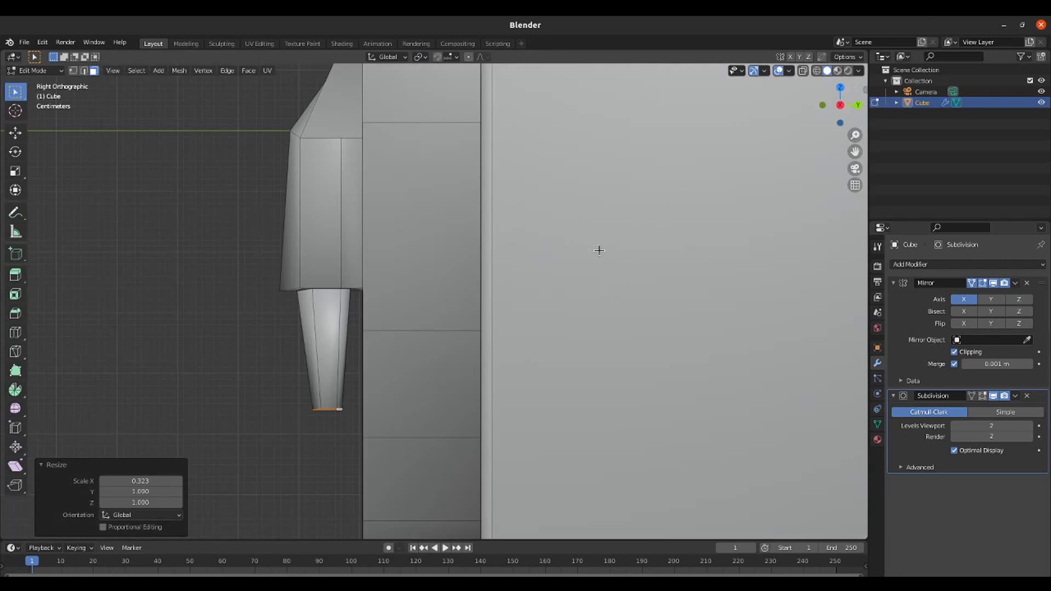
pyautogui.keyDown('shift'); pyautogui.moveTo(346, 376); pyautogui.dragTo(392, 328, button='middle'); pyautogui.keyUp('shift')
pyautogui.scroll(3, 392, 329)
pyautogui.hotkey('shift', 'z')
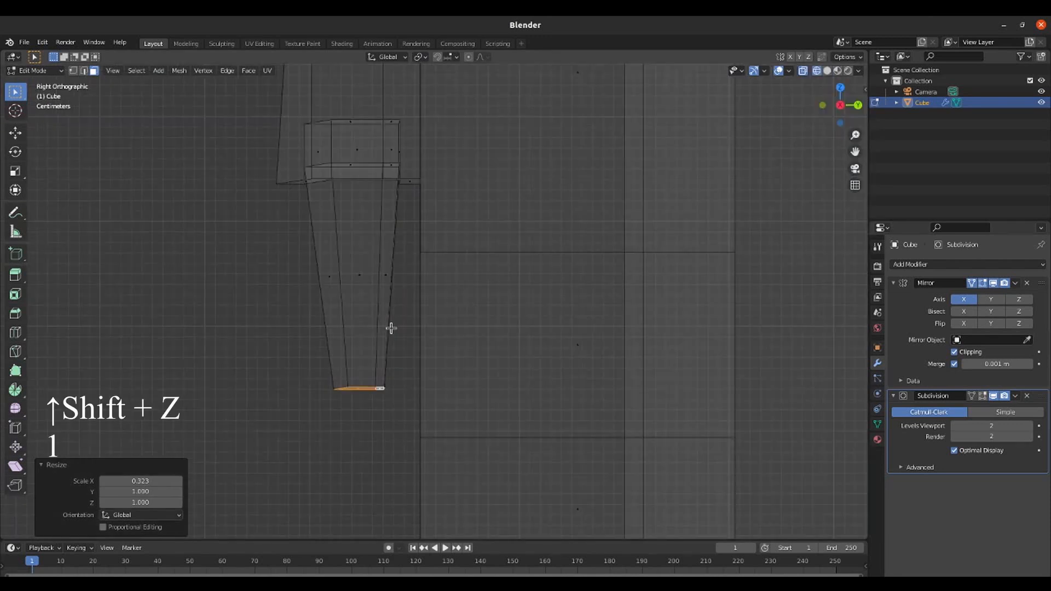
pyautogui.press('1')
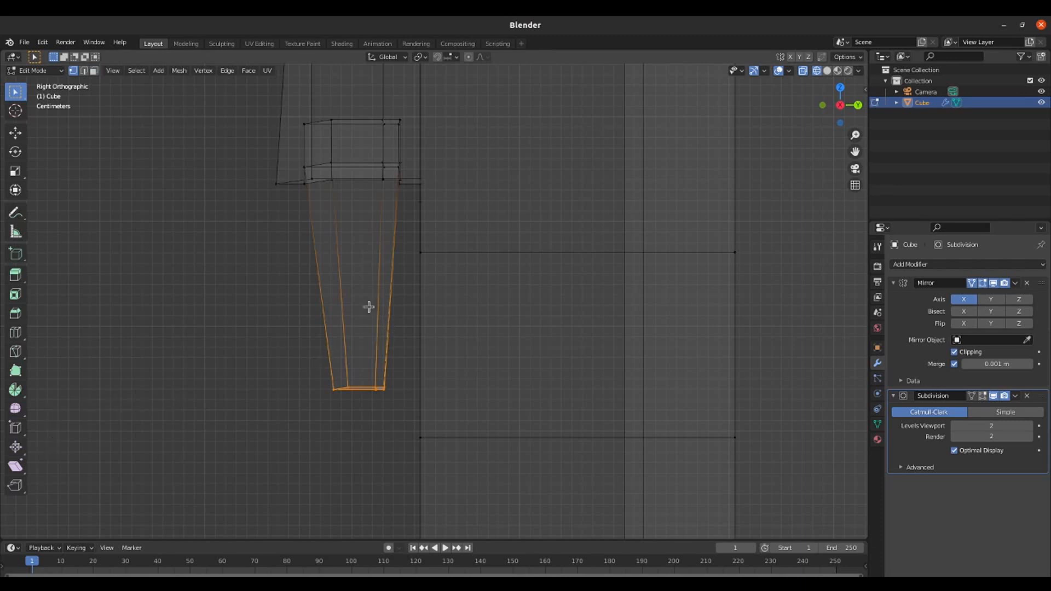
pyautogui.hotkey('ctrl', 'r')
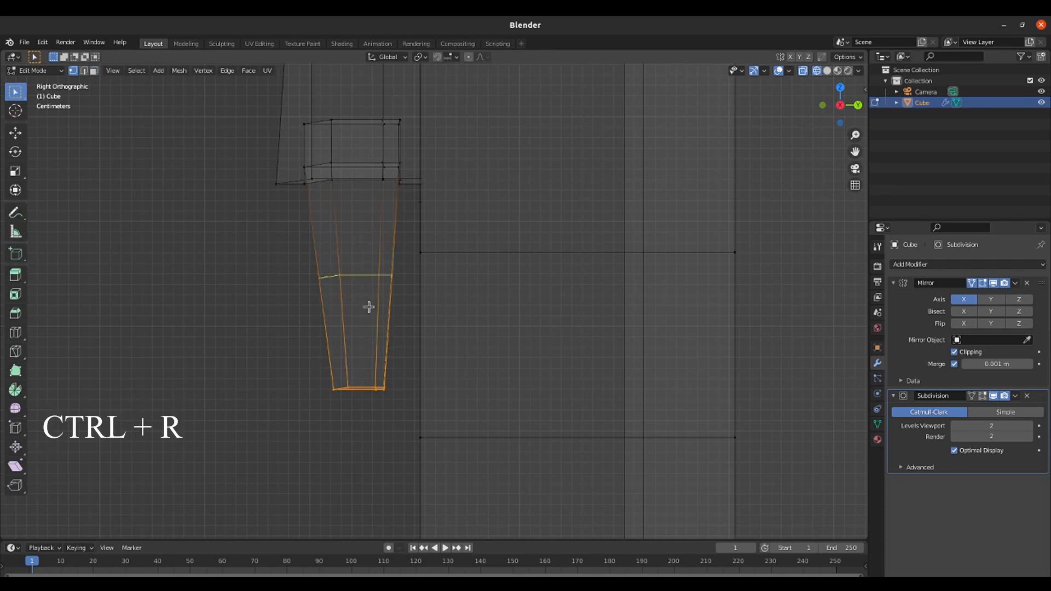
pyautogui.click(369, 307)
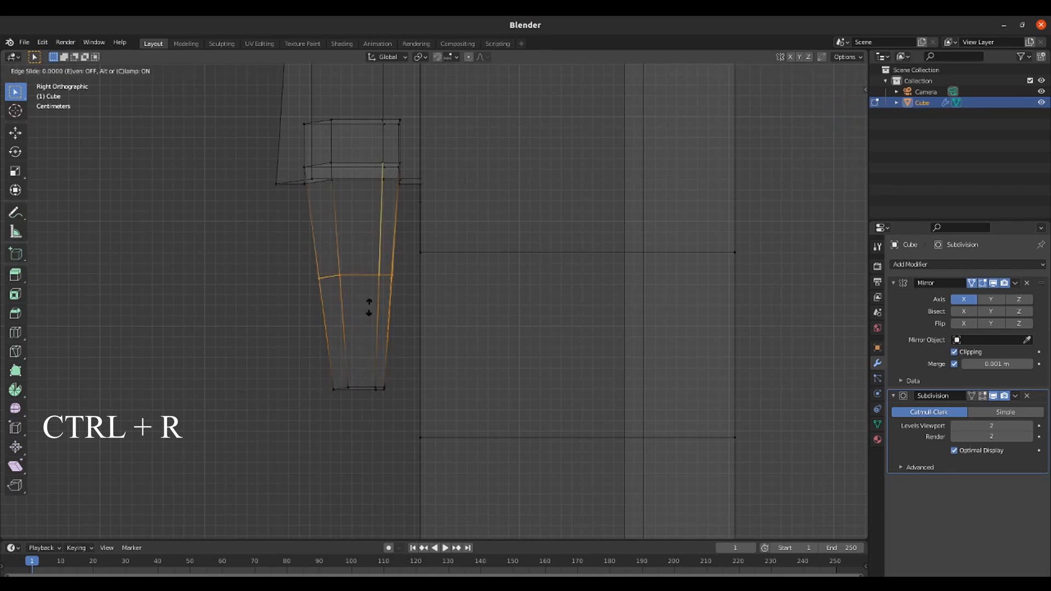
pyautogui.click(359, 325)
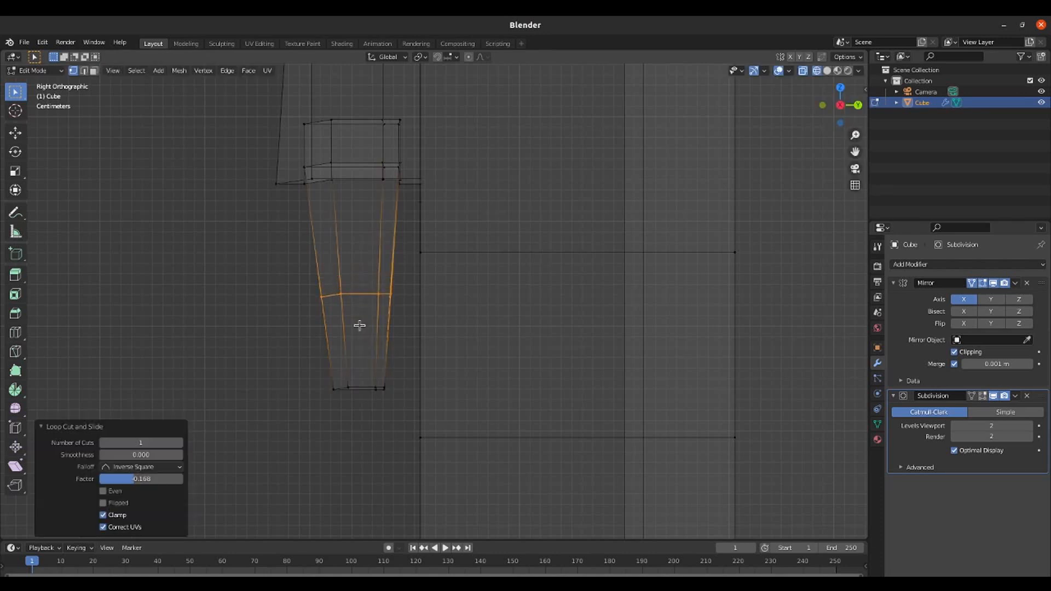
# - Rotate the new middle loop about -7.47° and move it about 0.011 m toward the front along Y
pyautogui.press('r')
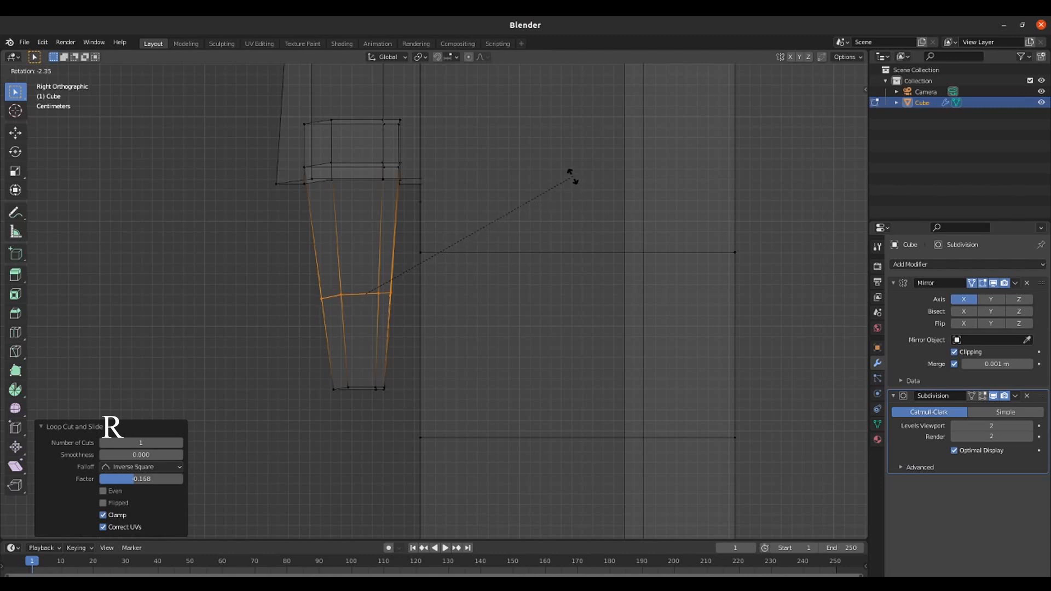
pyautogui.click(559, 157)
pyautogui.press('g')
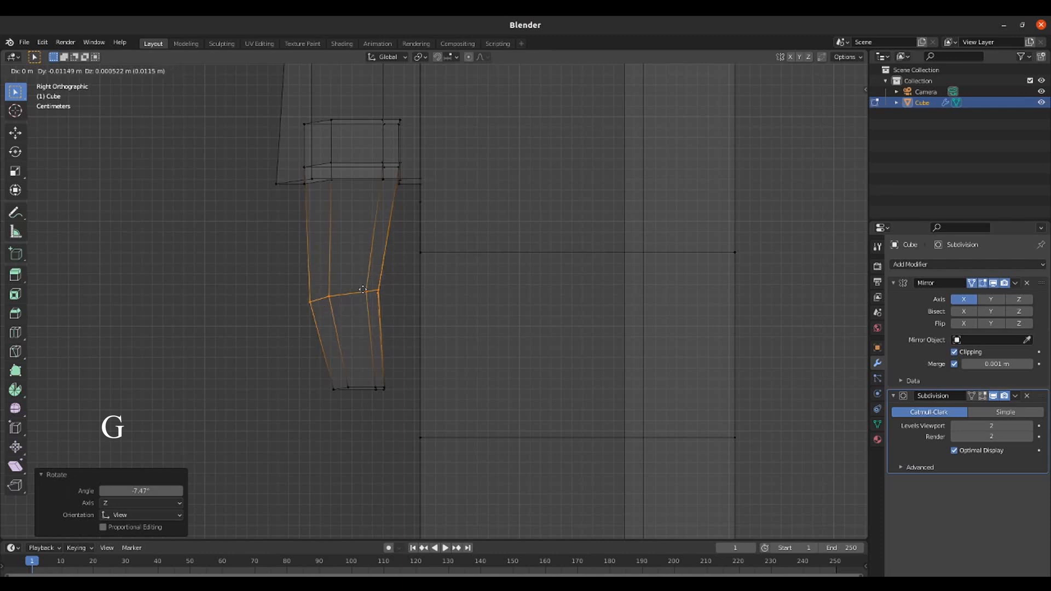
pyautogui.click(362, 289)
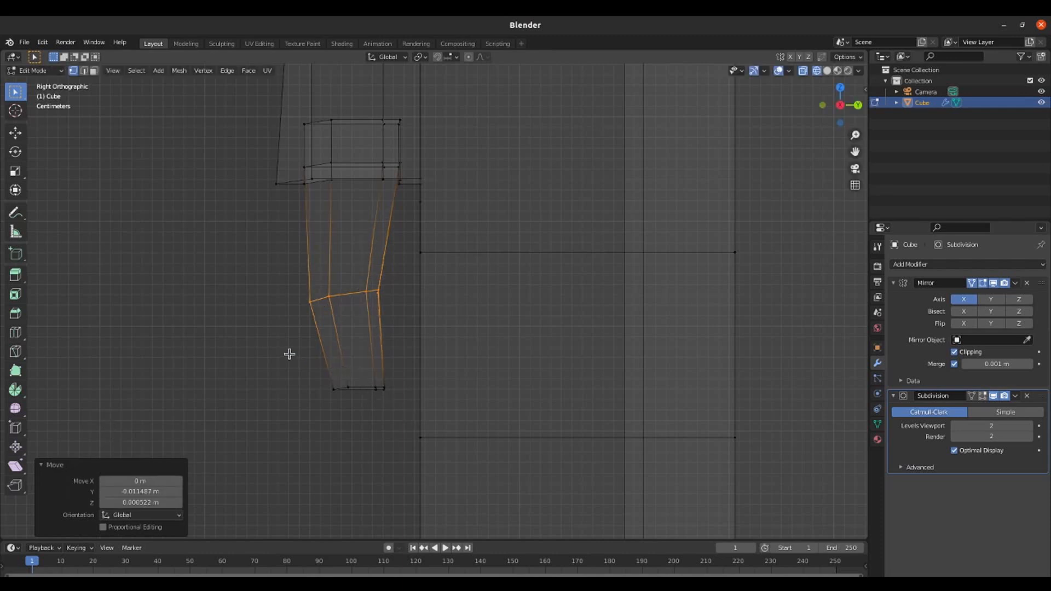
# - Rotate the smaller block's bottom vertices -24° and move them about 0.006 m back along Y and 0.007 m up
pyautogui.moveTo(288, 353); pyautogui.dragTo(395, 429)
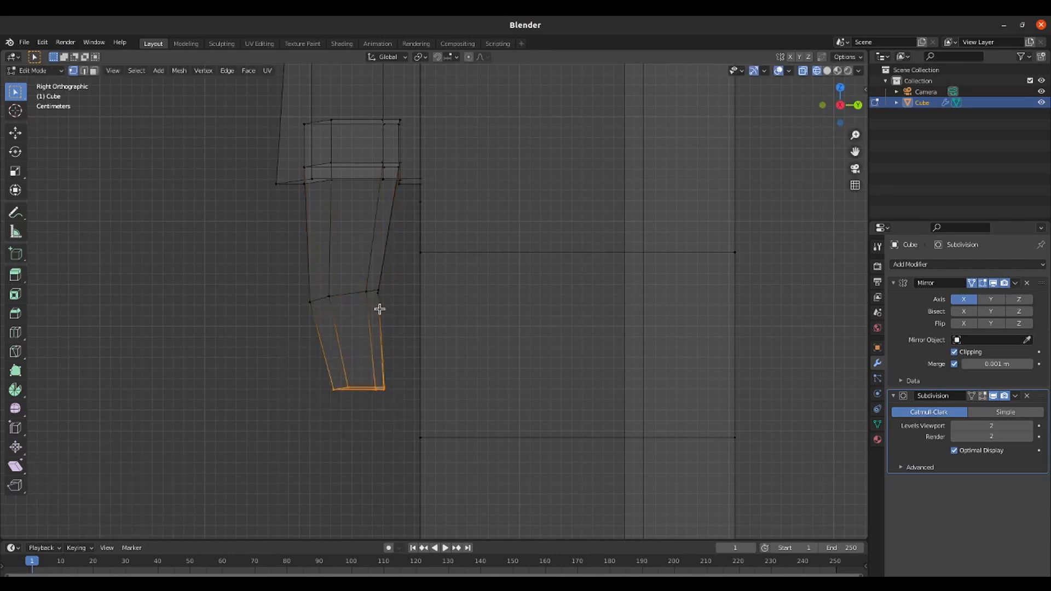
pyautogui.press('r')
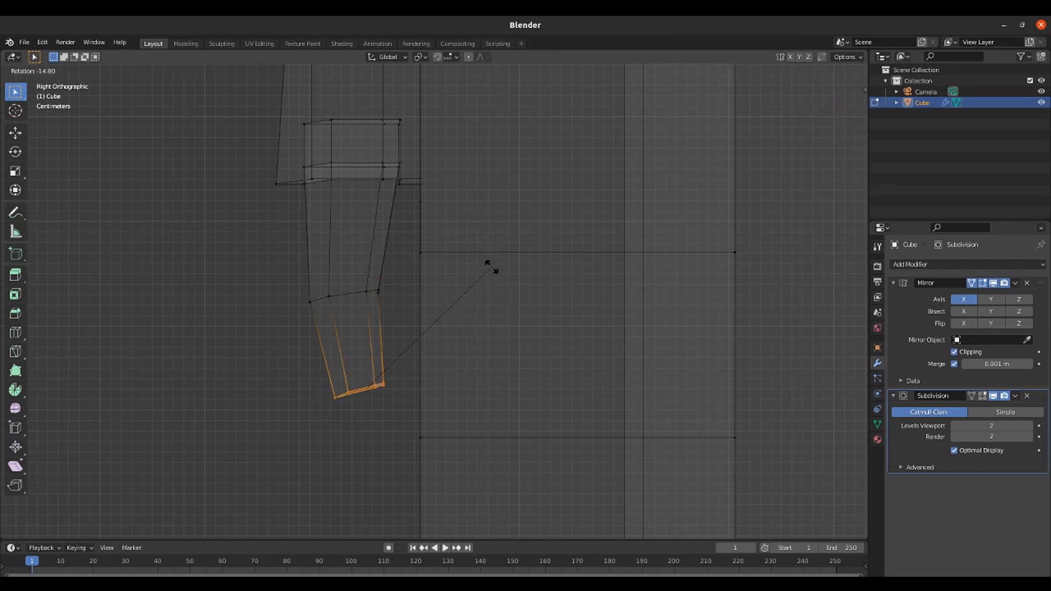
pyautogui.write('-24')
pyautogui.press('Return')
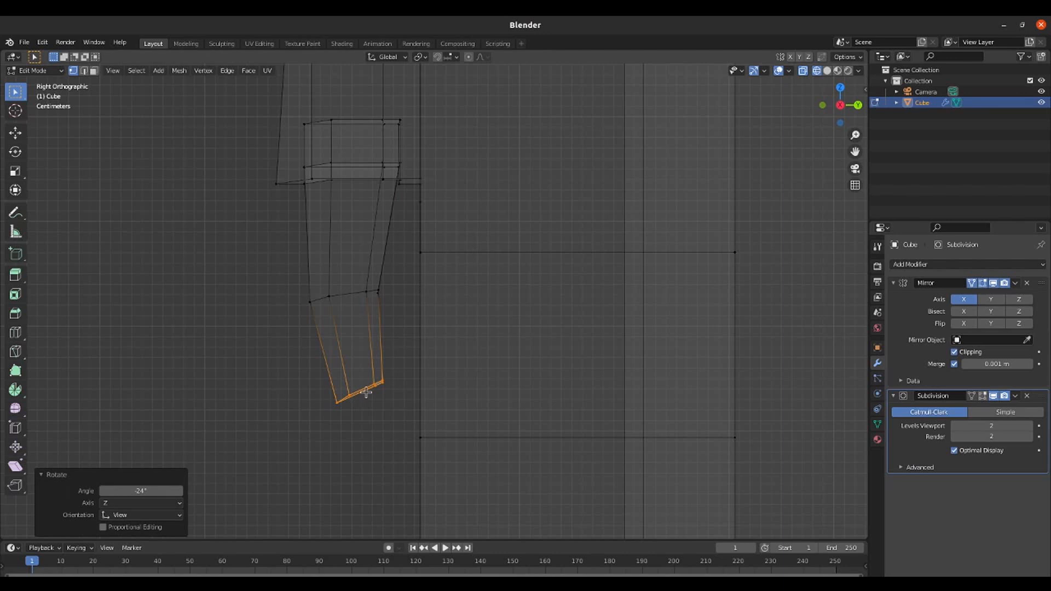
pyautogui.press('g')
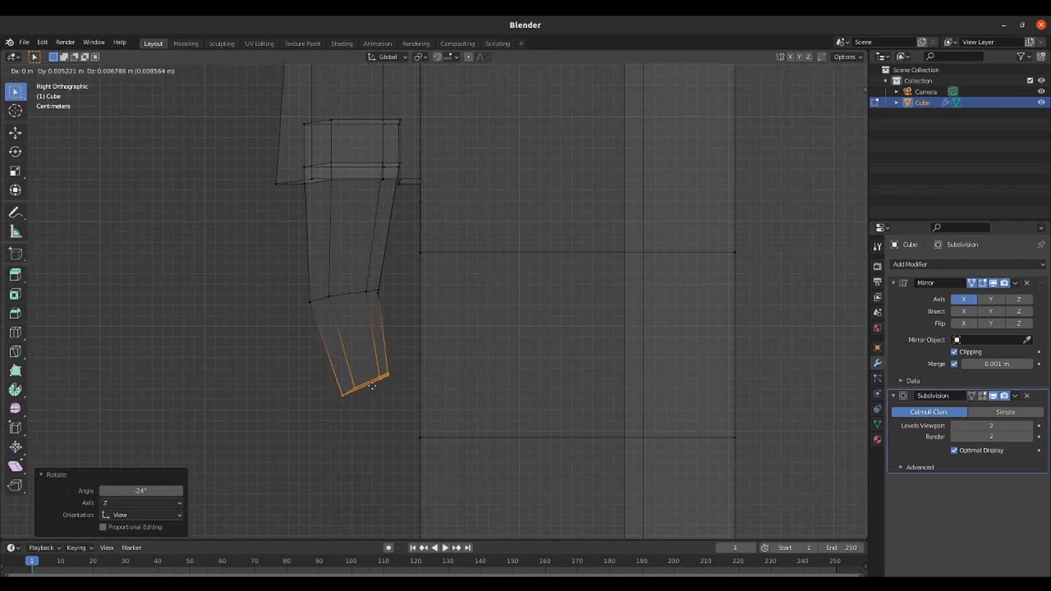
pyautogui.click(372, 386)
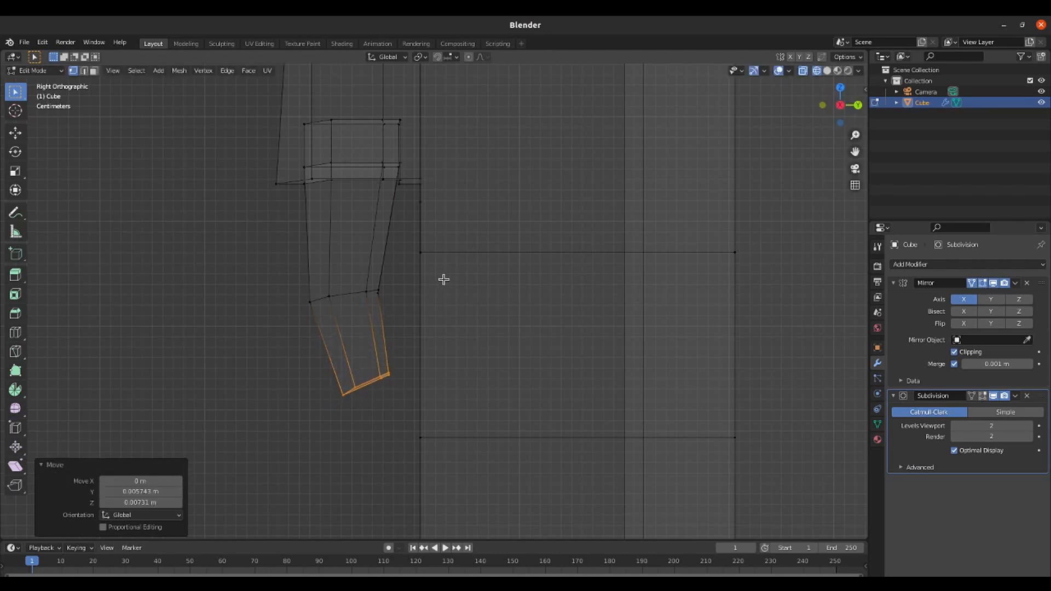
# - Tilt the bottom end a further -14.3° or so, and move its front vertices about 0.010 m back and 0.008 m up
pyautogui.press('r')
pyautogui.click(417, 261)
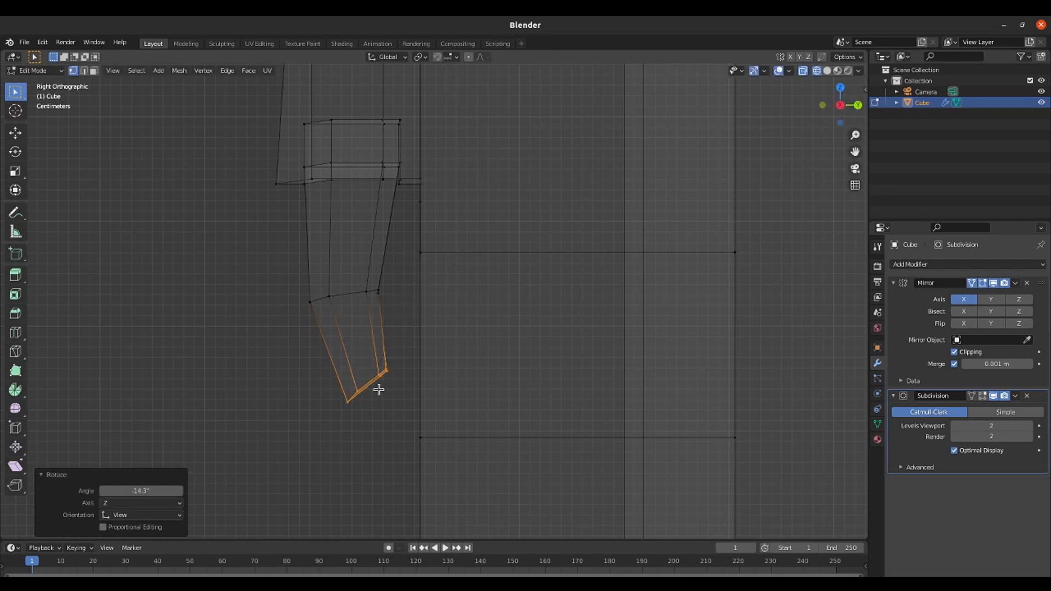
pyautogui.hotkey('ctrl', 'z')
pyautogui.moveTo(327, 365); pyautogui.dragTo(374, 431)
pyautogui.press('g')
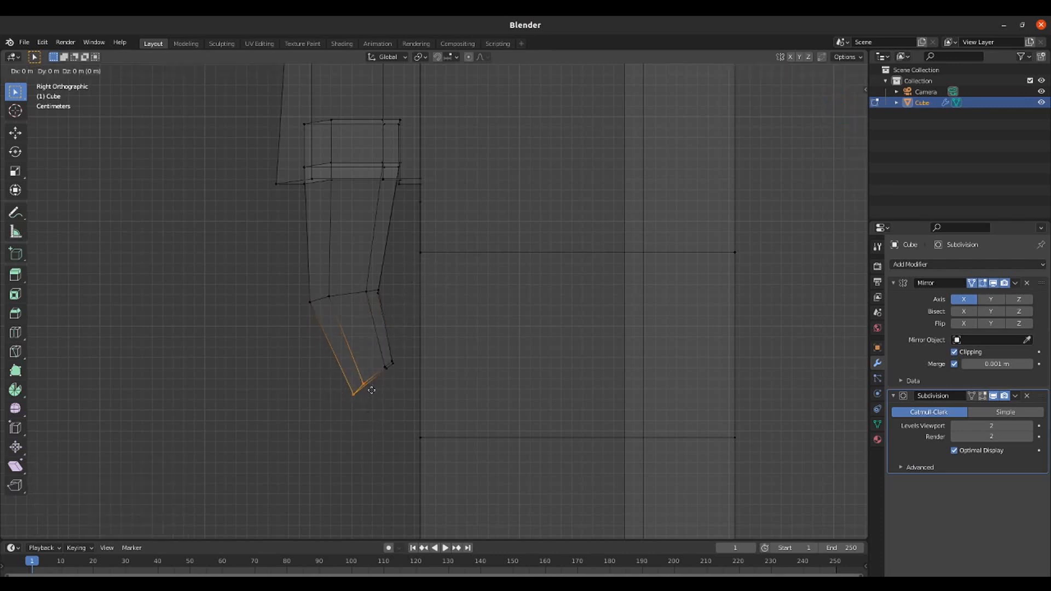
pyautogui.click(383, 382)
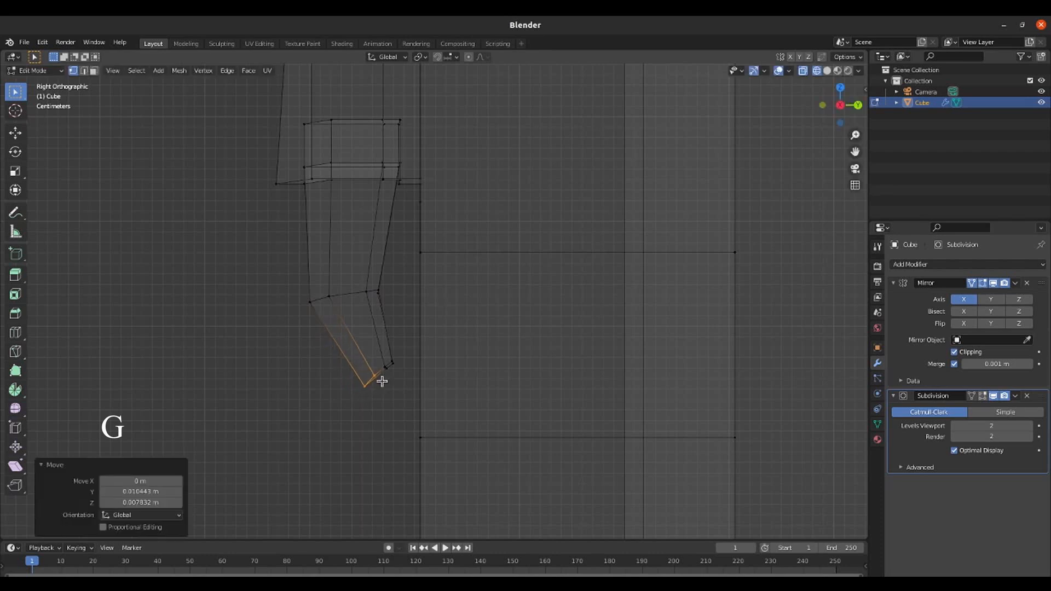
# - Rotate all bottom-end vertices about -5.88° and move them about 0.005 m back along Y
pyautogui.moveTo(340, 333); pyautogui.dragTo(404, 419)
pyautogui.press('r')
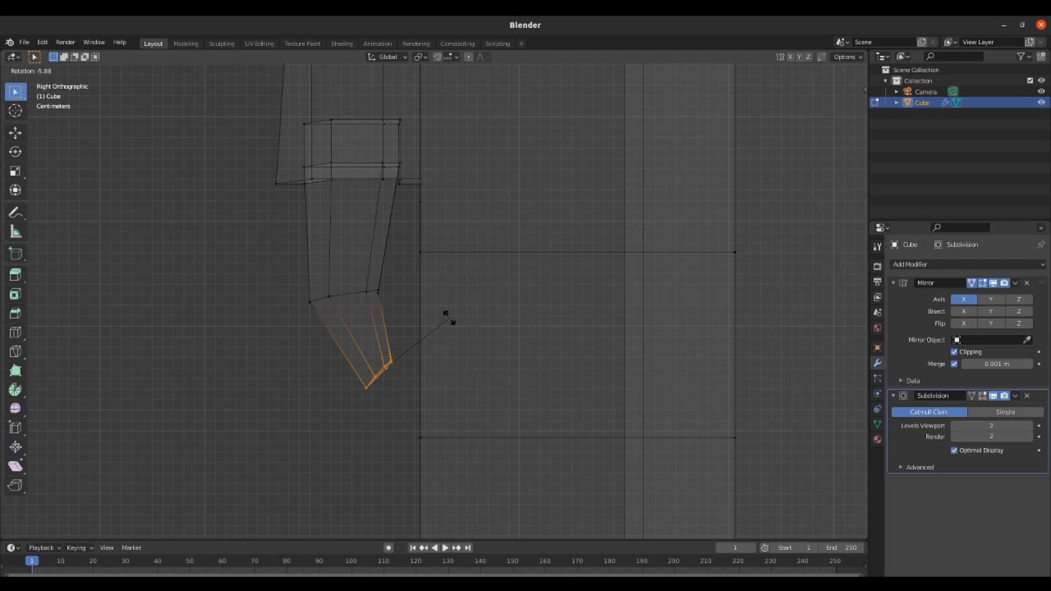
pyautogui.click(449, 318)
pyautogui.press('g')
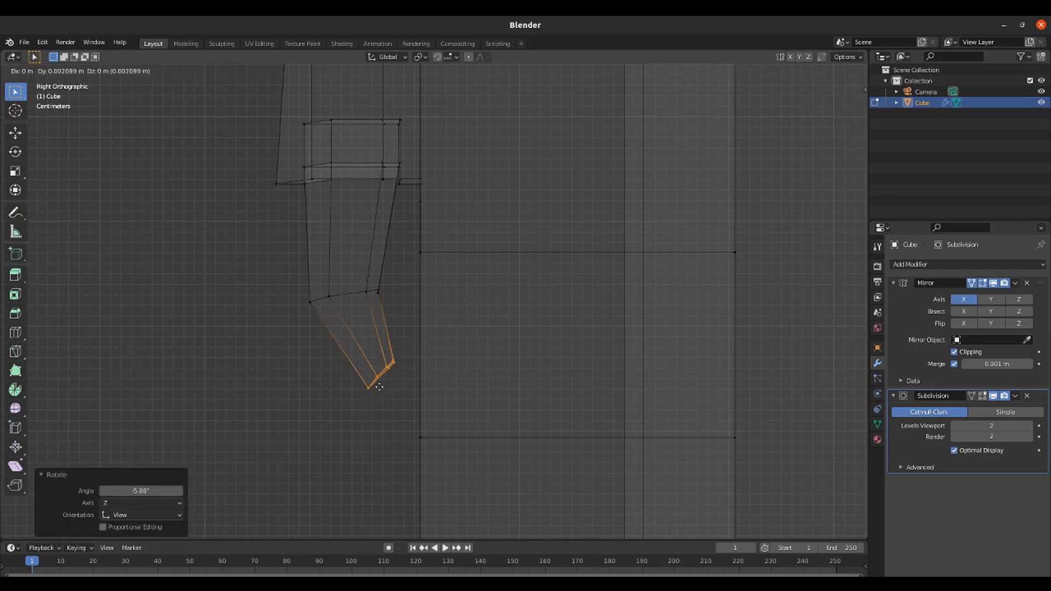
pyautogui.click(382, 383)
# - Return to solid shading and turn on the Subdivision modifier's Edit Mode display to check the curved tongue shape
pyautogui.scroll(-3, 389, 321)
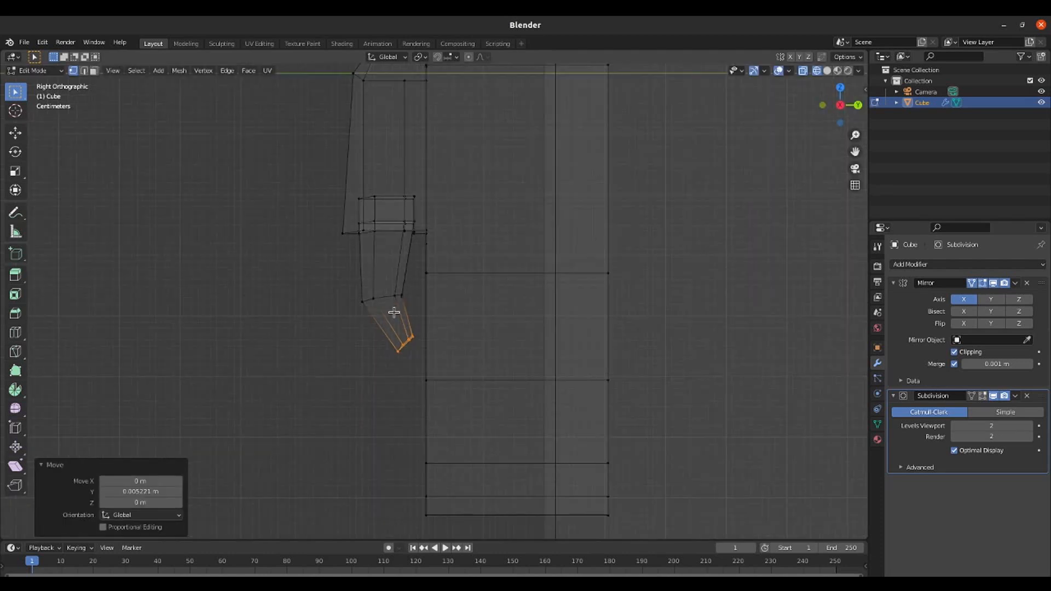
pyautogui.hotkey('shift', 'z')
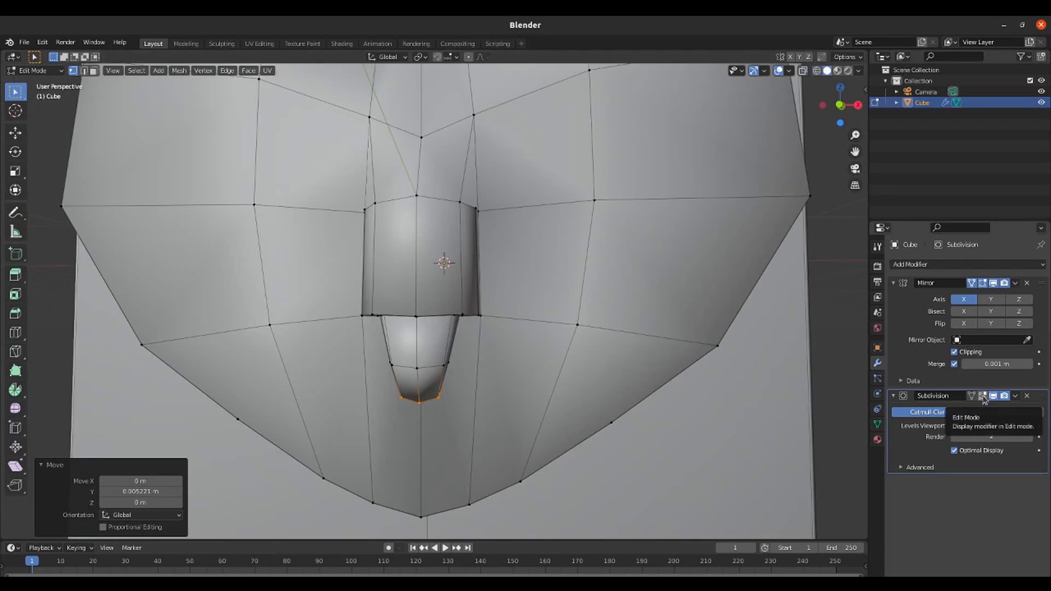
pyautogui.click(983, 396)
pyautogui.moveTo(600, 333); pyautogui.dragTo(494, 316, button='middle')
# - In right-side wireframe view, widen the middle loop by moving its rear vertices about 0.01 m back and its front vertices forward
pyautogui.press('KP_3')
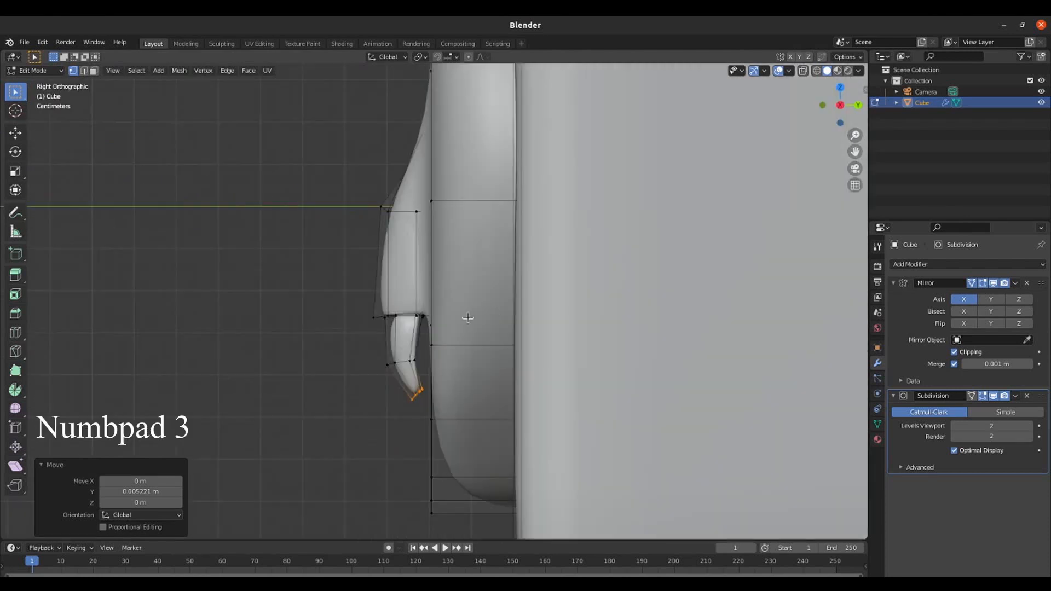
pyautogui.scroll(2, 413, 377)
pyautogui.scroll(2, 411, 376)
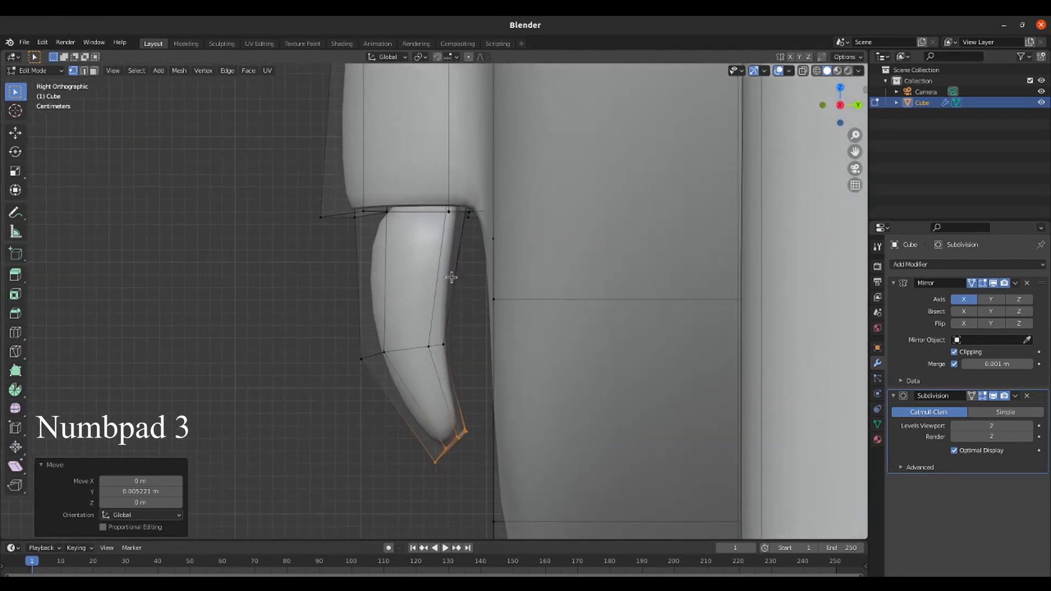
pyautogui.hotkey('shift', 'z')
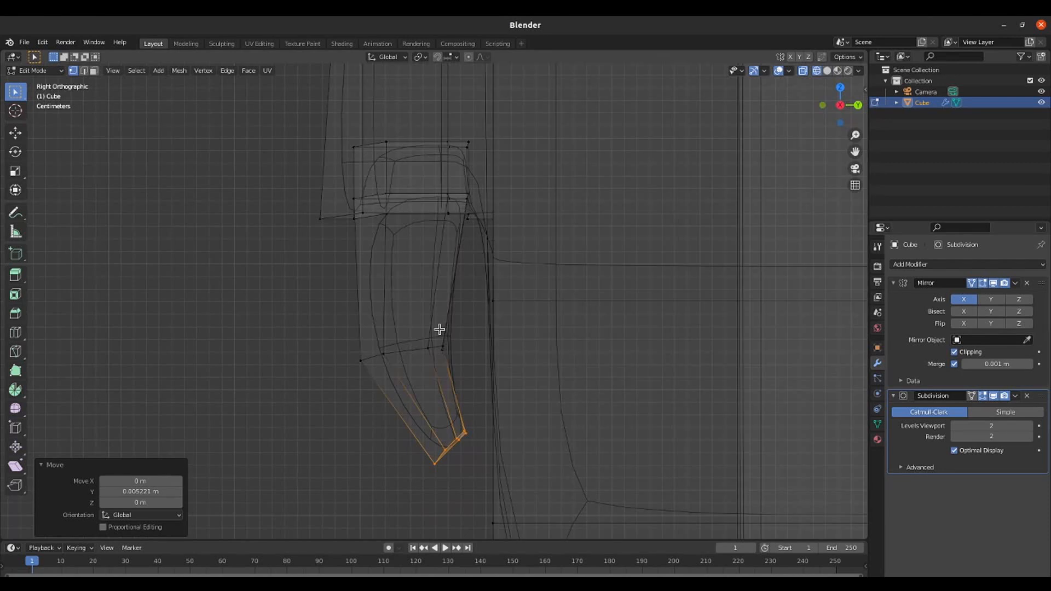
pyautogui.moveTo(439, 329); pyautogui.dragTo(468, 364)
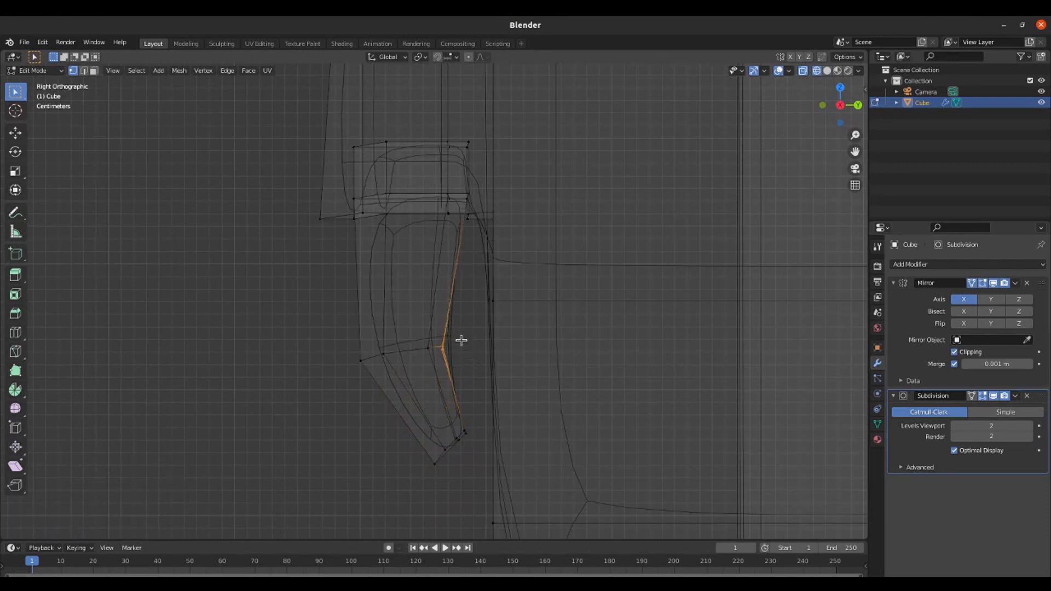
pyautogui.press('g')
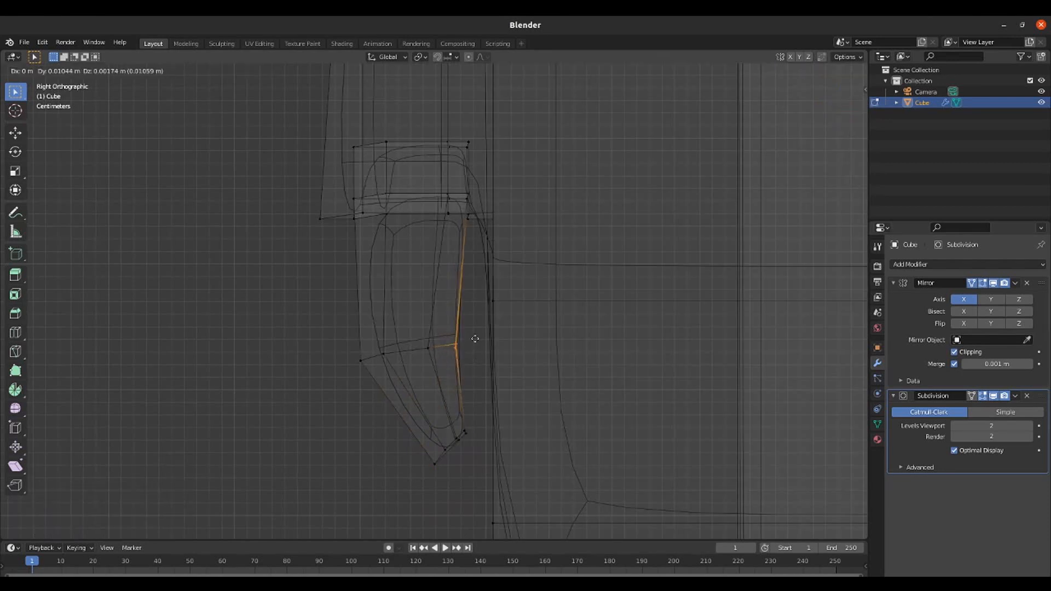
pyautogui.click(470, 341)
pyautogui.moveTo(332, 340); pyautogui.dragTo(379, 362)
pyautogui.press('g')
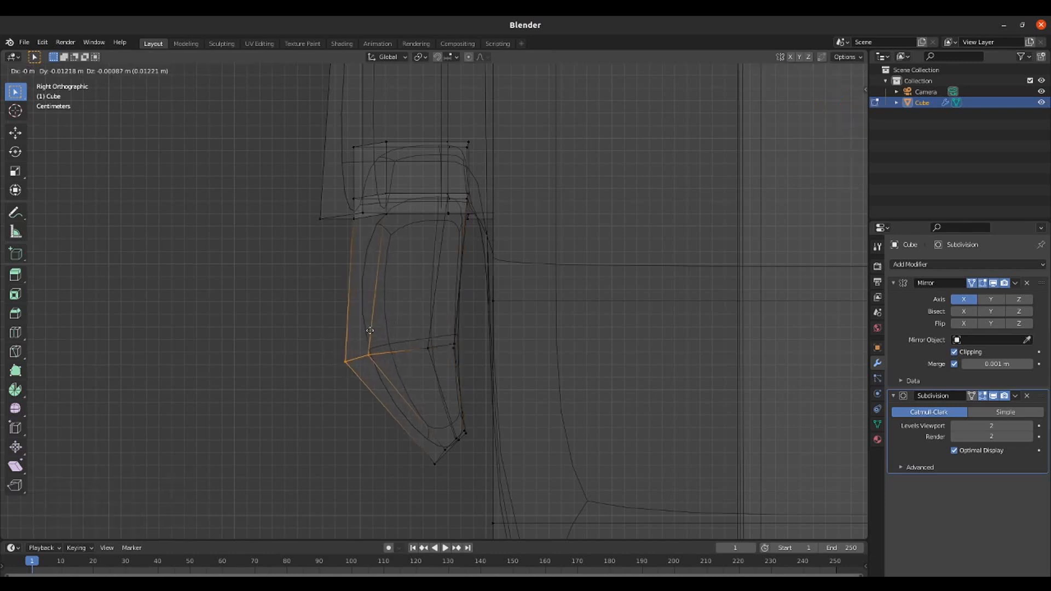
pyautogui.click(362, 329)
# - Move the front vertices of the tongue's tip back and down individually to lengthen and sharpen the tip
pyautogui.moveTo(416, 436); pyautogui.dragTo(451, 469)
pyautogui.press('g')
pyautogui.click(461, 438)
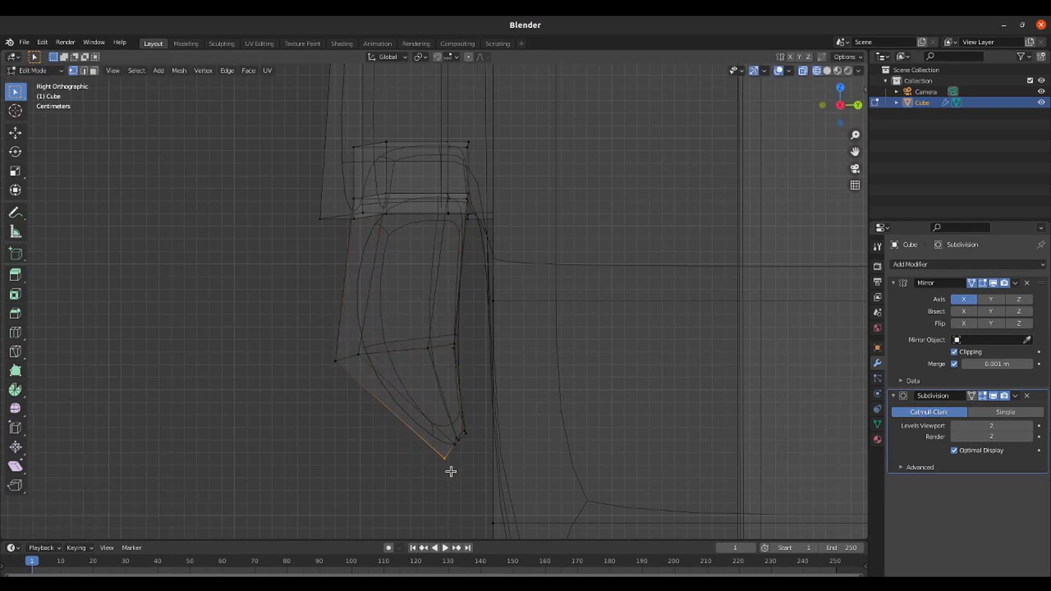
pyautogui.press('g')
pyautogui.click(458, 482)
pyautogui.click(461, 449)
pyautogui.press('g')
pyautogui.click(457, 464)
# - Adjust the tip's rear vertices, nudging the inner one slightly back and the rearmost about 0.001 m forward and 0.003 m up
pyautogui.click(459, 436)
pyautogui.press('g')
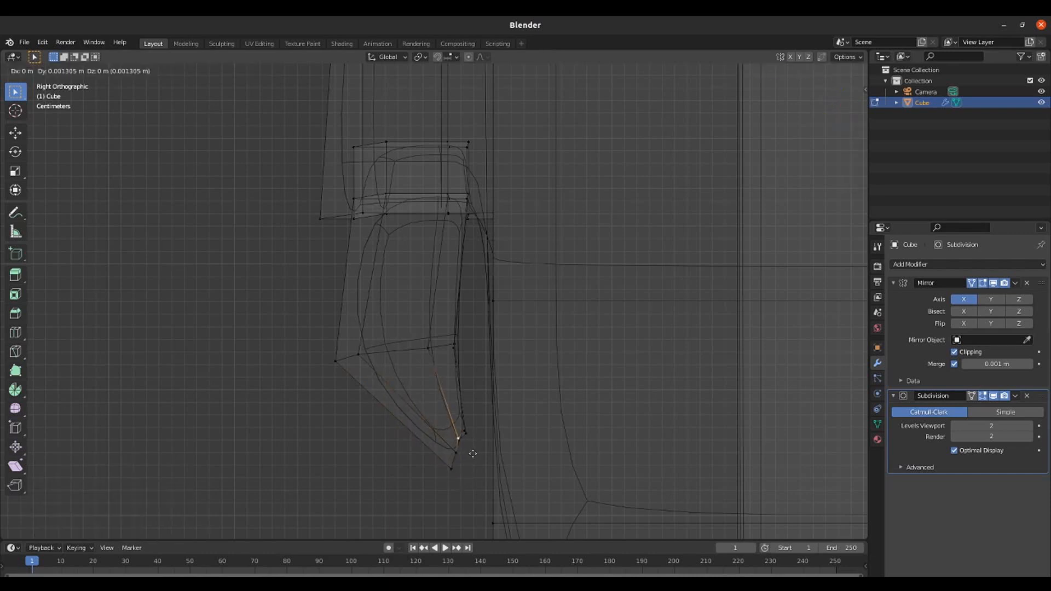
pyautogui.click(469, 438)
pyautogui.click(468, 437)
pyautogui.press('g')
pyautogui.click(478, 425)
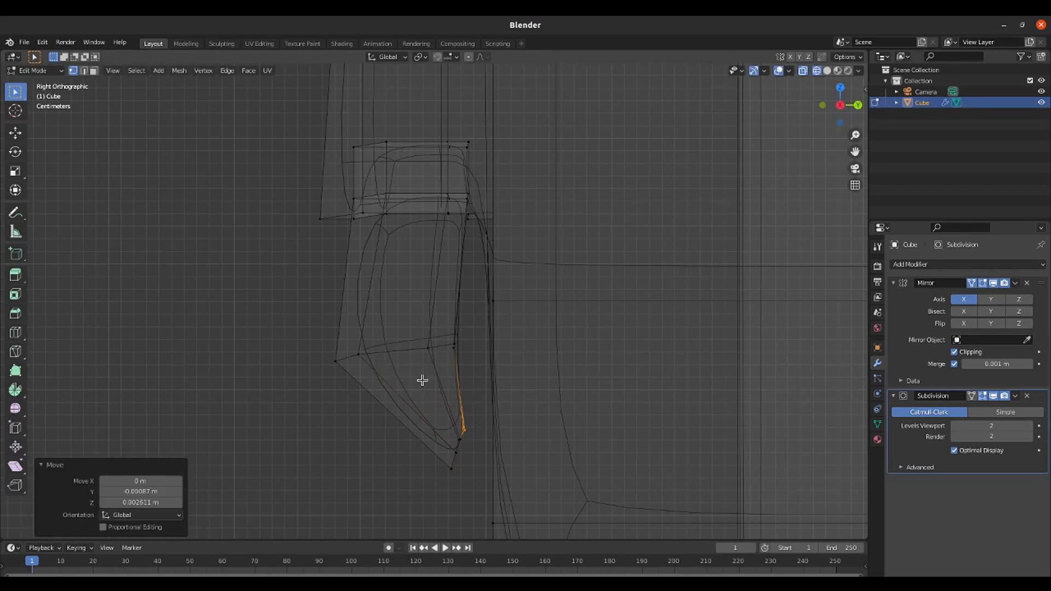
# - Switch to solid shading and add a loop cut around the tongue piece, slid close to its upper end
pyautogui.hotkey('shift', 'z')
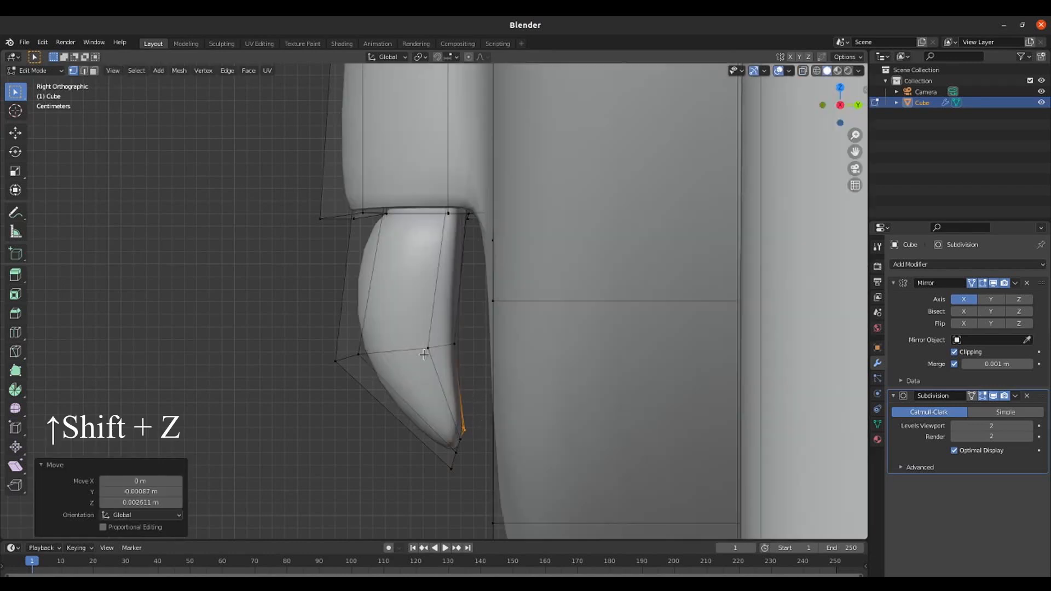
pyautogui.scroll(-3, 439, 345)
pyautogui.moveTo(430, 340); pyautogui.dragTo(438, 335, button='middle')
pyautogui.hotkey('ctrl', 'r')
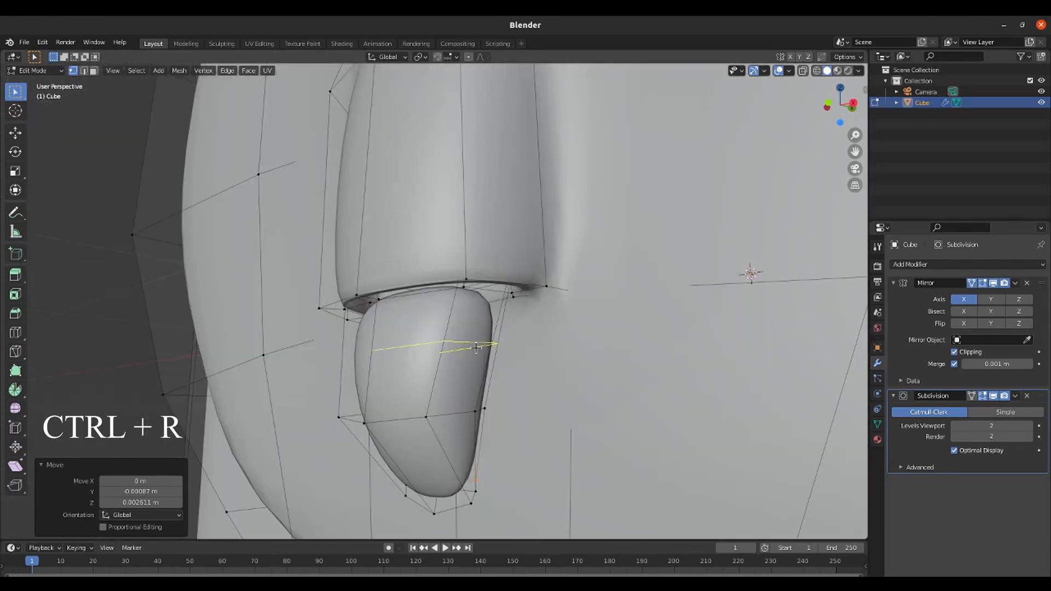
pyautogui.click(477, 348)
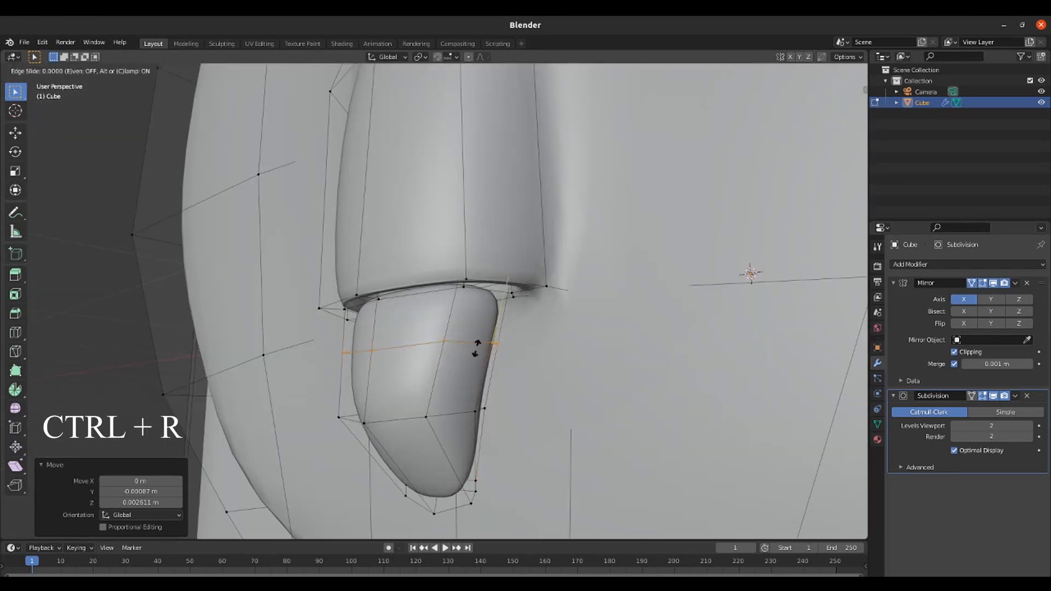
pyautogui.click(474, 299)
pyautogui.scroll(2, 472, 299)
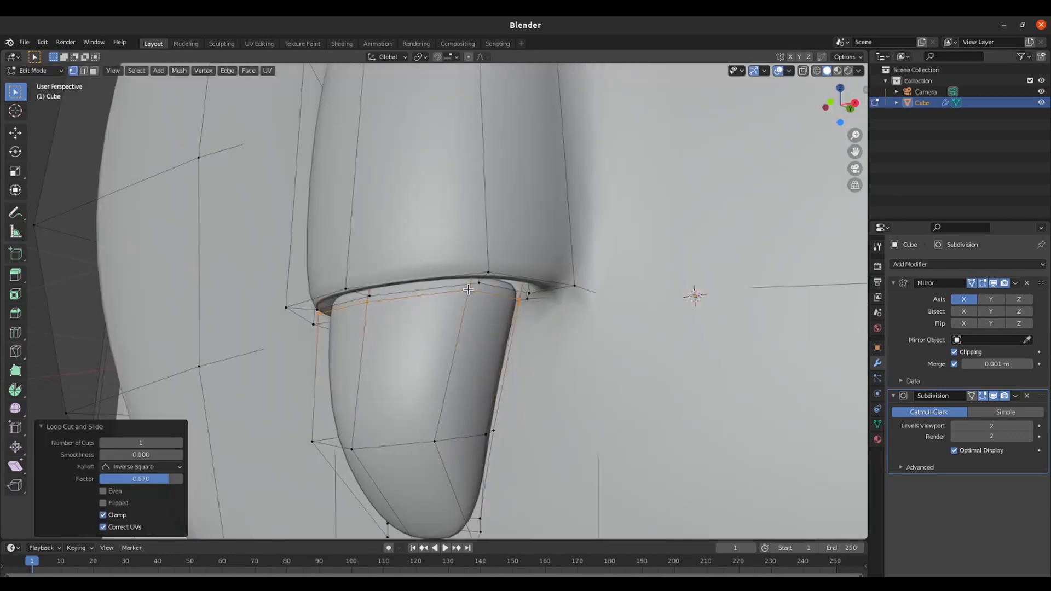
# - Raise the whole linked tongue piece about 0.007 m along Z, and turn off the Subdivision modifier's Edit Mode display from Object Mode
pyautogui.press('l')
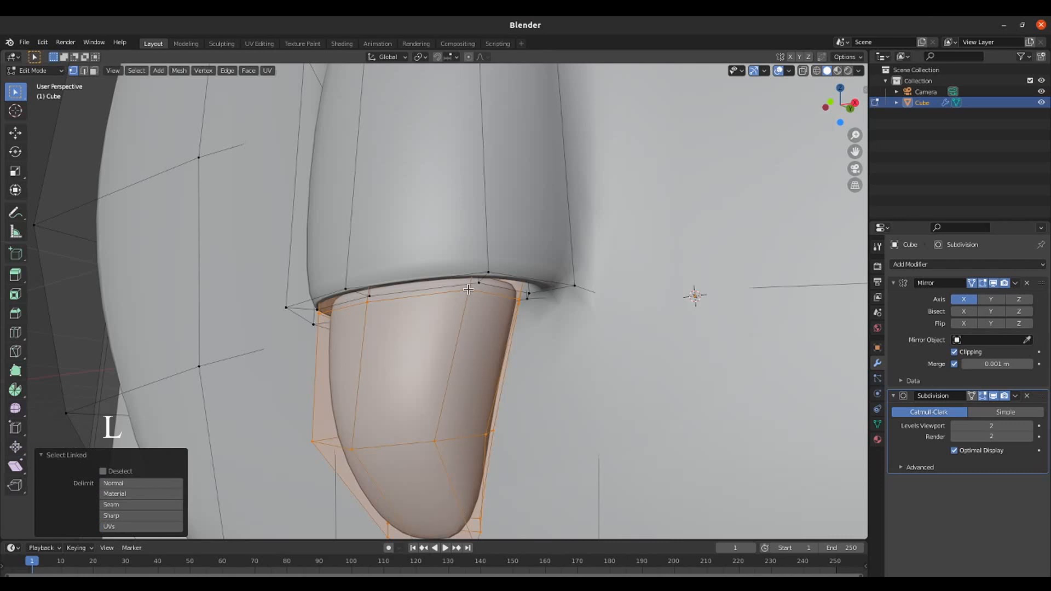
pyautogui.scroll(-3, 466, 291)
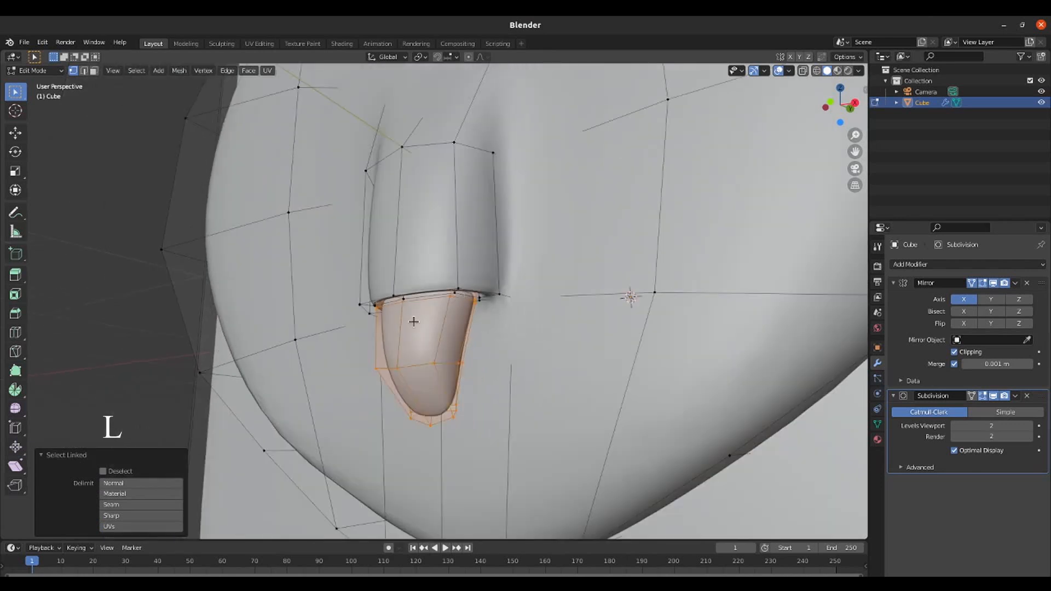
pyautogui.press('g')
pyautogui.press('z')
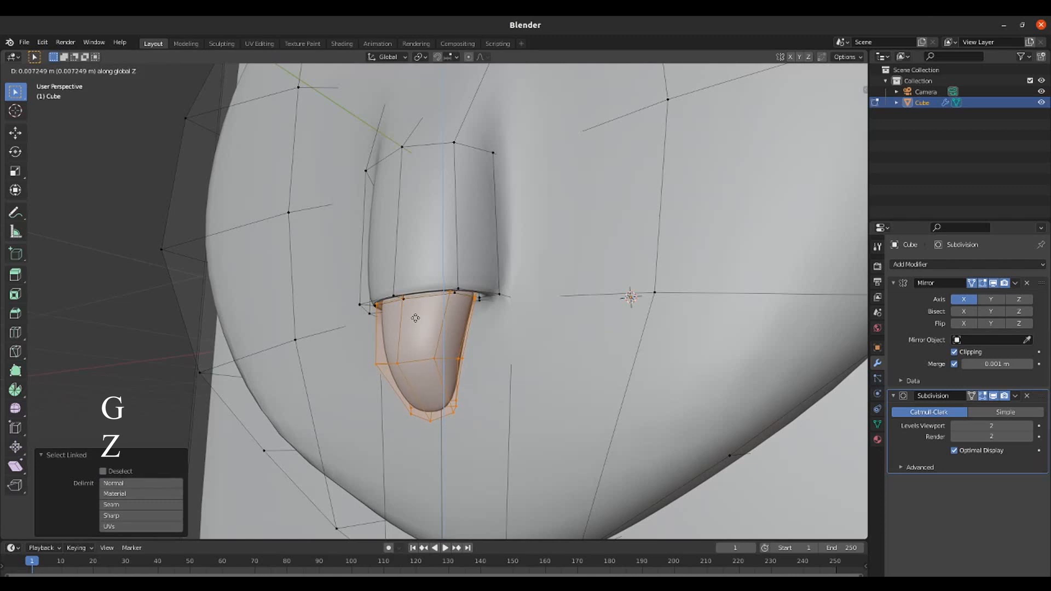
pyautogui.click(415, 318)
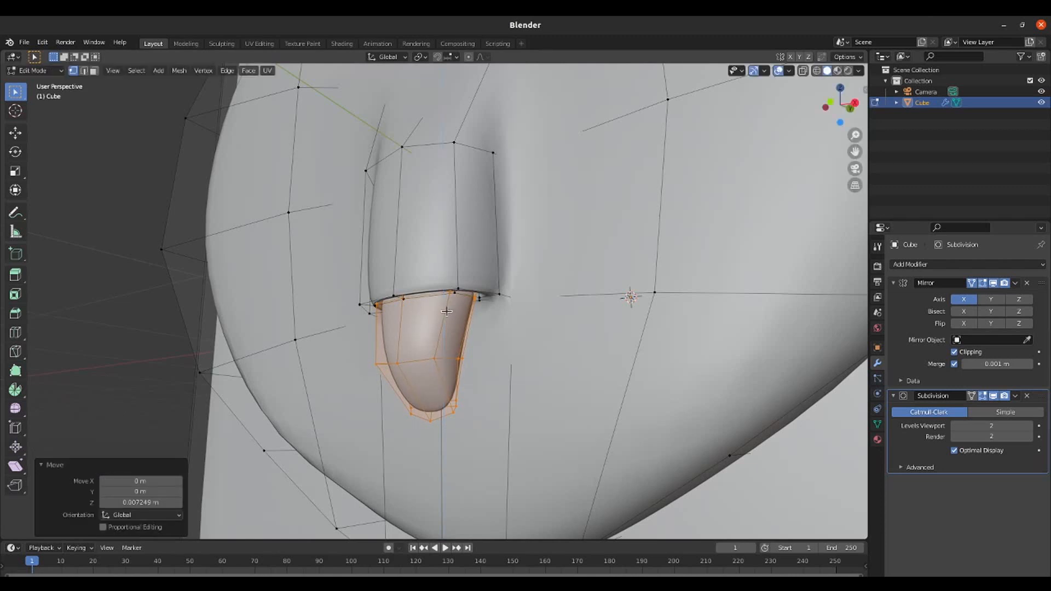
pyautogui.moveTo(488, 322); pyautogui.dragTo(484, 315, button='middle')
pyautogui.scroll(-8, 484, 316)
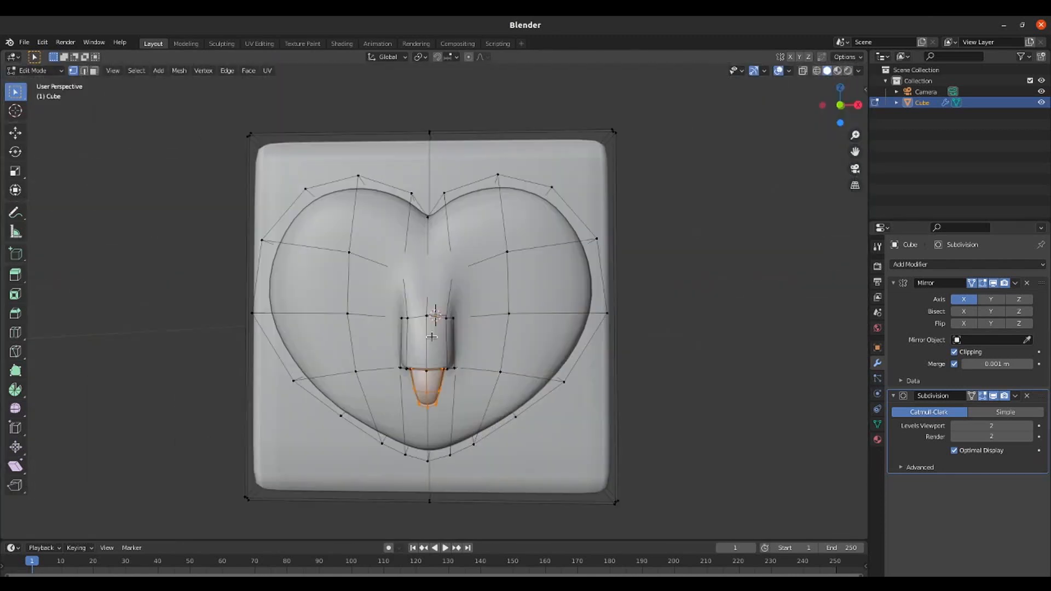
pyautogui.press('Tab')
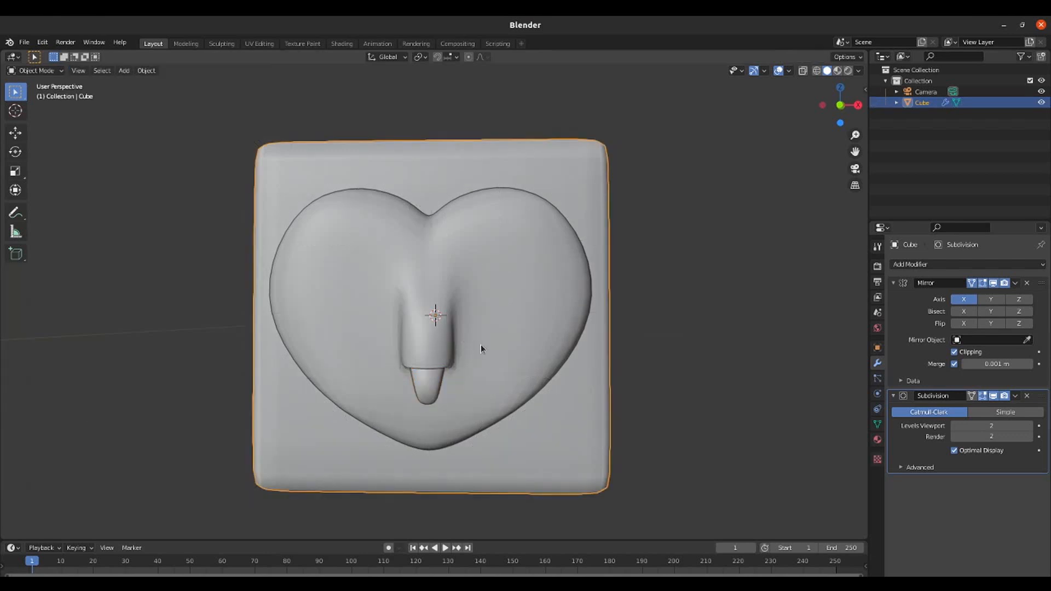
pyautogui.click(983, 396)
# - Add a UV sphere and, in wireframe Edit Mode, rotate its mesh 90° about the X axis
pyautogui.hotkey('shift', 'a')
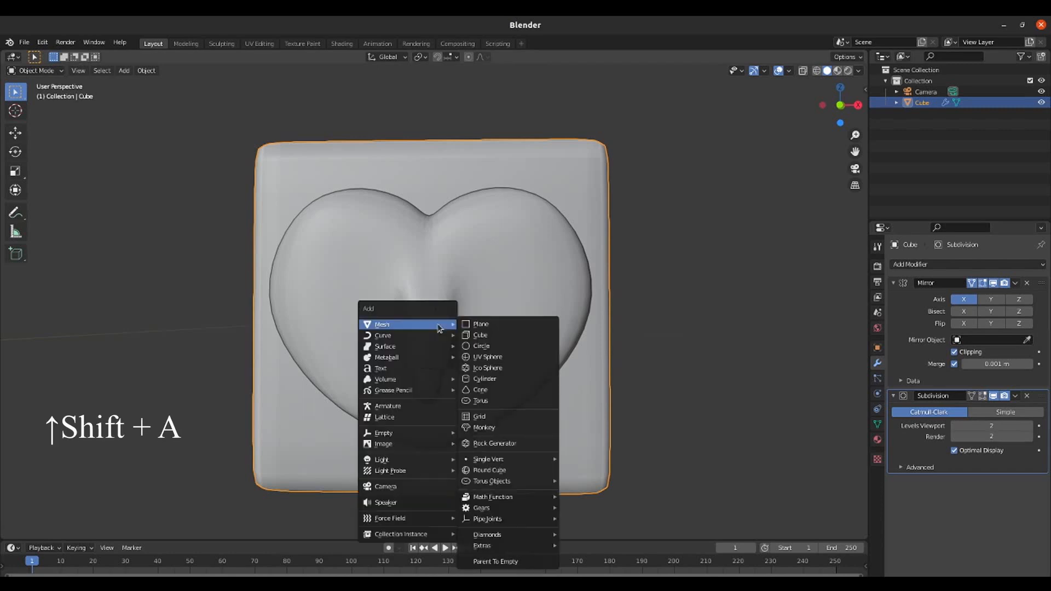
pyautogui.click(495, 358)
pyautogui.hotkey('shift', 'z')
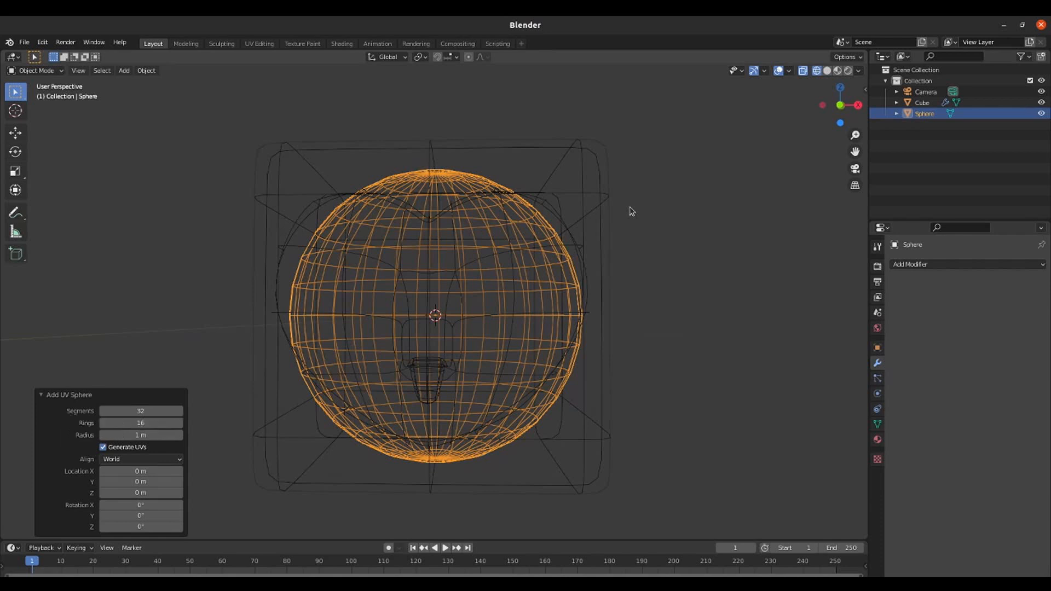
pyautogui.press('Tab')
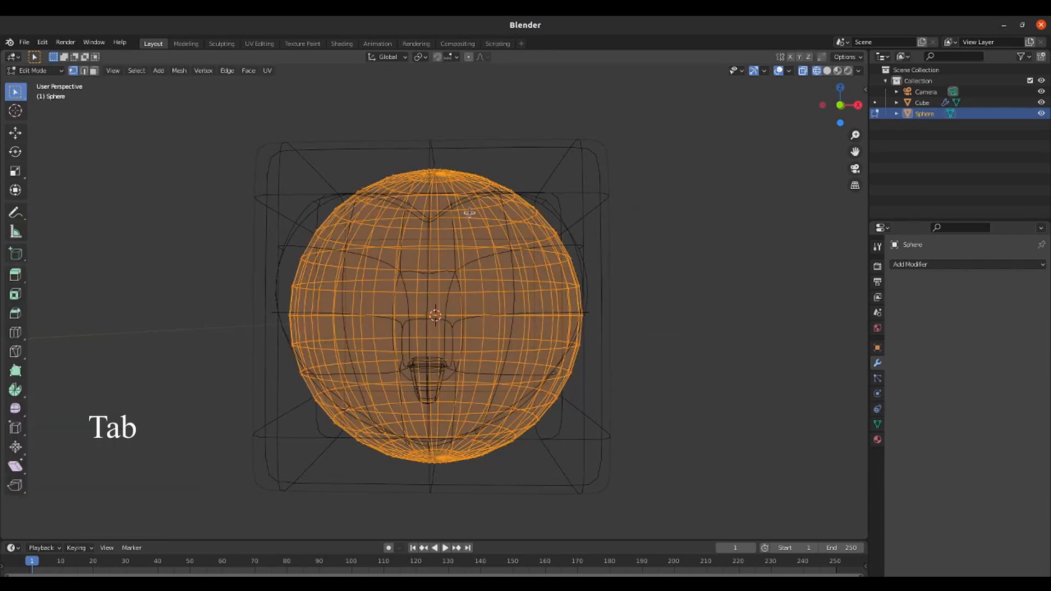
pyautogui.press('r')
pyautogui.press('x')
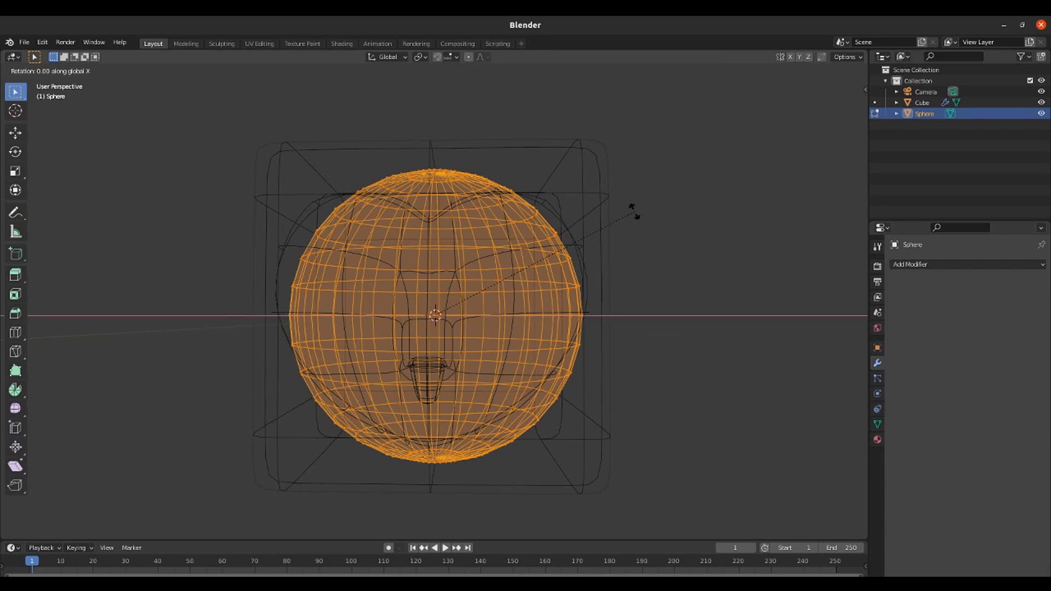
pyautogui.write('90')
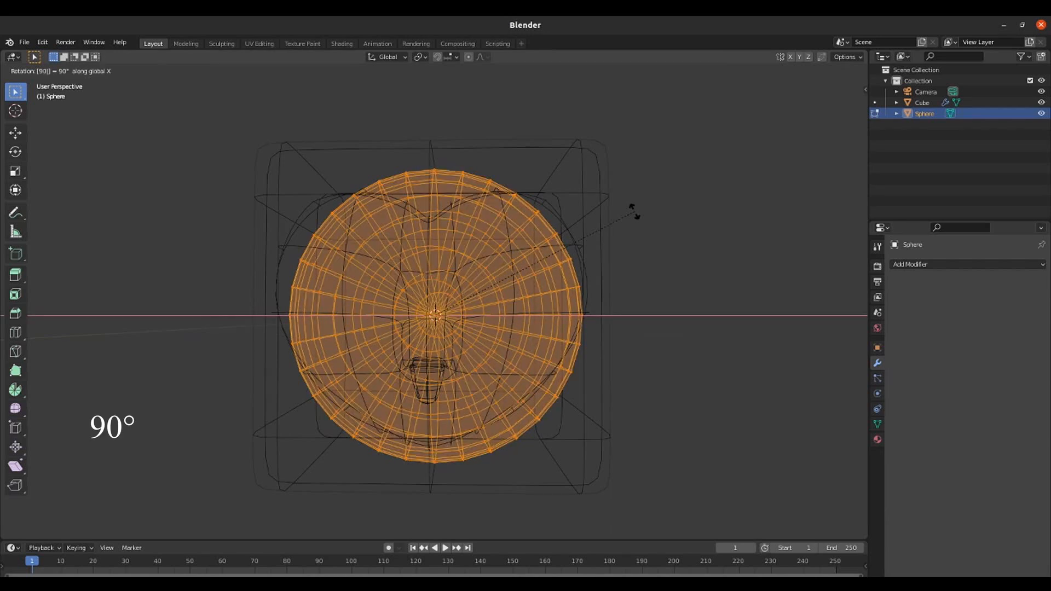
pyautogui.press('Return')
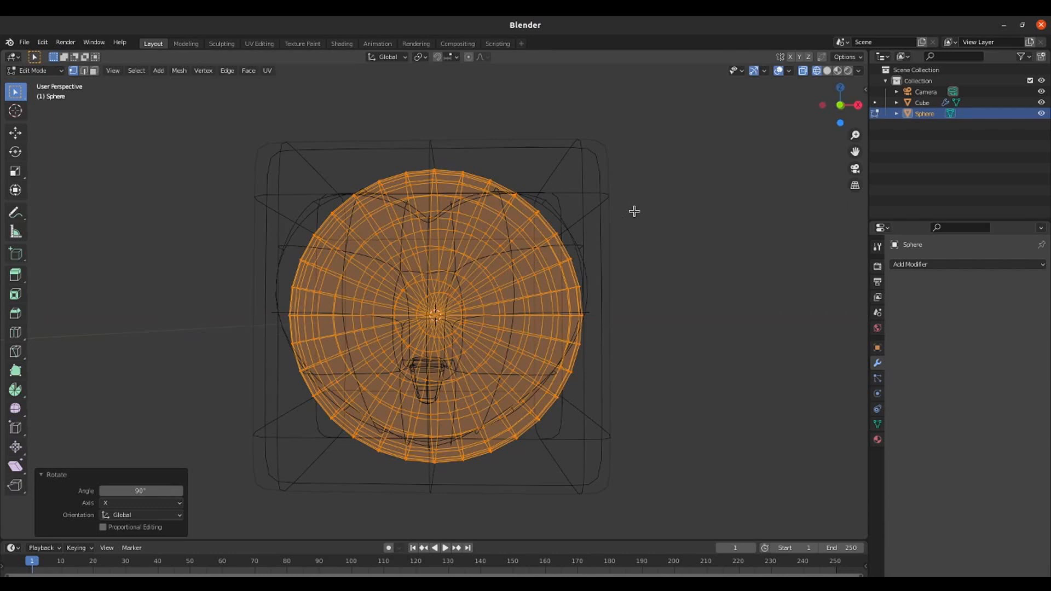
# - Scale the sphere mesh down to about 0.402, and by about 0.715 again in front view
pyautogui.press('s')
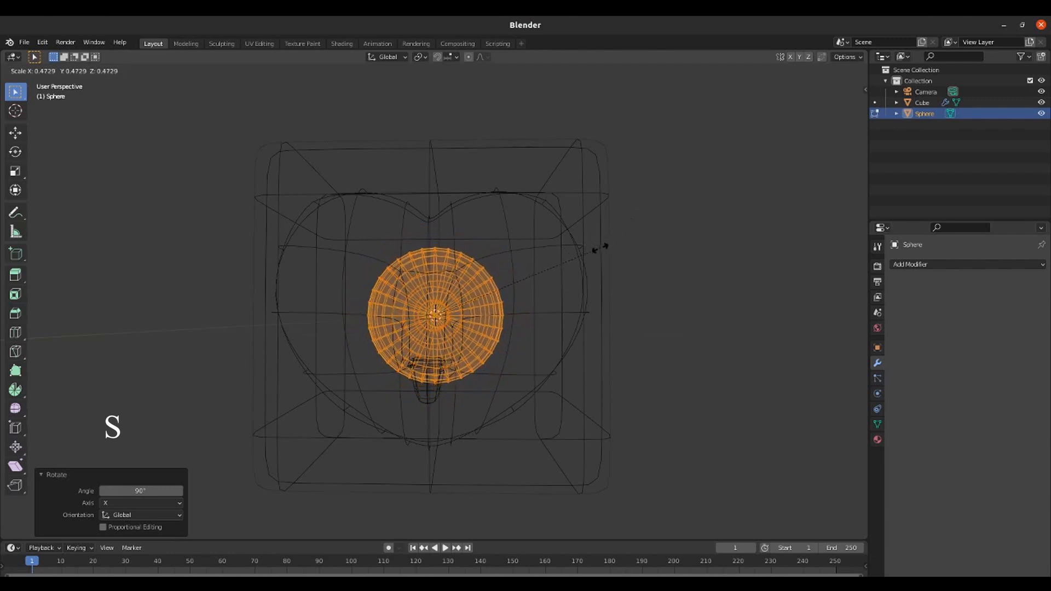
pyautogui.click(577, 263)
pyautogui.scroll(3, 537, 336)
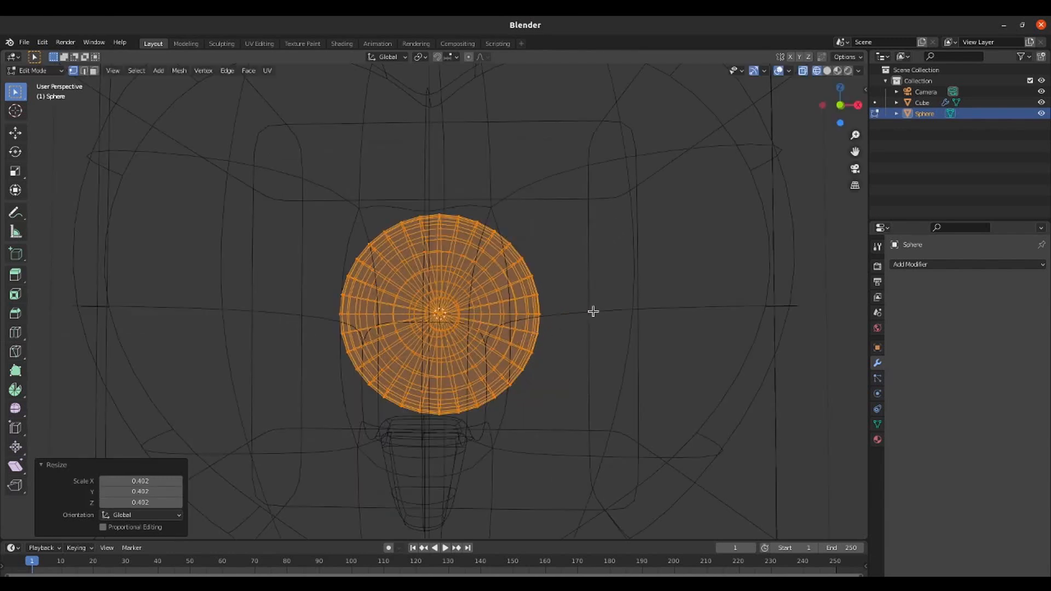
pyautogui.press('KP_1')
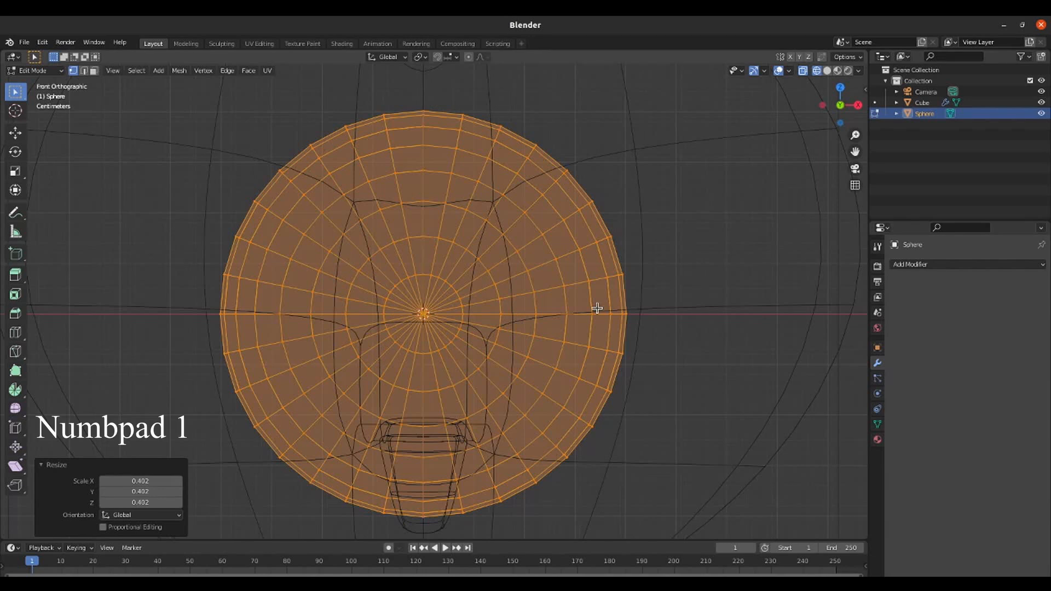
pyautogui.scroll(-3, 579, 296)
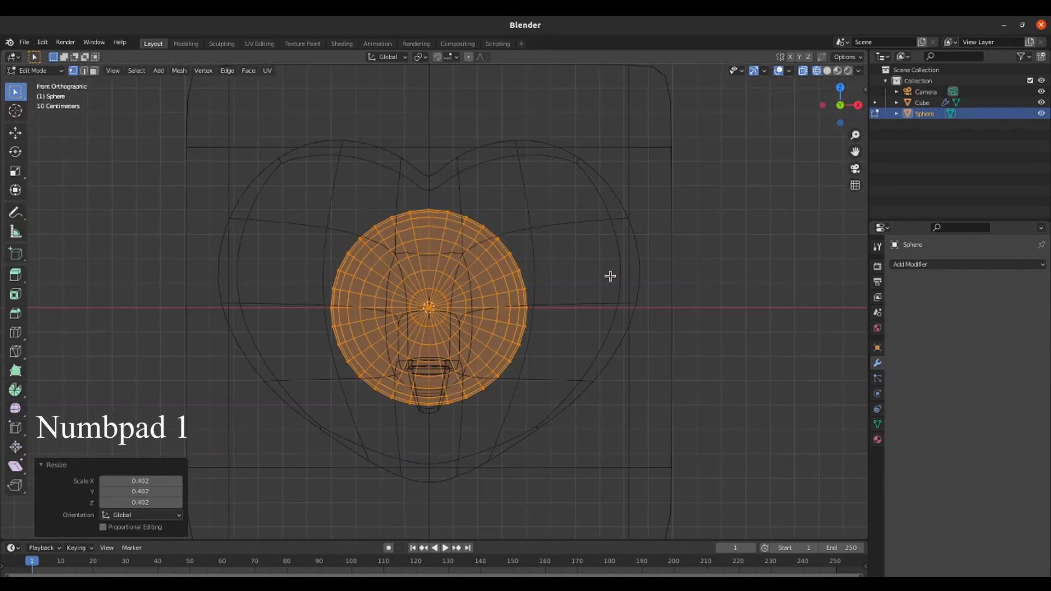
pyautogui.scroll(1, 591, 272)
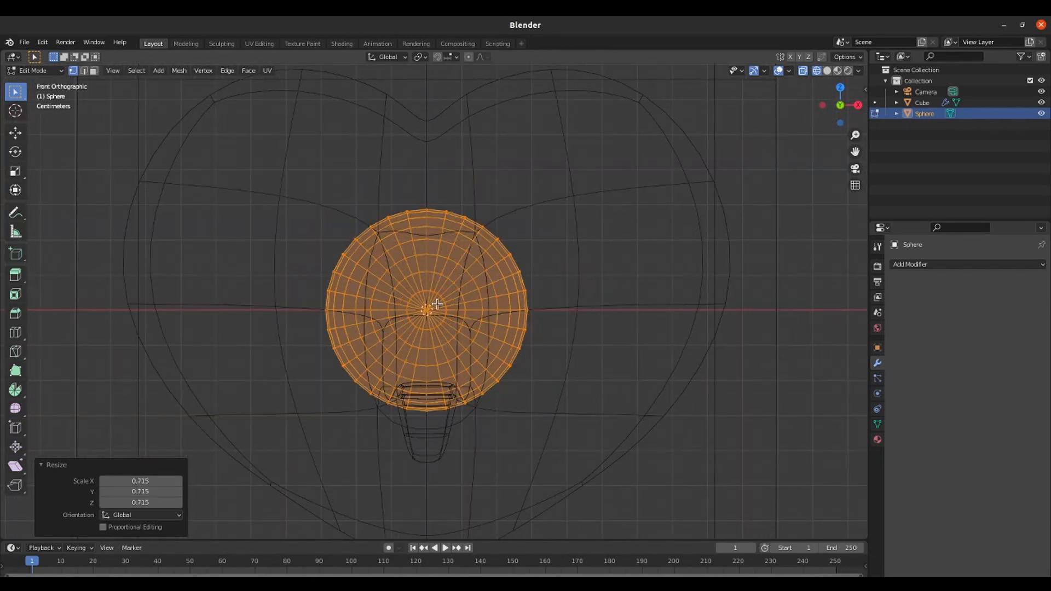
# - Place the sphere over one half of the heart, moving it about 0.47 m along X, 0.03 m up and -1.02 m along Y
pyautogui.press('g')
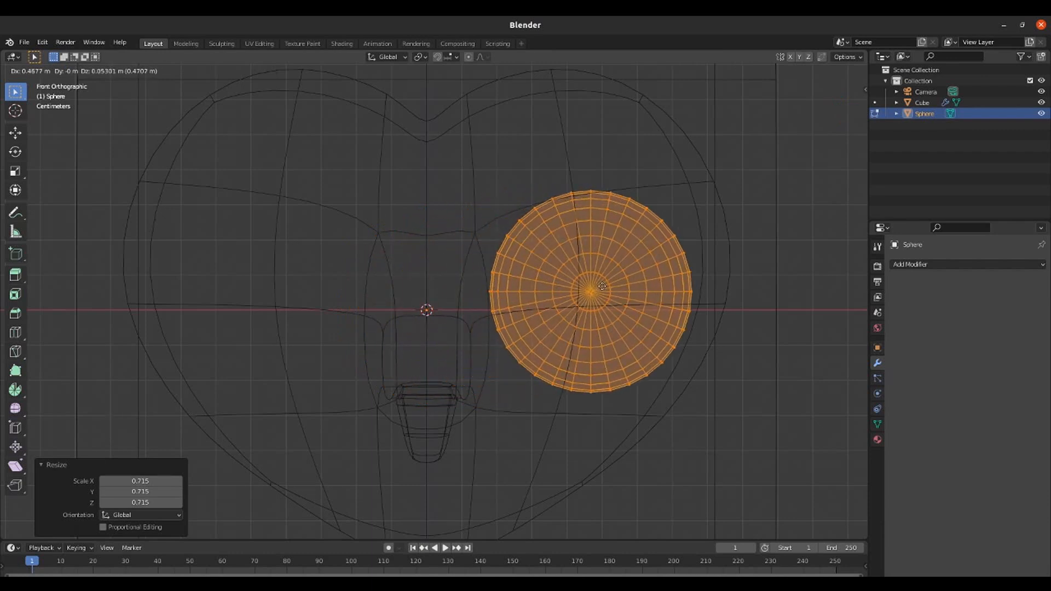
pyautogui.click(603, 294)
pyautogui.press('KP_3')
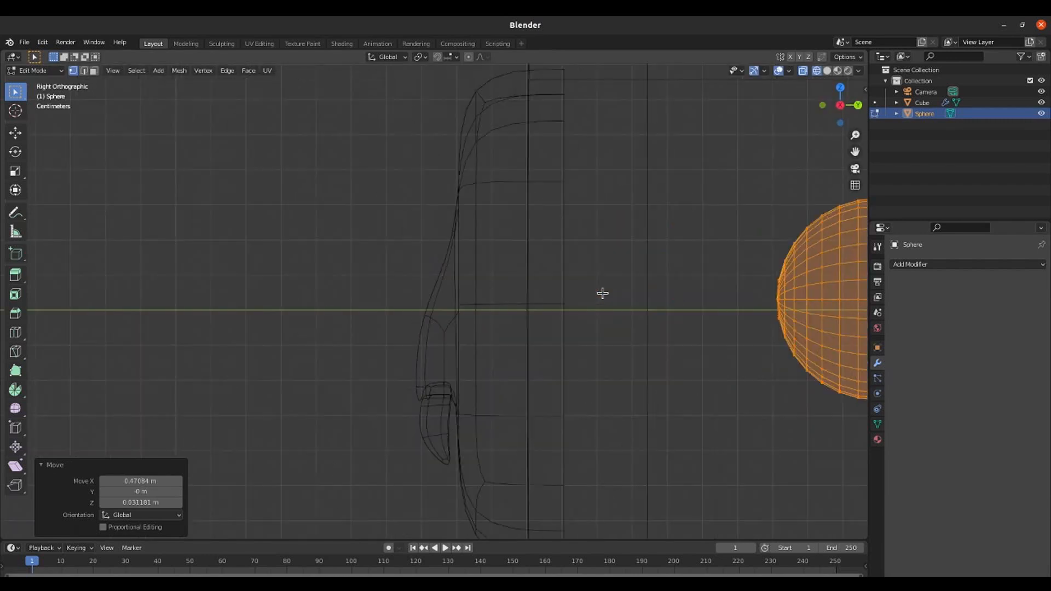
pyautogui.scroll(-2, 602, 294)
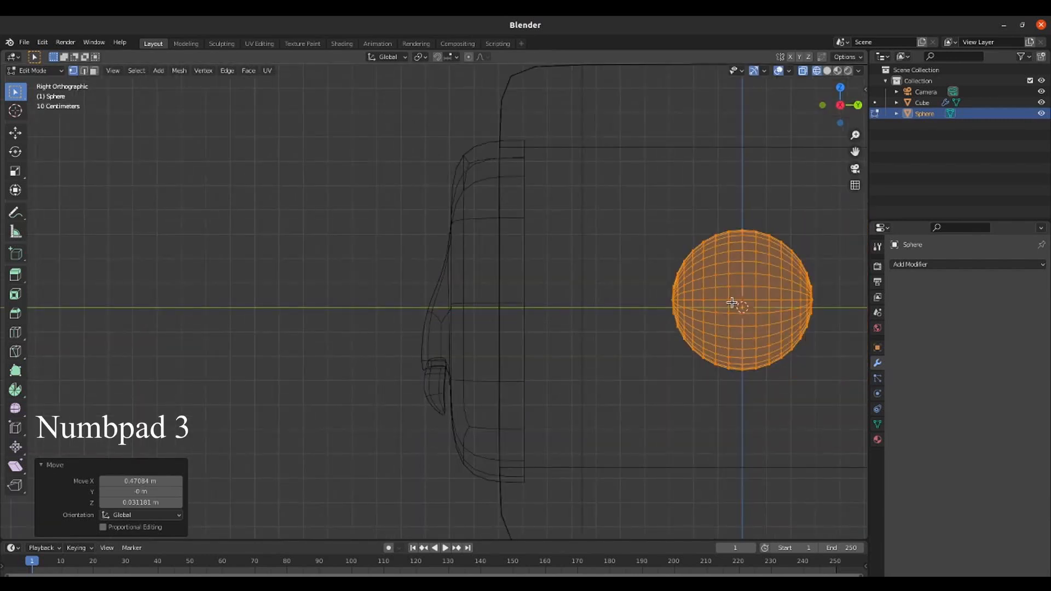
pyautogui.press('g')
pyautogui.press('y')
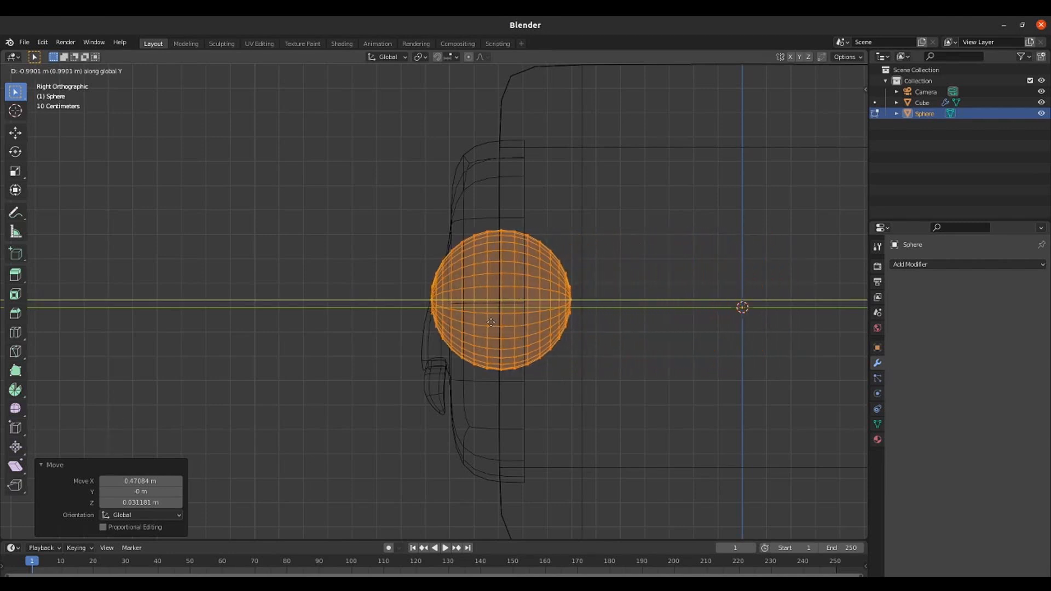
pyautogui.click(473, 326)
pyautogui.scroll(4, 451, 330)
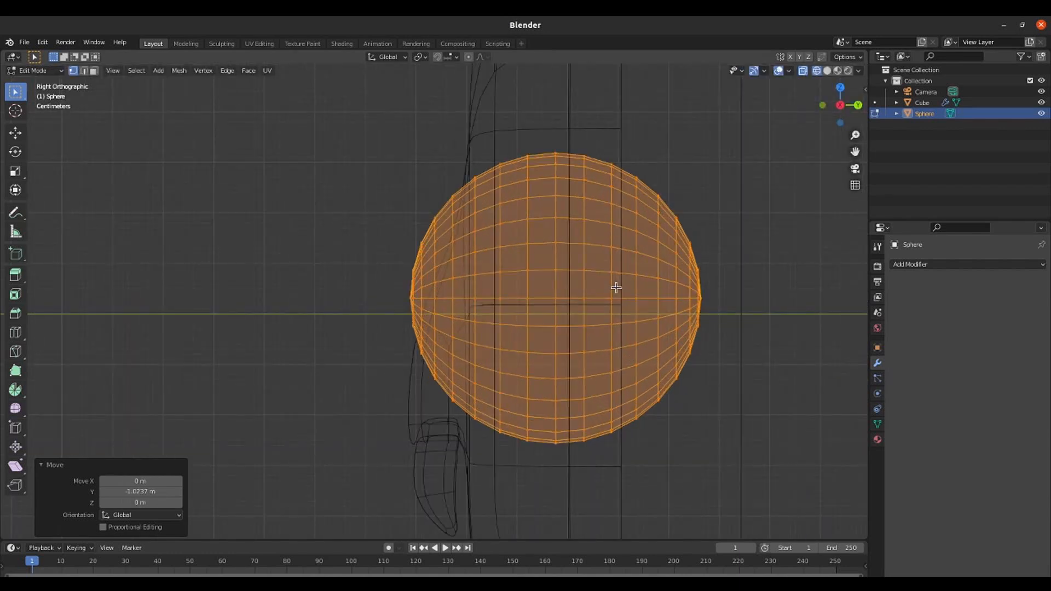
# - In solid shading, move the sphere about 0.031 m further forward along Y so it bulges more from the heart
pyautogui.hotkey('shift', 'z')
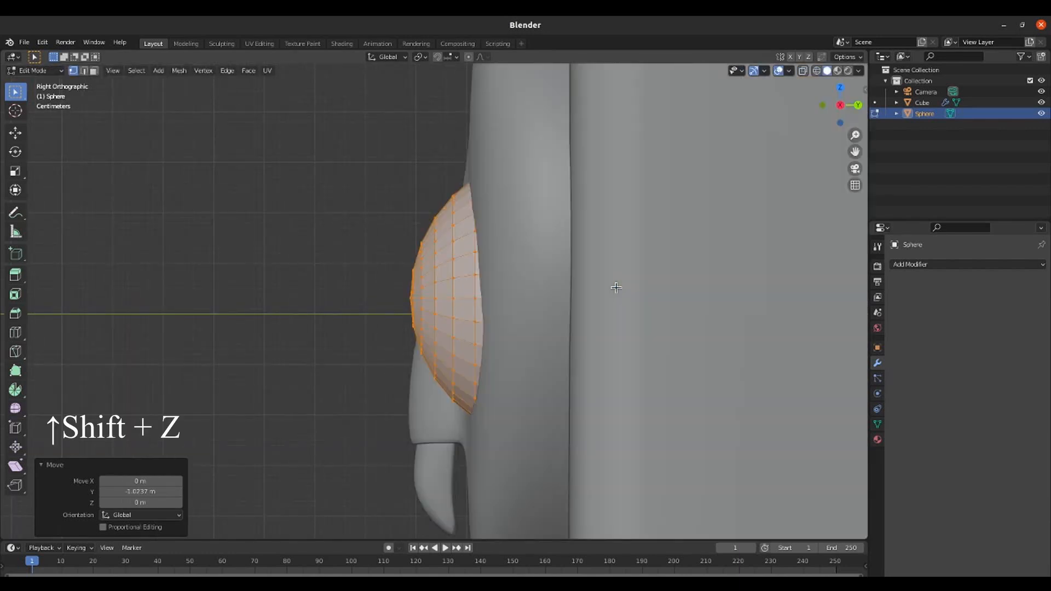
pyautogui.scroll(-3, 616, 288)
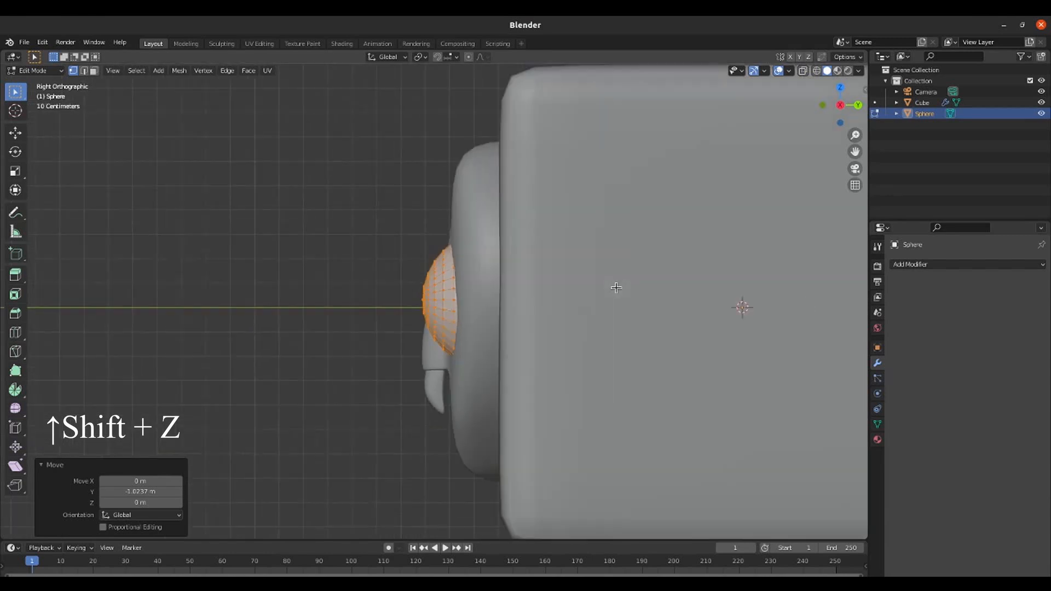
pyautogui.press('g')
pyautogui.press('y')
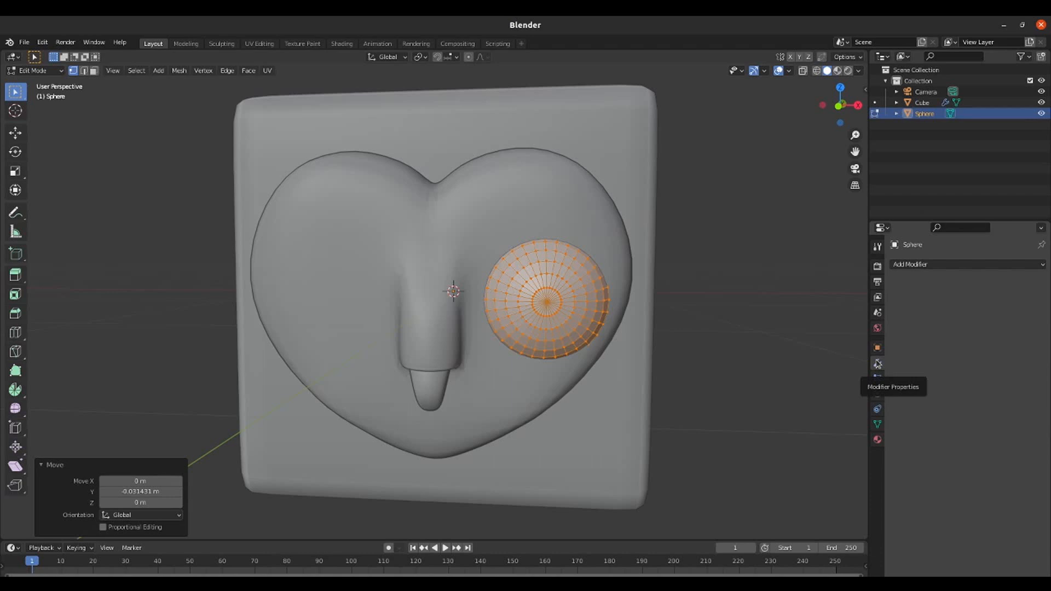
# - Add a Mirror modifier on the X axis to the sphere and shade the object smooth in Object Mode
pyautogui.click(909, 265)
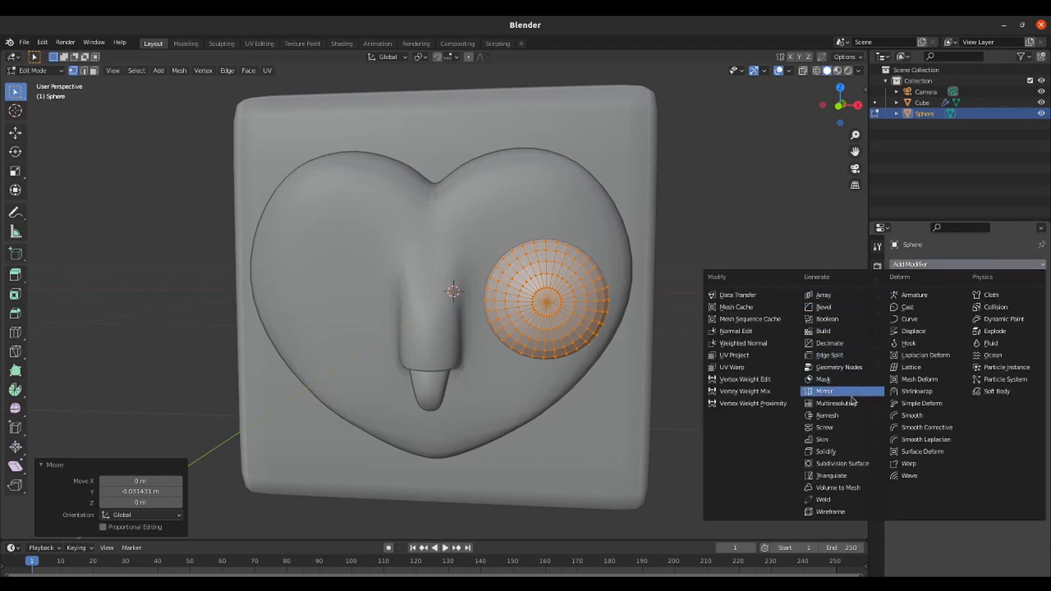
pyautogui.click(825, 391)
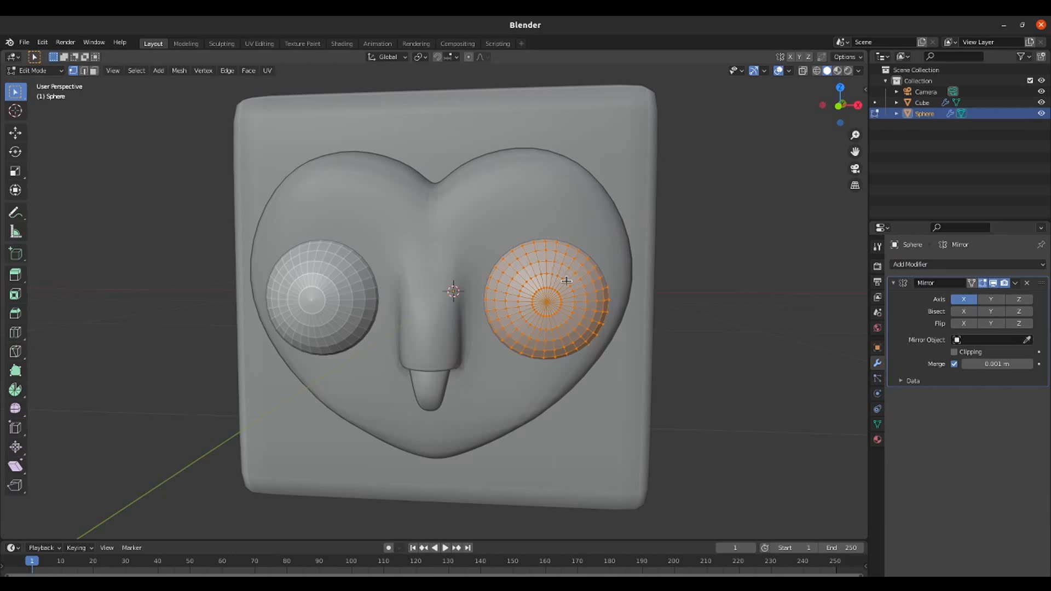
pyautogui.press('Tab')
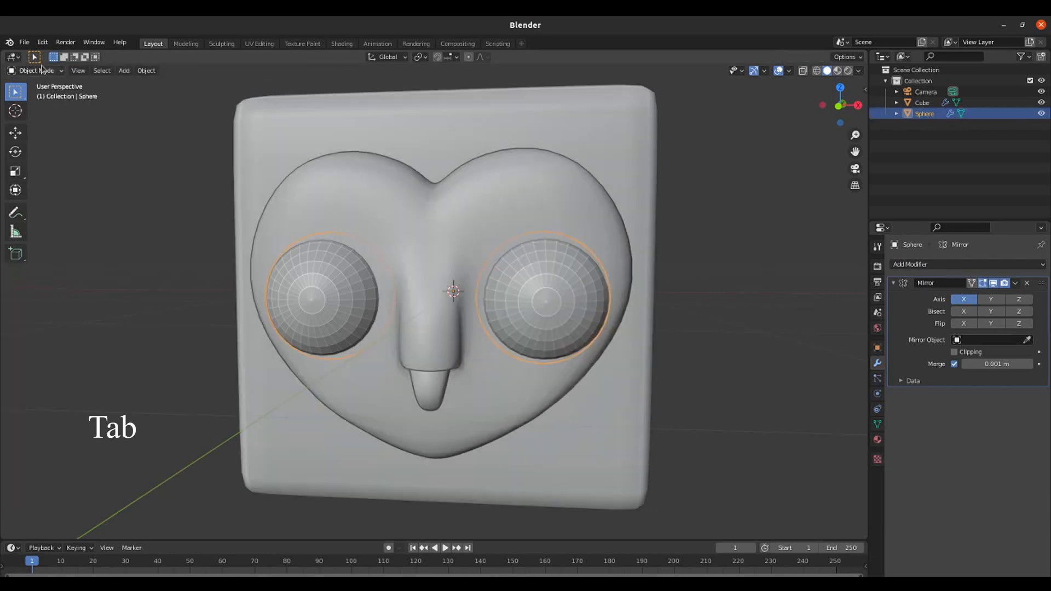
pyautogui.rightClick(553, 280)
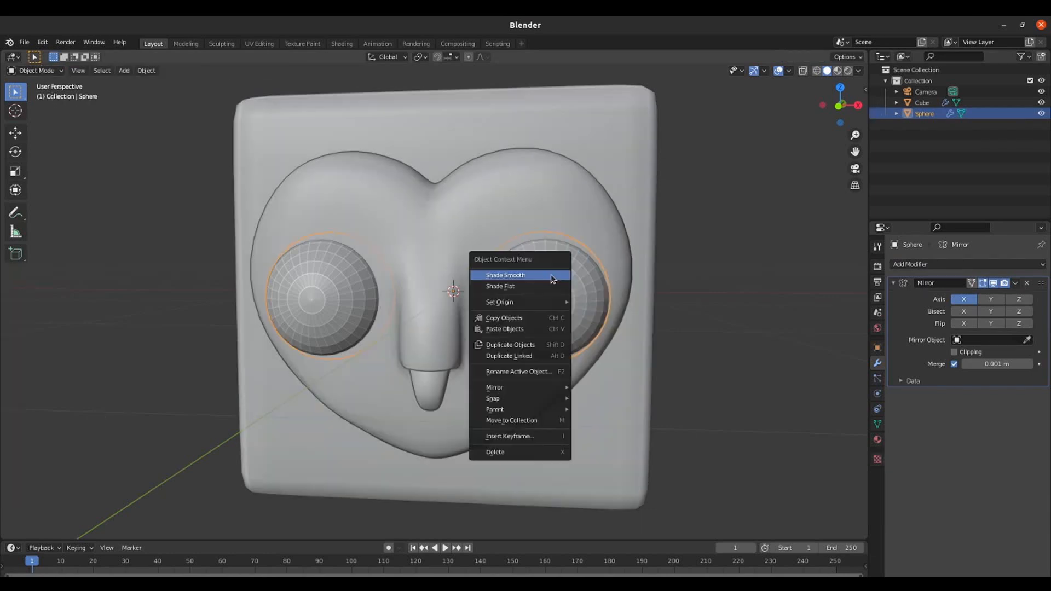
pyautogui.click(553, 276)
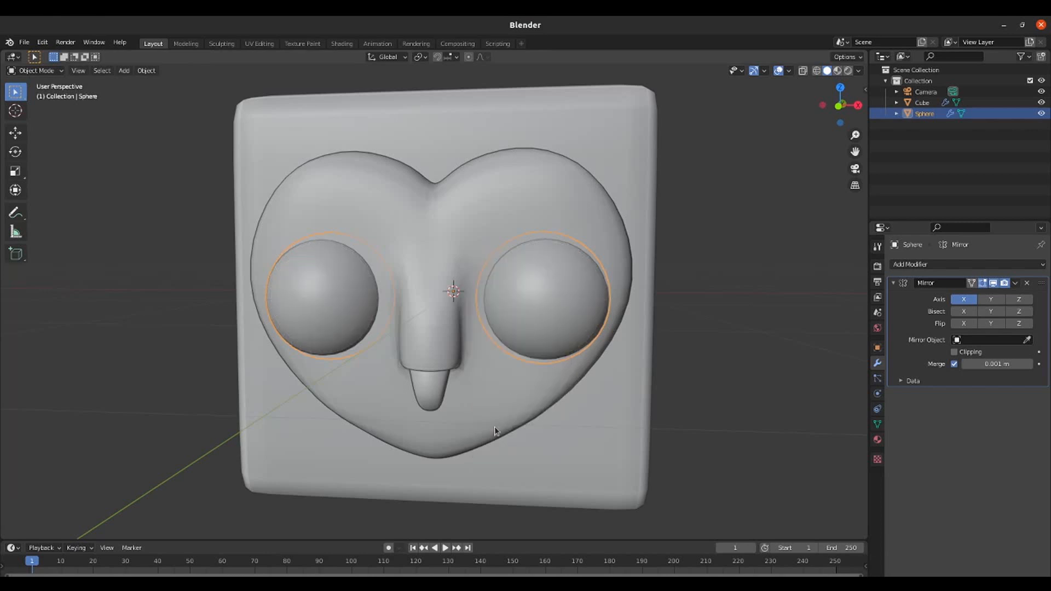
# - Inset the four faces of the cube mesh surrounding the eye on the heart by about 0.045 m
pyautogui.click(487, 183)
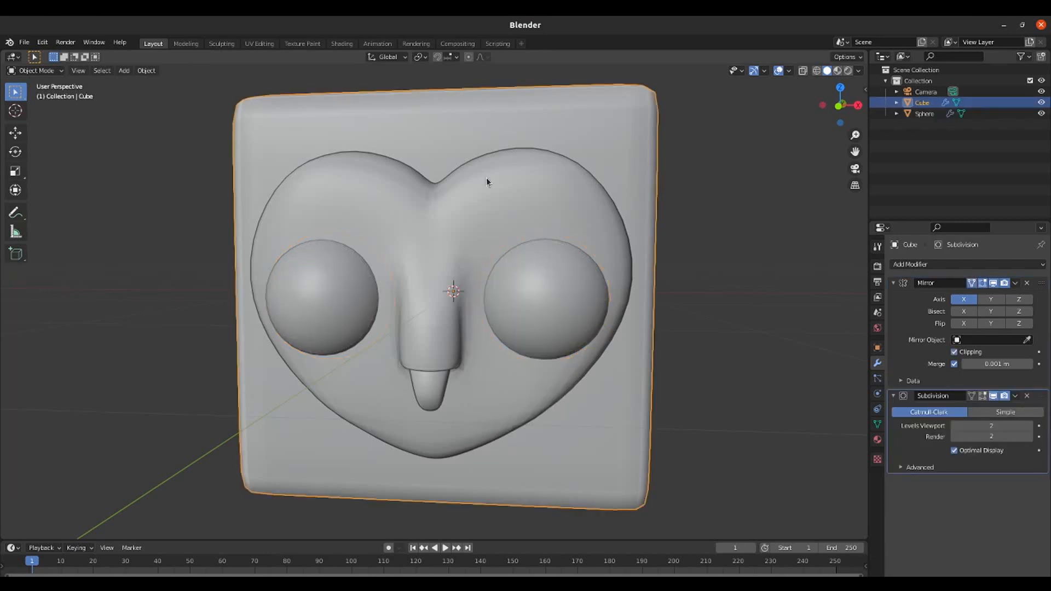
pyautogui.press('Tab')
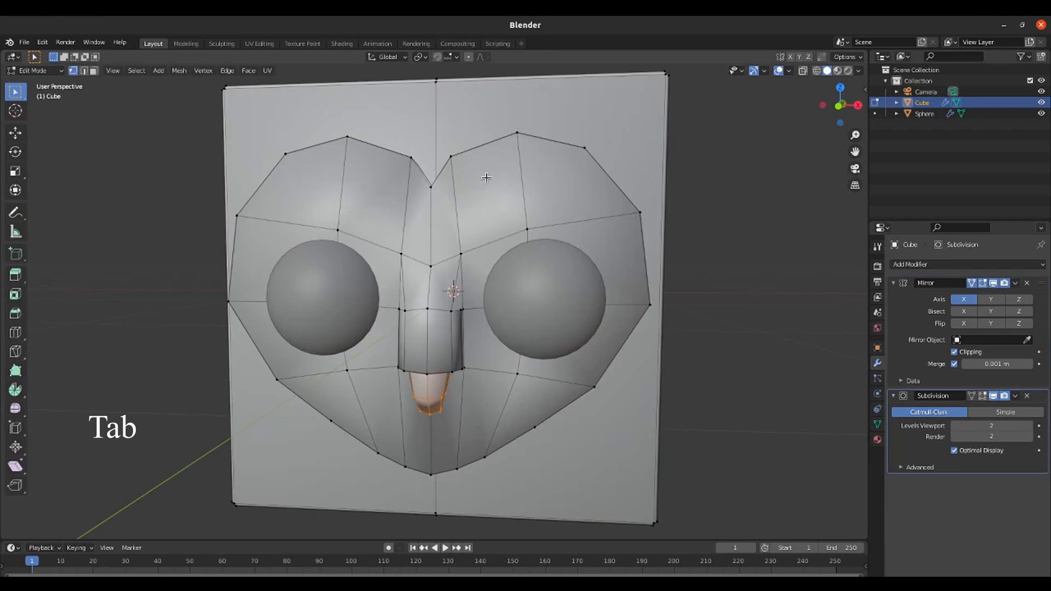
pyautogui.press('3')
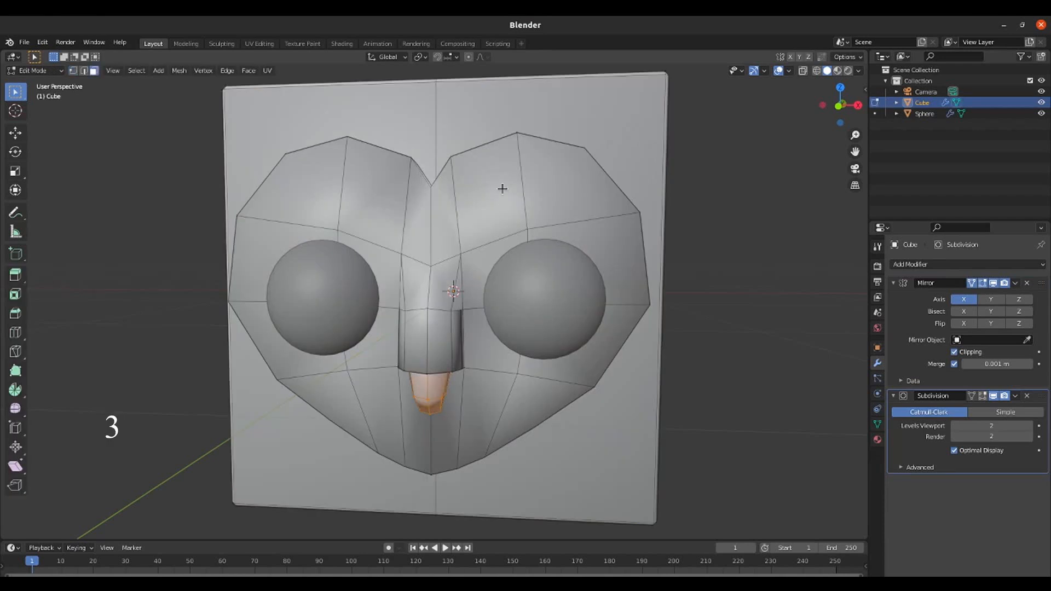
pyautogui.click(489, 259)
pyautogui.keyDown('shift'); pyautogui.click(611, 242); pyautogui.keyUp('shift')
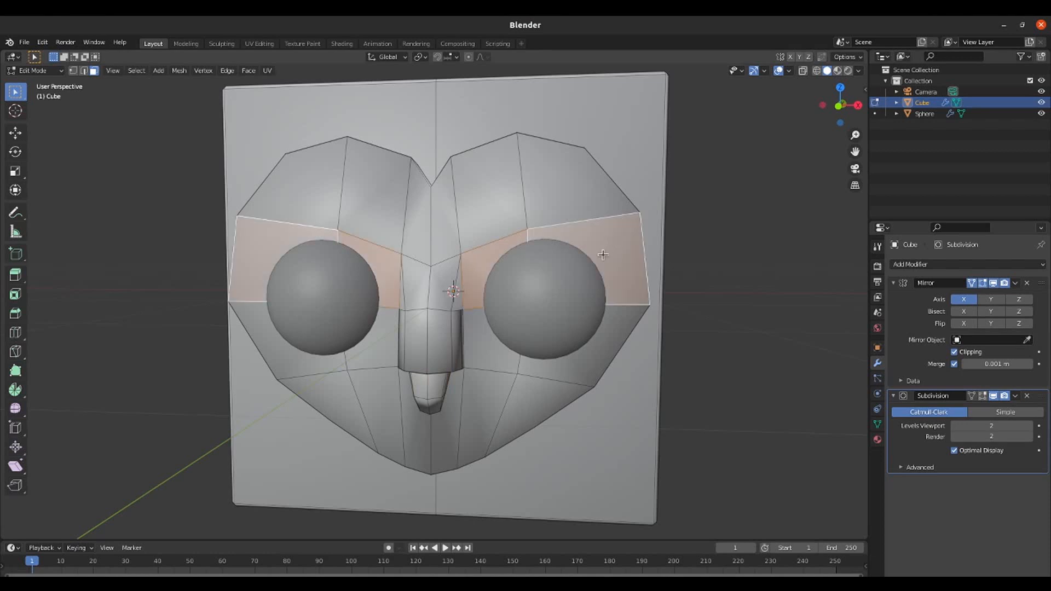
pyautogui.keyDown('shift'); pyautogui.click(580, 363); pyautogui.keyUp('shift')
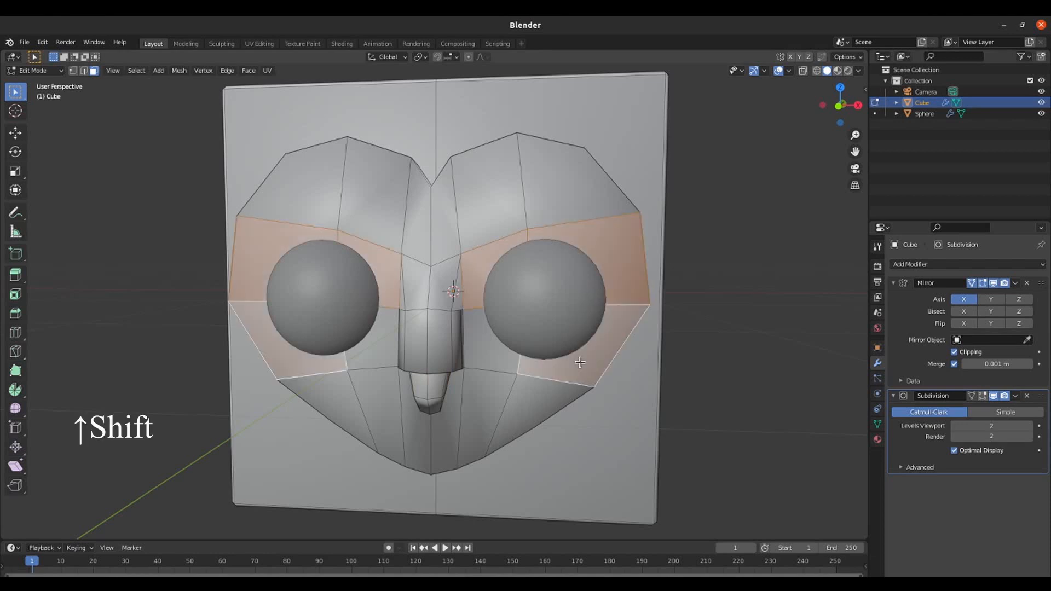
pyautogui.keyDown('shift'); pyautogui.click(487, 340); pyautogui.keyUp('shift')
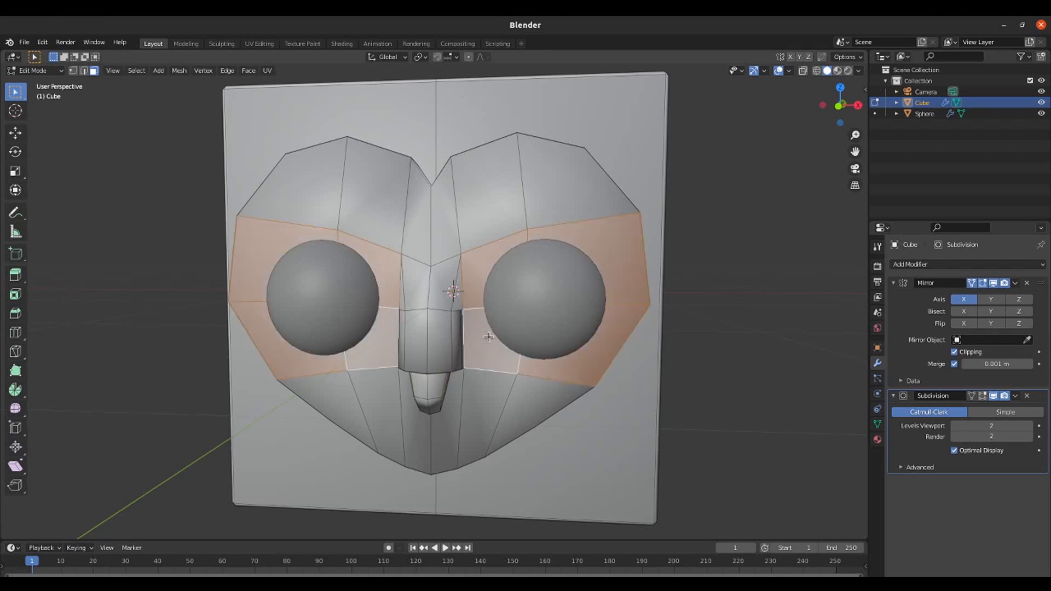
pyautogui.press('i')
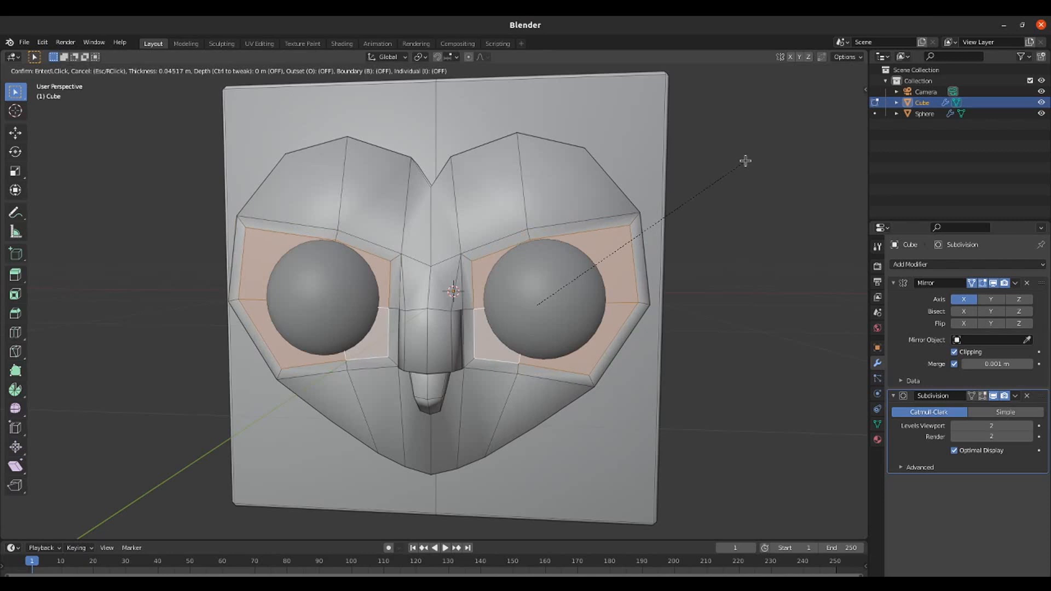
pyautogui.click(745, 160)
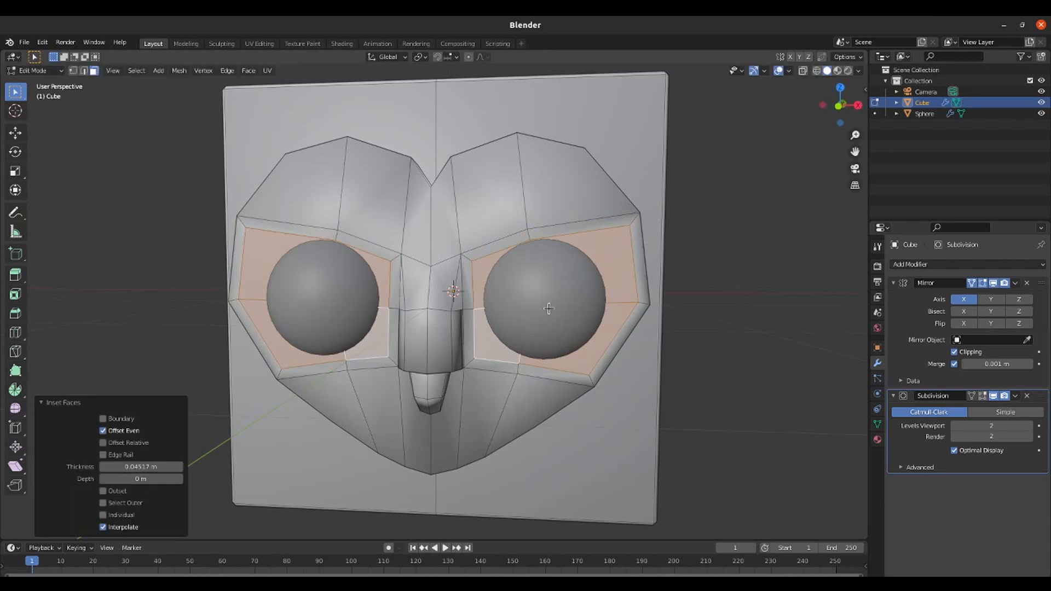
# - In front wireframe view, move the eye inset's upper outer, upper middle and lower middle vertices onto the sphere's outline
pyautogui.press('KP_1')
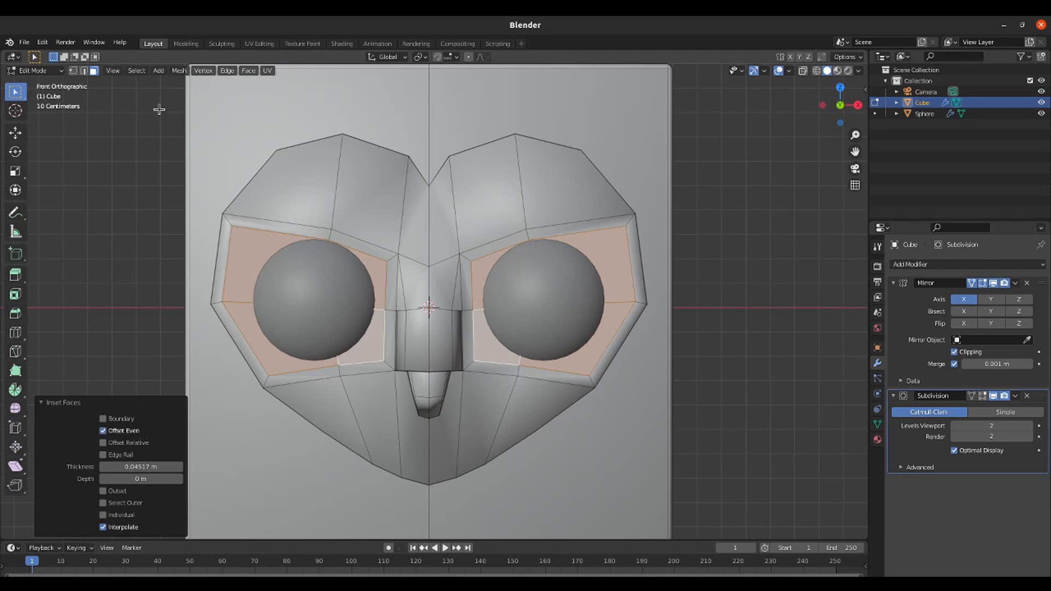
pyautogui.click(72, 71)
pyautogui.hotkey('shift', 'z')
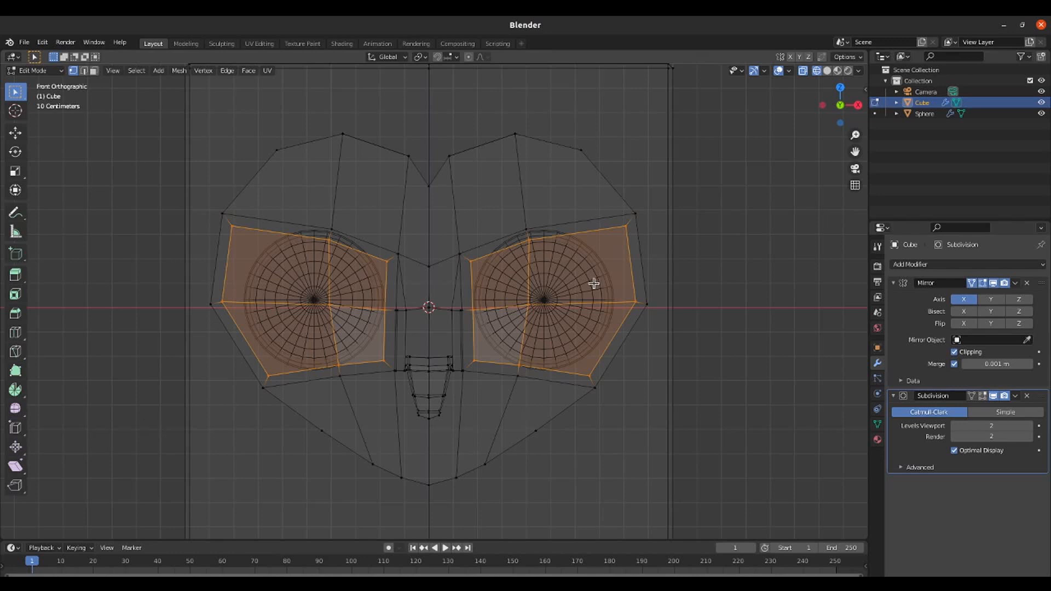
pyautogui.scroll(5, 605, 275)
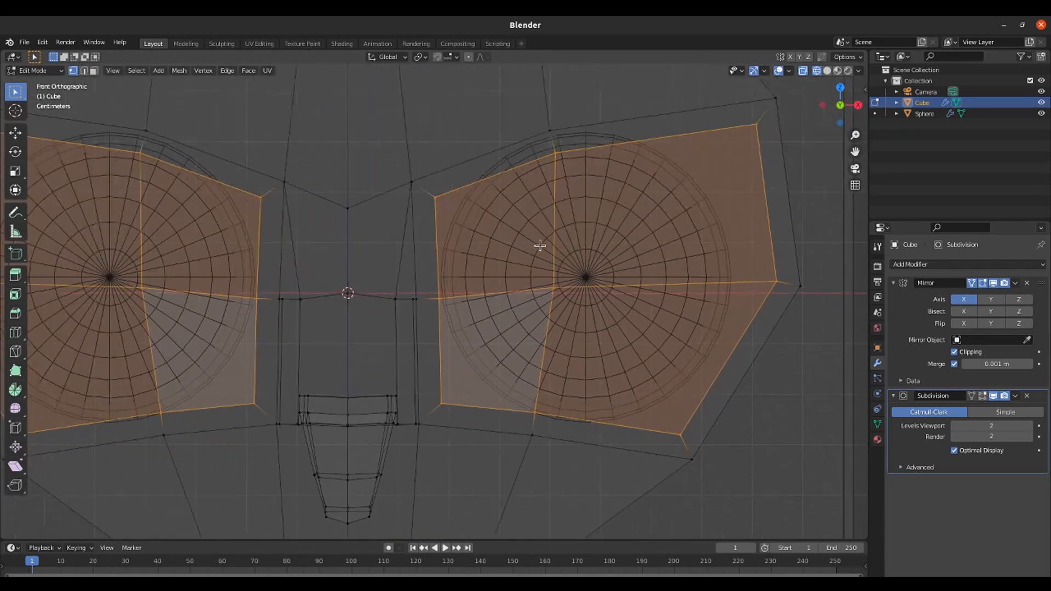
pyautogui.keyDown('shift'); pyautogui.moveTo(540, 246); pyautogui.dragTo(387, 244, button='middle'); pyautogui.keyUp('shift')
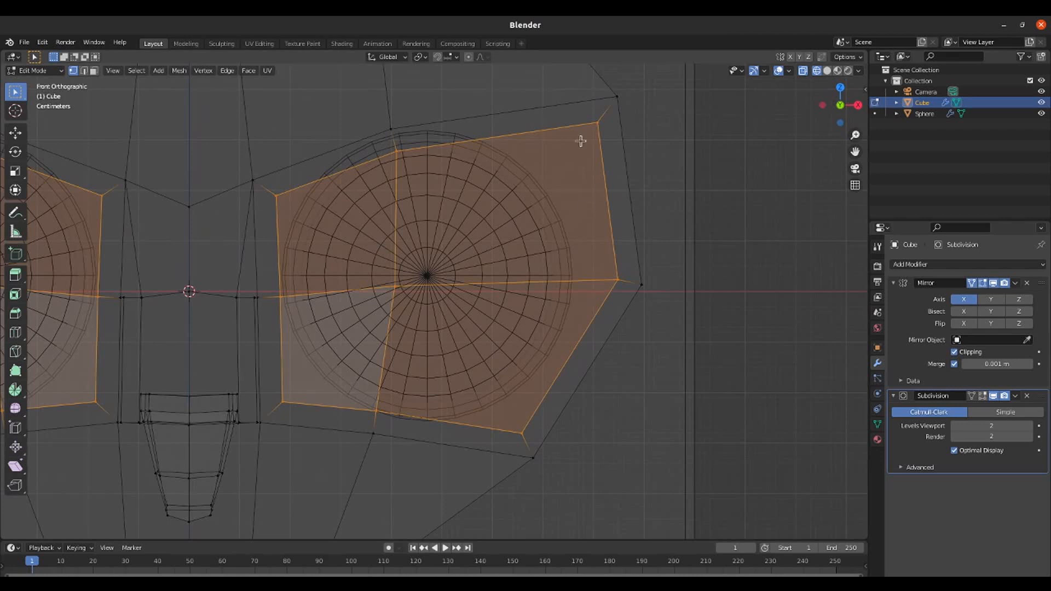
pyautogui.click(595, 123)
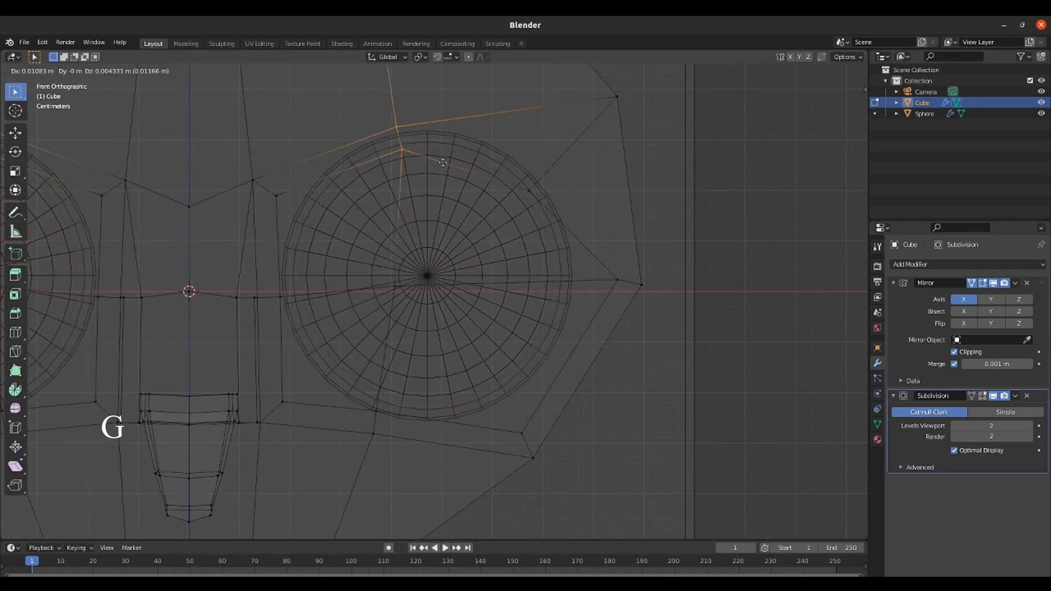
pyautogui.click(410, 322)
pyautogui.press('g')
pyautogui.click(410, 399)
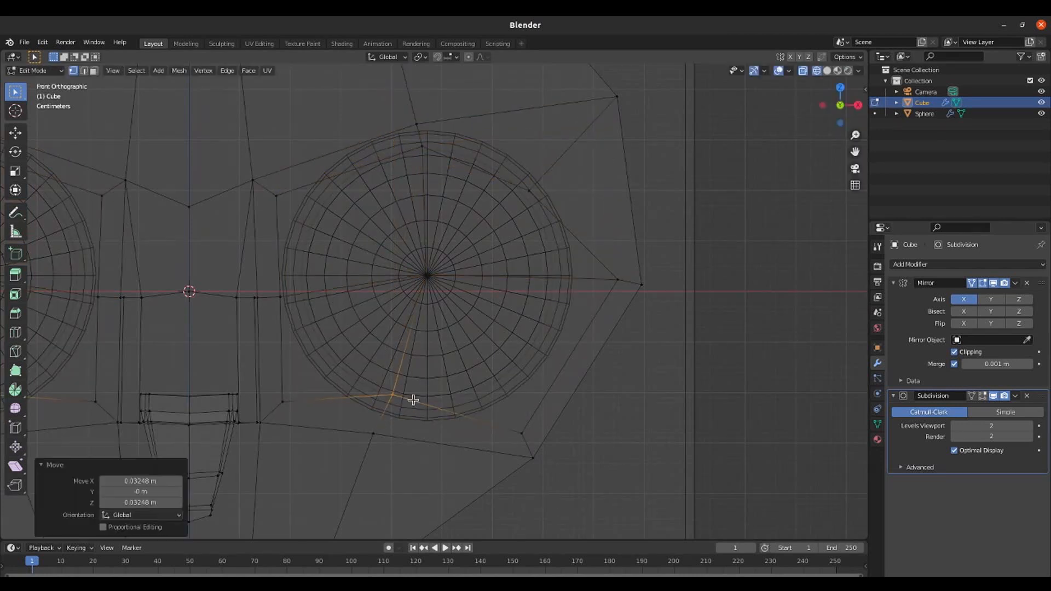
# - Move the eye inset's lower outer, outer side and inner vertices onto the sphere's outline to round off the loop
pyautogui.click(521, 431)
pyautogui.press('g')
pyautogui.click(486, 389)
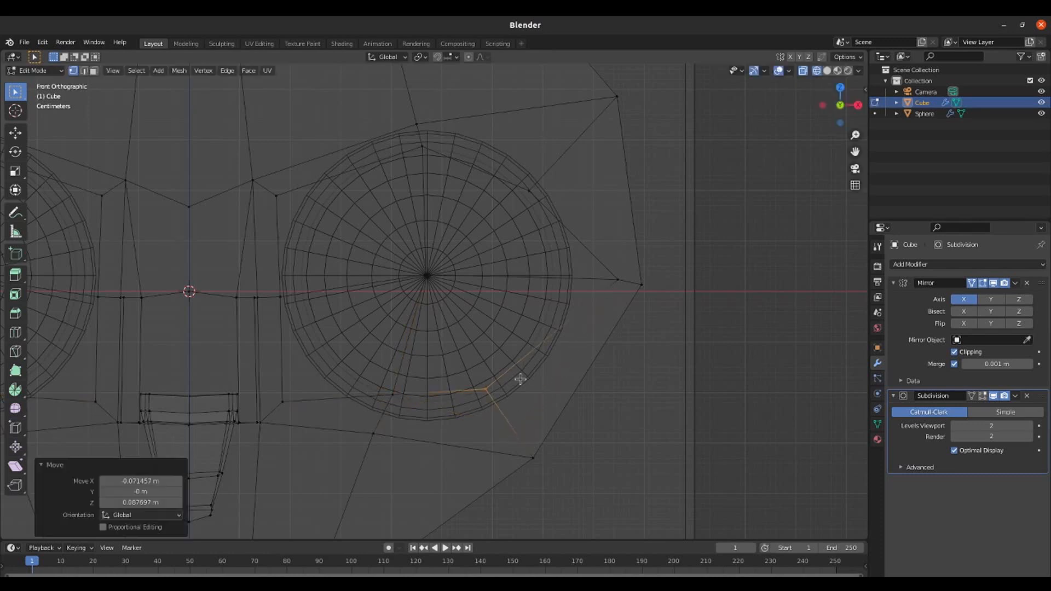
pyautogui.click(616, 280)
pyautogui.press('g')
pyautogui.click(554, 282)
pyautogui.click(297, 216)
pyautogui.press('g')
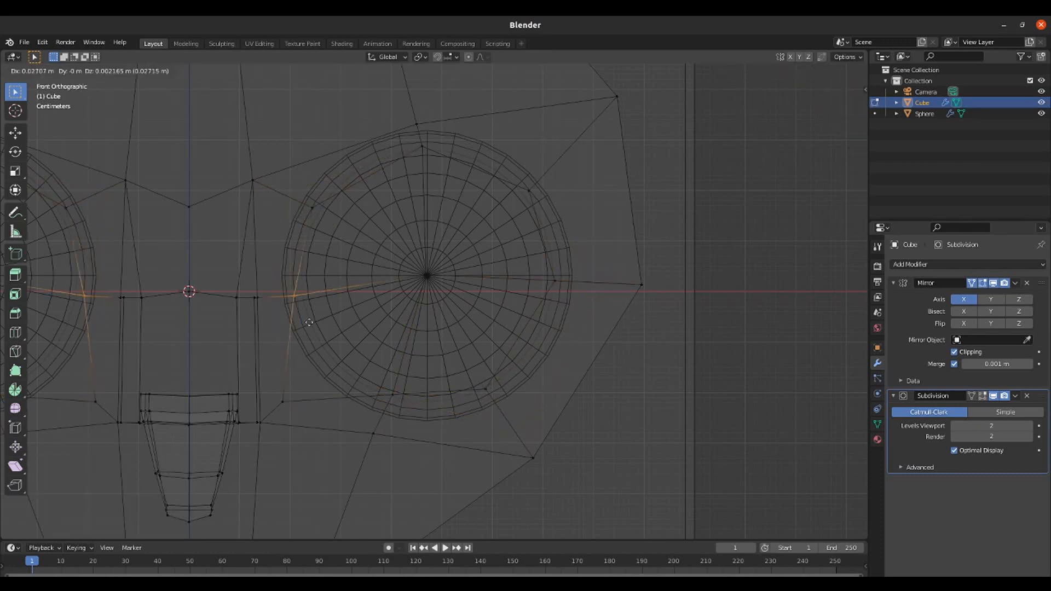
pyautogui.click(344, 355)
# - Select the four rounded inset faces in solid shading, hiding the sphere meanwhile, and extrude them about 0.099 m inward
pyautogui.scroll(-2, 486, 242)
pyautogui.press('3')
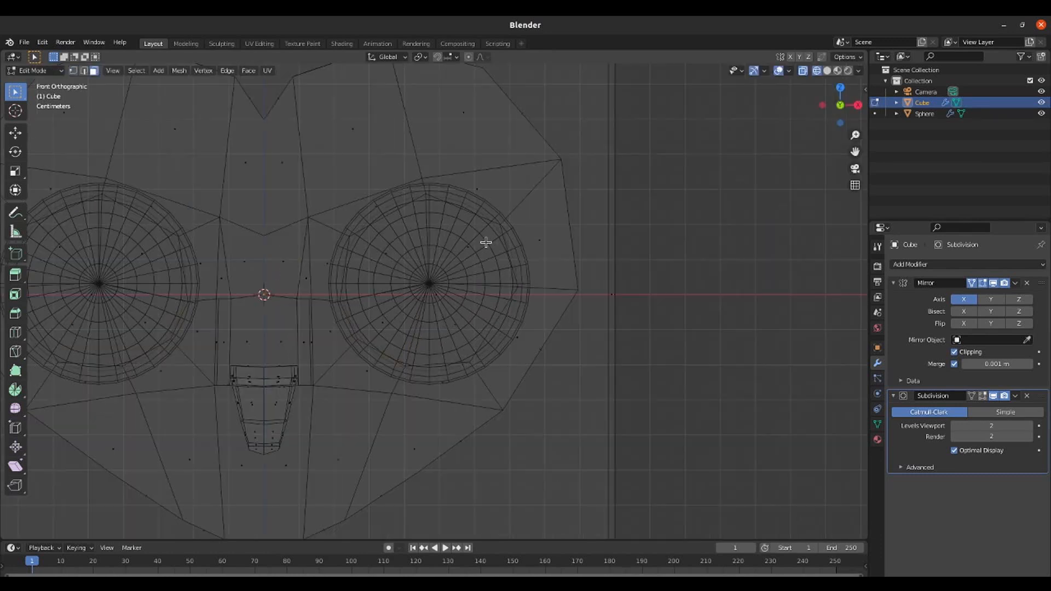
pyautogui.hotkey('shift', 'z')
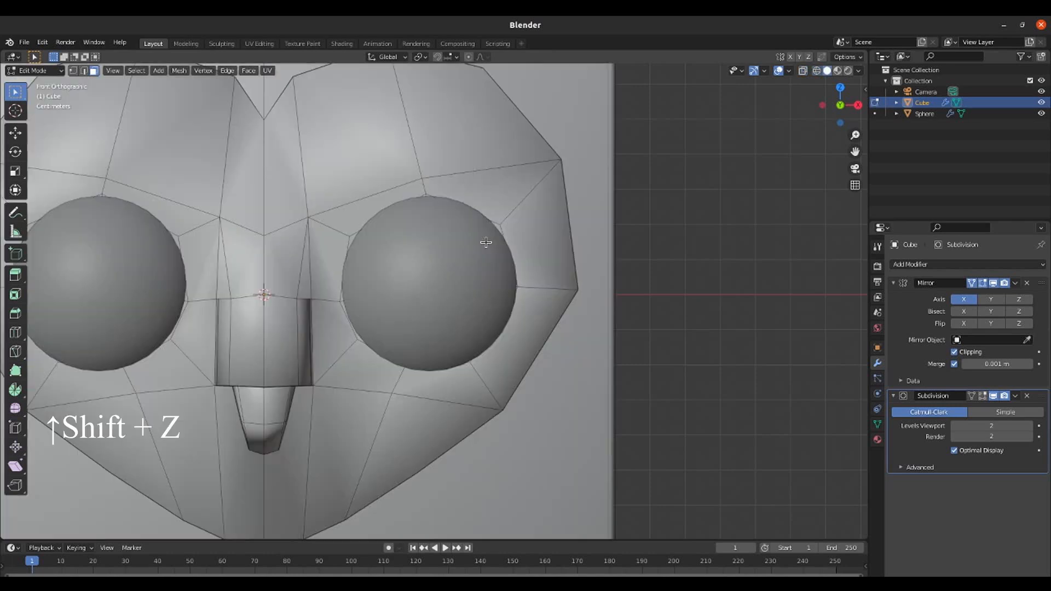
pyautogui.moveTo(542, 223); pyautogui.dragTo(515, 241, button='middle')
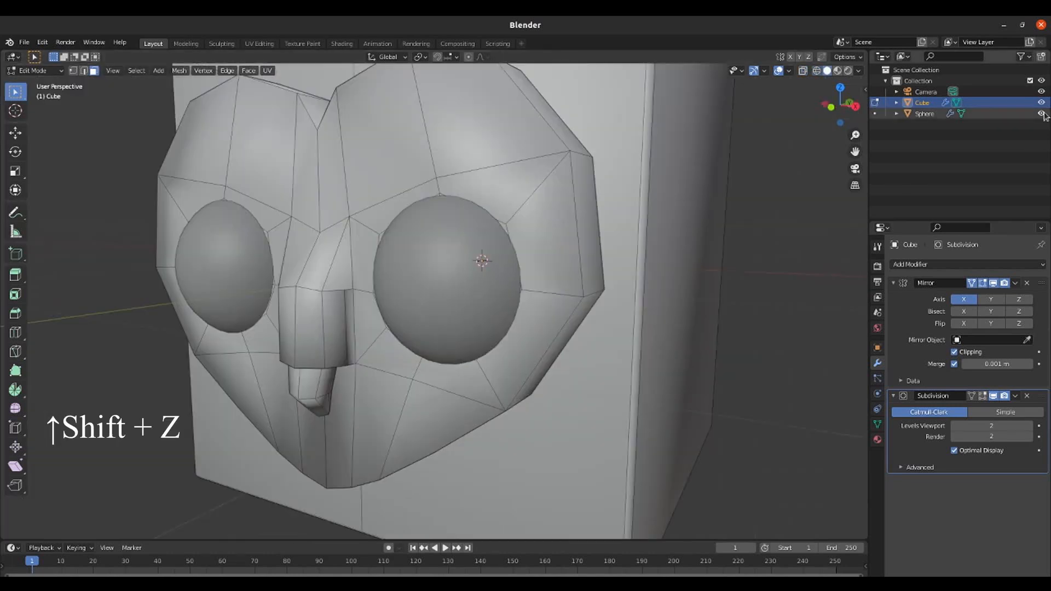
pyautogui.click(1042, 114)
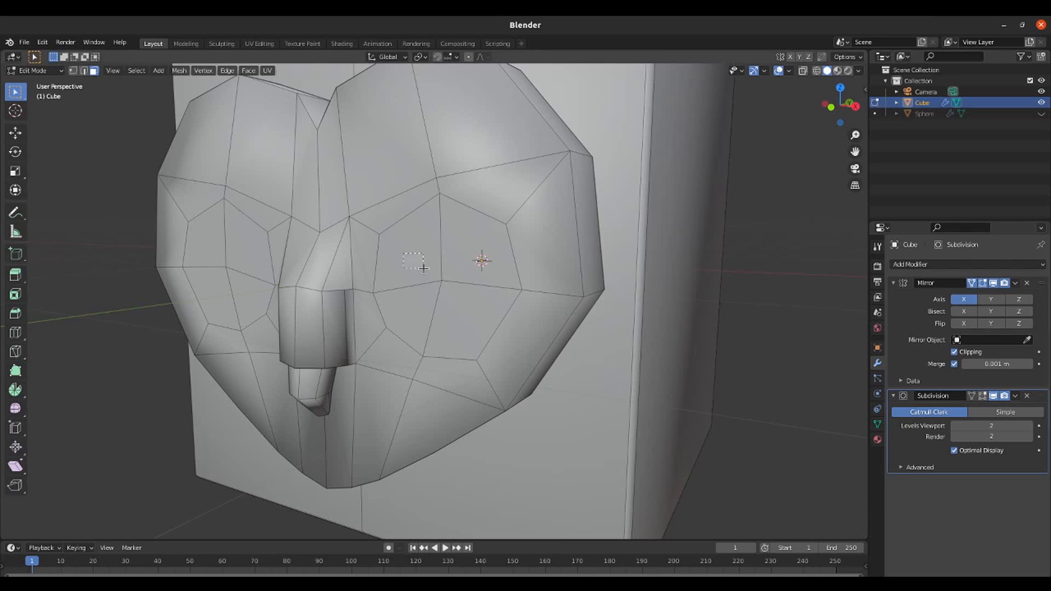
pyautogui.moveTo(404, 253); pyautogui.dragTo(471, 308)
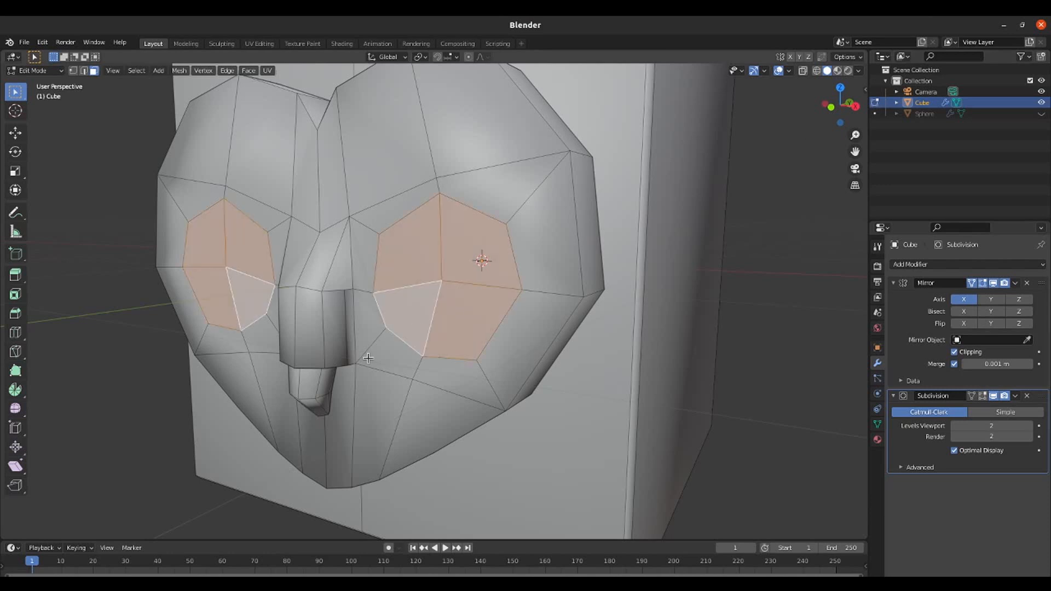
pyautogui.click(1042, 113)
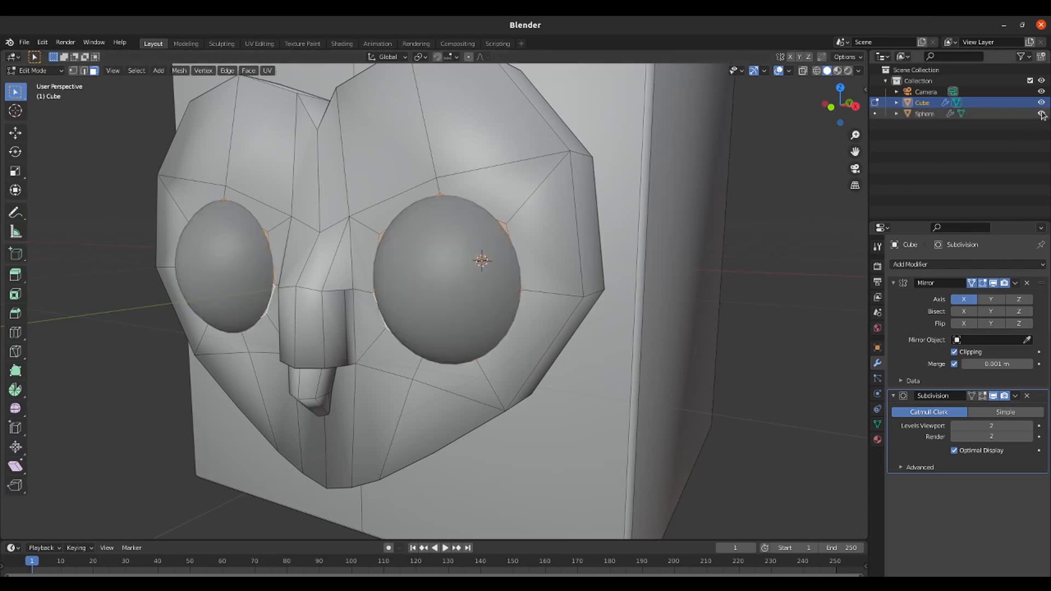
pyautogui.press('e')
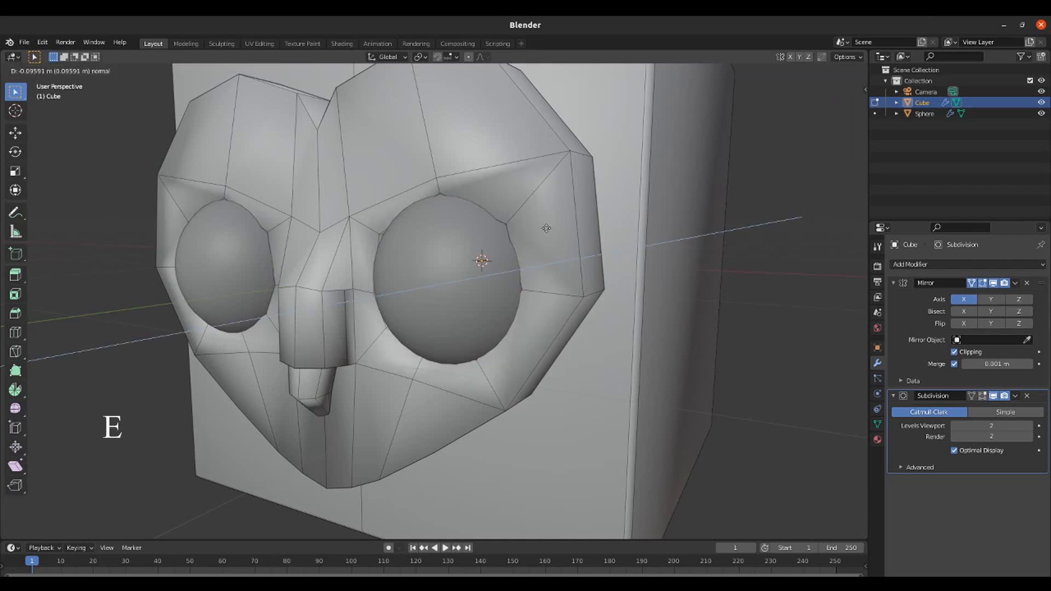
pyautogui.click(532, 232)
# - Enable the Subdivision modifier's display in Edit Mode and inspect the eye sockets with the sphere hidden and shown
pyautogui.moveTo(341, 201); pyautogui.dragTo(384, 203, button='middle')
pyautogui.scroll(-2, 384, 202)
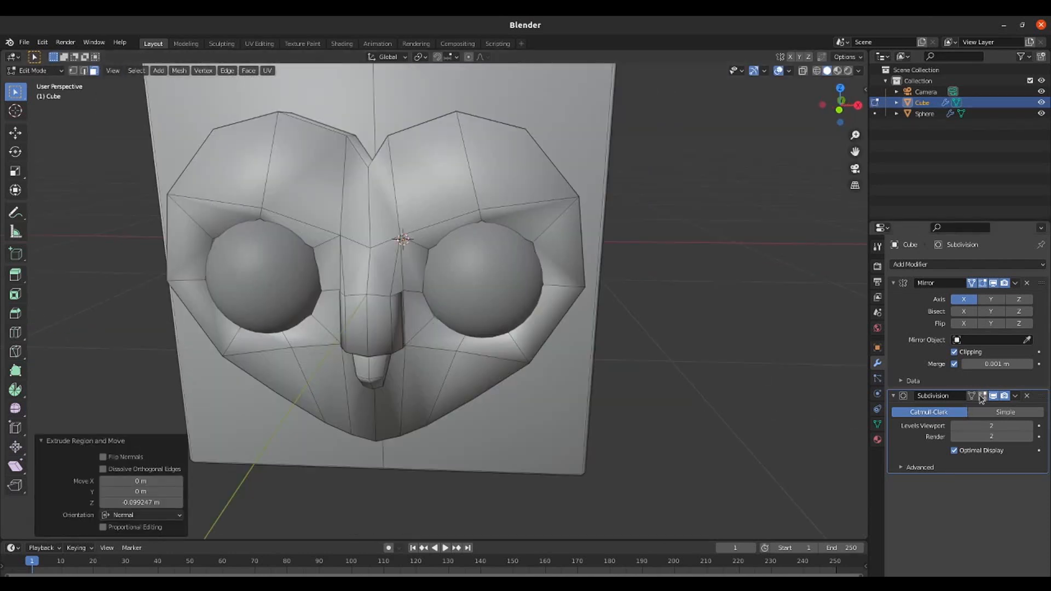
pyautogui.click(984, 398)
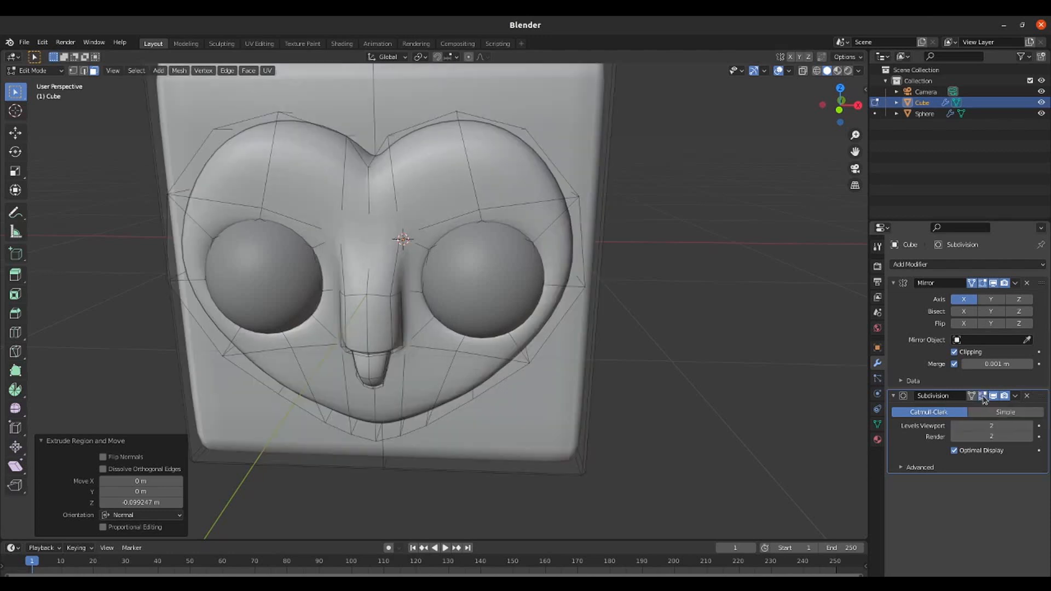
pyautogui.moveTo(575, 265); pyautogui.dragTo(607, 249, button='middle')
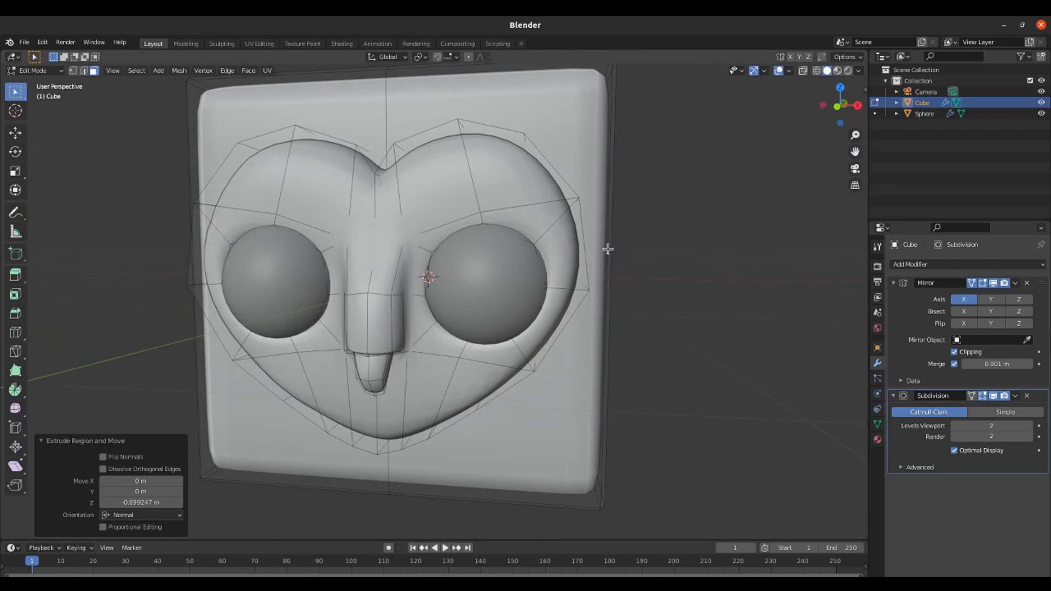
pyautogui.click(1041, 114)
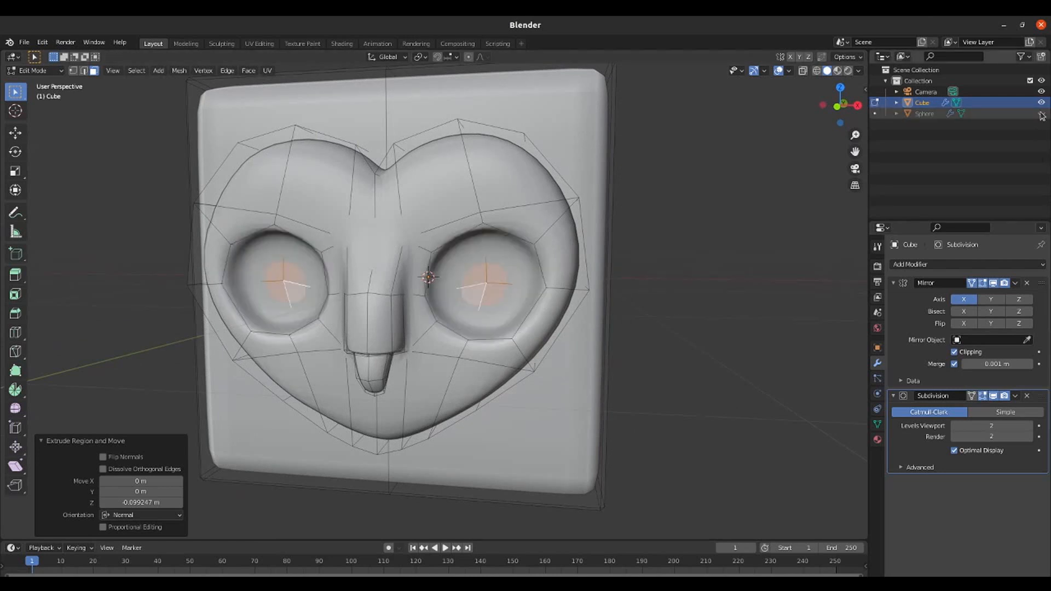
pyautogui.click(1041, 114)
pyautogui.click(1042, 114)
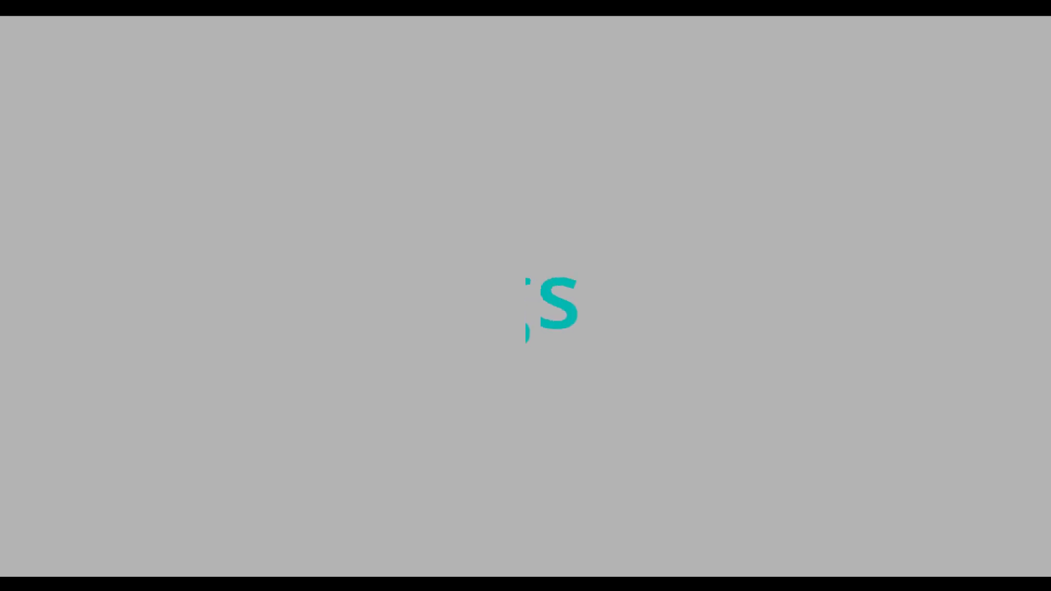
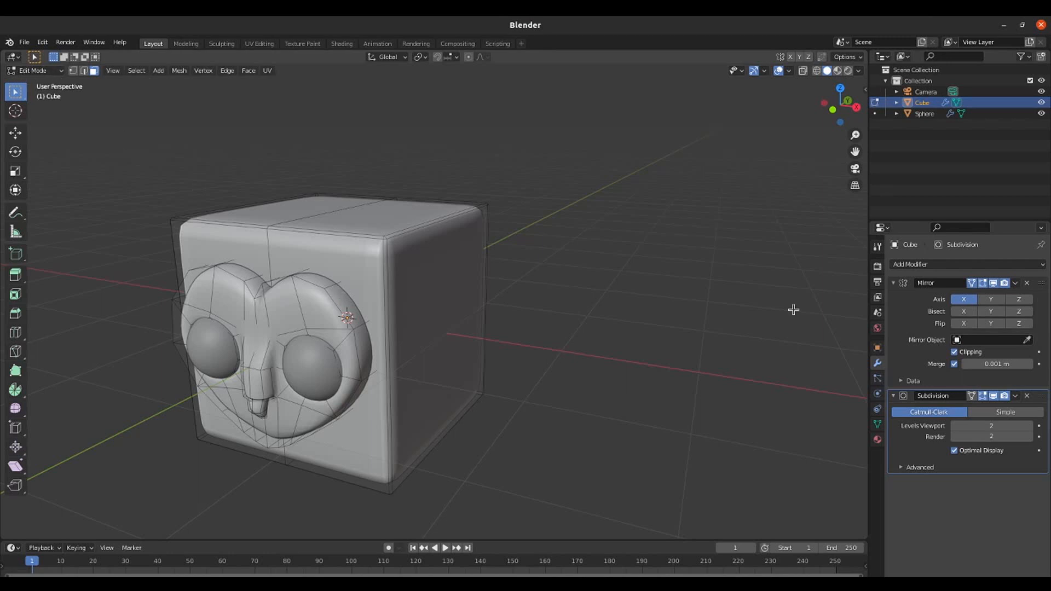
# - Disable Clipping on the cube's Mirror modifier and add a 2 m cube to the mesh
pyautogui.click(958, 353)
pyautogui.hotkey('shift', 'a')
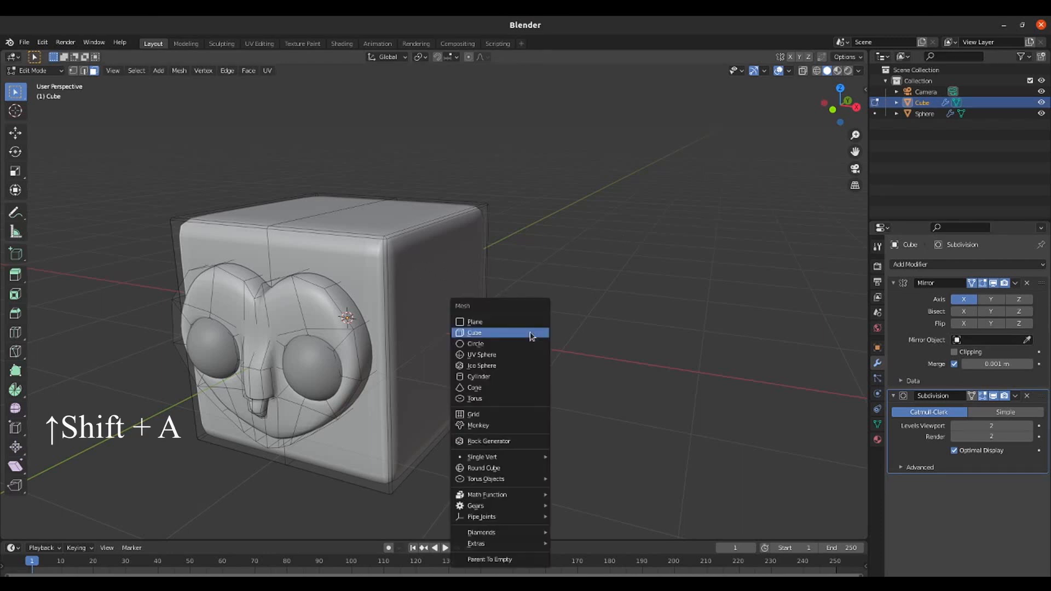
pyautogui.click(529, 333)
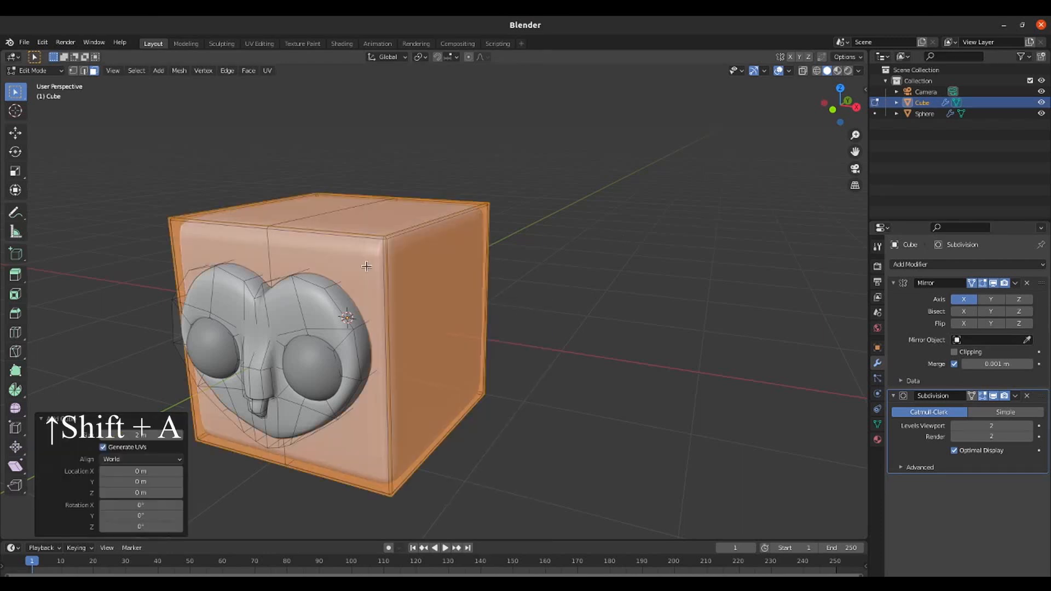
# - Move the added cube about 2.08 m along X and turn off the Subdivision modifier's display in Edit Mode
pyautogui.press('g')
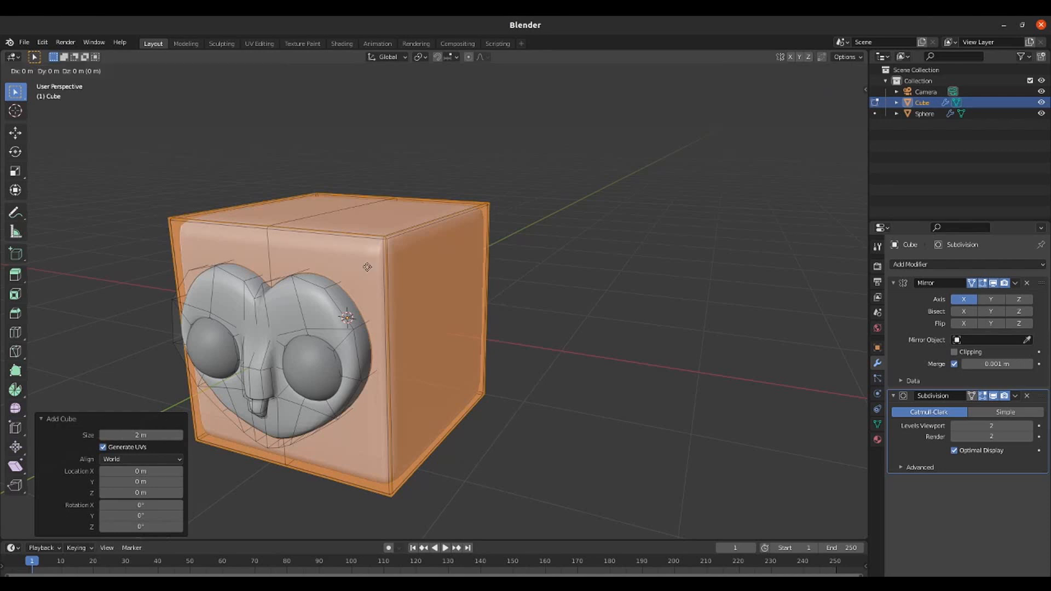
pyautogui.press('x')
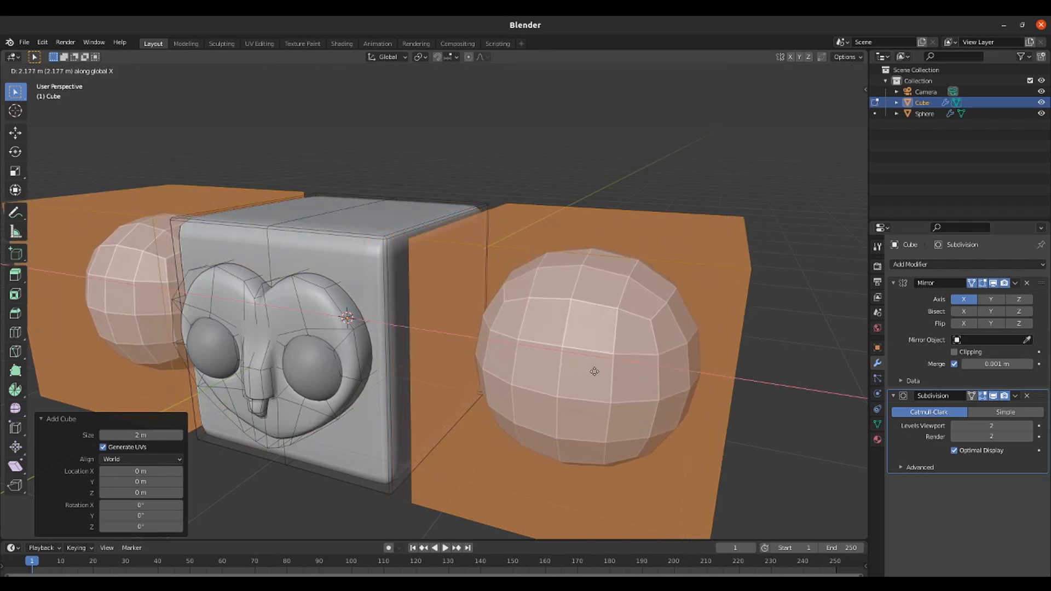
pyautogui.click(575, 369)
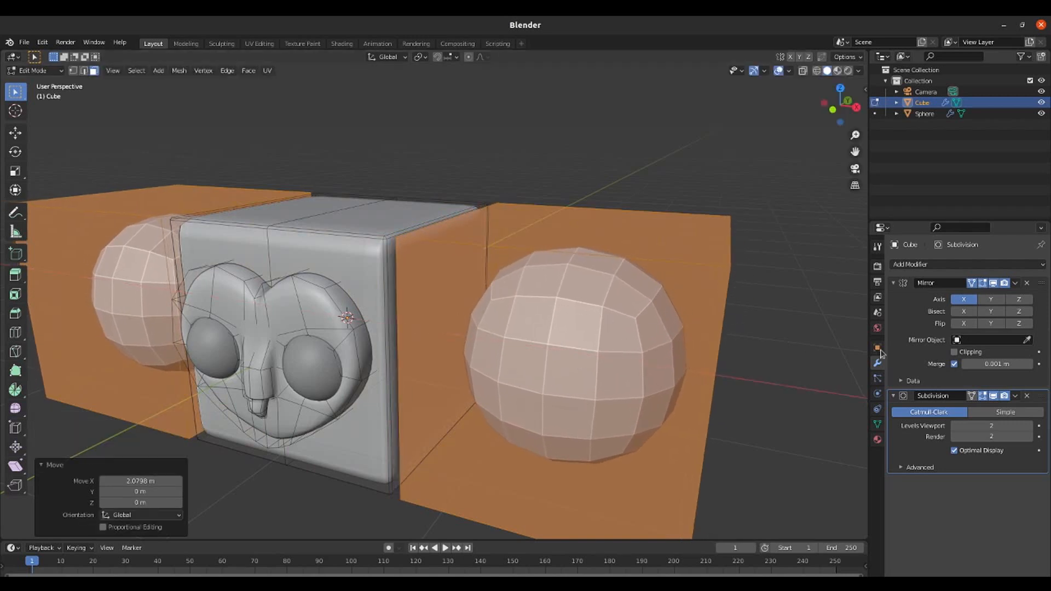
pyautogui.click(983, 396)
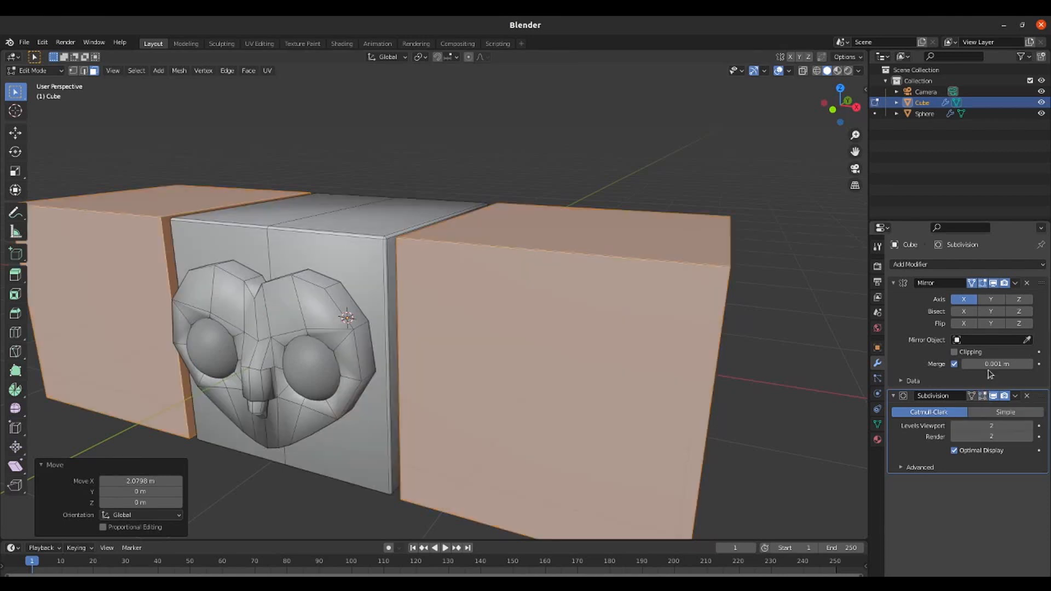
# - Enable Clipping on the Mirror modifier and subdivide the selected added cube with one cut
pyautogui.click(955, 353)
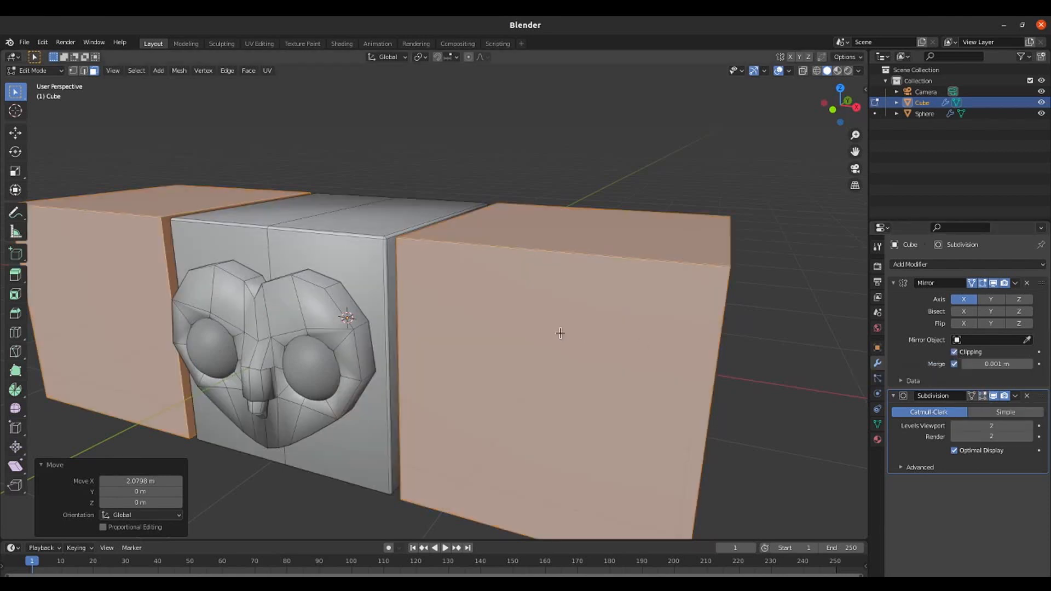
pyautogui.scroll(-3, 494, 320)
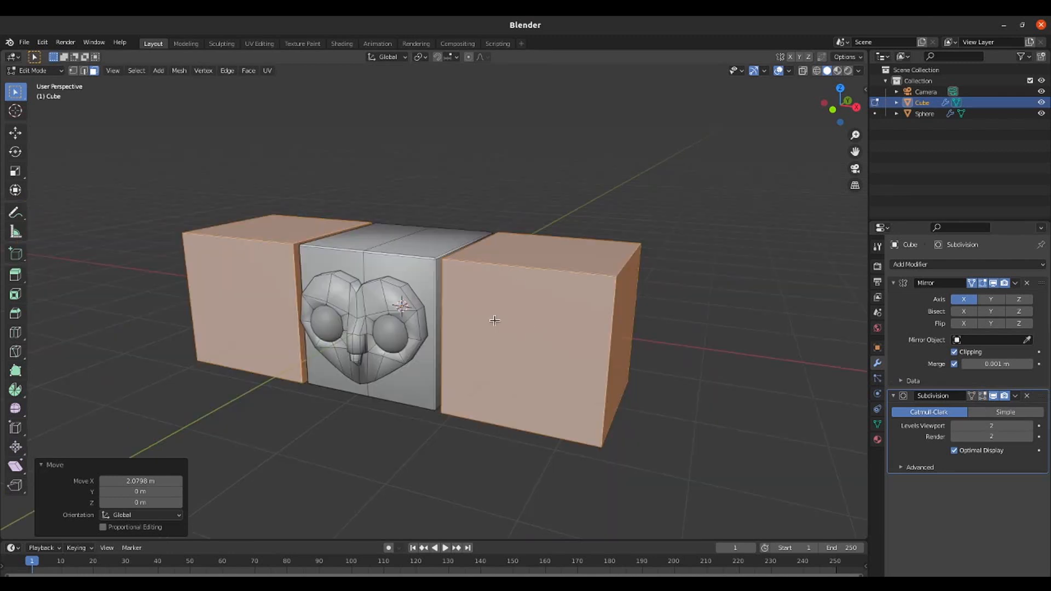
pyautogui.rightClick(520, 282)
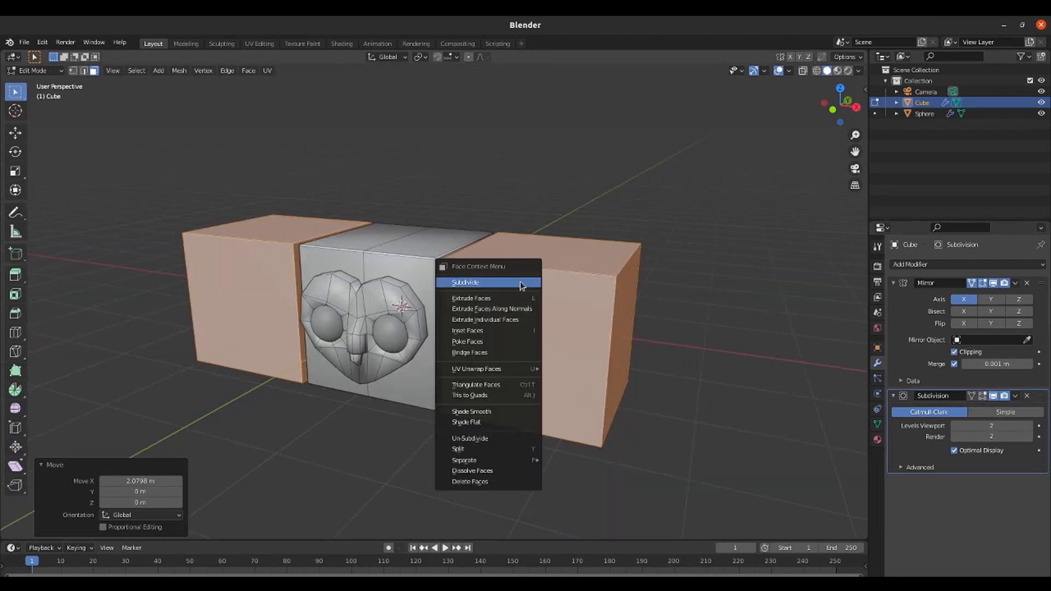
pyautogui.click(521, 283)
# - Scale the subdivided side cube along X to about 0.227 to flatten it into a slab
pyautogui.moveTo(520, 283); pyautogui.dragTo(786, 237, button='middle')
pyautogui.press('s')
pyautogui.press('x')
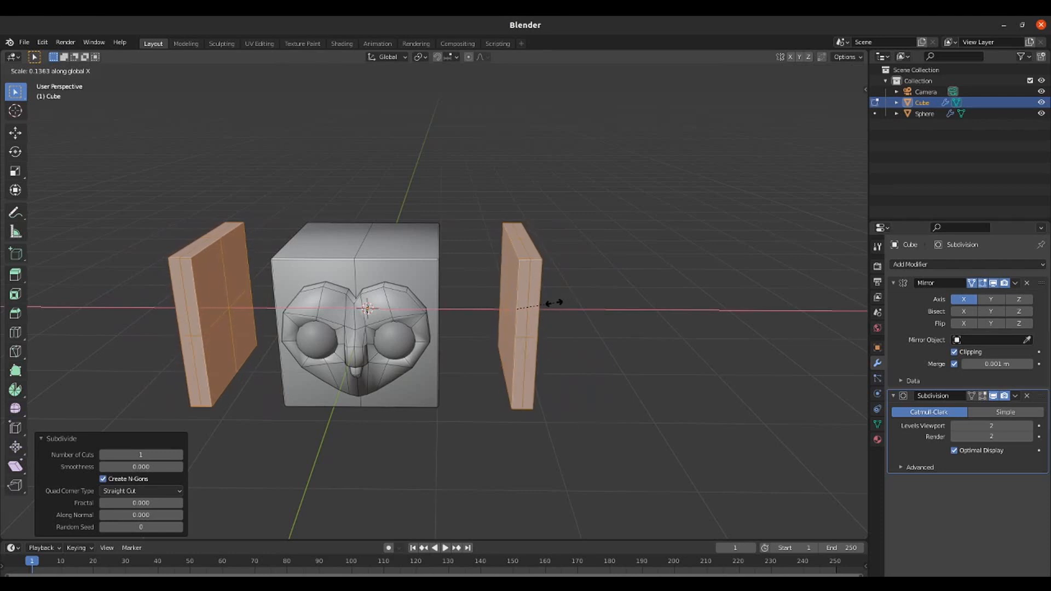
pyautogui.click(577, 288)
# - Scale the side slab uniformly to 0.5 in the right orthographic view with wireframe shading
pyautogui.press('KP_3')
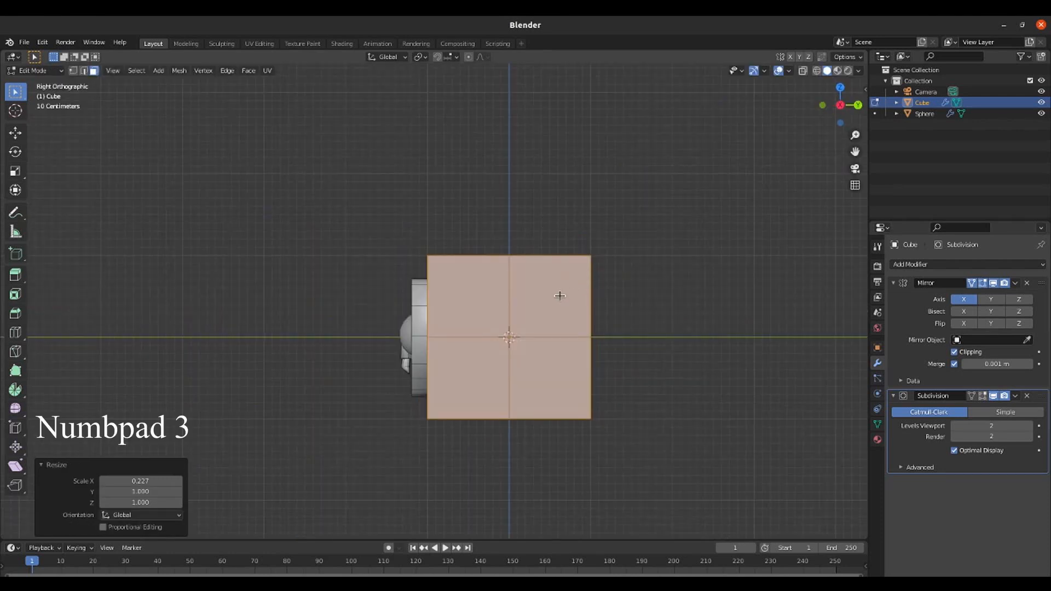
pyautogui.hotkey('shift', 'z')
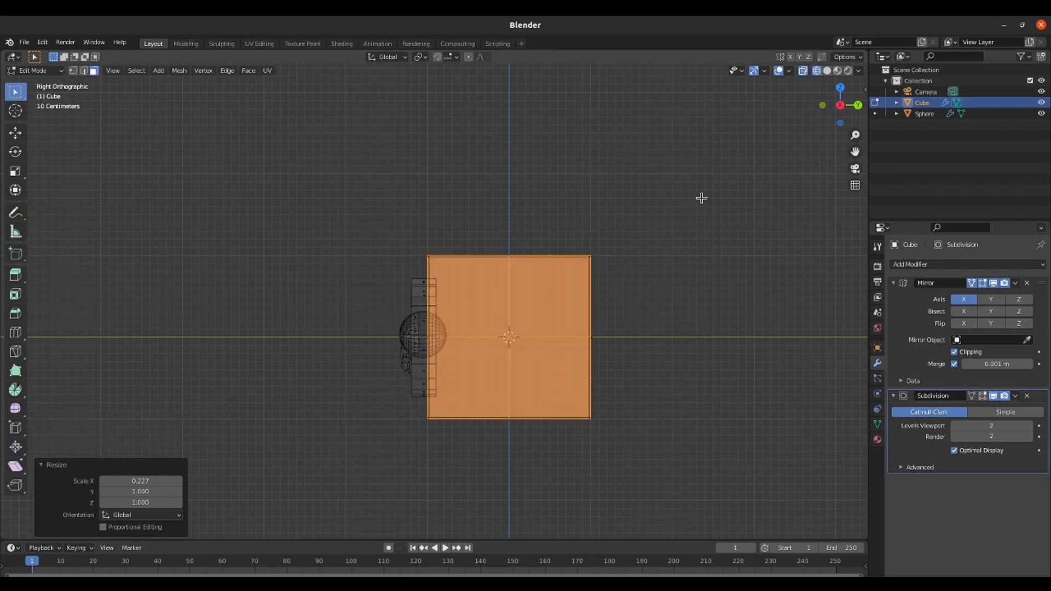
pyautogui.press('s')
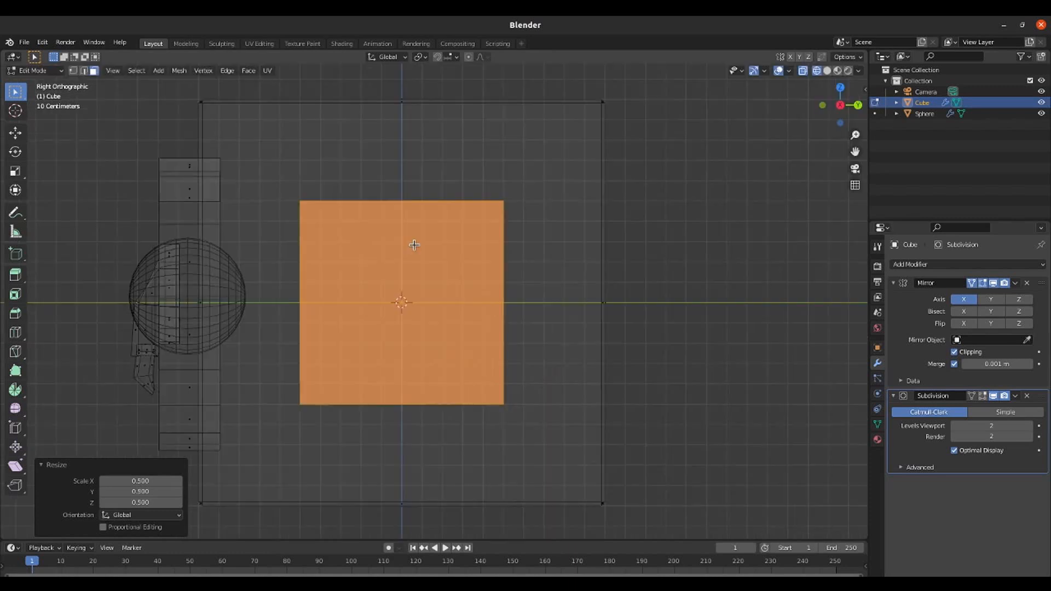
# - Switch to vertex selection and rotate the side slab in the right orthographic view
pyautogui.press('1')
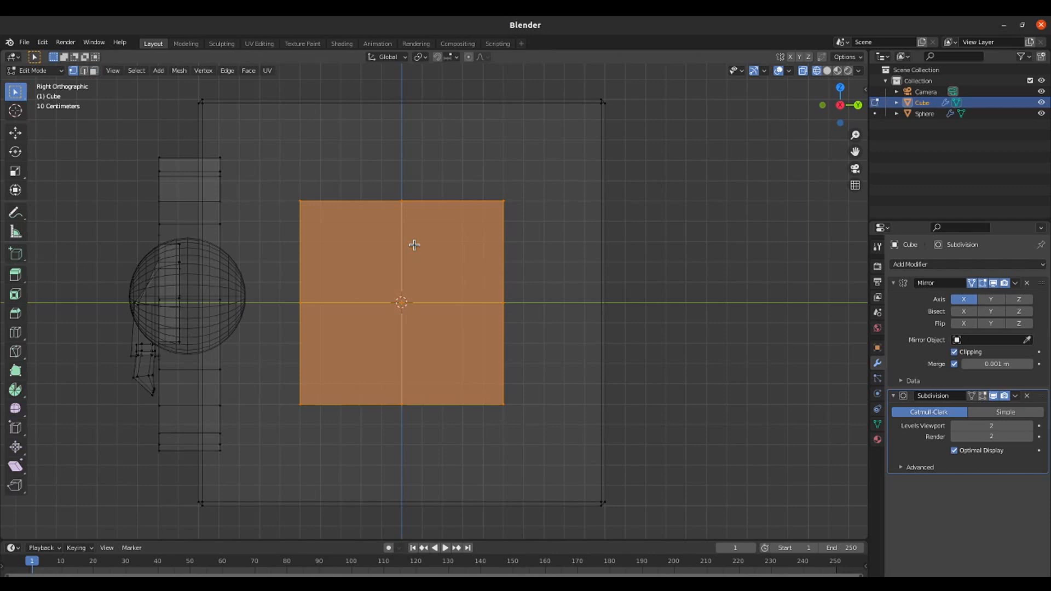
pyautogui.press('r')
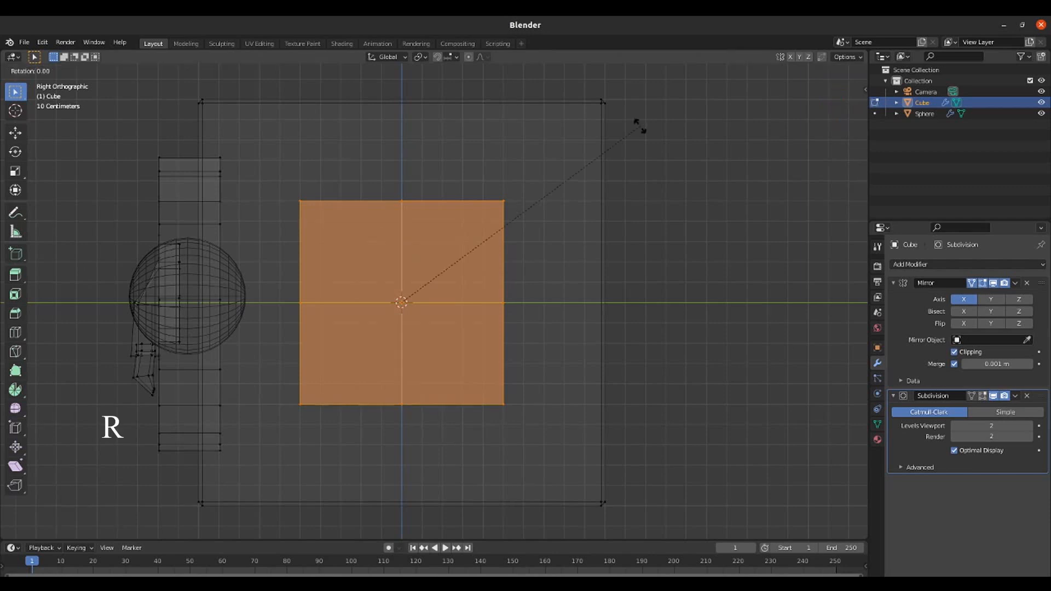
# - Rotate the wing block 45 degrees and pull its lowest corner down to the bottom edge of the body
pyautogui.press('ctrl')
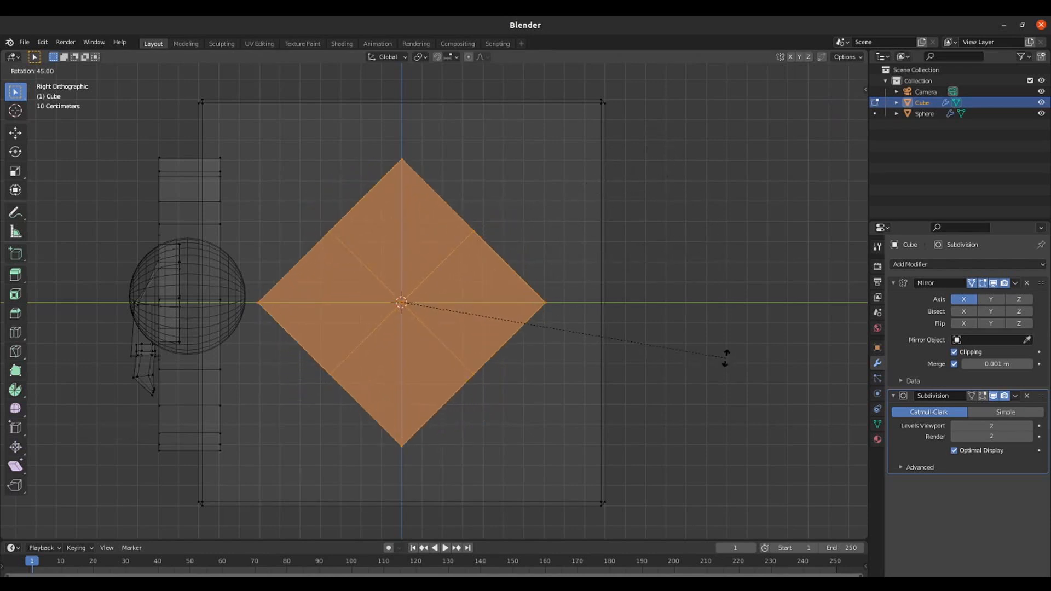
pyautogui.click(726, 358)
pyautogui.moveTo(356, 400); pyautogui.dragTo(431, 482)
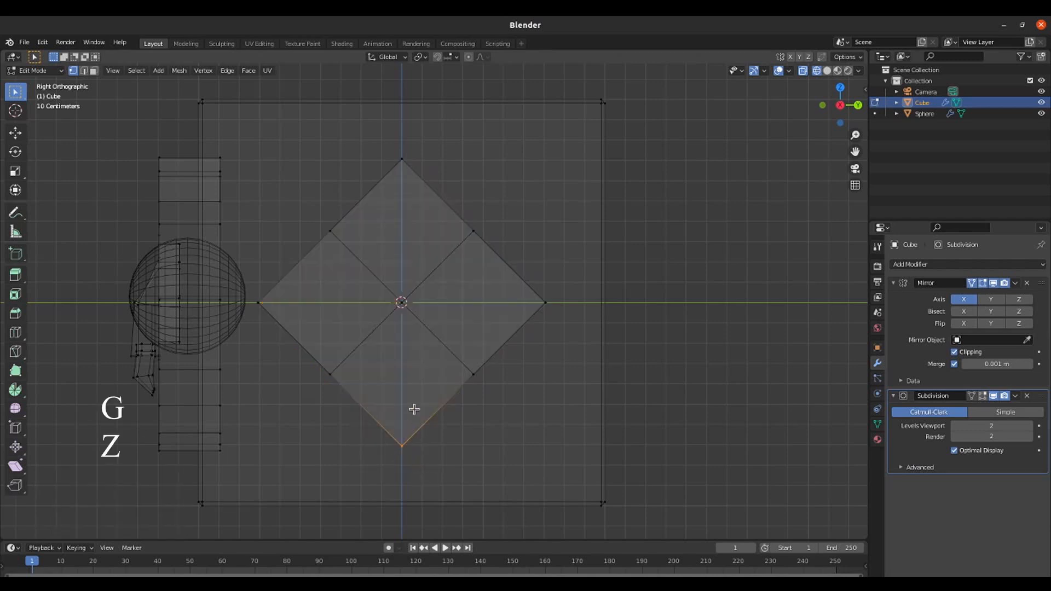
pyautogui.scroll(-1, 414, 410)
pyautogui.keyDown('shift'); pyautogui.moveTo(414, 409); pyautogui.dragTo(412, 392, button='middle'); pyautogui.keyUp('shift')
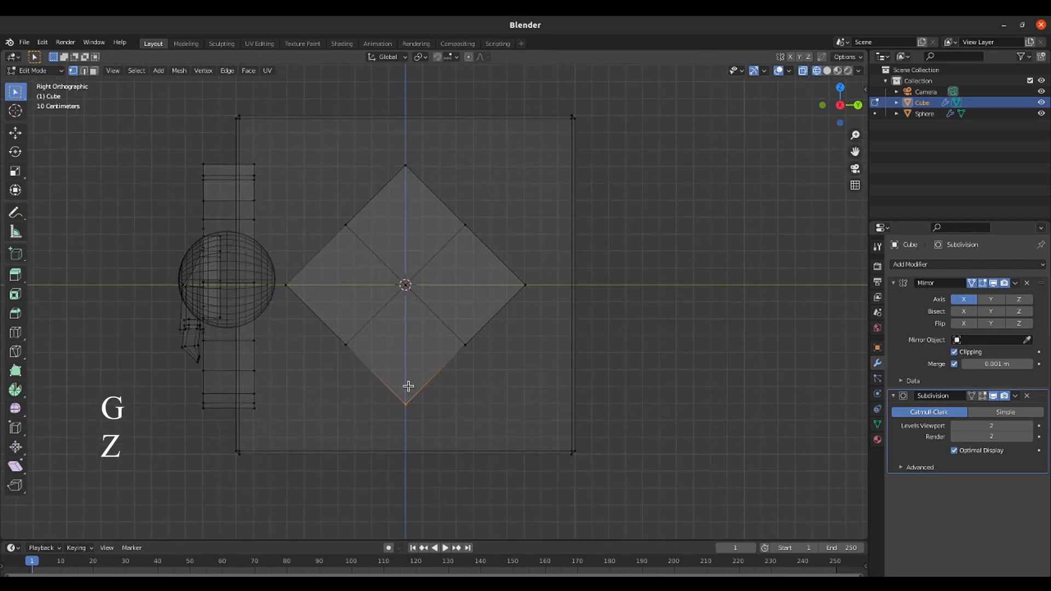
pyautogui.press('g')
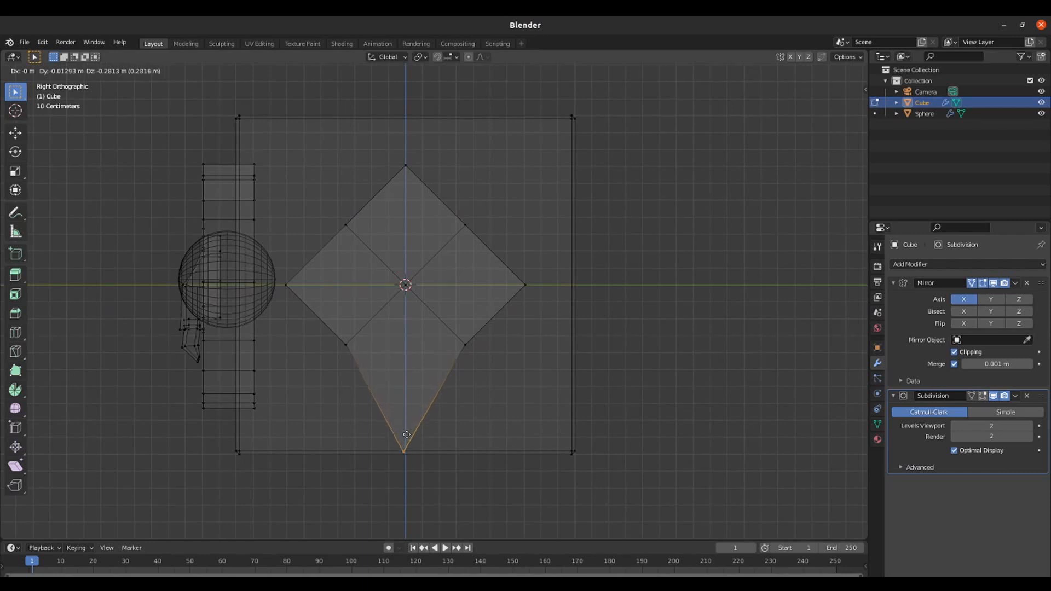
pyautogui.click(406, 438)
# - Move the block's lower rear midpoint to the body's bottom edge and its rear corner down to the body's back edge
pyautogui.moveTo(437, 313); pyautogui.dragTo(484, 370)
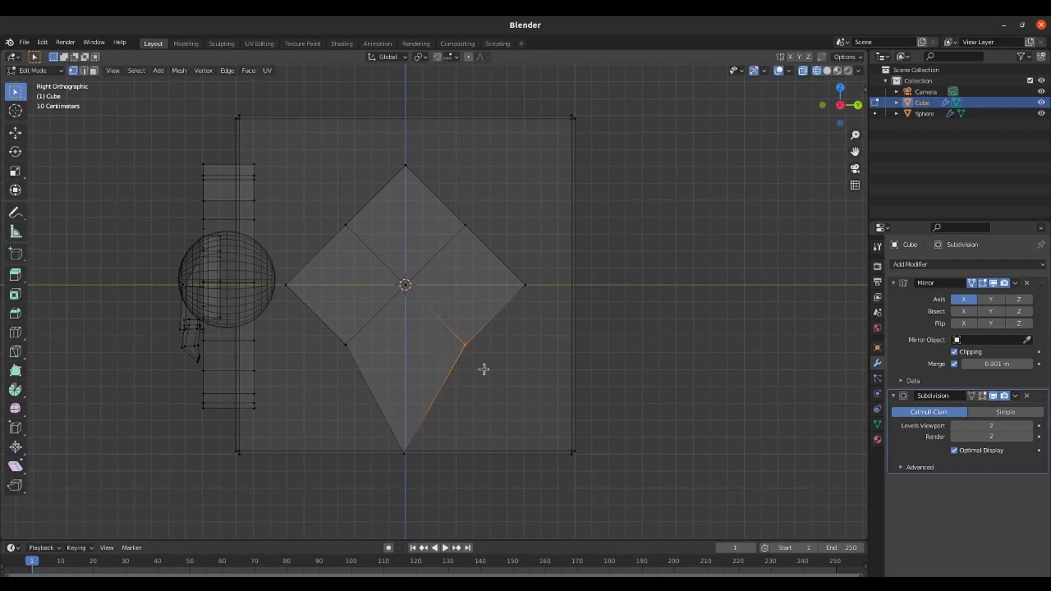
pyautogui.press('g')
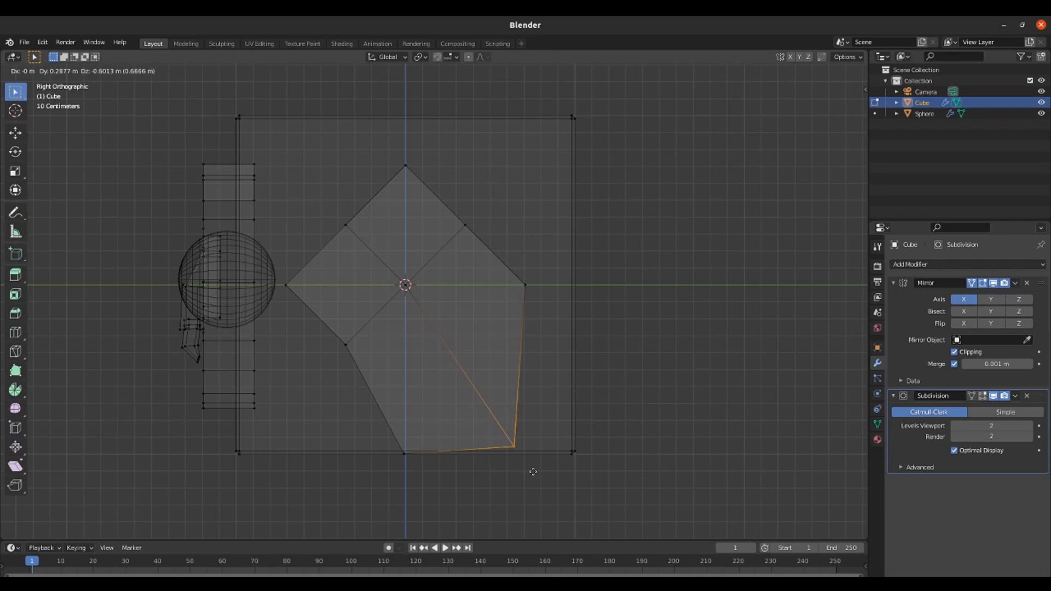
pyautogui.click(520, 475)
pyautogui.moveTo(505, 264); pyautogui.dragTo(545, 310)
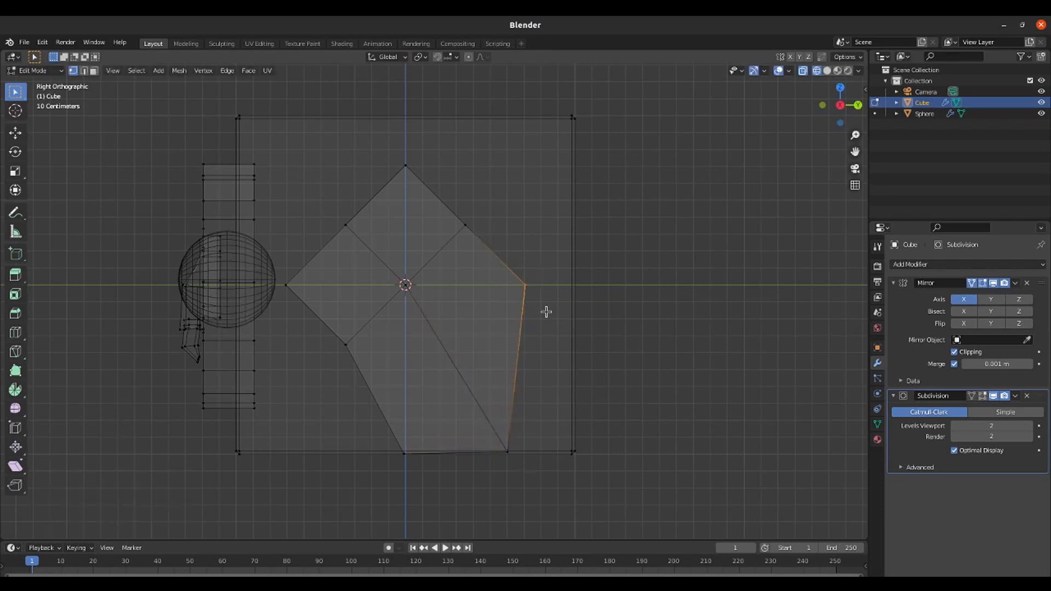
pyautogui.press('g')
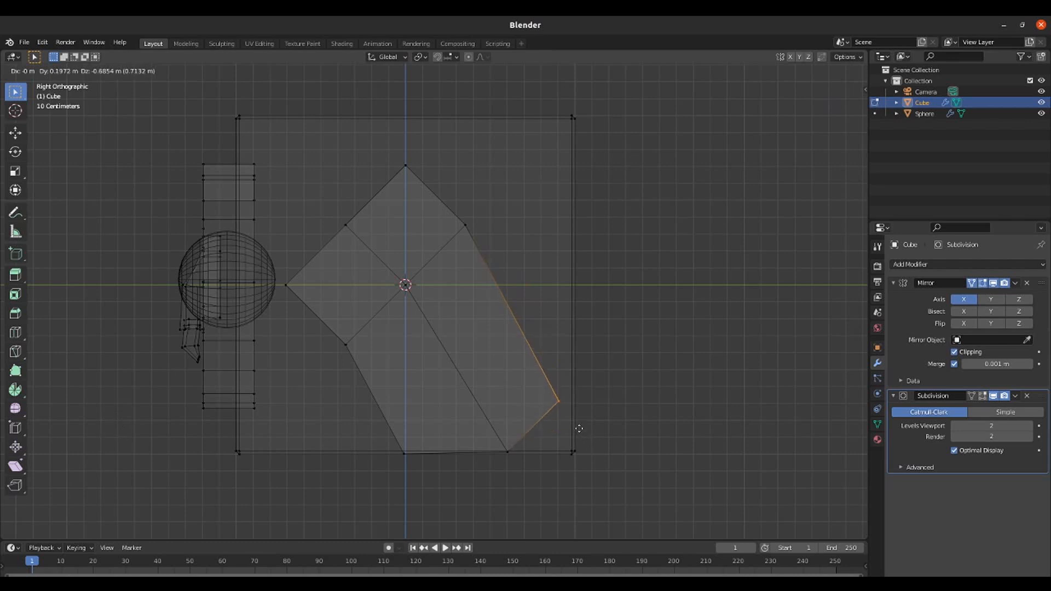
pyautogui.click(592, 419)
# - Move the block's front corner inward, and its lower front vertex about 0.08 m forward and 0.09 m down
pyautogui.moveTo(283, 263); pyautogui.dragTo(315, 321)
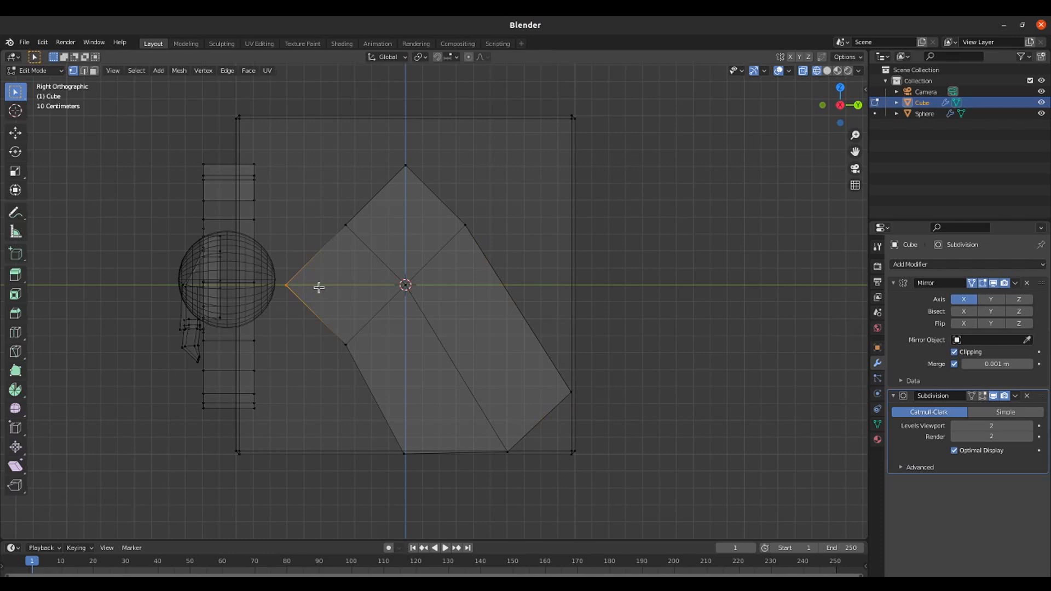
pyautogui.press('g')
pyautogui.press('y')
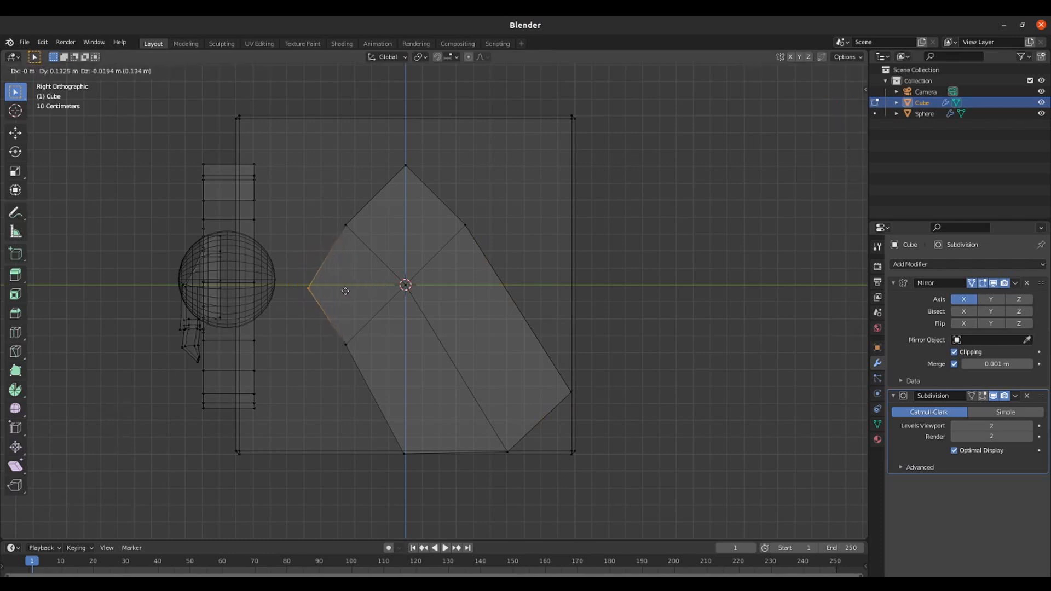
pyautogui.click(342, 298)
pyautogui.moveTo(334, 323); pyautogui.dragTo(374, 379)
pyautogui.press('g')
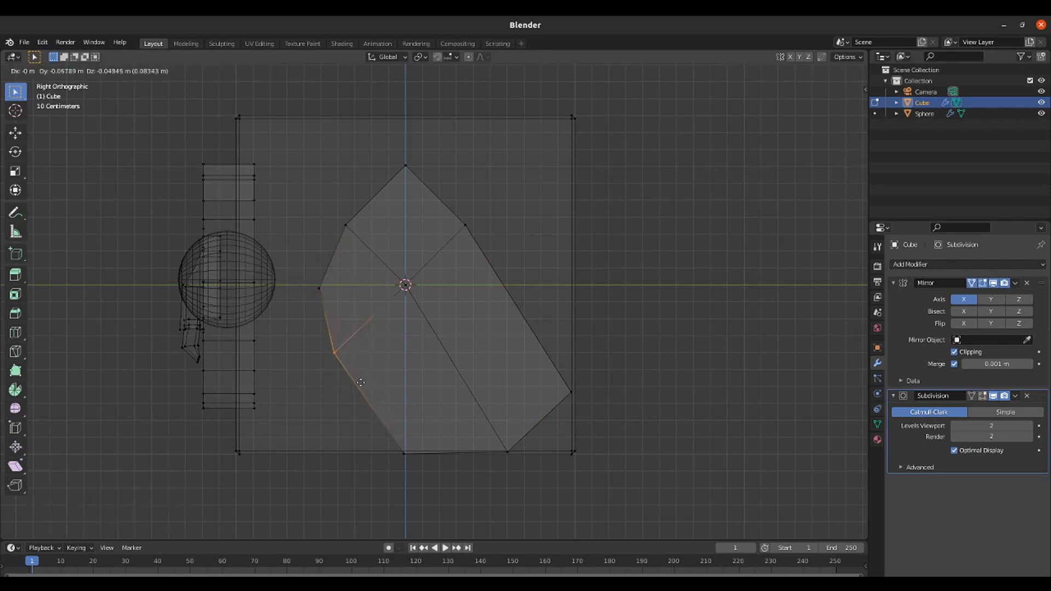
pyautogui.click(359, 390)
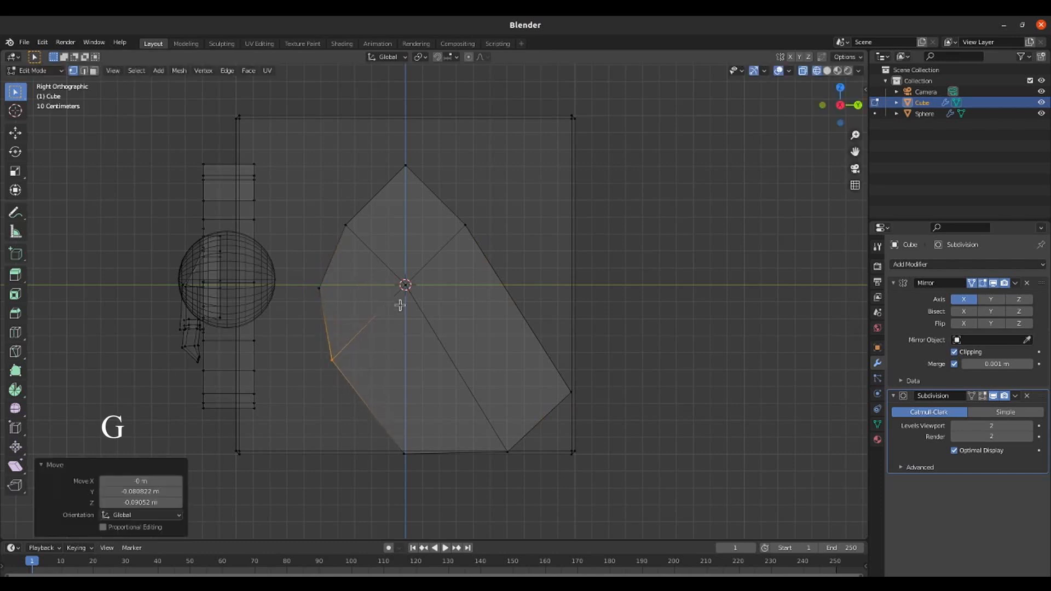
# - Shift the wing's centre vertex down and forward, and pull the upper rear edge vertex inward to form a concave curve
pyautogui.moveTo(386, 260); pyautogui.dragTo(433, 322)
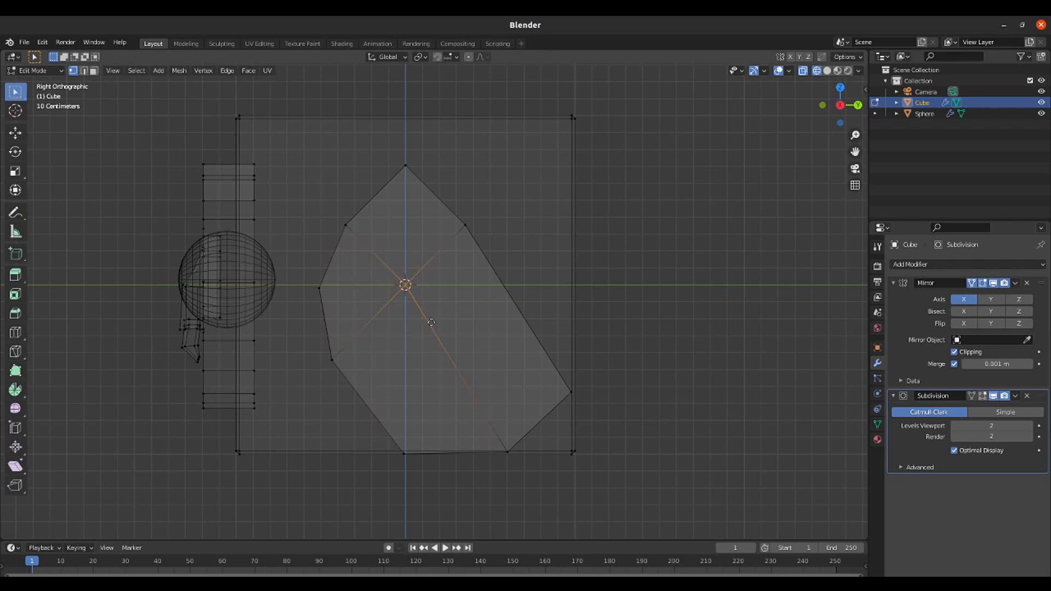
pyautogui.press('g')
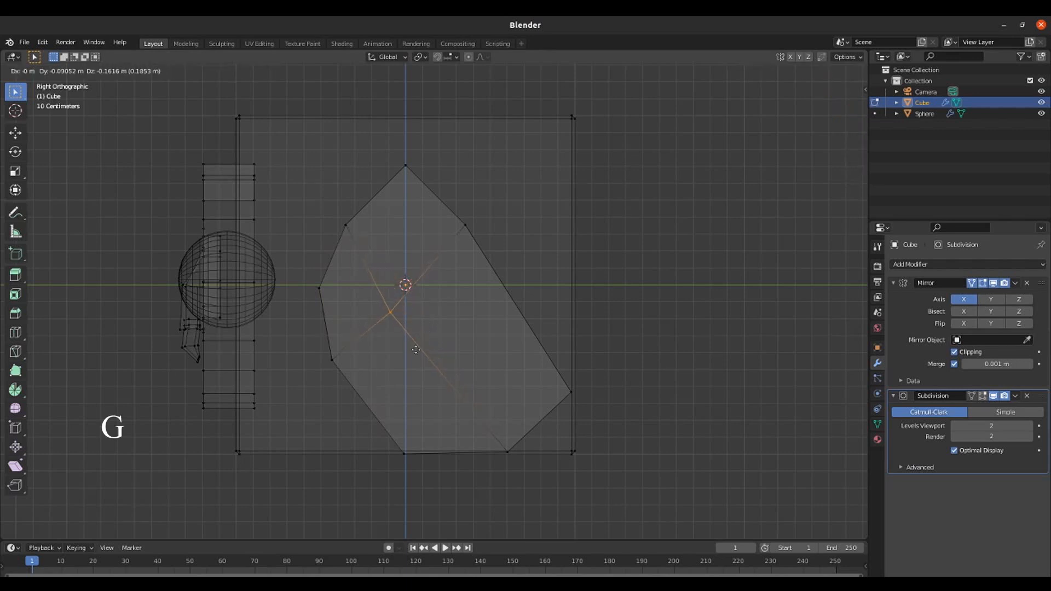
pyautogui.click(416, 349)
pyautogui.moveTo(435, 198); pyautogui.dragTo(508, 277)
pyautogui.press('g')
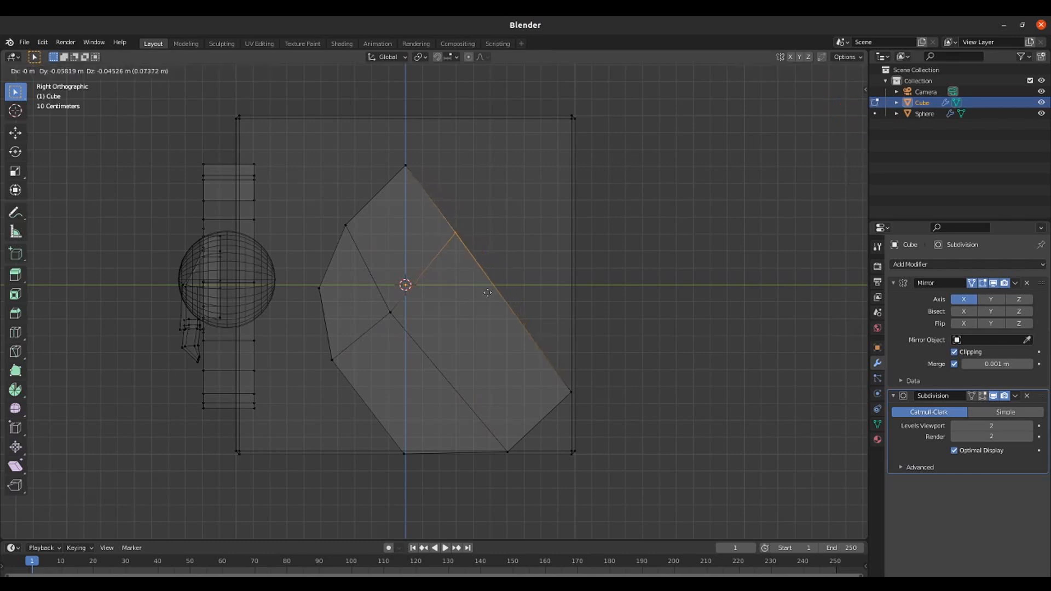
pyautogui.click(466, 345)
# - Lower the wing's top vertex slightly toward the back and slide the lowest front vertex forward along the body's bottom edge
pyautogui.moveTo(381, 154); pyautogui.dragTo(424, 190)
pyautogui.press('g')
pyautogui.click(438, 237)
pyautogui.moveTo(385, 430); pyautogui.dragTo(412, 460)
pyautogui.press('g')
pyautogui.click(402, 461)
# - Nudge the wing's front corner and upper front vertex outward to round the front outline
pyautogui.moveTo(305, 256); pyautogui.dragTo(345, 315)
pyautogui.press('g')
pyautogui.click(337, 304)
pyautogui.moveTo(332, 211); pyautogui.dragTo(378, 256)
pyautogui.press('g')
pyautogui.click(371, 247)
# - Fine-tune the wing's upper rear corner, inner-curve vertex and lower front vertex to smooth the outline
pyautogui.moveTo(394, 197); pyautogui.dragTo(442, 231)
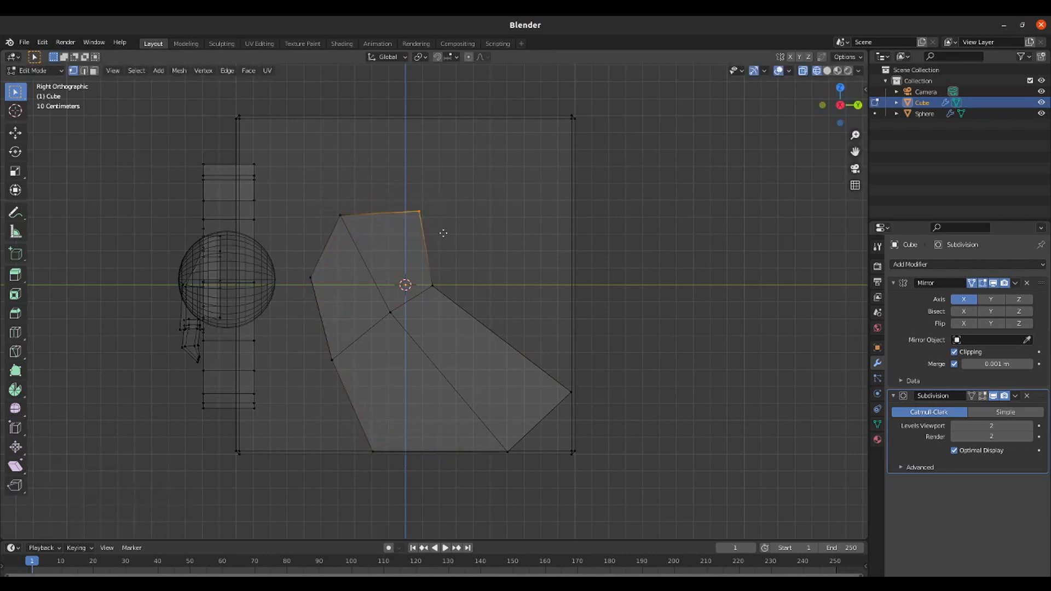
pyautogui.press('g')
pyautogui.click(439, 227)
pyautogui.moveTo(408, 273); pyautogui.dragTo(453, 312)
pyautogui.press('g')
pyautogui.click(459, 311)
pyautogui.moveTo(315, 340); pyautogui.dragTo(345, 375)
pyautogui.press('g')
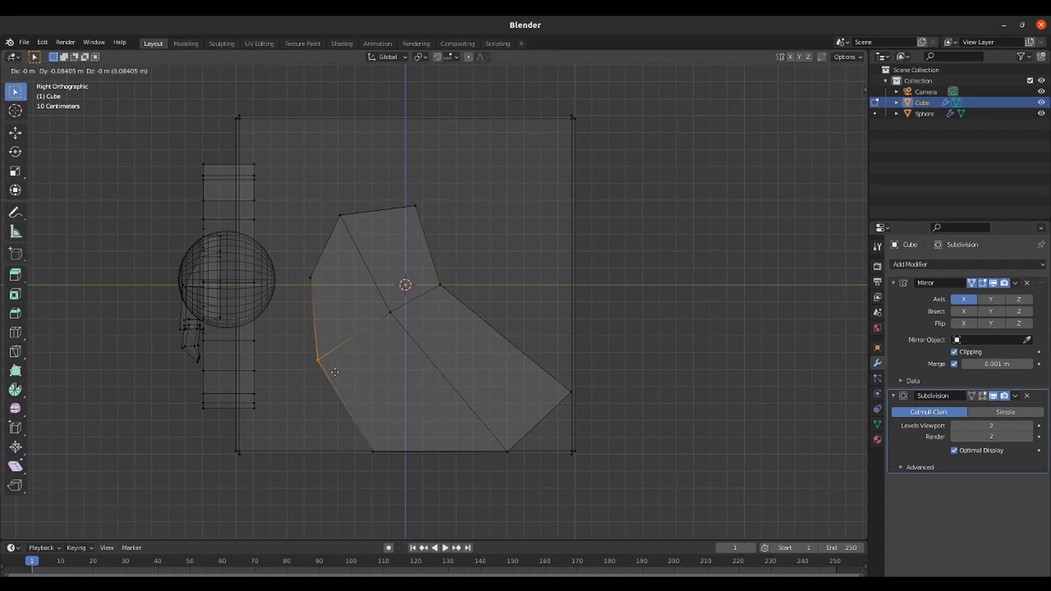
pyautogui.click(335, 379)
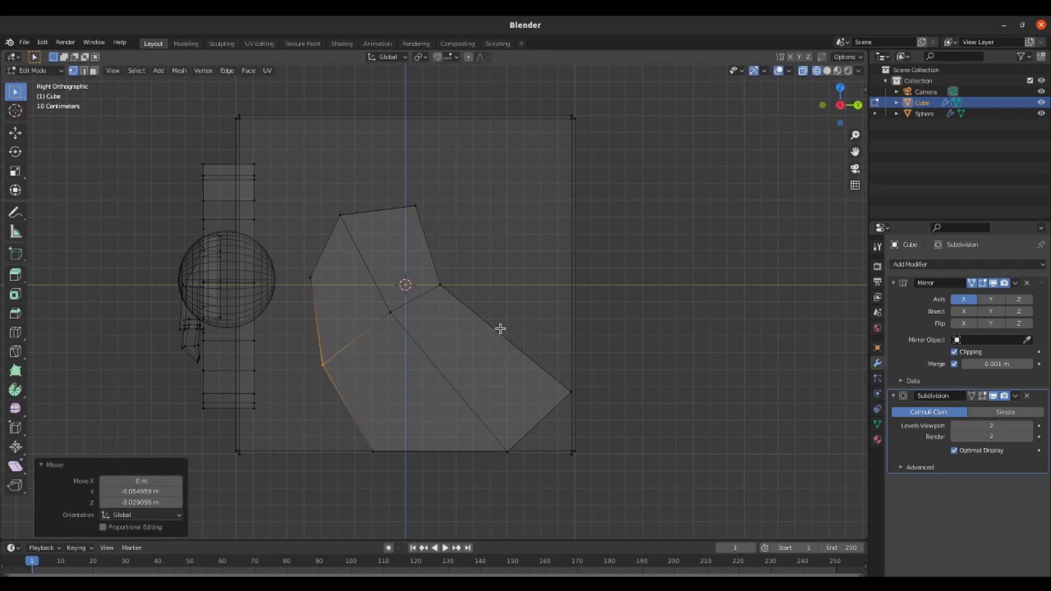
# - Turn on the Subdivision modifier's Edit Mode display and check the smoothed wing in solid shading
pyautogui.hotkey('shift', 'z')
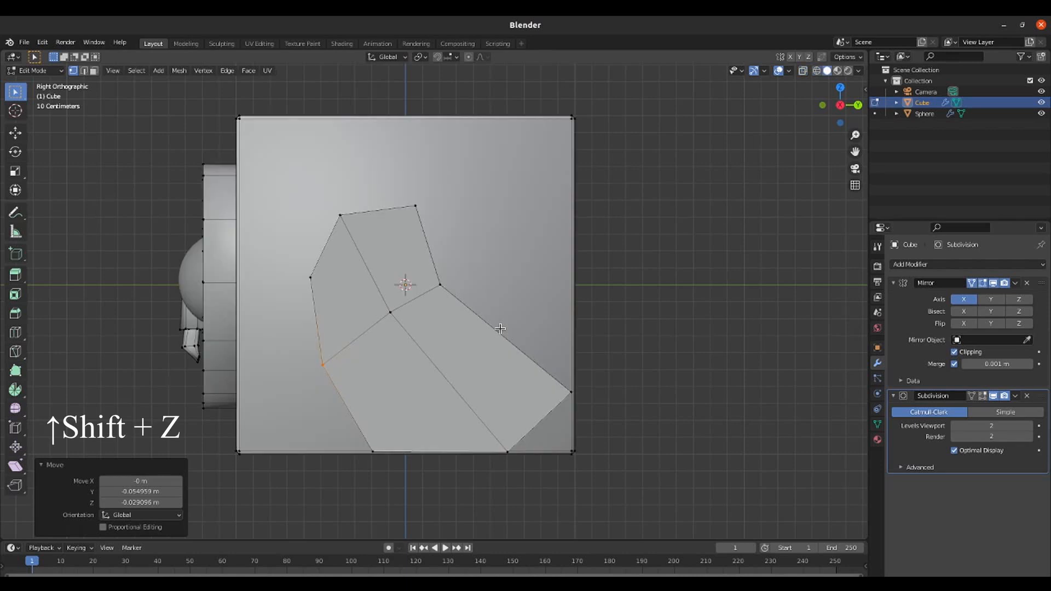
pyautogui.click(983, 398)
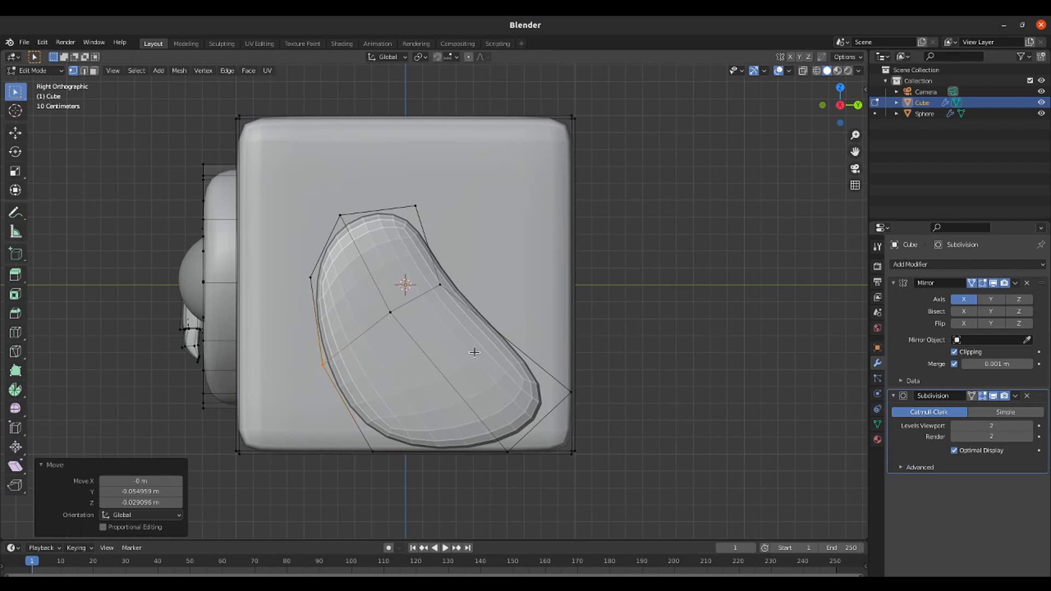
pyautogui.hotkey('shift', 'z')
# - Extend the wing's rear tip, front corner and upper front corner outward and slightly up in wireframe
pyautogui.moveTo(537, 358); pyautogui.dragTo(601, 421)
pyautogui.press('g')
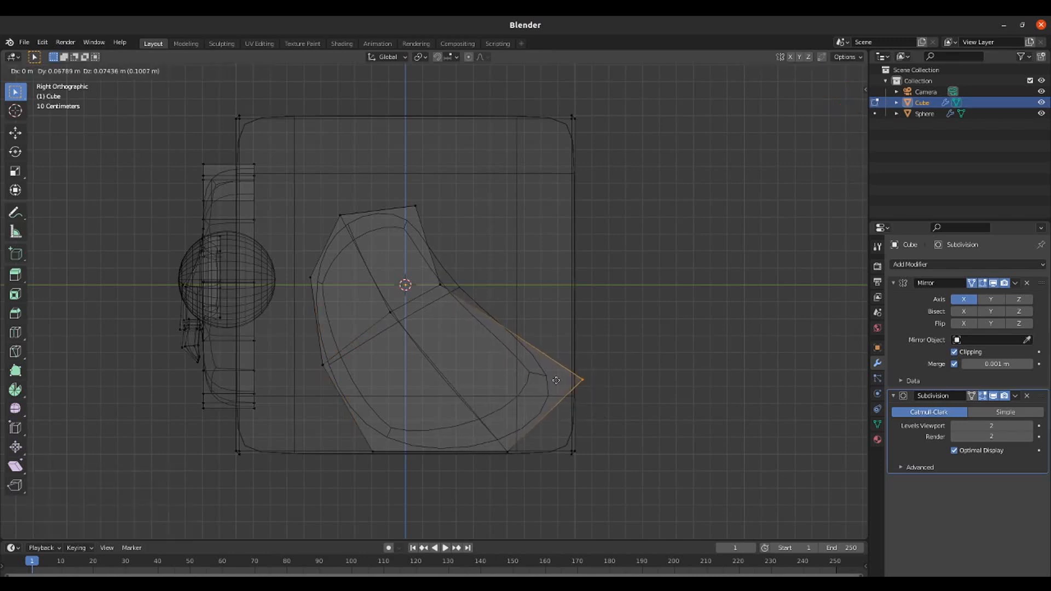
pyautogui.click(560, 383)
pyautogui.moveTo(296, 249); pyautogui.dragTo(351, 303)
pyautogui.press('g')
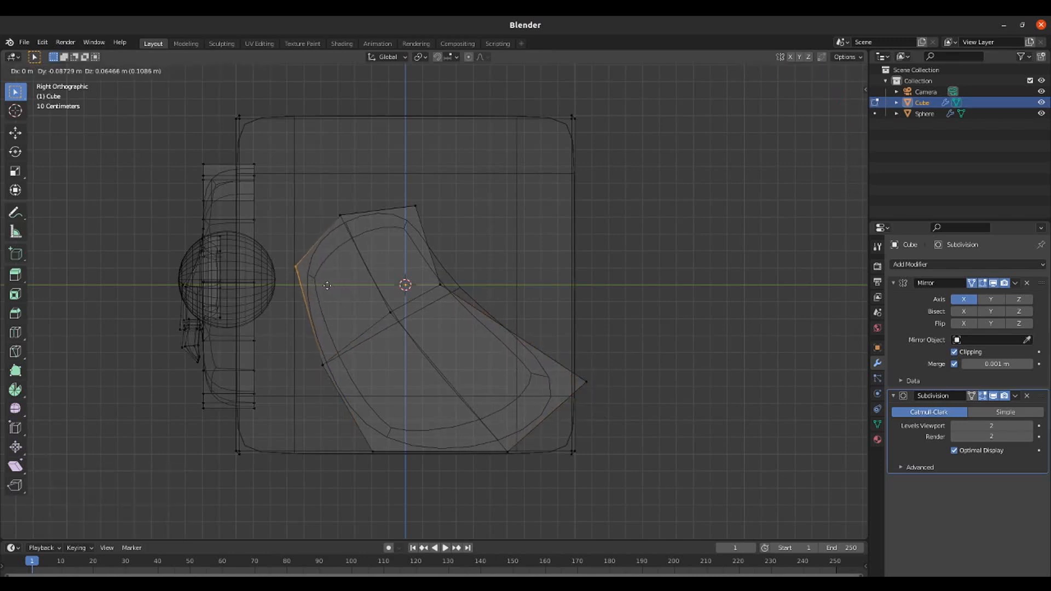
pyautogui.click(330, 287)
pyautogui.moveTo(331, 197); pyautogui.dragTo(355, 232)
pyautogui.press('g')
pyautogui.click(342, 211)
# - Adjust the wing's inner-curve vertex slightly forward and move its centre vertex slightly down and forward
pyautogui.moveTo(437, 274); pyautogui.dragTo(461, 308)
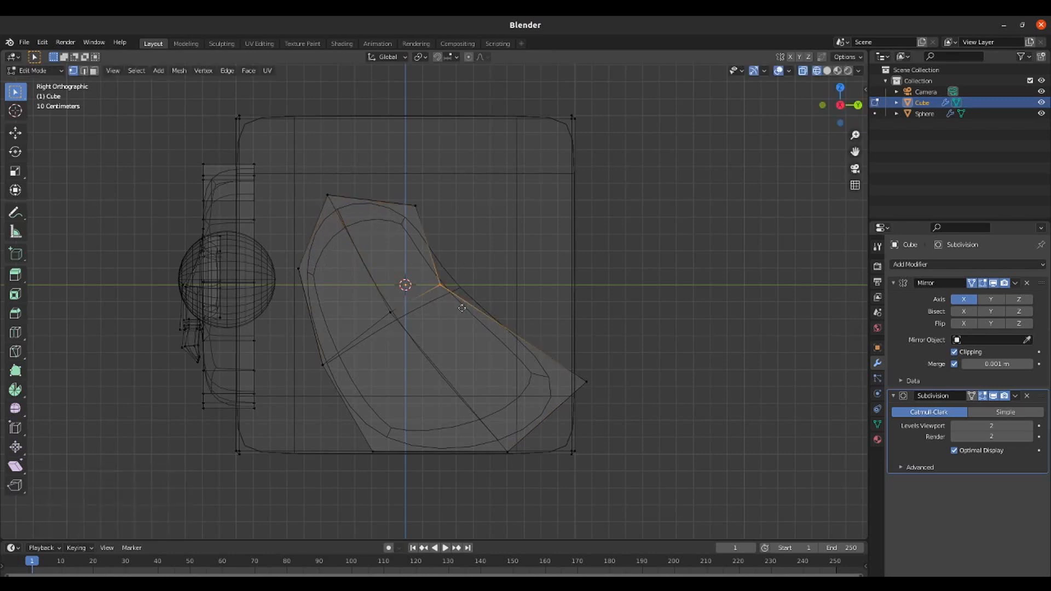
pyautogui.press('g')
pyautogui.click(456, 309)
pyautogui.moveTo(366, 291); pyautogui.dragTo(414, 331)
pyautogui.press('g')
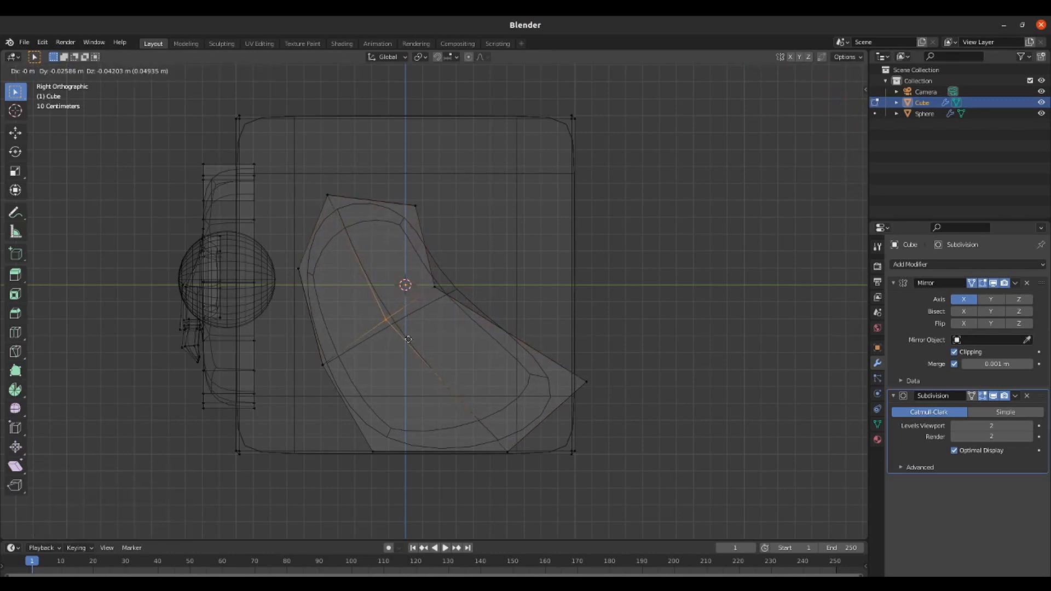
pyautogui.click(408, 340)
pyautogui.moveTo(405, 273); pyautogui.dragTo(451, 307)
pyautogui.press('g')
pyautogui.click(454, 306)
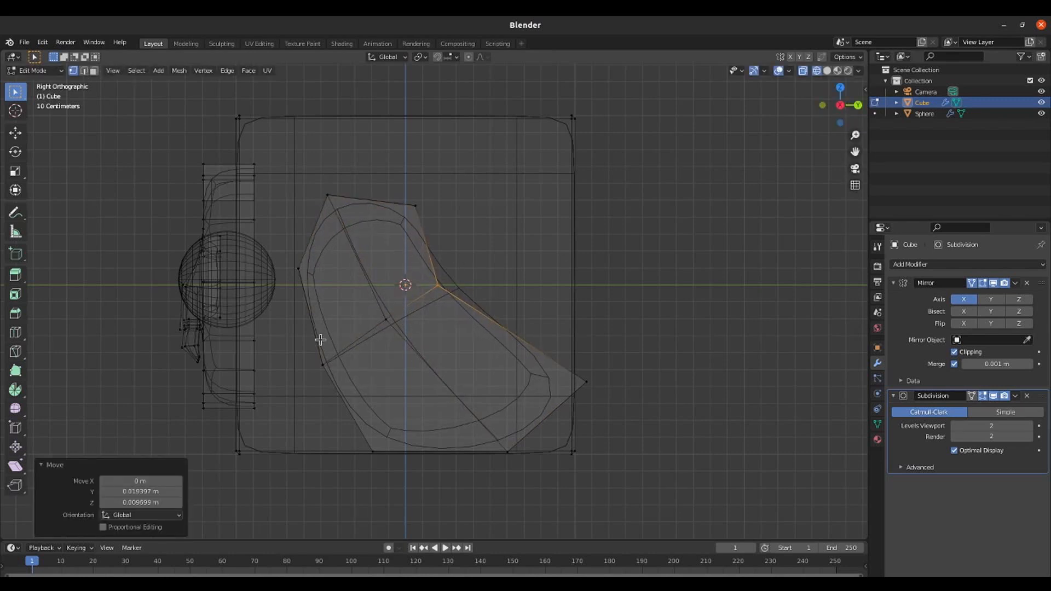
# - Check the wing in solid shading and nudge its centre vertex slightly up toward the inner curve
pyautogui.hotkey('alt', 'z')
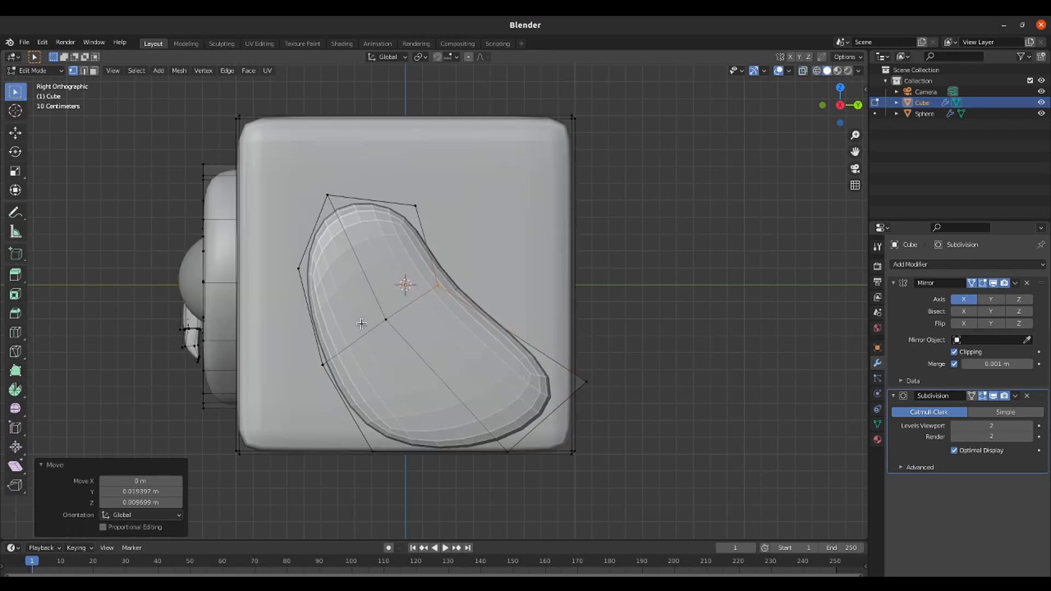
pyautogui.hotkey('alt', 'z')
pyautogui.moveTo(366, 305); pyautogui.dragTo(396, 337)
pyautogui.press('g')
pyautogui.click(402, 334)
pyautogui.hotkey('alt', 'z')
pyautogui.hotkey('alt', 'z')
pyautogui.hotkey('shift', 'z')
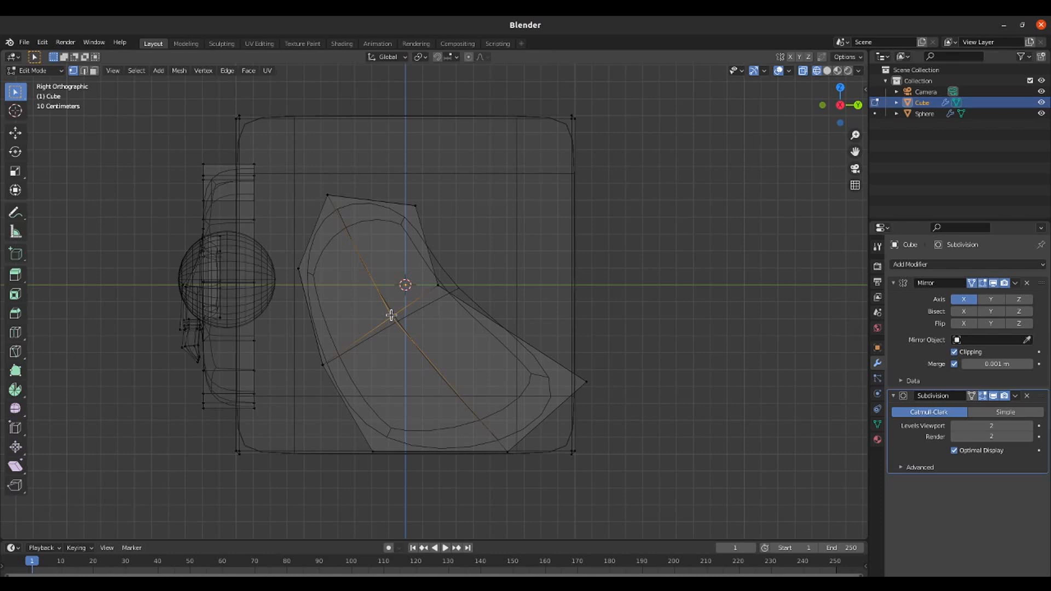
# - Select the whole linked wing mesh and move it about -0.165 m along the Y axis
pyautogui.press('l')
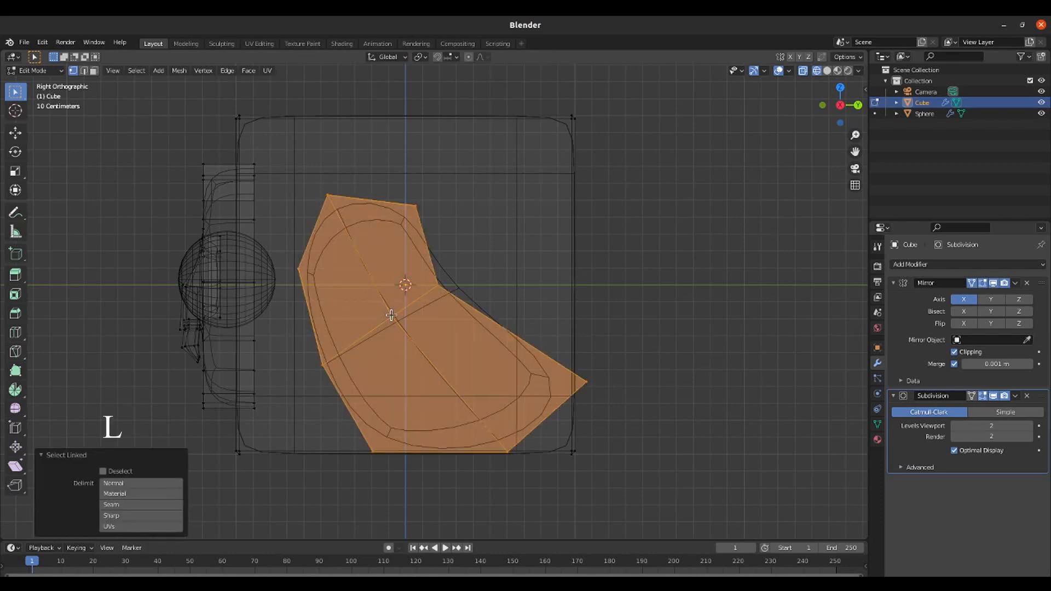
pyautogui.press('g')
pyautogui.press('y')
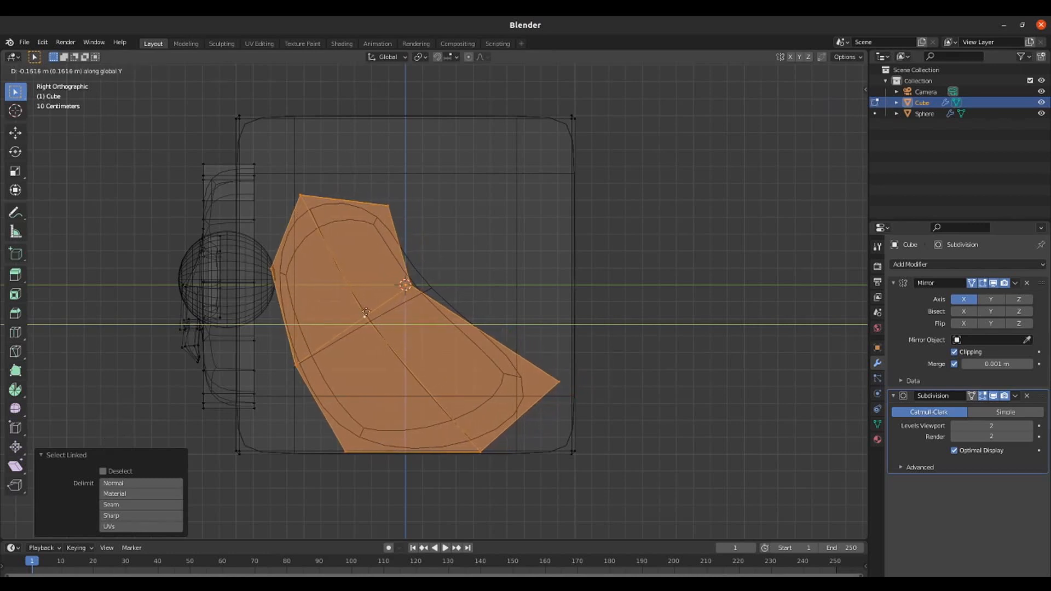
pyautogui.click(364, 313)
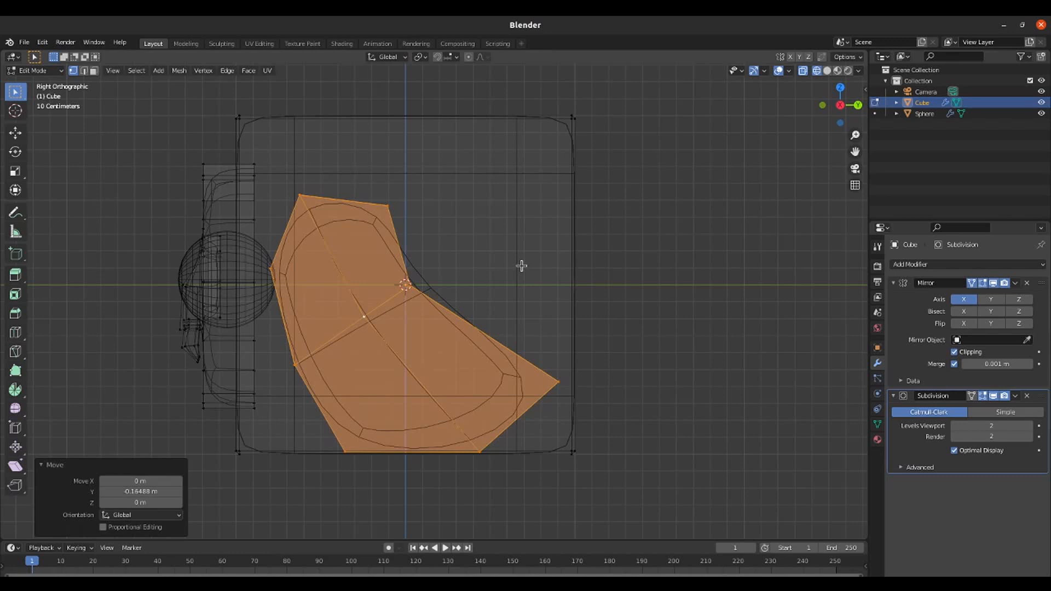
# - Move the wing about -1 m along the X axis so it attaches to the side of the body
pyautogui.hotkey('shift', 'z')
pyautogui.moveTo(488, 251)
pyautogui.mouseDown(button='middle')
pyautogui.moveTo(368, 286)
pyautogui.moveTo(337, 271)
pyautogui.moveTo(517, 319)
pyautogui.mouseUp(button='middle')
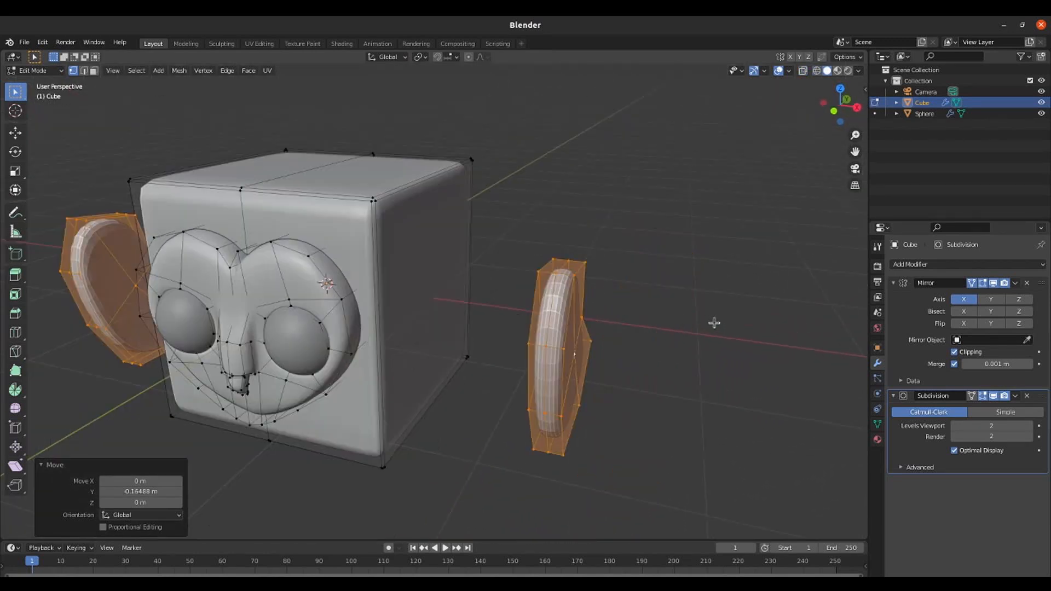
pyautogui.press('g')
pyautogui.press('x')
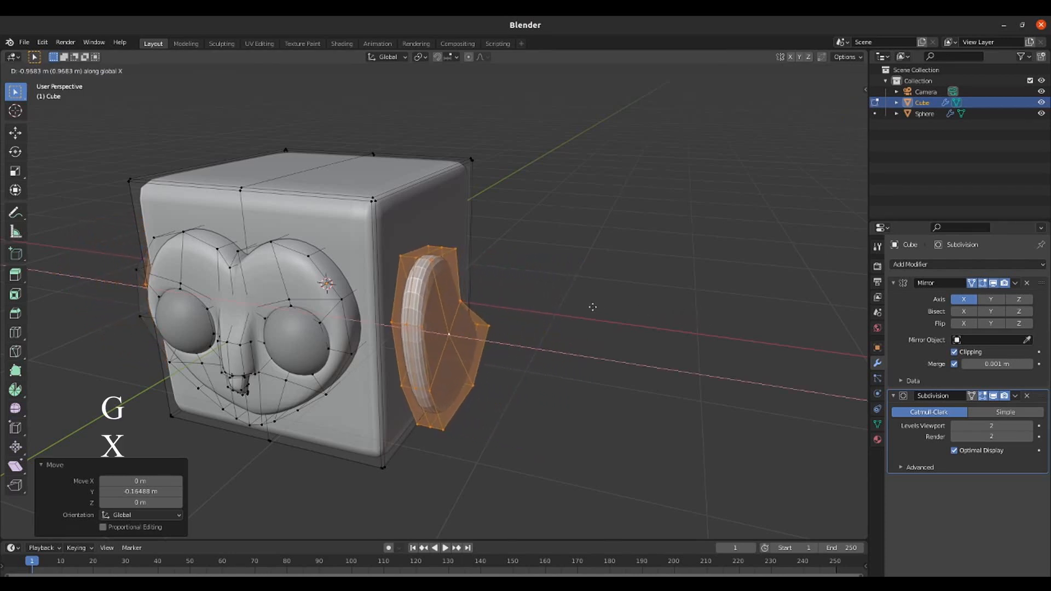
pyautogui.click(583, 301)
# - Refine the wing's rear outline in side view, moving its upper rear corner about 0.09 m back and 0.05 m up
pyautogui.press('KP_3')
pyautogui.moveTo(476, 333); pyautogui.dragTo(559, 388)
pyautogui.press('g')
pyautogui.click(574, 400)
pyautogui.press('g')
pyautogui.moveTo(402, 279); pyautogui.dragTo(398, 324)
pyautogui.click(430, 318)
pyautogui.press('g')
pyautogui.click(412, 243)
# - Return to Object Mode and apply smooth shading to the body and wings
pyautogui.moveTo(413, 243); pyautogui.dragTo(395, 298, button='middle')
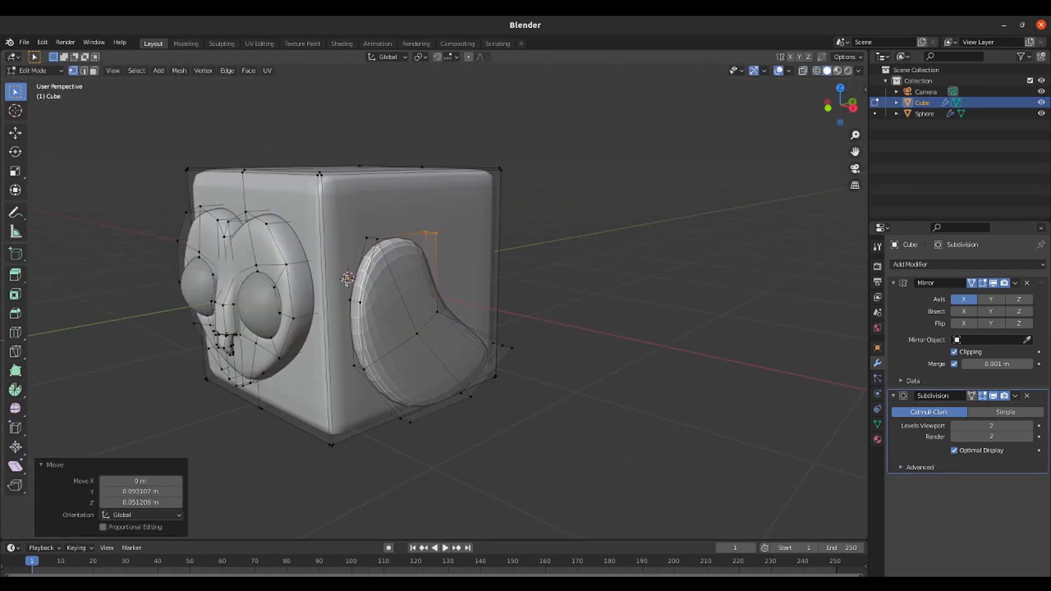
pyautogui.press('Tab')
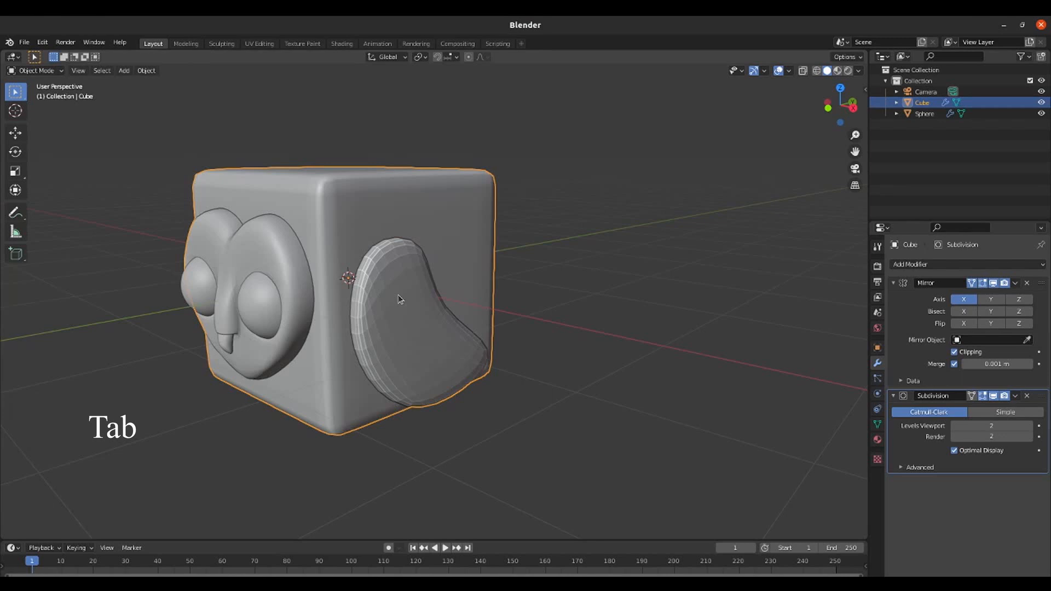
pyautogui.rightClick(399, 299)
pyautogui.click(398, 296)
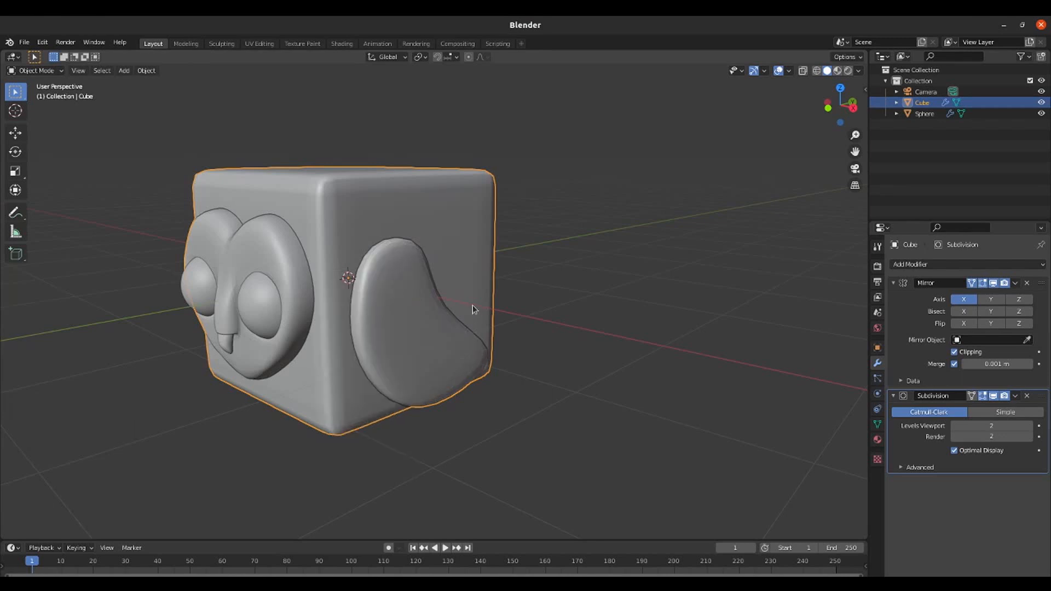
# - Rename the scene objects so the sphere is "03 eyes", the cube is "02 Main" and the camera is "01 Camera"
pyautogui.moveTo(472, 304); pyautogui.dragTo(481, 277, button='middle')
pyautogui.doubleClick(924, 113)
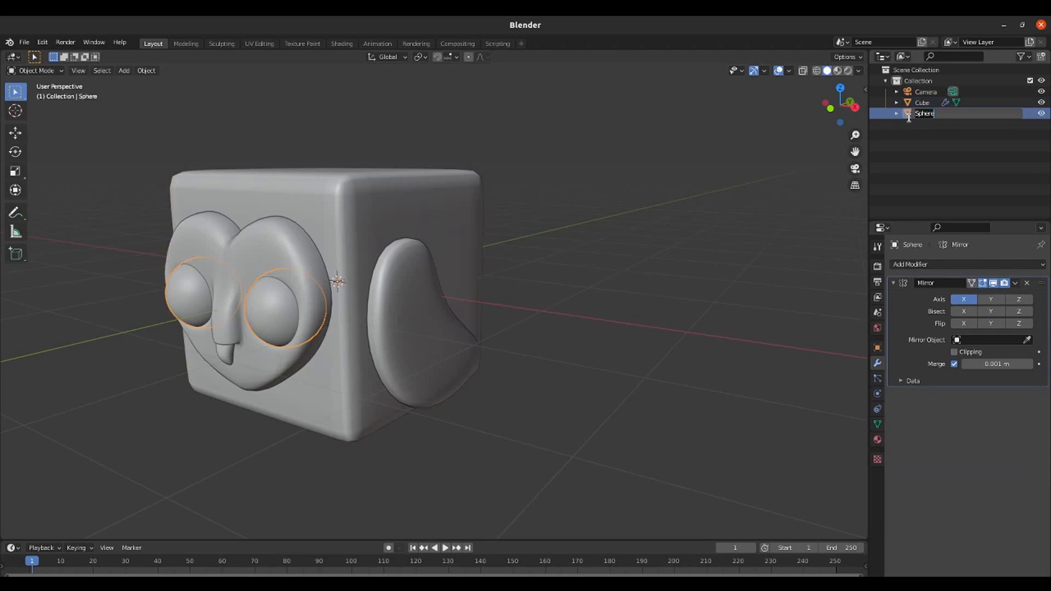
pyautogui.write('O')
pyautogui.press('Return')
pyautogui.click(925, 102)
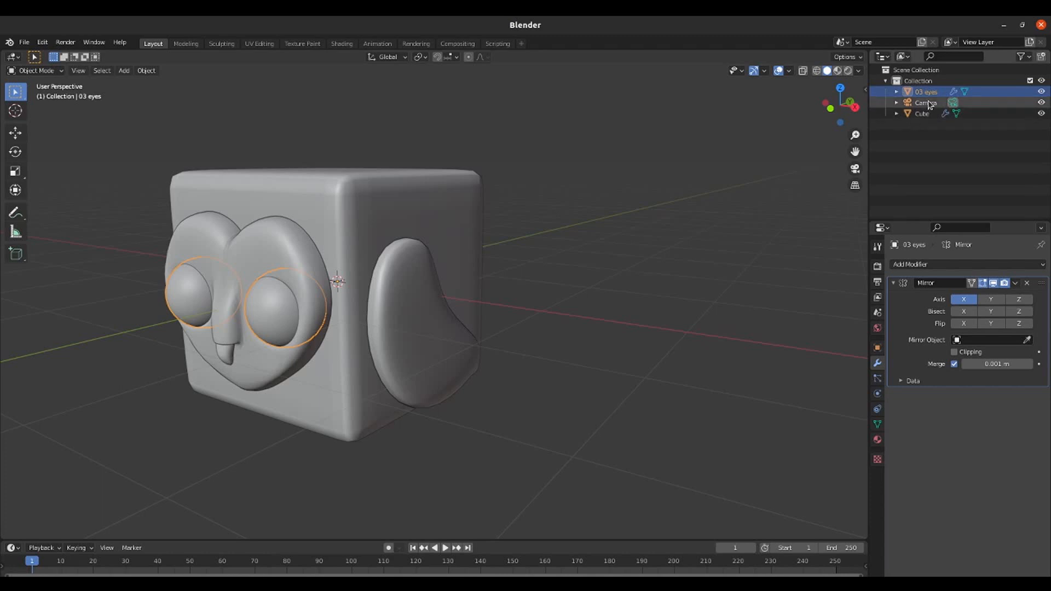
pyautogui.doubleClick(926, 103)
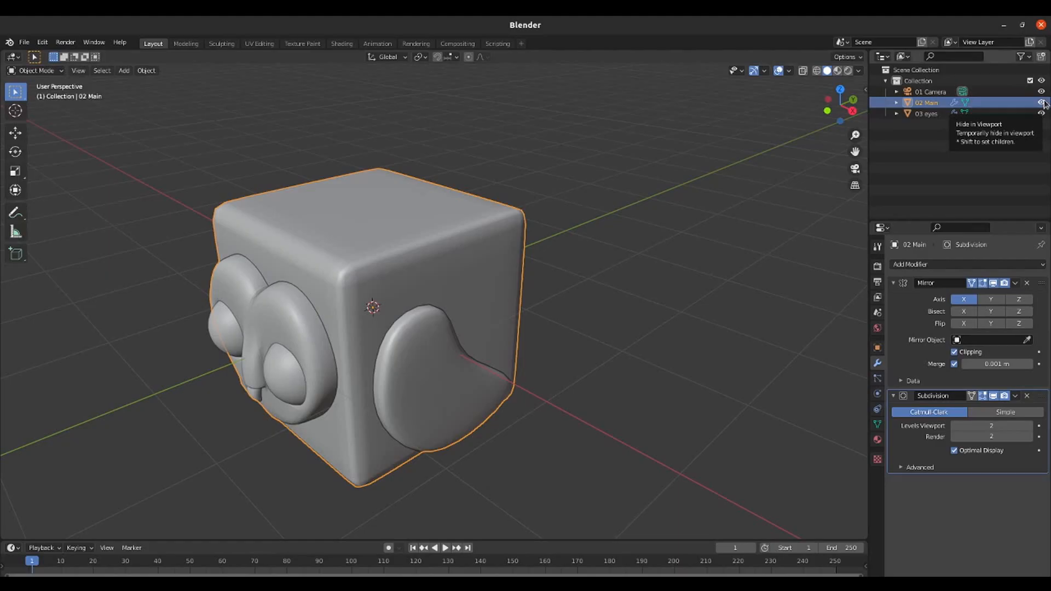
# - Add a 2 m plane at the world origin and hide the 02 Main and 03 eyes objects
pyautogui.click(1042, 102)
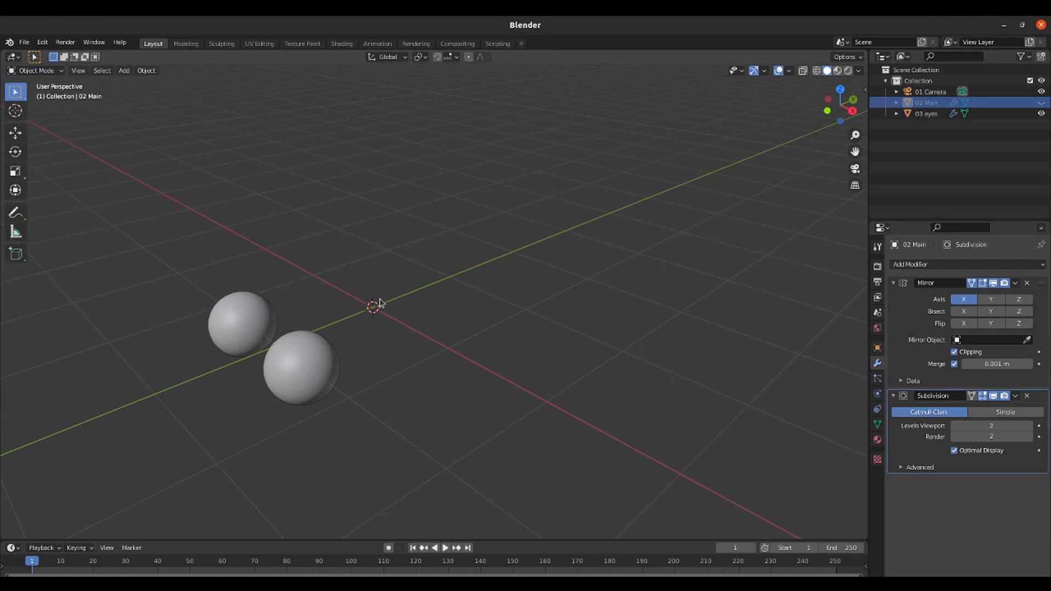
pyautogui.hotkey('shift', 'a')
pyautogui.moveTo(380, 301)
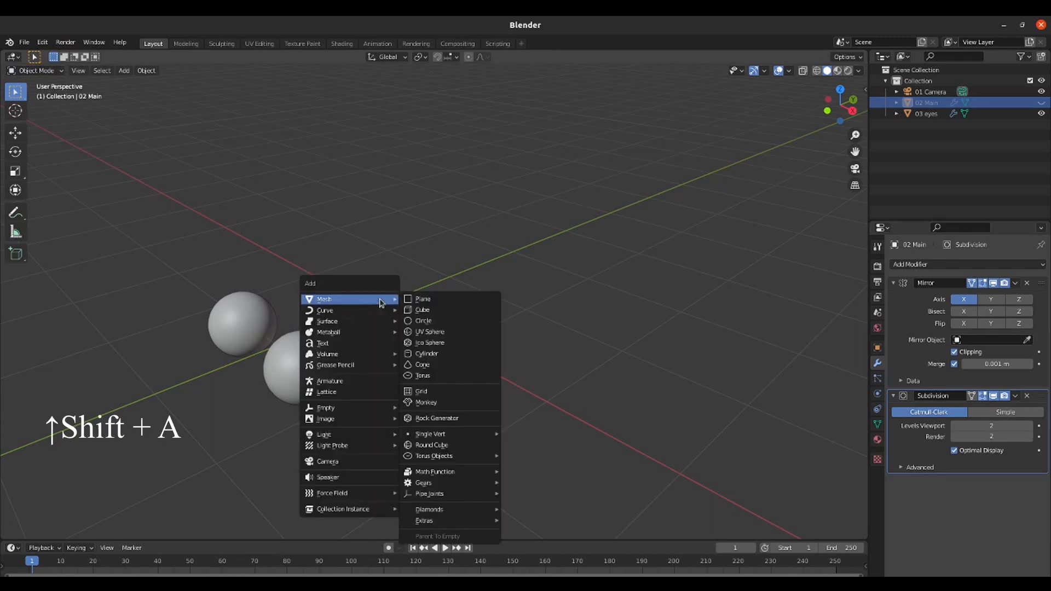
pyautogui.click(412, 300)
pyautogui.hotkey('shift', 'h')
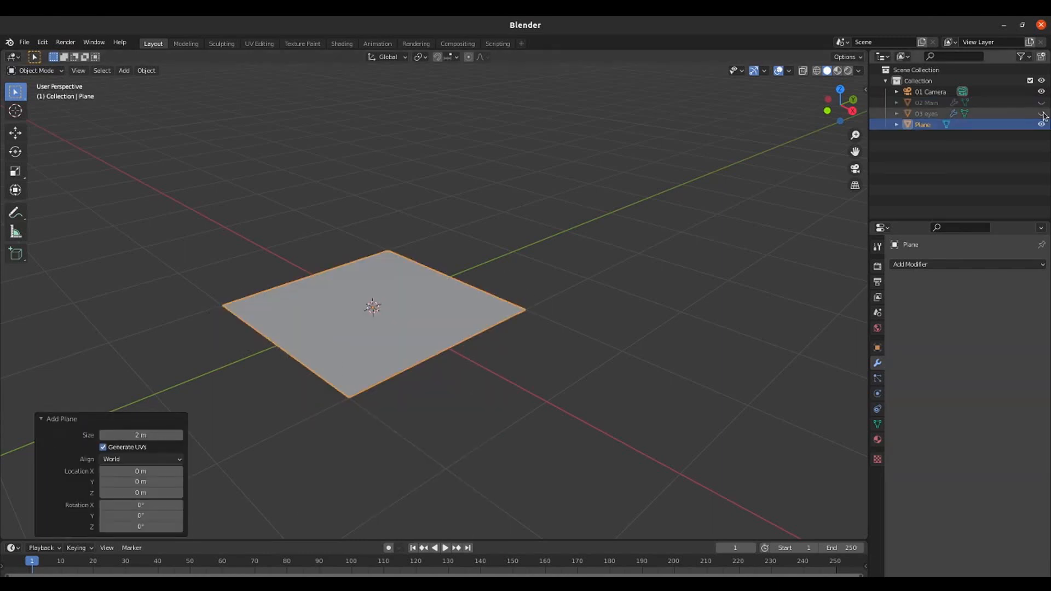
# - Cut the plane down its centre along the Y axis and delete the vertices of its negative-X half
pyautogui.press('KP_7')
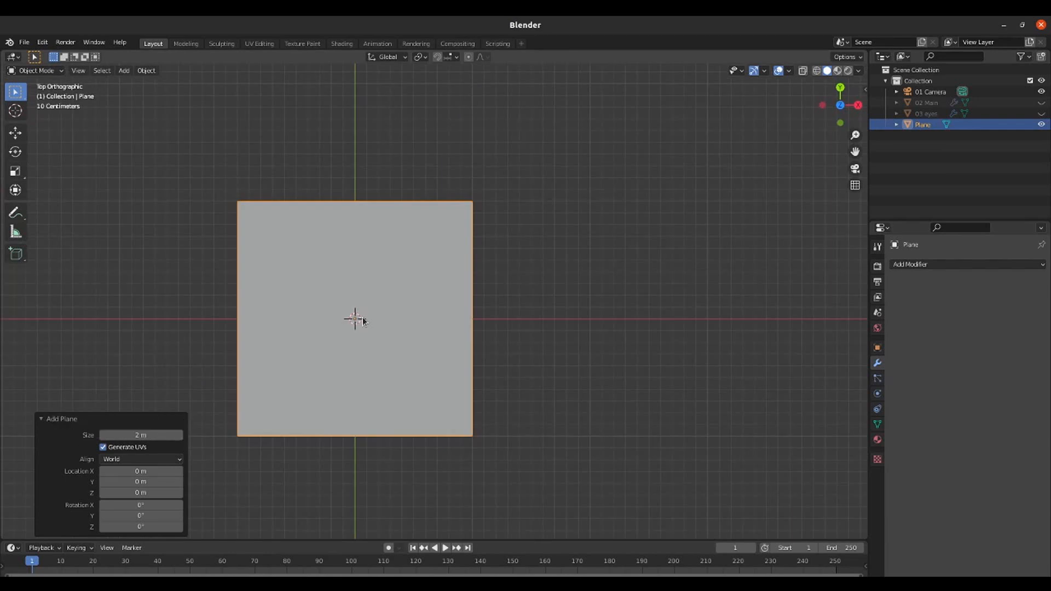
pyautogui.press('Tab')
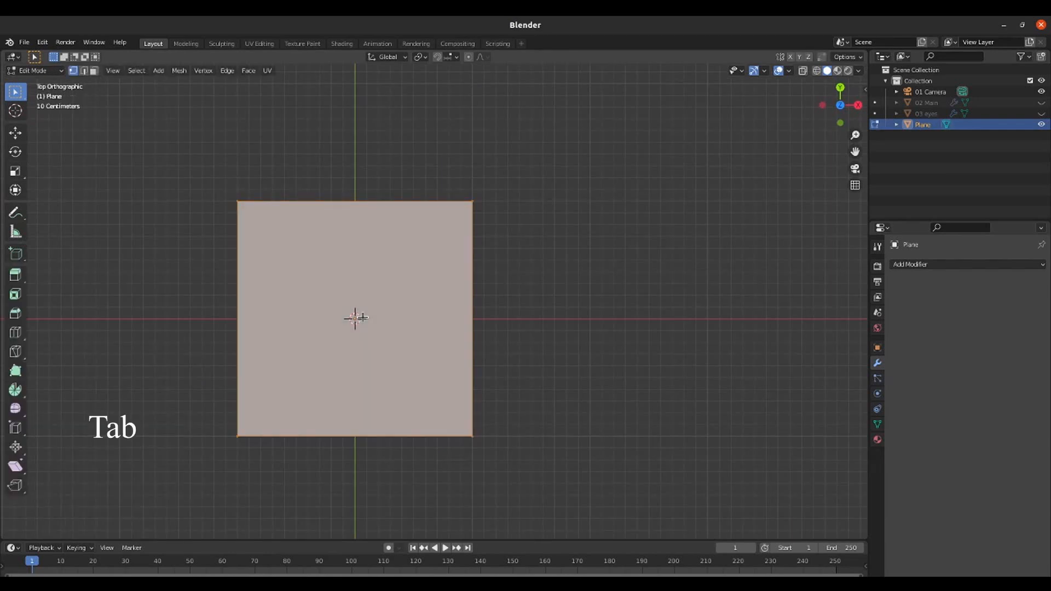
pyautogui.hotkey('ctrl', 'r')
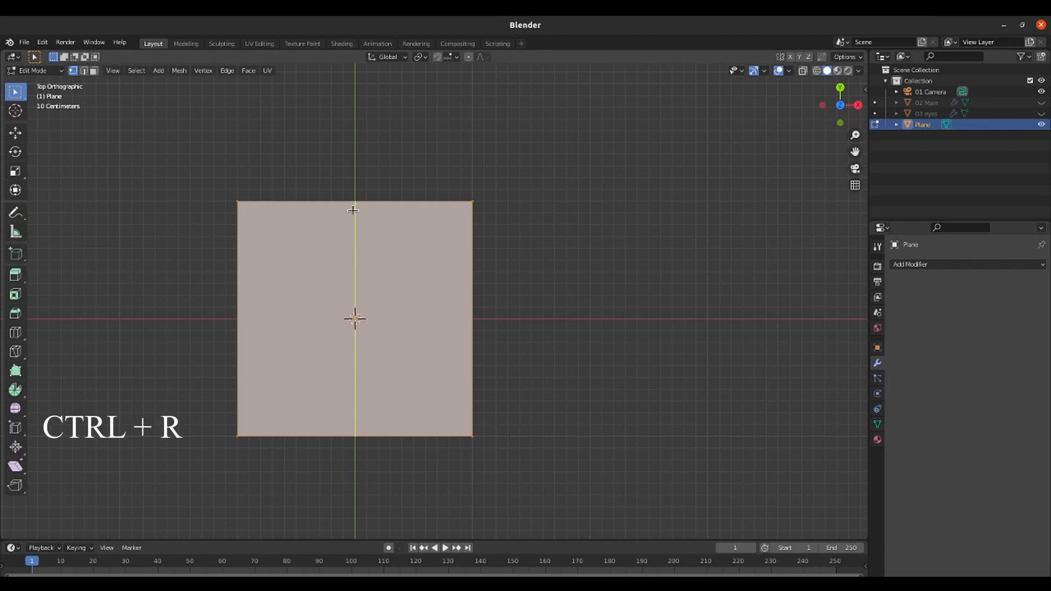
pyautogui.click(352, 211)
pyautogui.rightClick(353, 210)
pyautogui.moveTo(183, 164); pyautogui.dragTo(298, 466)
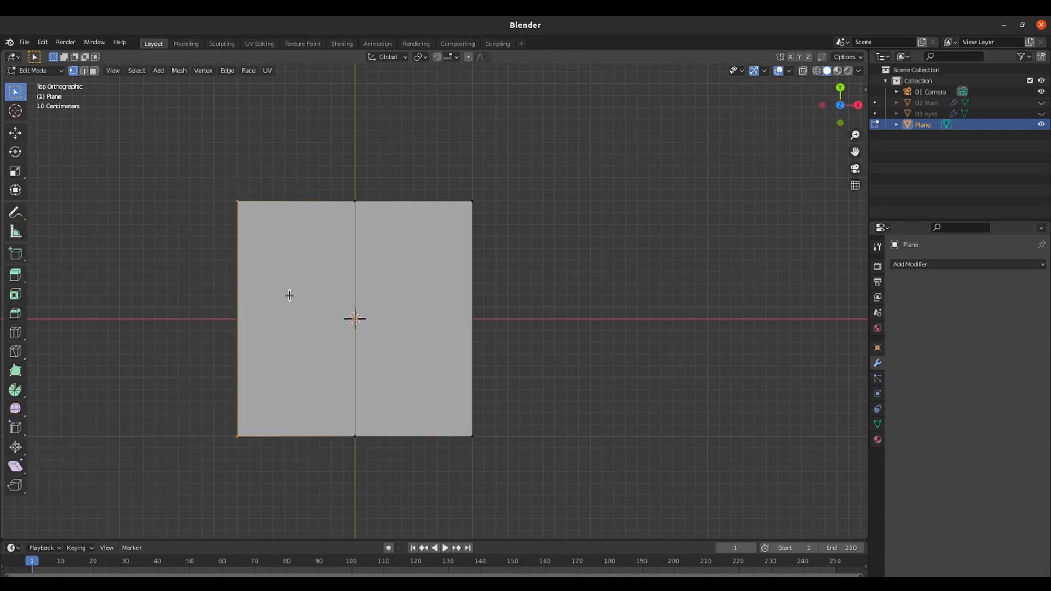
pyautogui.press('x')
pyautogui.click(280, 263)
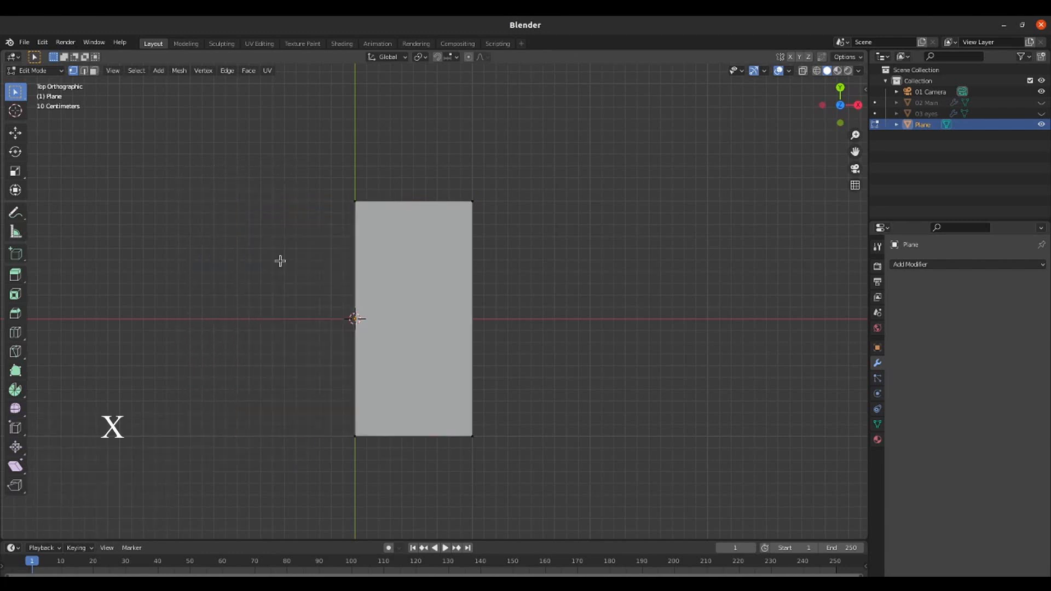
# - Move the half plane's outer edge about -0.945 m along the X axis to leave a narrow strip
pyautogui.moveTo(447, 182); pyautogui.dragTo(505, 465)
pyautogui.press('g')
pyautogui.press('x')
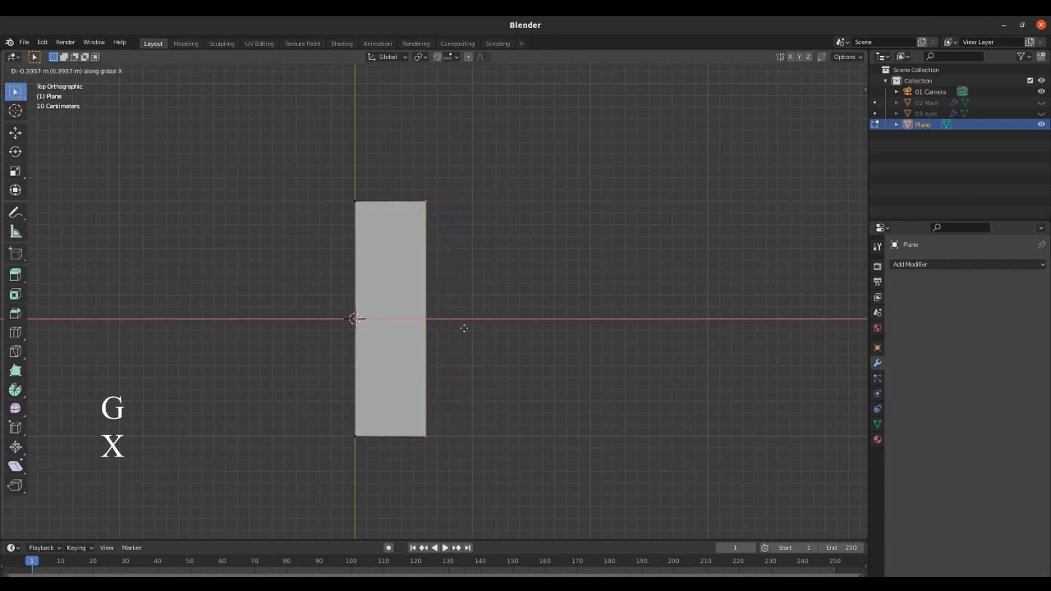
pyautogui.click(404, 320)
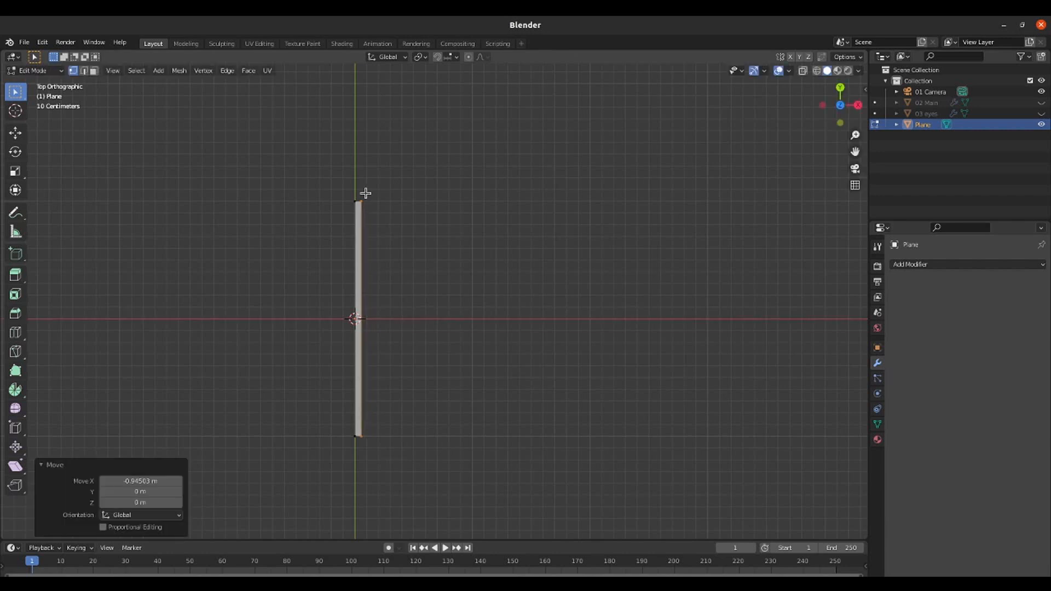
# - Move the strip's upper outer vertex about 0.256 m in X and -0.256 m in Y to widen that end
pyautogui.click(360, 203)
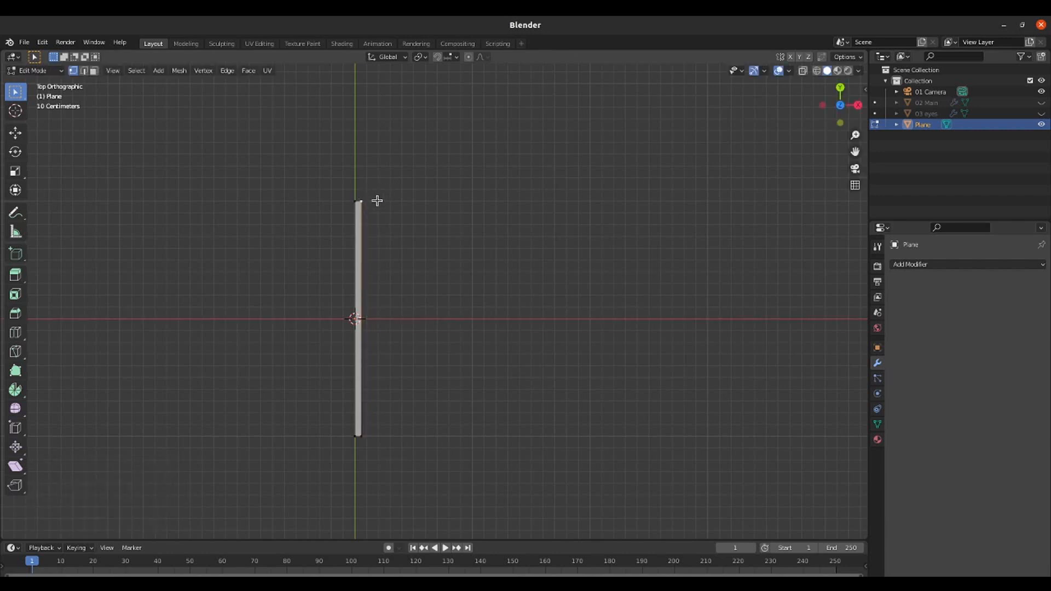
pyautogui.press('g')
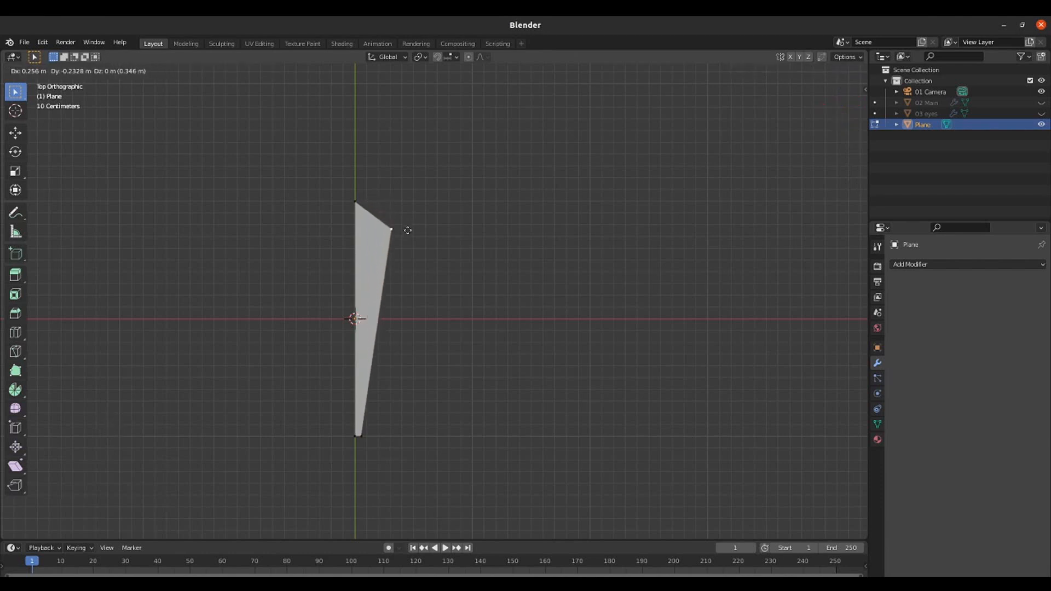
pyautogui.click(408, 231)
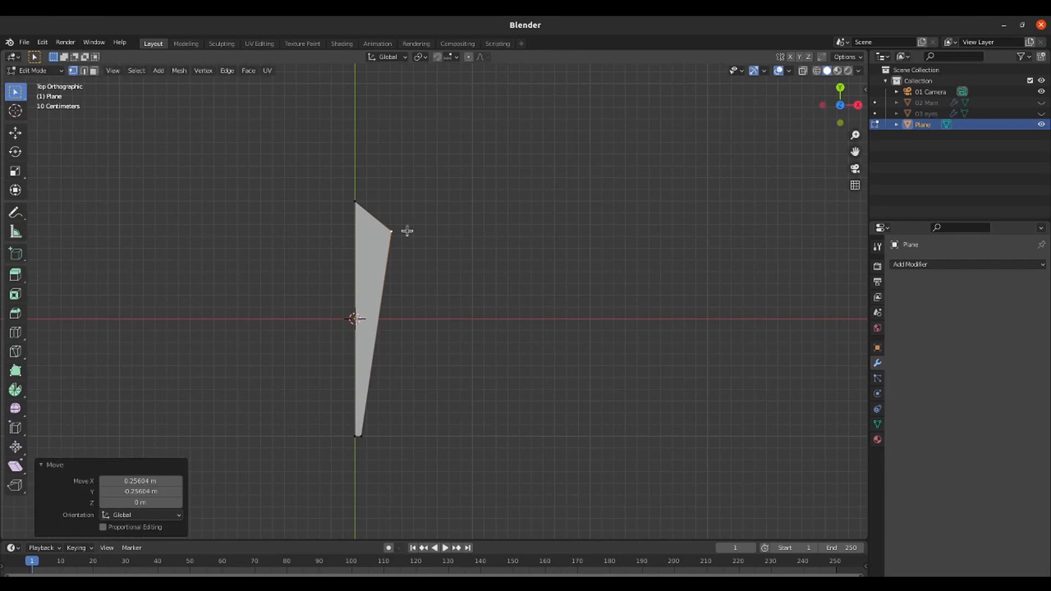
# - Add a loop cut across the strip's wide end and move its outer vertex about 0.126 m in X and 0.186 m in Y
pyautogui.hotkey('ctrl', 'r')
pyautogui.click(383, 308)
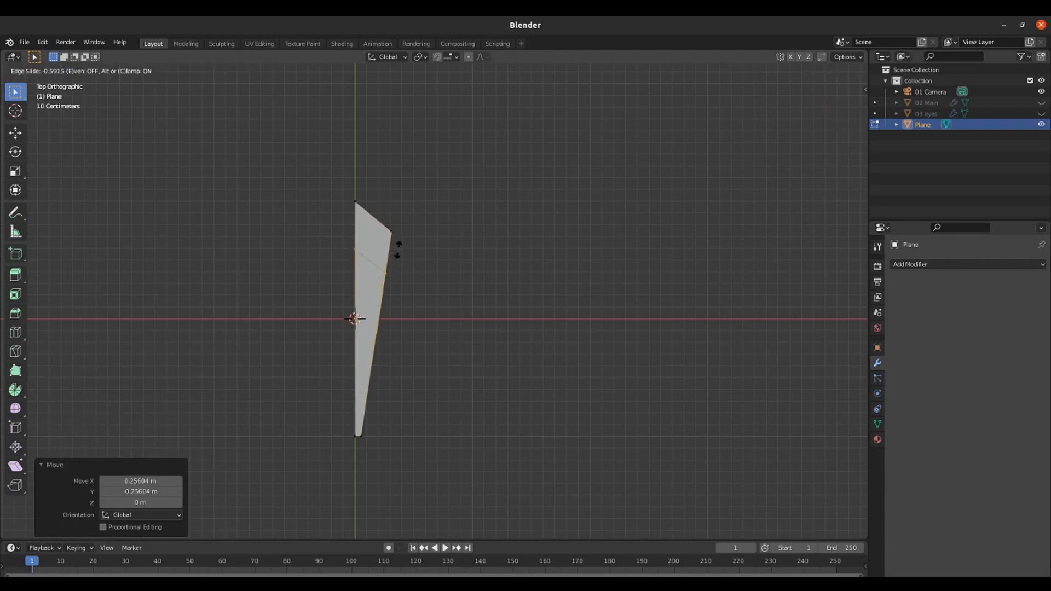
pyautogui.click(375, 267)
pyautogui.moveTo(375, 268); pyautogui.dragTo(397, 296)
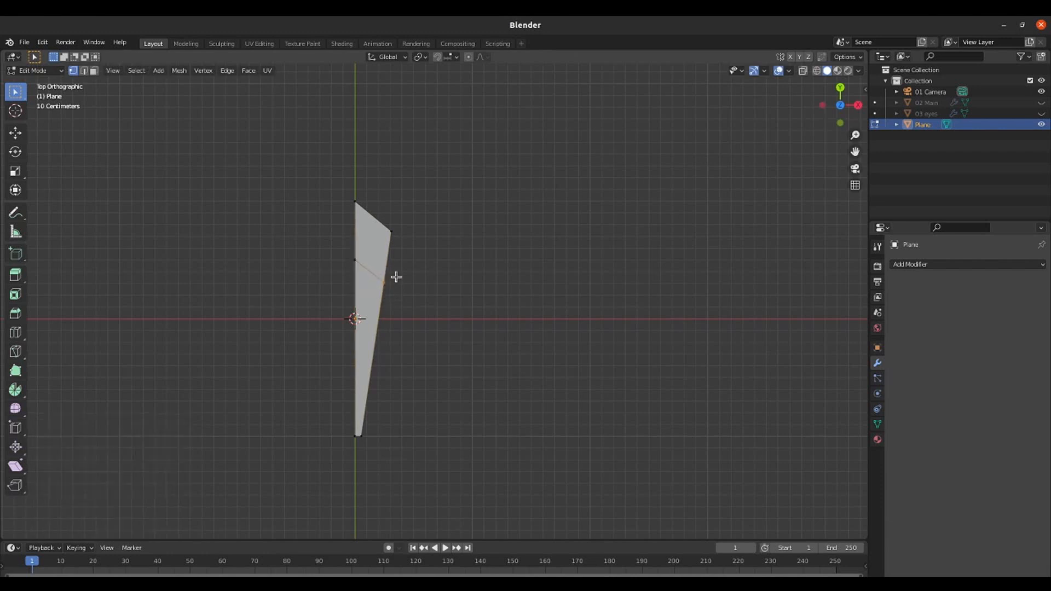
pyautogui.press('g')
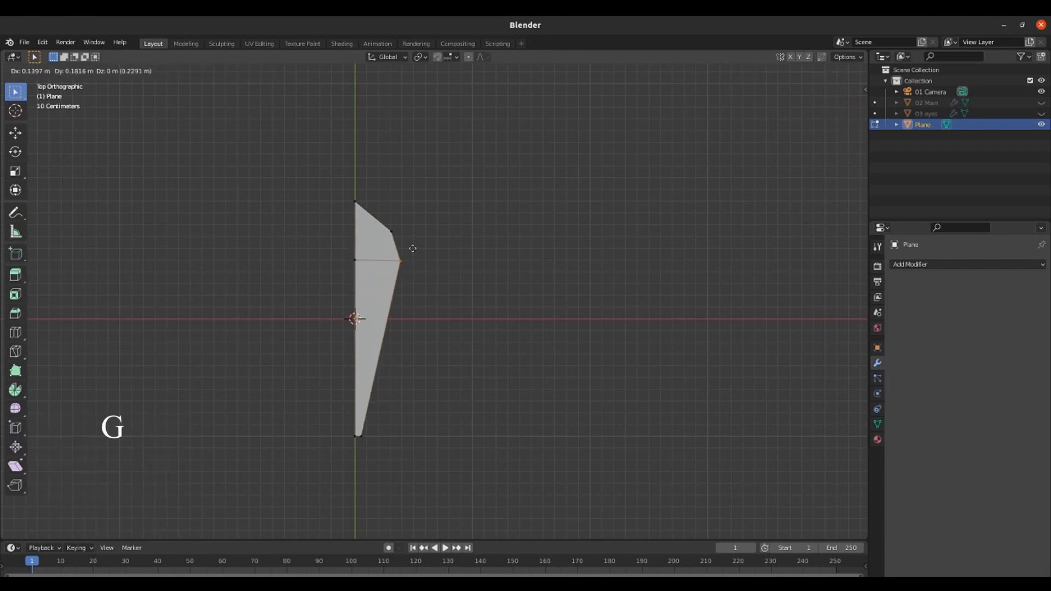
pyautogui.click(411, 249)
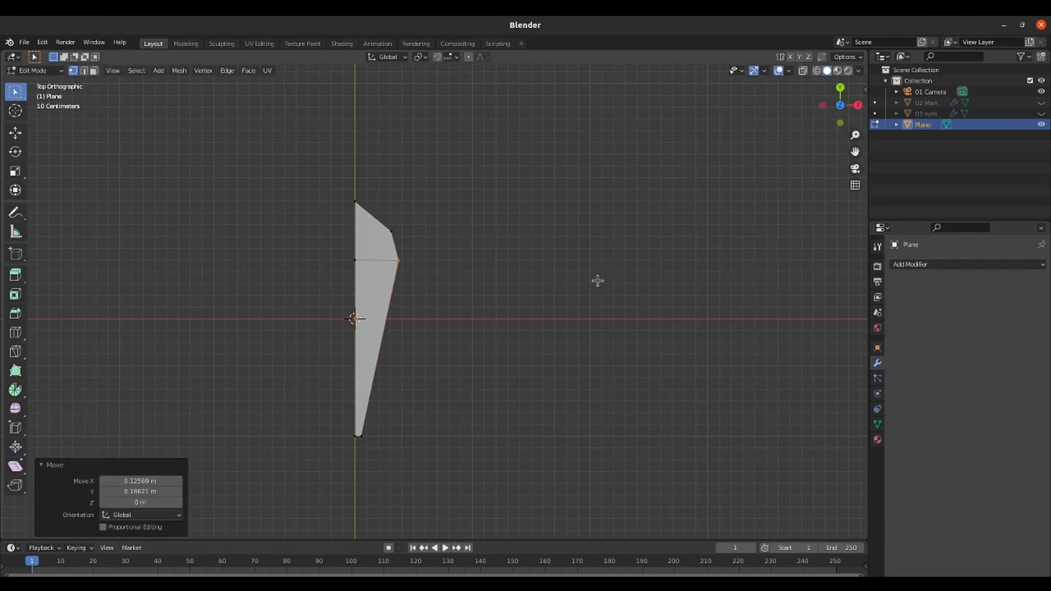
# - Add an X-axis Mirror modifier and a Subdivision Surface modifier with viewport level 2 to the plane
pyautogui.click(954, 266)
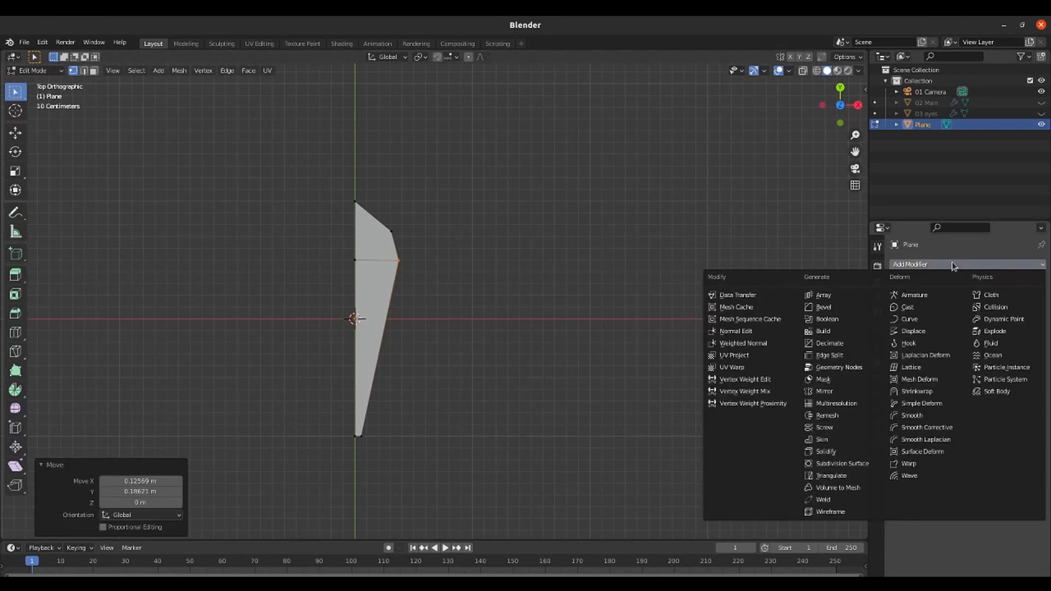
pyautogui.click(825, 391)
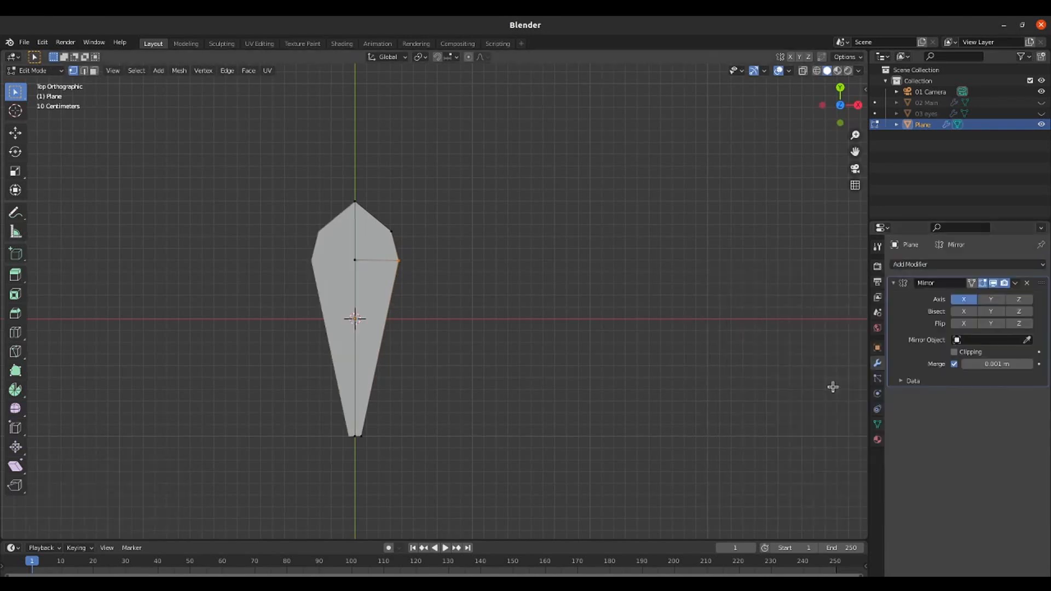
pyautogui.moveTo(832, 387); pyautogui.dragTo(496, 268, button='middle')
pyautogui.click(918, 266)
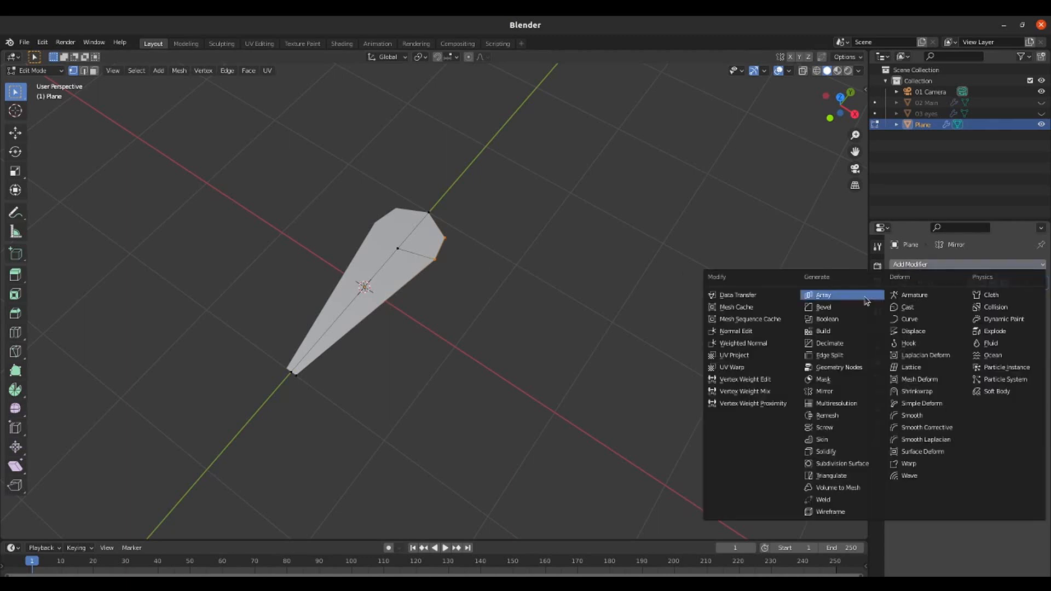
pyautogui.click(858, 464)
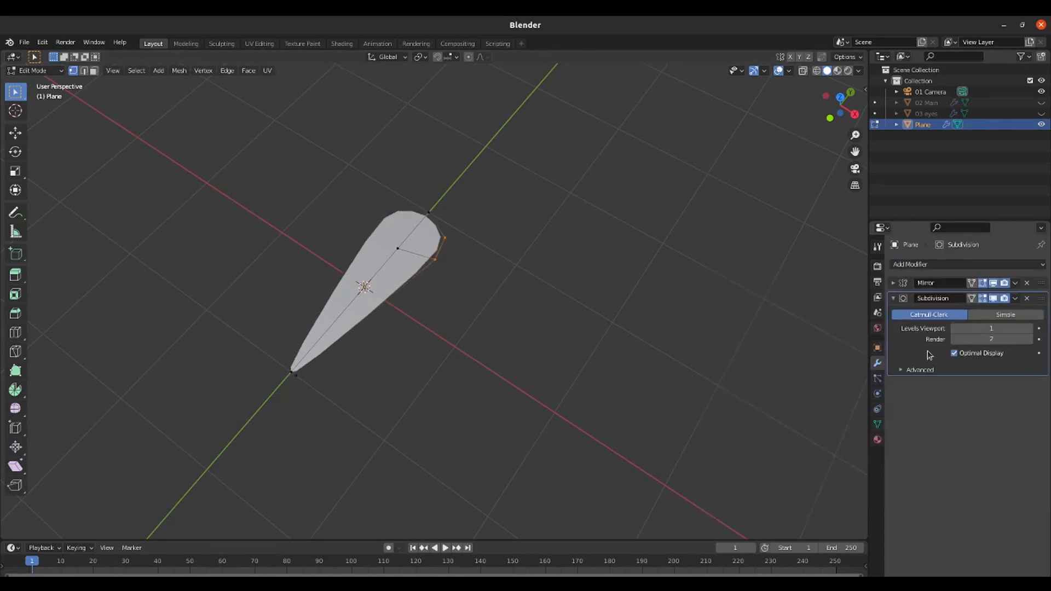
pyautogui.click(1030, 330)
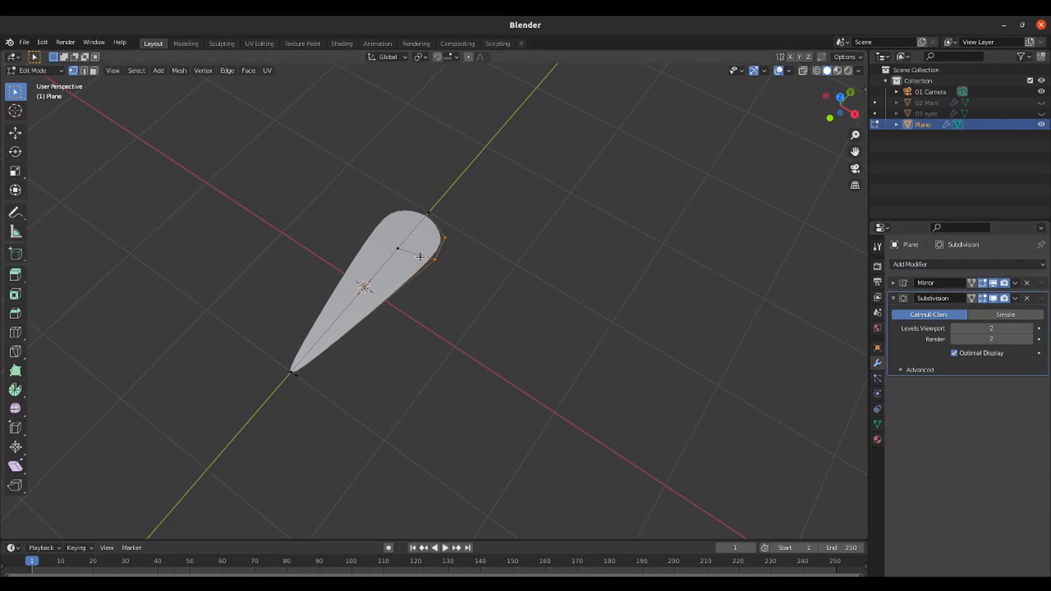
# - Turn on Mirror clipping and extrude both faces of the feather shape upward by about 0.098 m
pyautogui.press('3')
pyautogui.click(402, 272)
pyautogui.keyDown('shift'); pyautogui.click(430, 236); pyautogui.keyUp('shift')
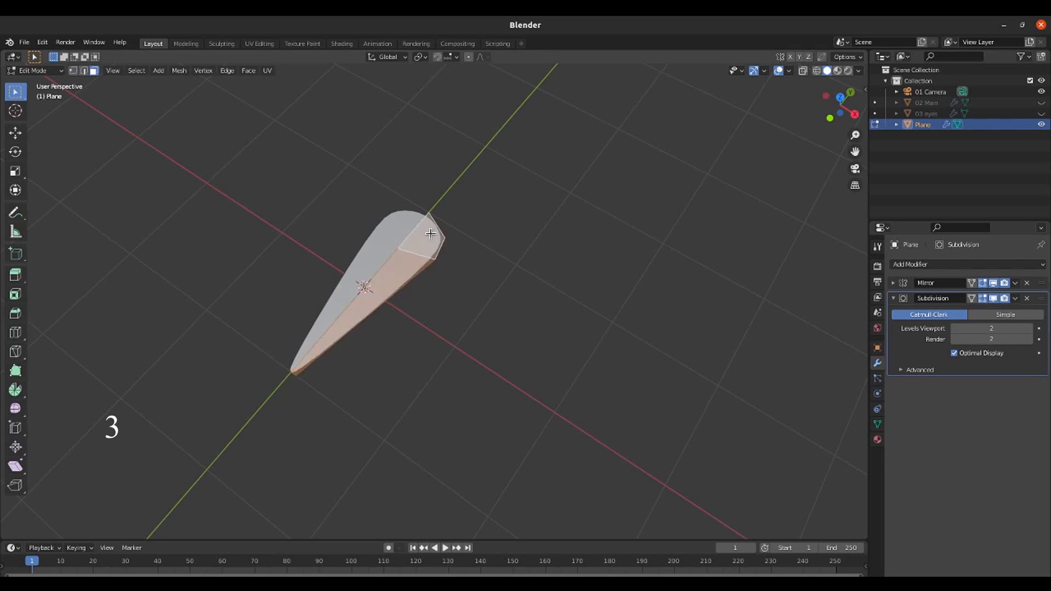
pyautogui.moveTo(479, 234); pyautogui.dragTo(421, 191, button='middle')
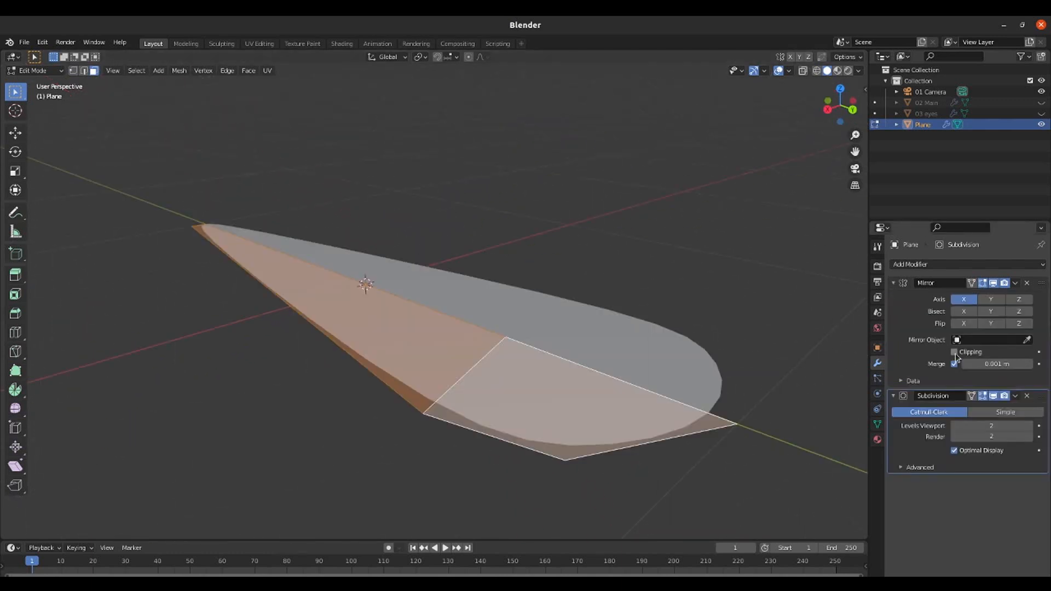
pyautogui.click(956, 353)
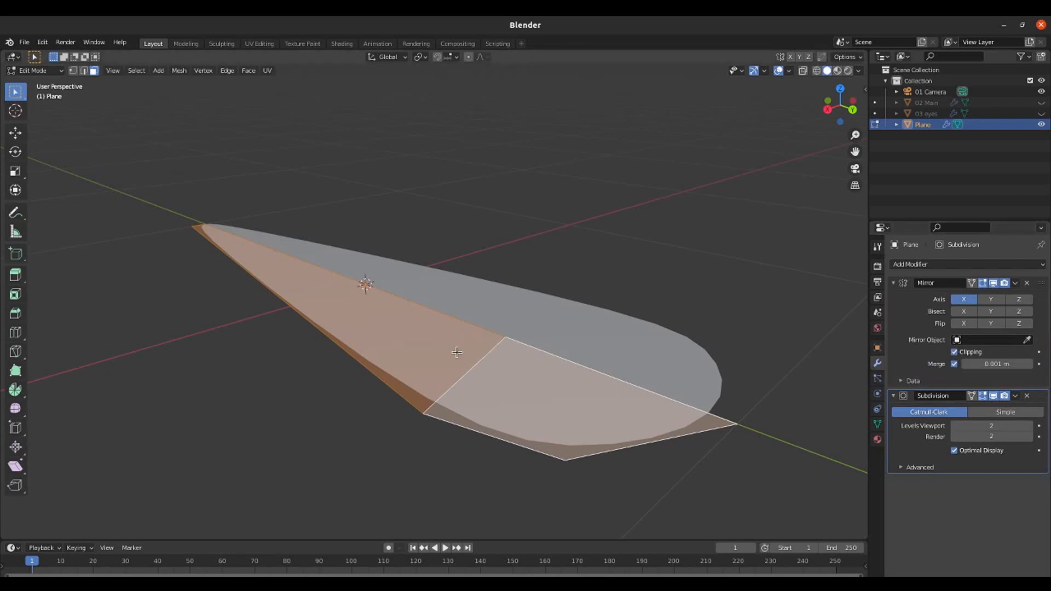
pyautogui.press('e')
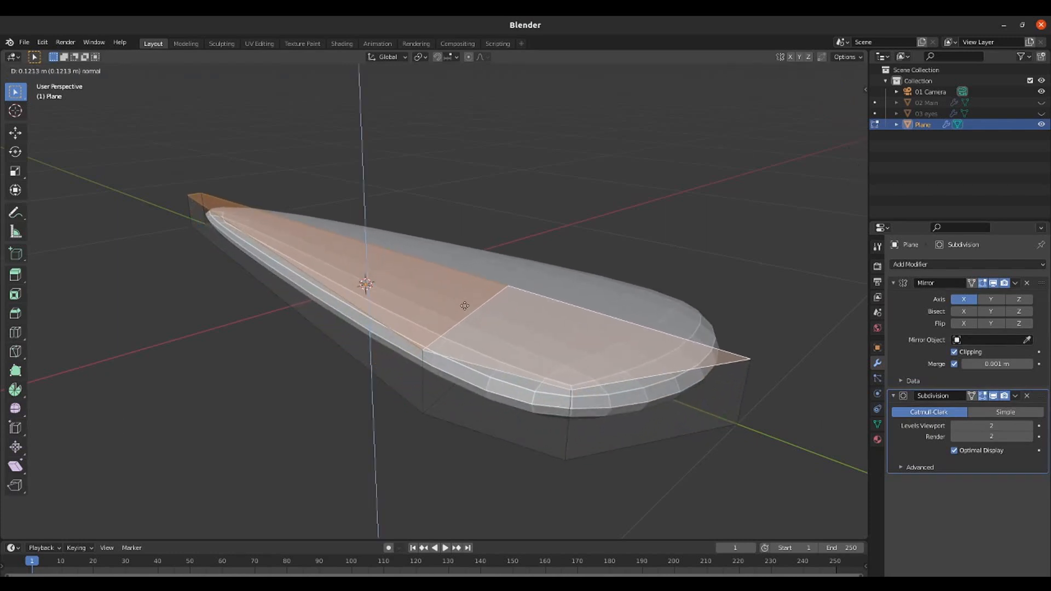
pyautogui.click(465, 305)
# - Add a loop cut across the feather shape and slide it to the narrow tip with a factor of about 0.952
pyautogui.moveTo(416, 319); pyautogui.dragTo(377, 297, button='middle')
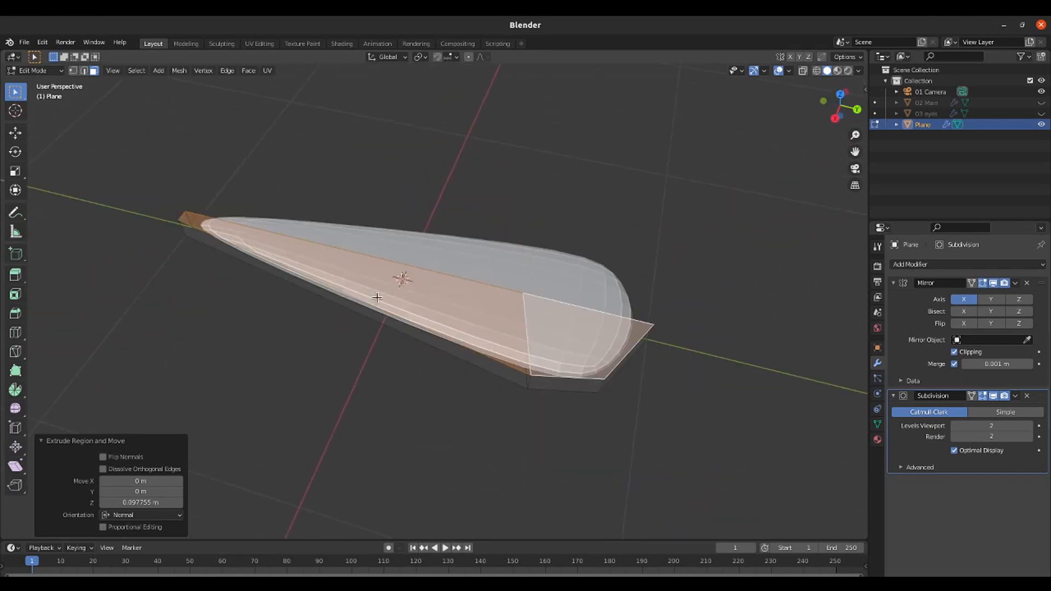
pyautogui.hotkey('ctrl', 'r')
pyautogui.click(375, 298)
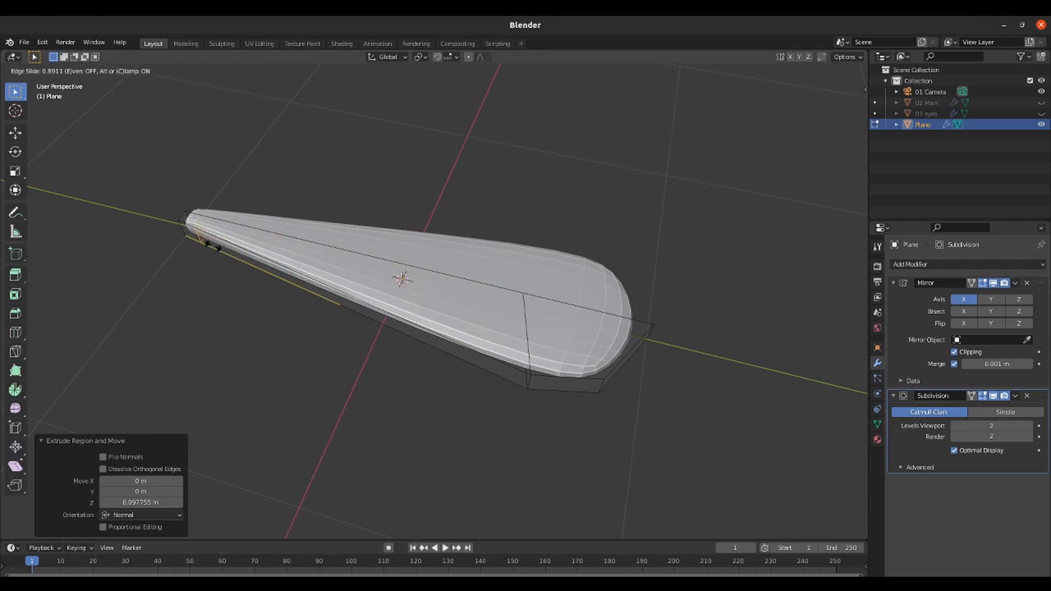
pyautogui.click(201, 244)
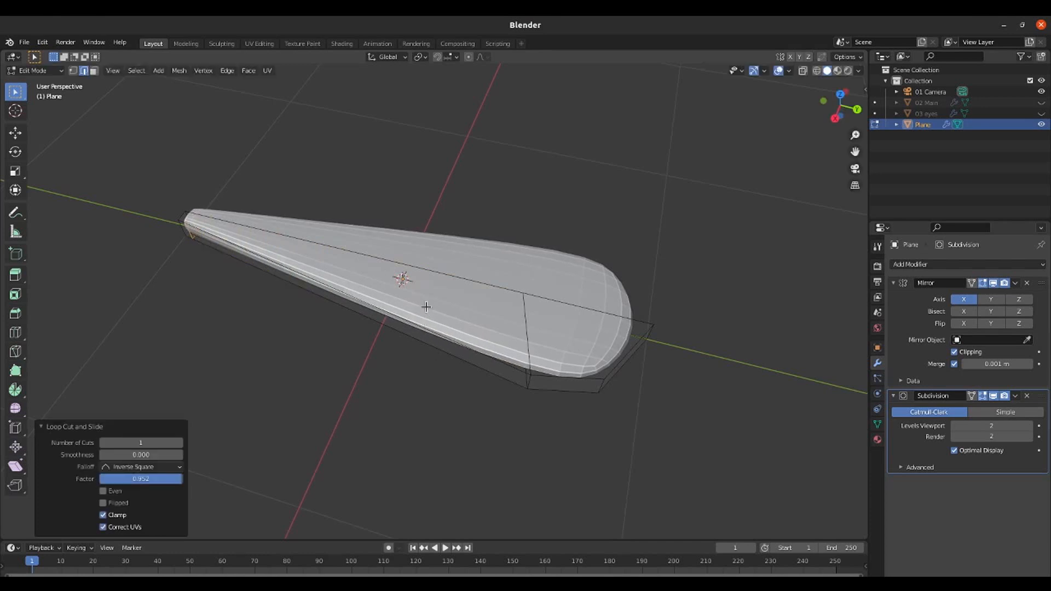
# - Return to Object Mode, apply smooth shading to the feather shape and unhide the 03 eyes object
pyautogui.press('Tab')
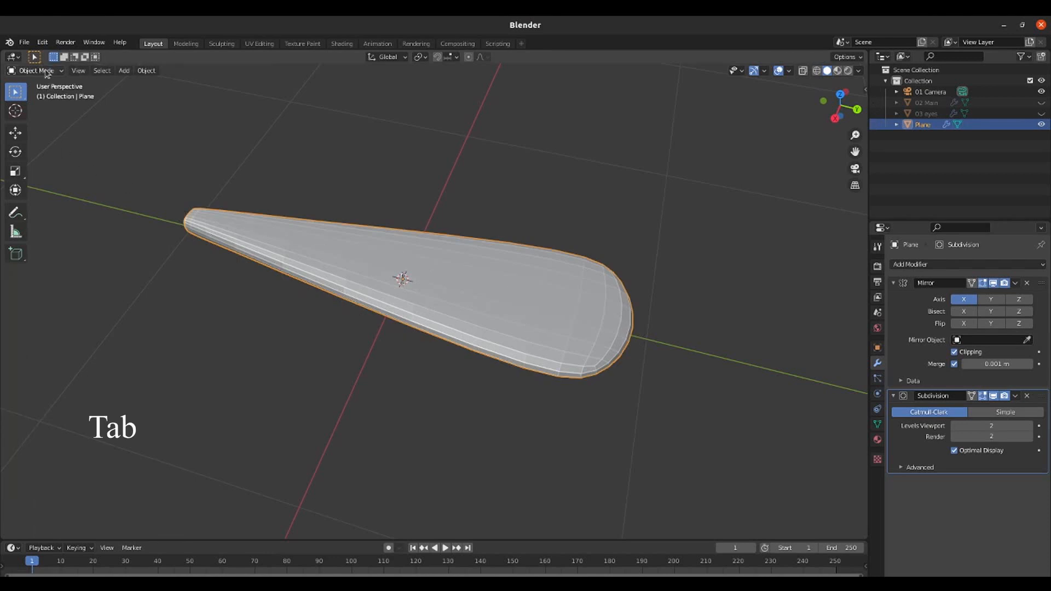
pyautogui.rightClick(428, 280)
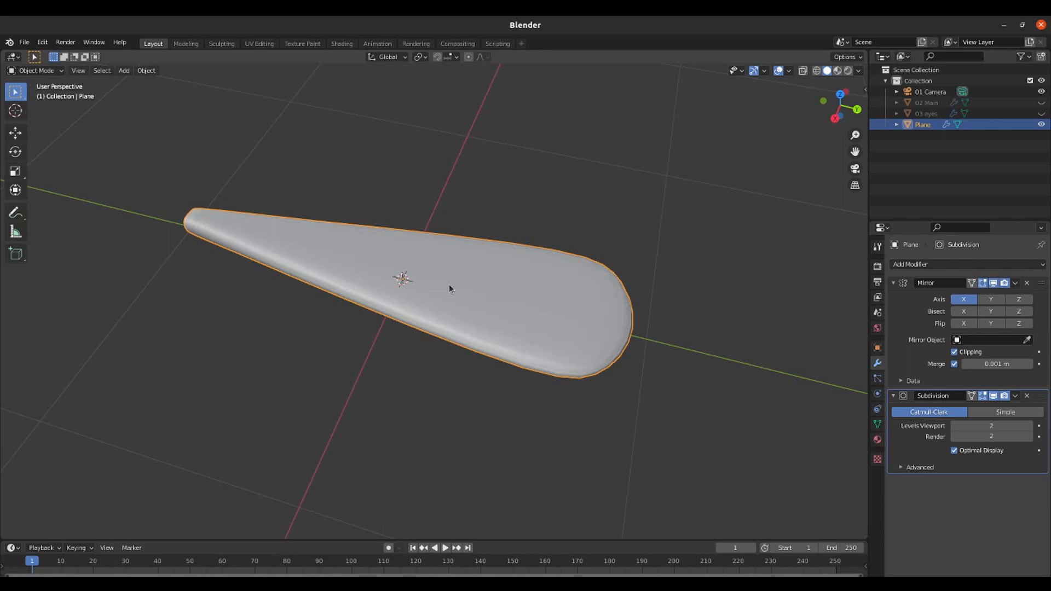
pyautogui.moveTo(321, 298); pyautogui.dragTo(438, 257, button='middle')
pyautogui.click(1041, 113)
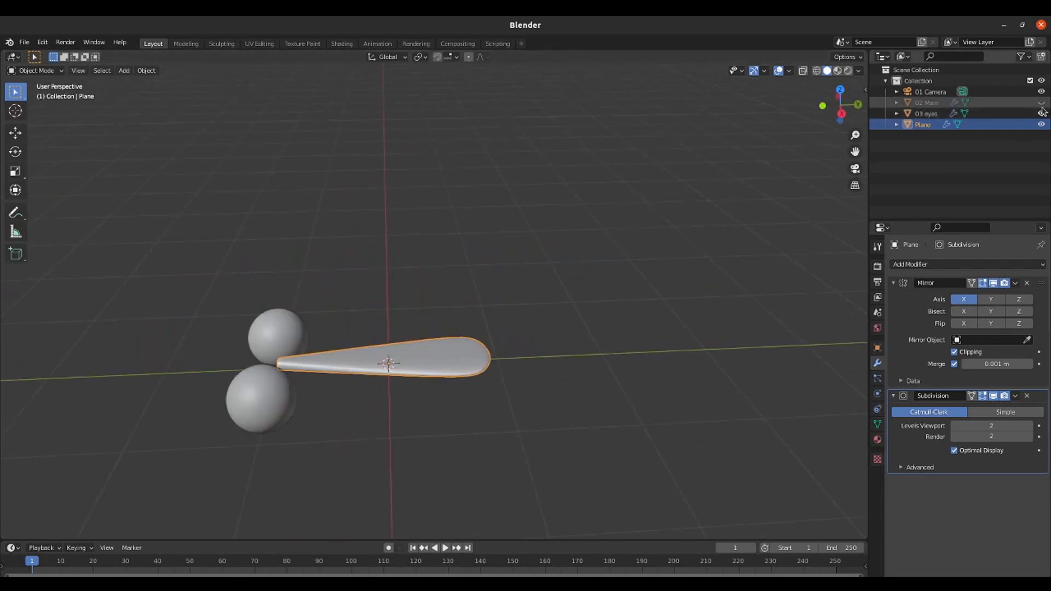
# - Unhide the 02 Main object and rename the Plane object as 04 Tail
pyautogui.click(1041, 102)
pyautogui.doubleClick(923, 124)
pyautogui.write('04 Tail')
pyautogui.press('Return')
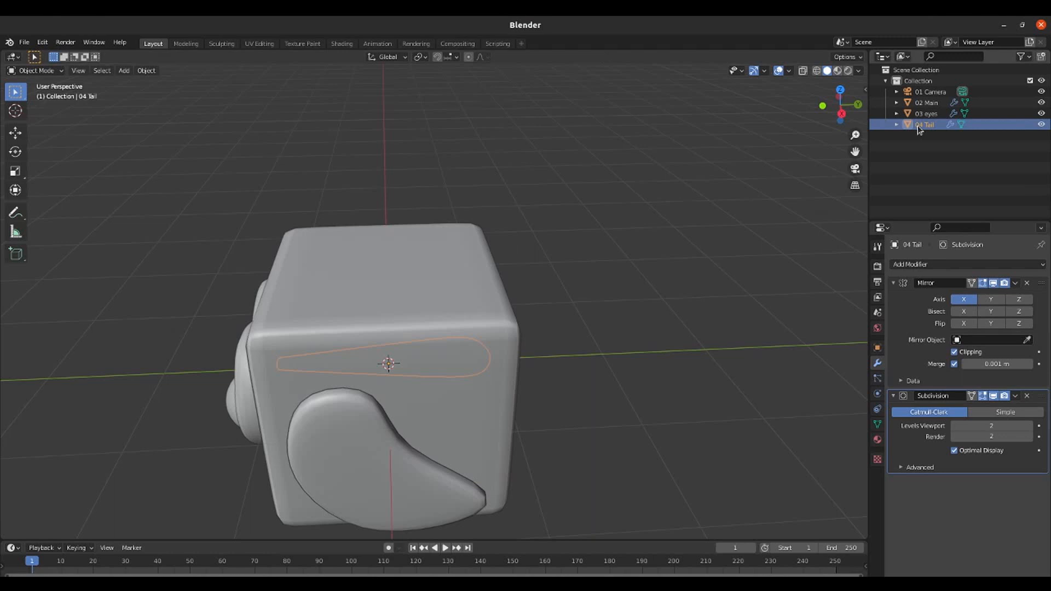
# - Move 04 Tail along Y about 2.04 m out behind the body, and back about 0.084 m so its narrow tip enters the body
pyautogui.press('g')
pyautogui.press('y')
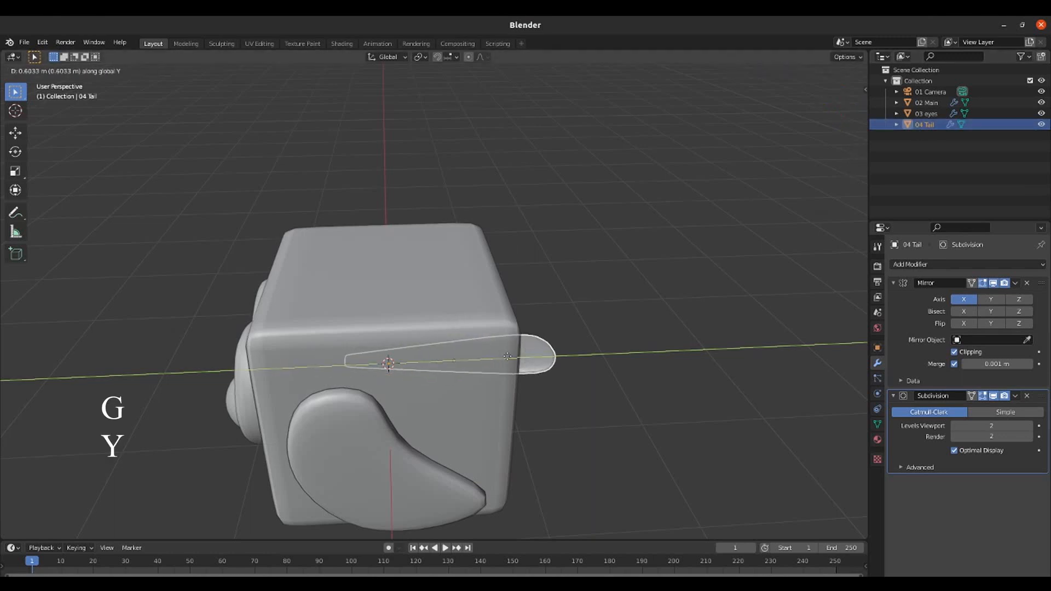
pyautogui.click(655, 356)
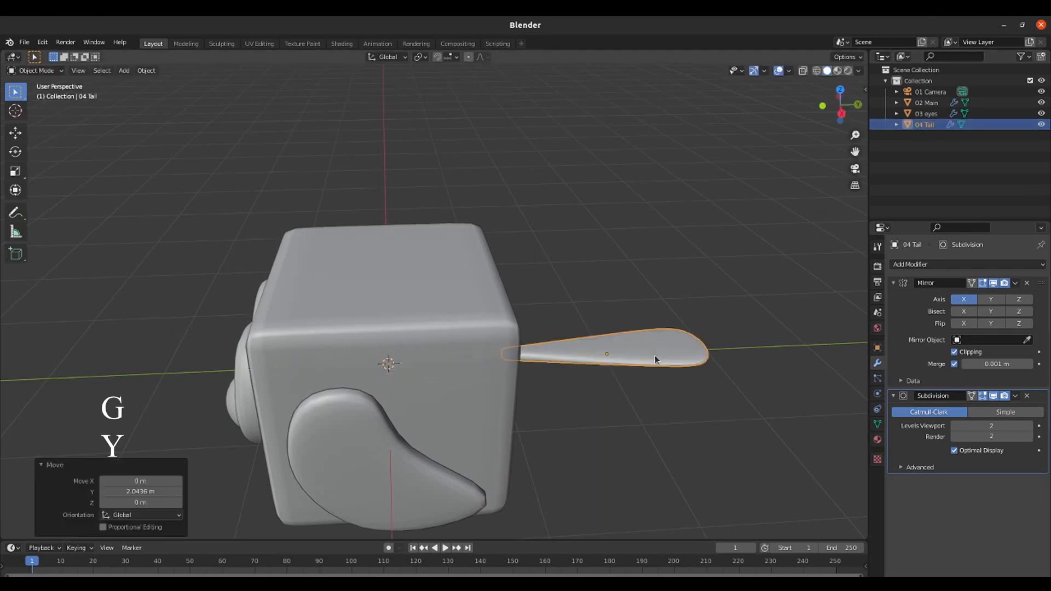
pyautogui.moveTo(655, 356); pyautogui.dragTo(659, 478, button='middle')
pyautogui.scroll(6, 579, 355)
pyautogui.press('g')
pyautogui.press('y')
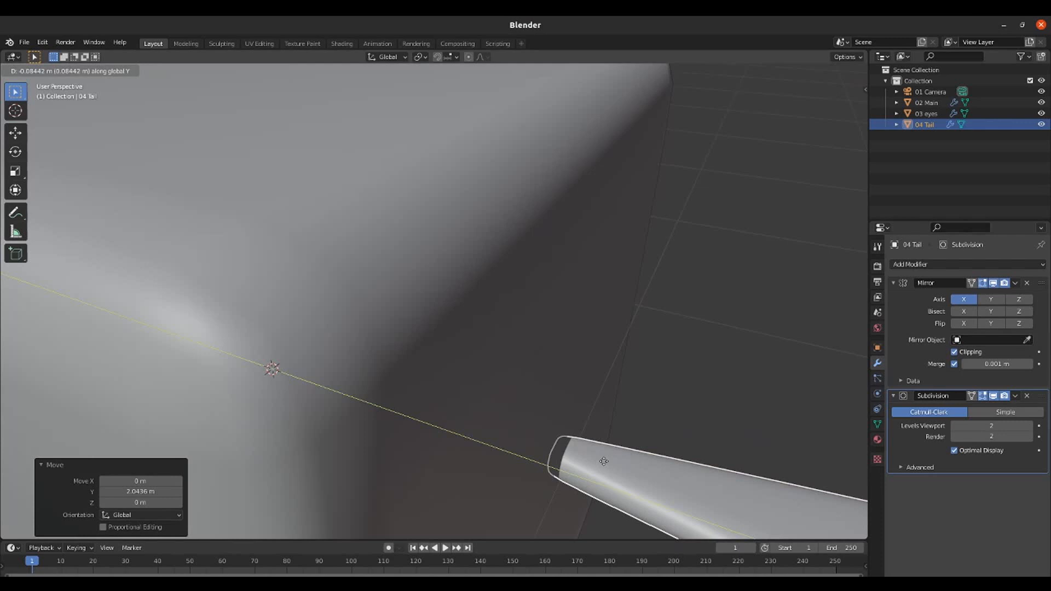
pyautogui.click(604, 462)
# - Duplicate 04 Tail in place and rename the copy as 05 Tail
pyautogui.scroll(-5, 681, 405)
pyautogui.moveTo(687, 383); pyautogui.dragTo(597, 433, button='middle')
pyautogui.hotkey('shift', 'd')
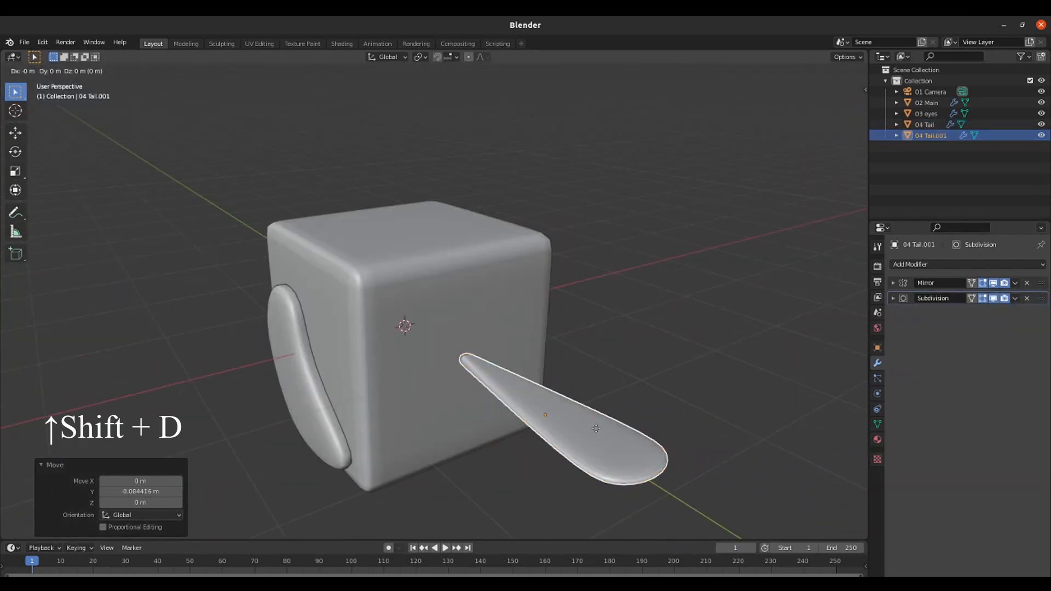
pyautogui.press('Escape')
pyautogui.doubleClick(931, 135)
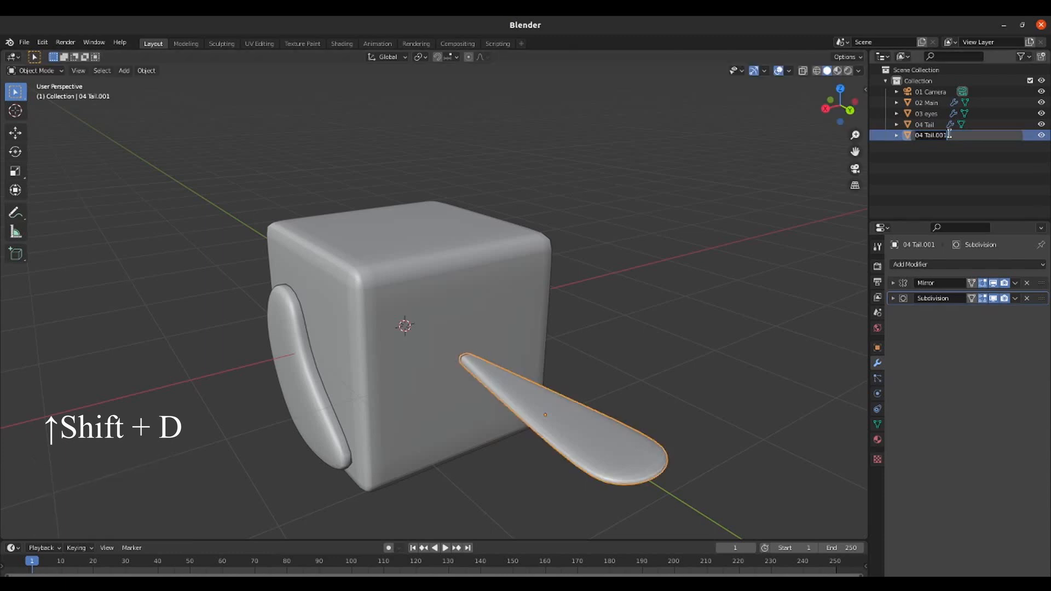
pyautogui.write('05 Tail')
pyautogui.press('Return')
# - Switch to the top view and apply the Mirror modifier on 05 Tail
pyautogui.press('KP_7')
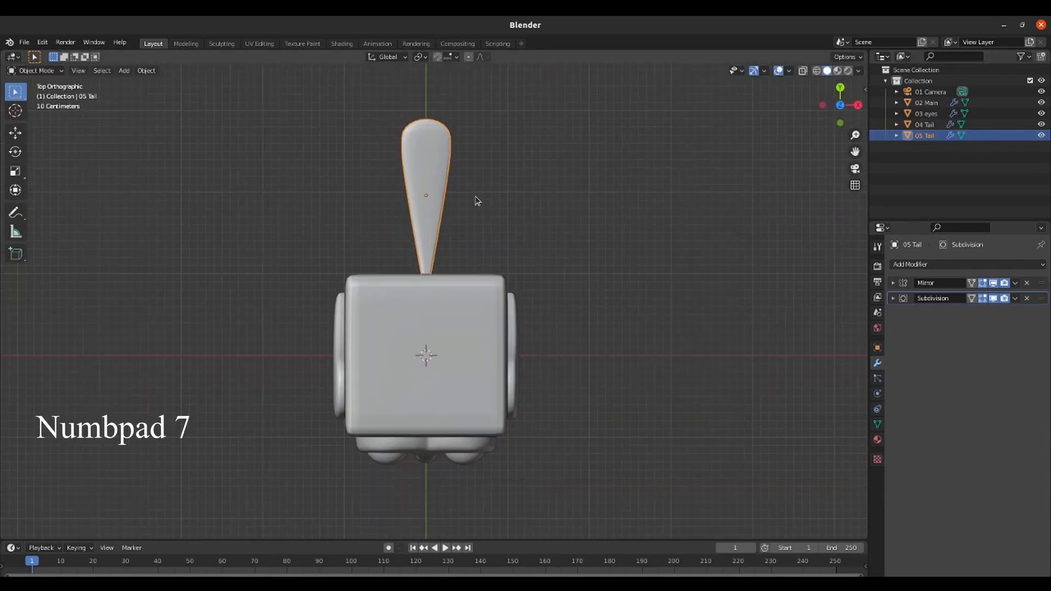
pyautogui.keyDown('shift'); pyautogui.moveTo(482, 181); pyautogui.dragTo(487, 254, button='middle'); pyautogui.keyUp('shift')
pyautogui.scroll(1, 467, 262)
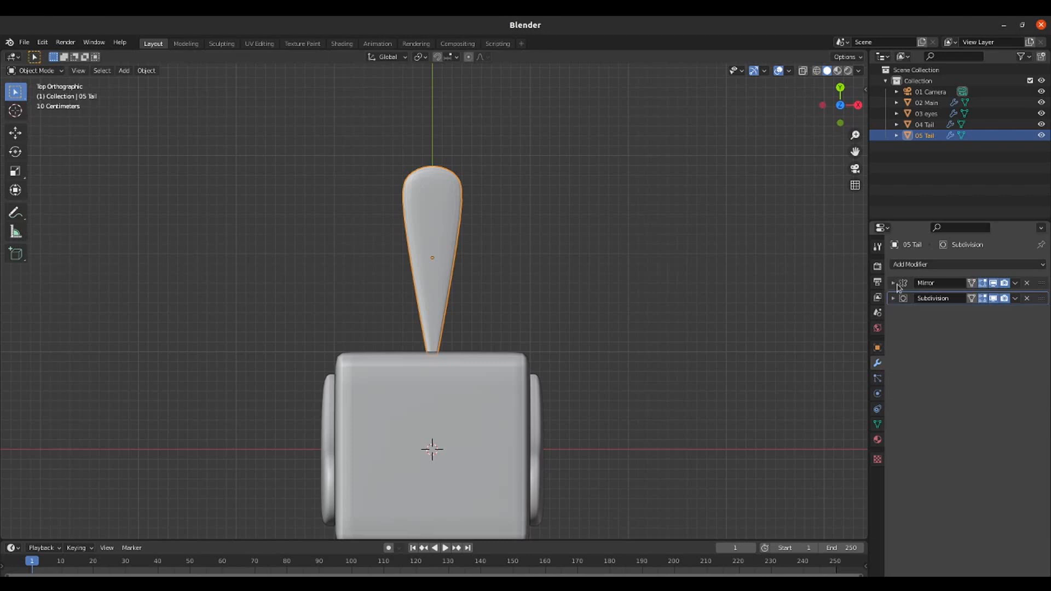
pyautogui.click(1015, 284)
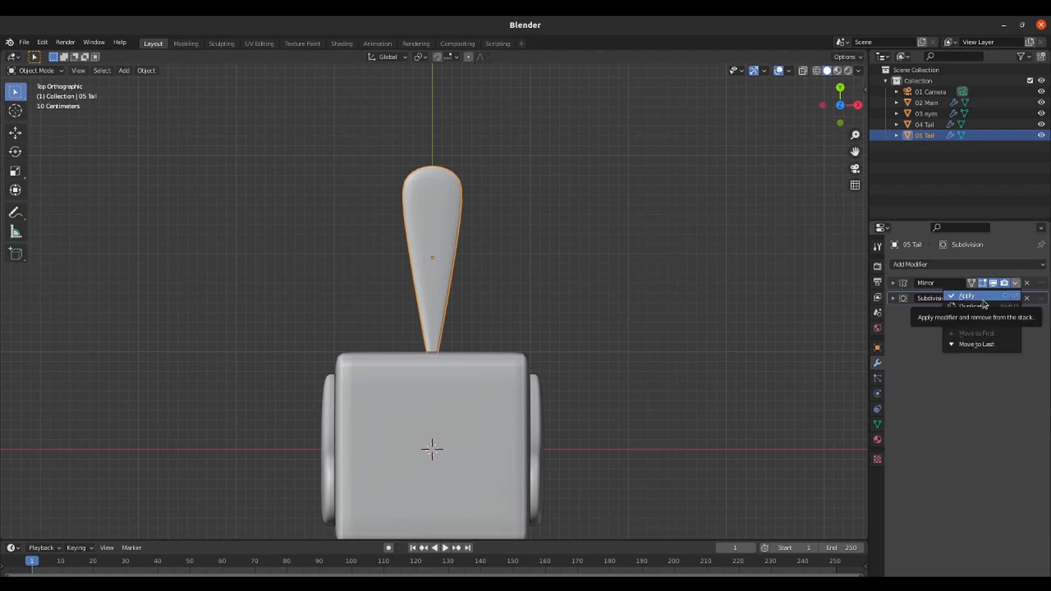
pyautogui.click(967, 296)
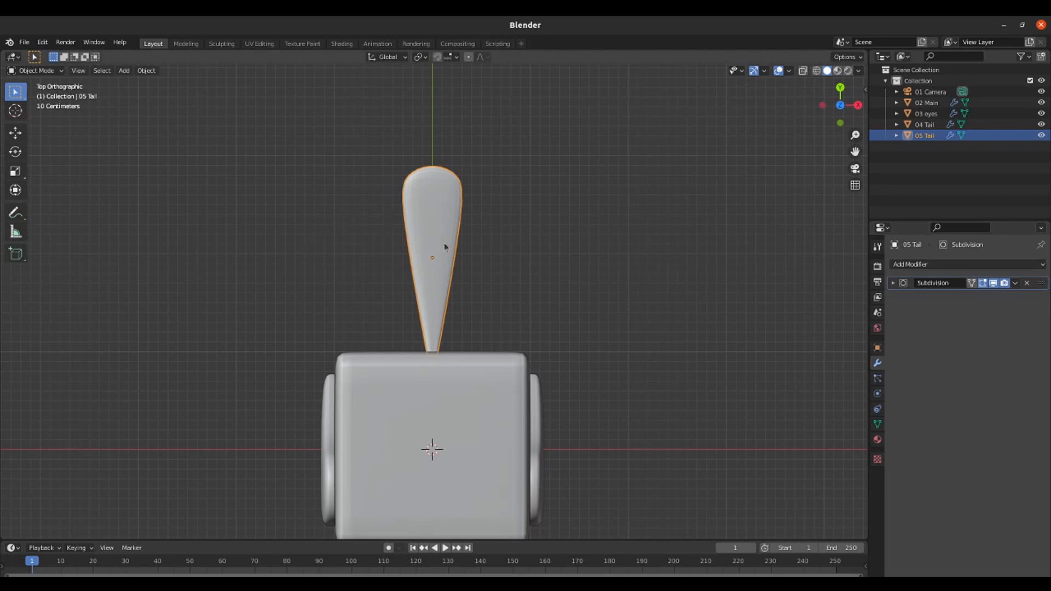
# - In Edit Mode, move the whole 05 Tail mesh about 0.335 m along X, beside the central feather
pyautogui.press('Tab')
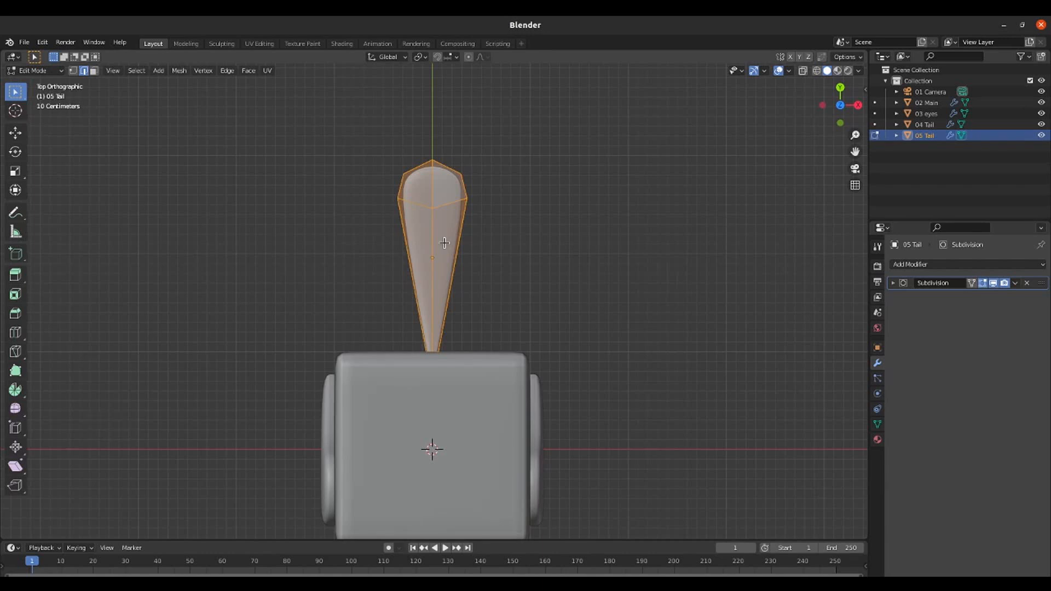
pyautogui.press('g')
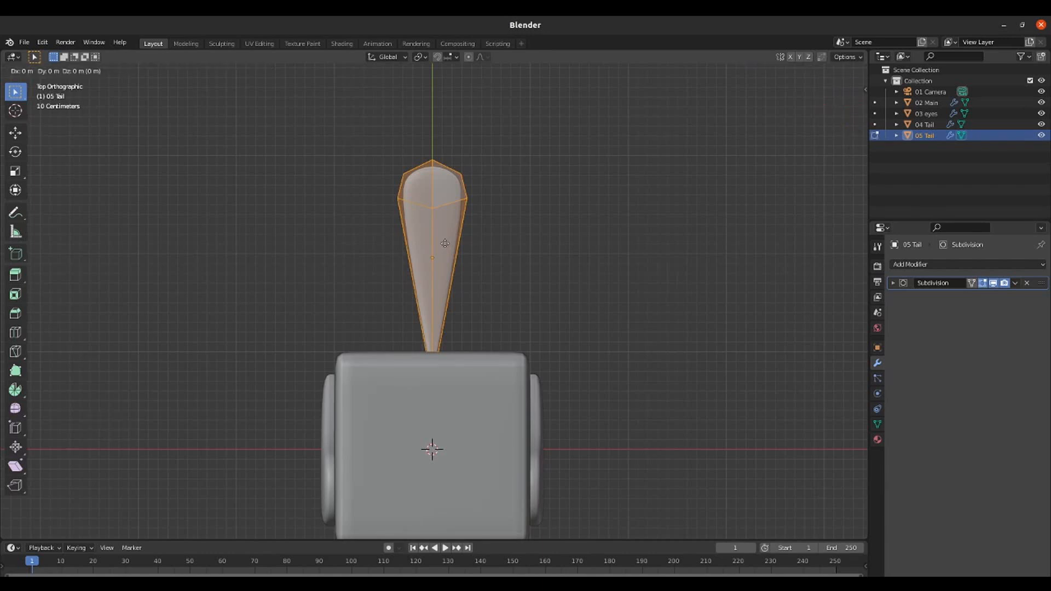
pyautogui.press('x')
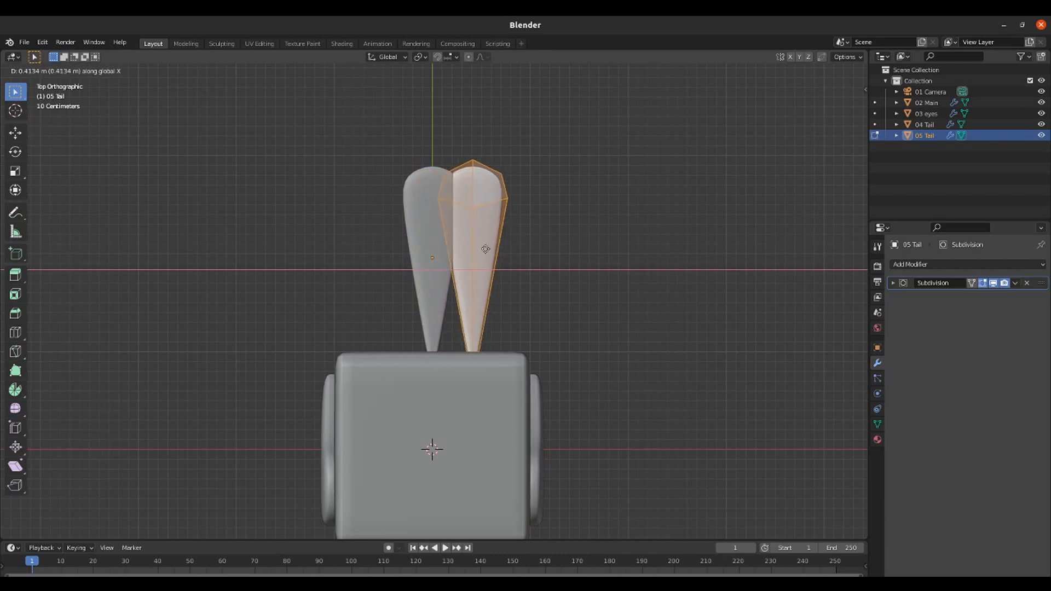
pyautogui.click(477, 249)
pyautogui.scroll(2, 520, 245)
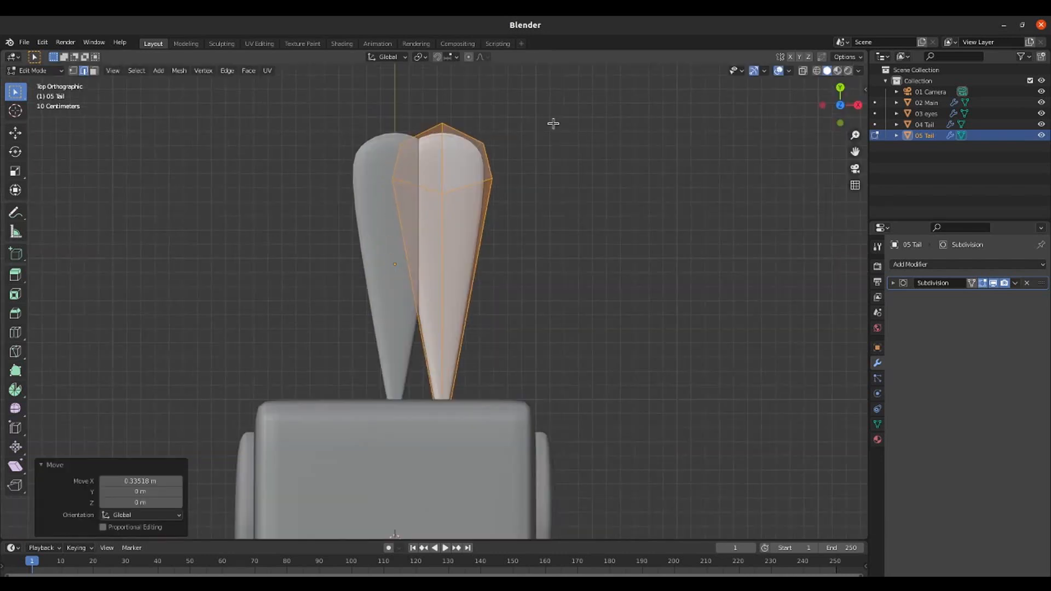
# - Rotate the second feather outward by about 16°, scale it to about 0.862, and position its tip at the central feather's base
pyautogui.press('r')
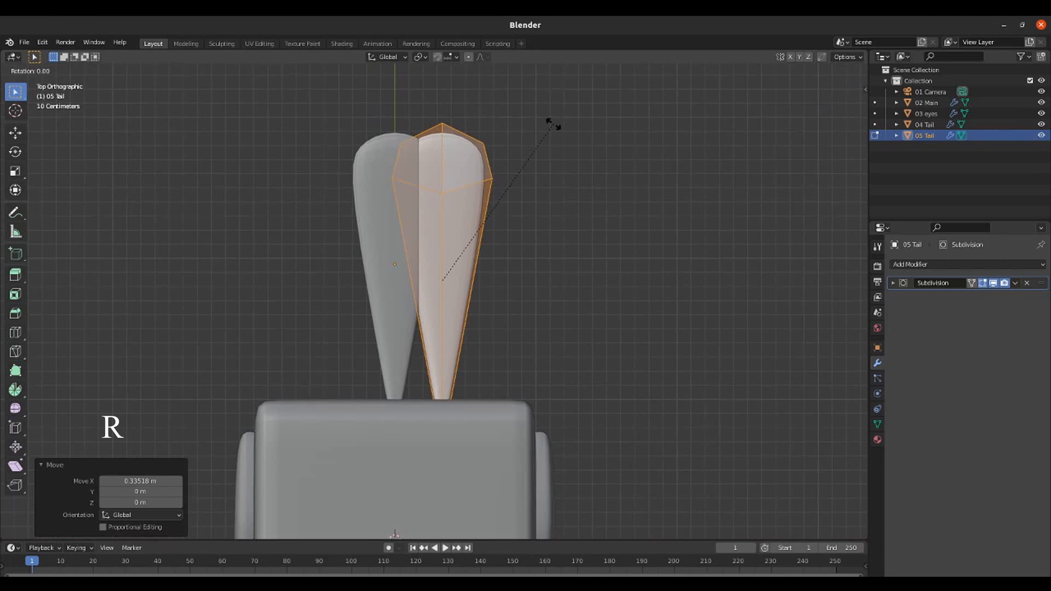
pyautogui.click(596, 137)
pyautogui.press('s')
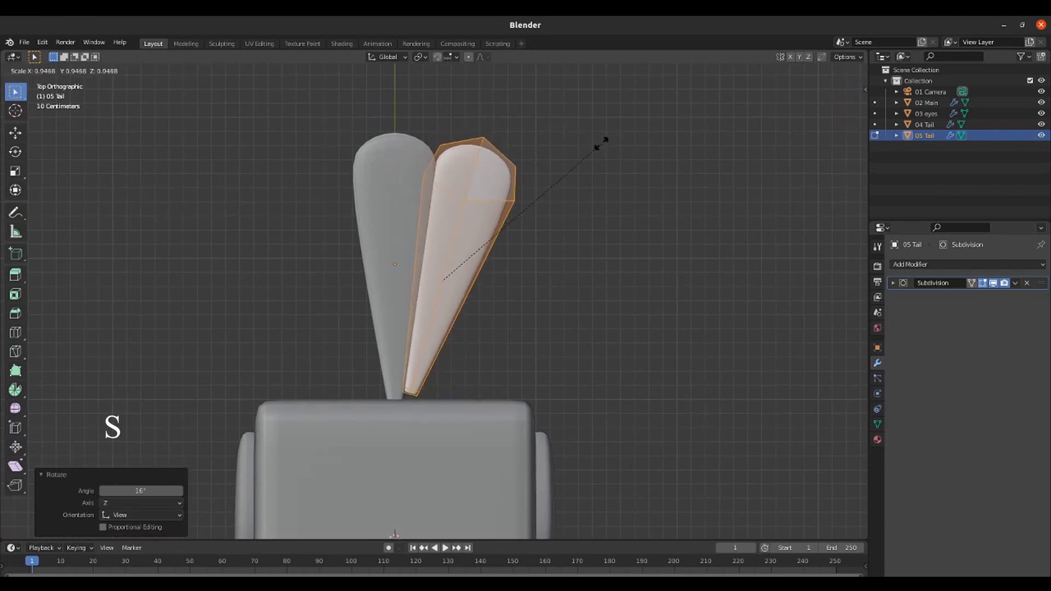
pyautogui.click(590, 155)
pyautogui.press('g')
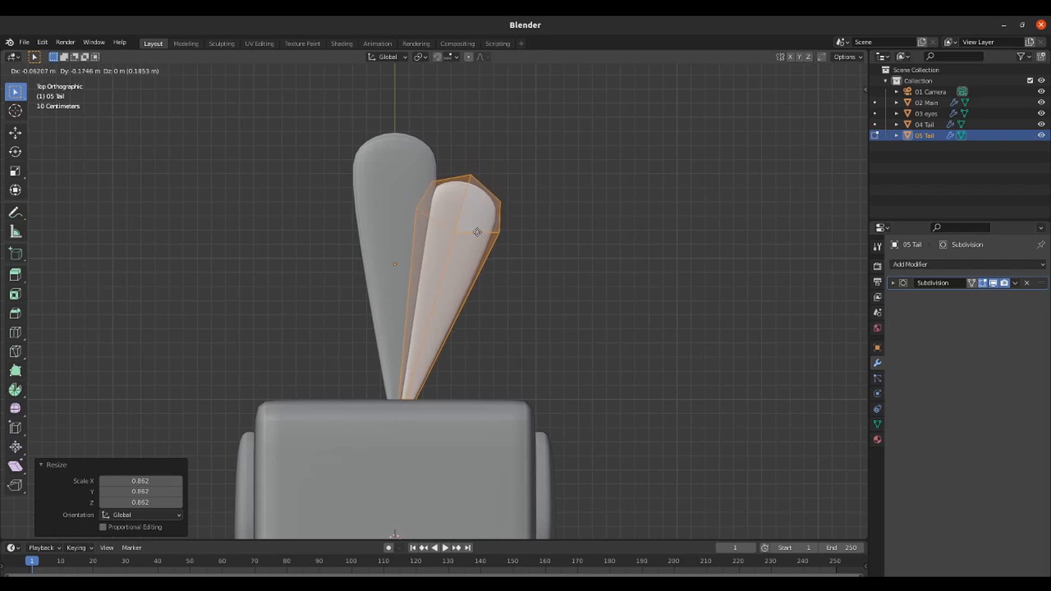
pyautogui.click(494, 236)
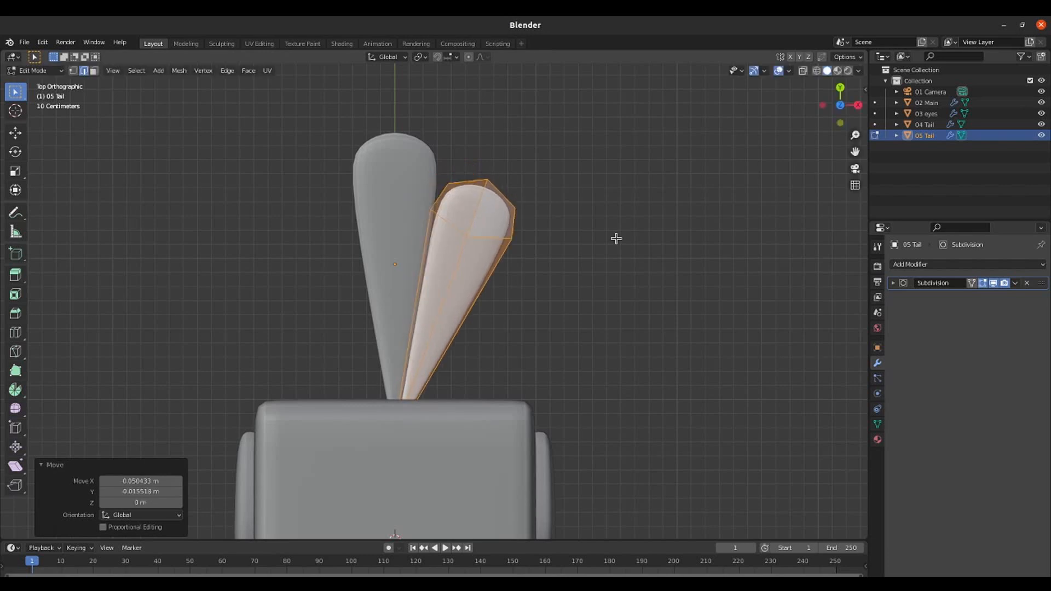
# - Duplicate the second feather about 0.299 m along X and -0.109 m along Y, and scale the copy to about 0.877
pyautogui.hotkey('shift', 'd')
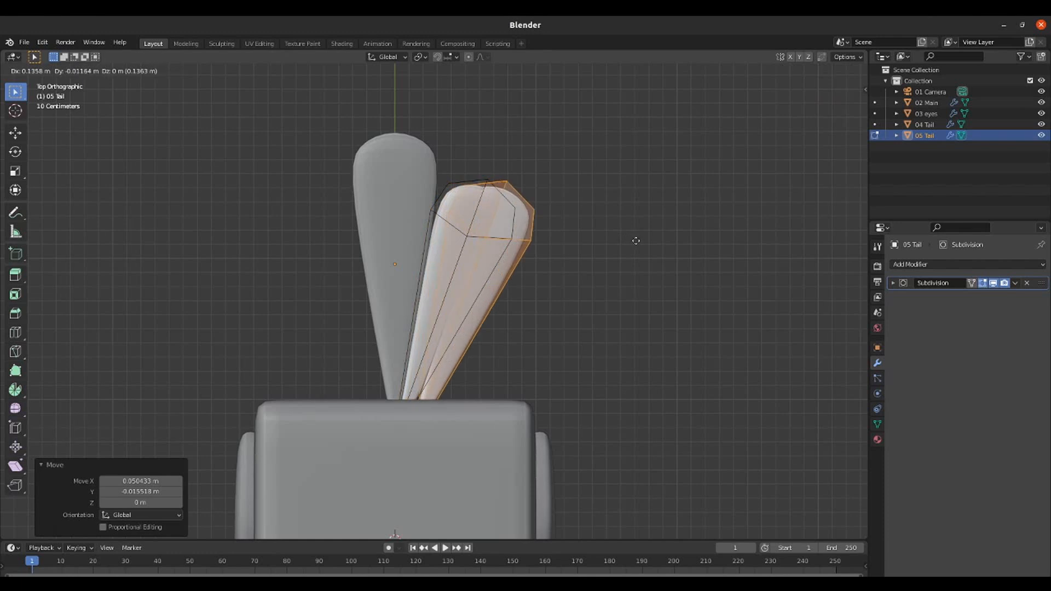
pyautogui.press('g')
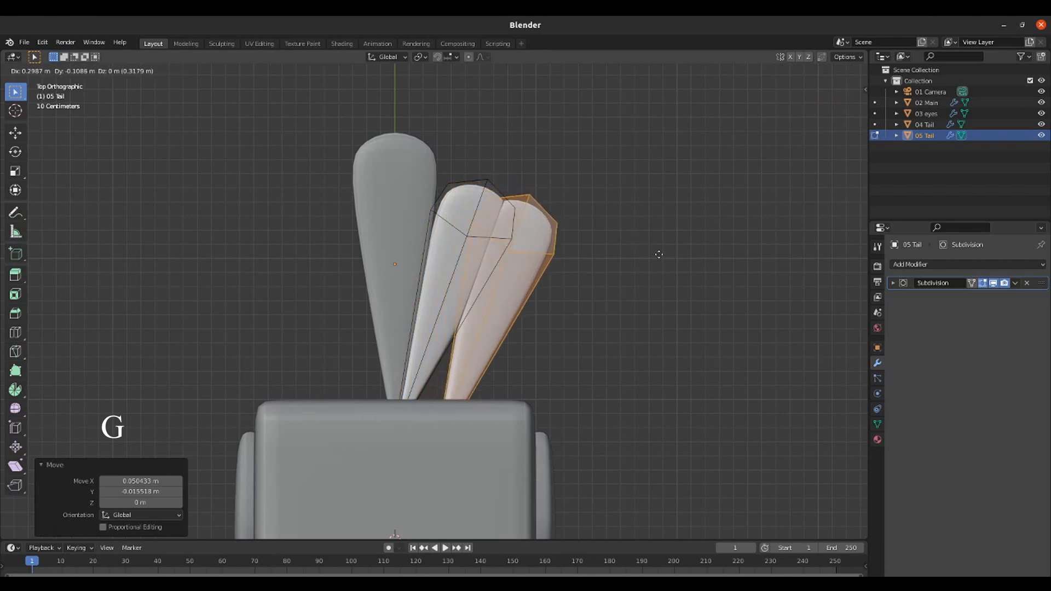
pyautogui.click(656, 250)
pyautogui.press('s')
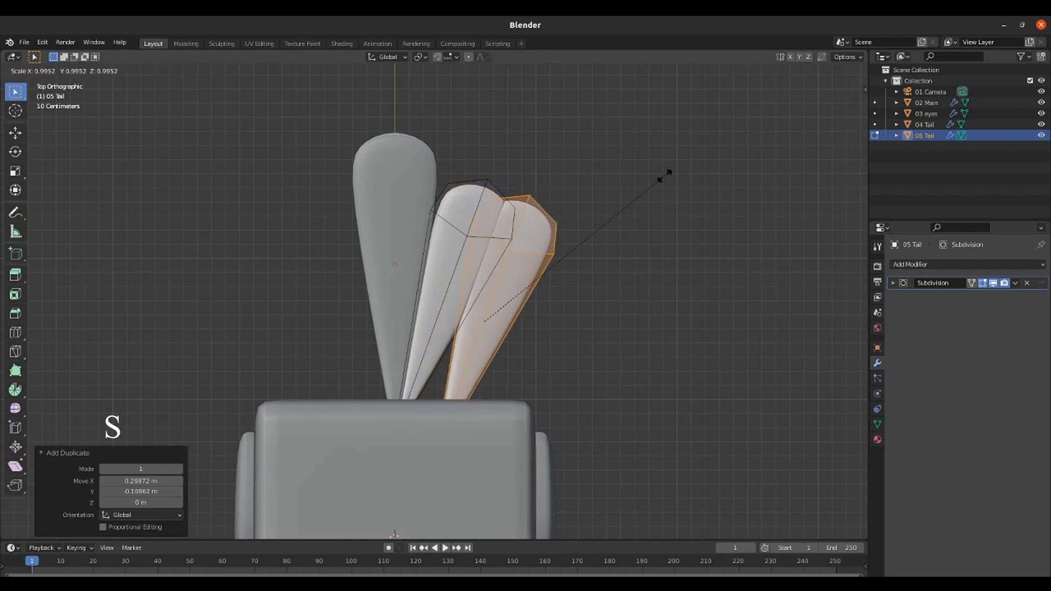
pyautogui.click(639, 189)
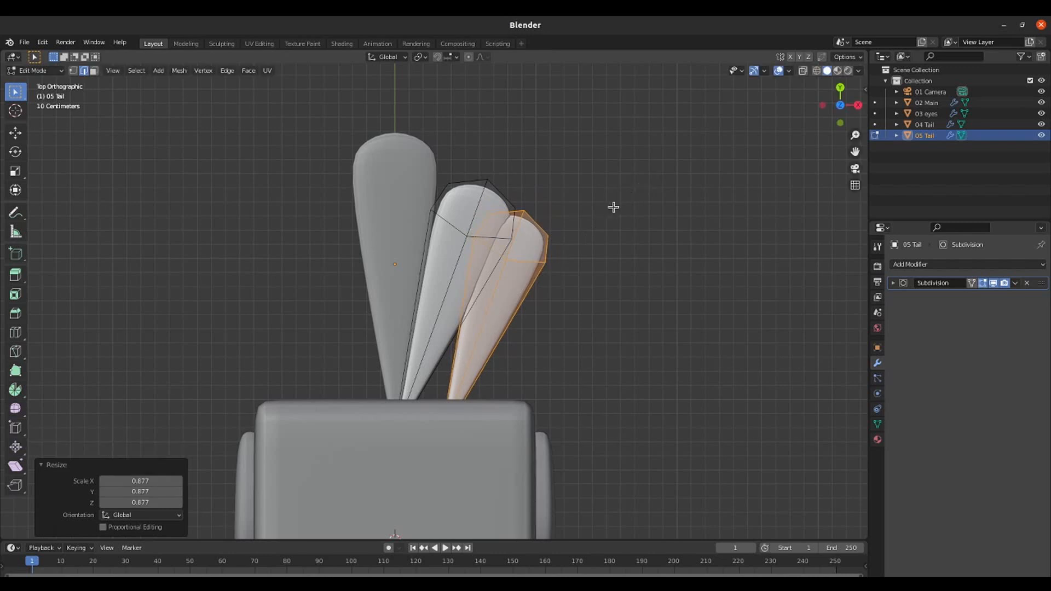
# - Rotate the third feather further outward and move it snugly against the second feather, with its tip at the tail base
pyautogui.press('r')
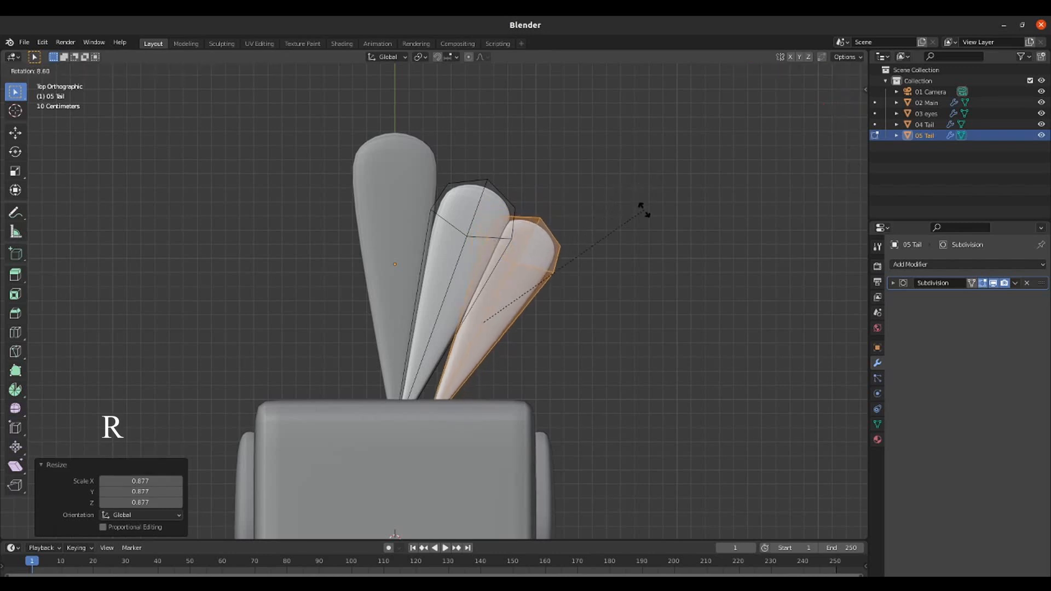
pyautogui.click(658, 230)
pyautogui.press('g')
pyautogui.click(498, 274)
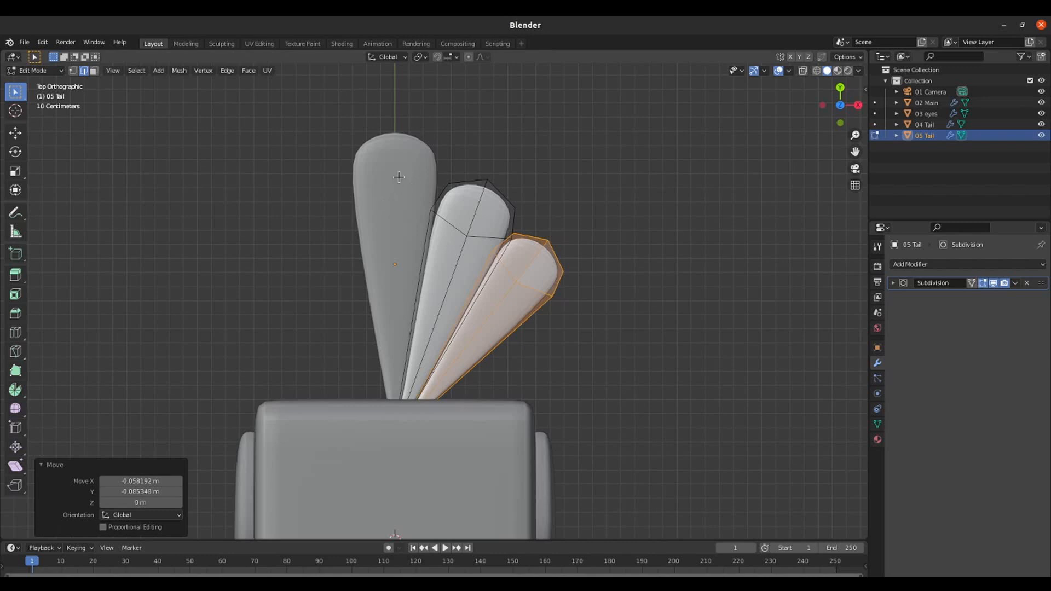
pyautogui.press('g')
pyautogui.click(475, 282)
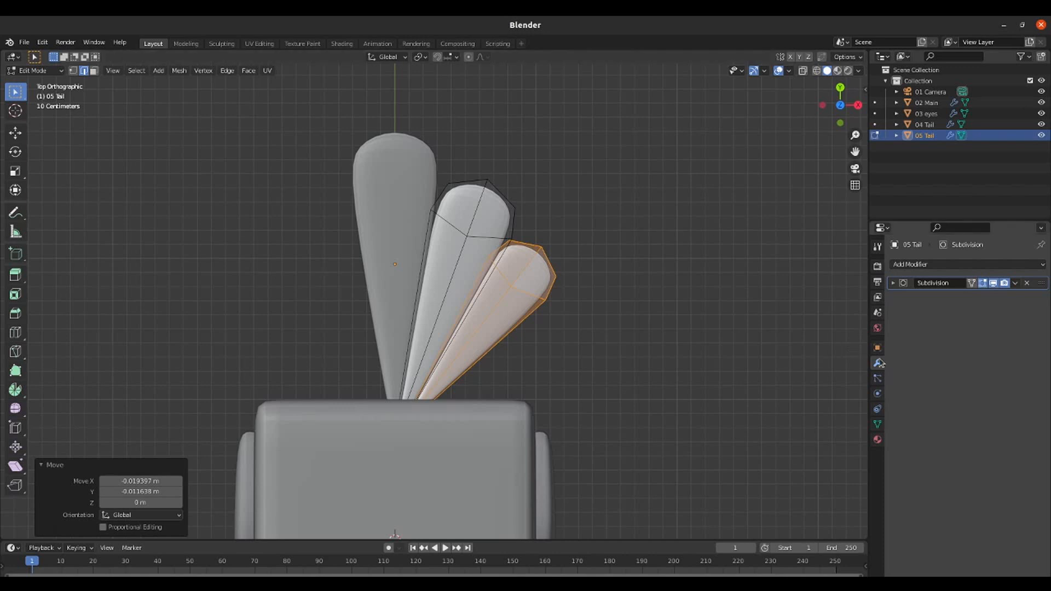
# - Add an X-axis Mirror modifier to 05 Tail and return to Object Mode
pyautogui.click(930, 265)
pyautogui.click(832, 390)
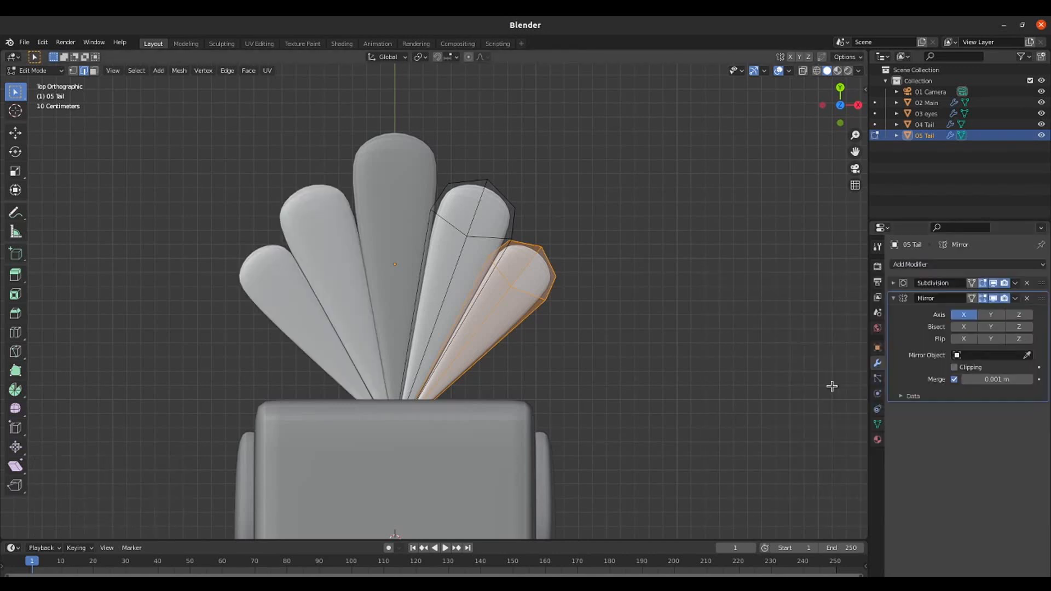
pyautogui.press('Tab')
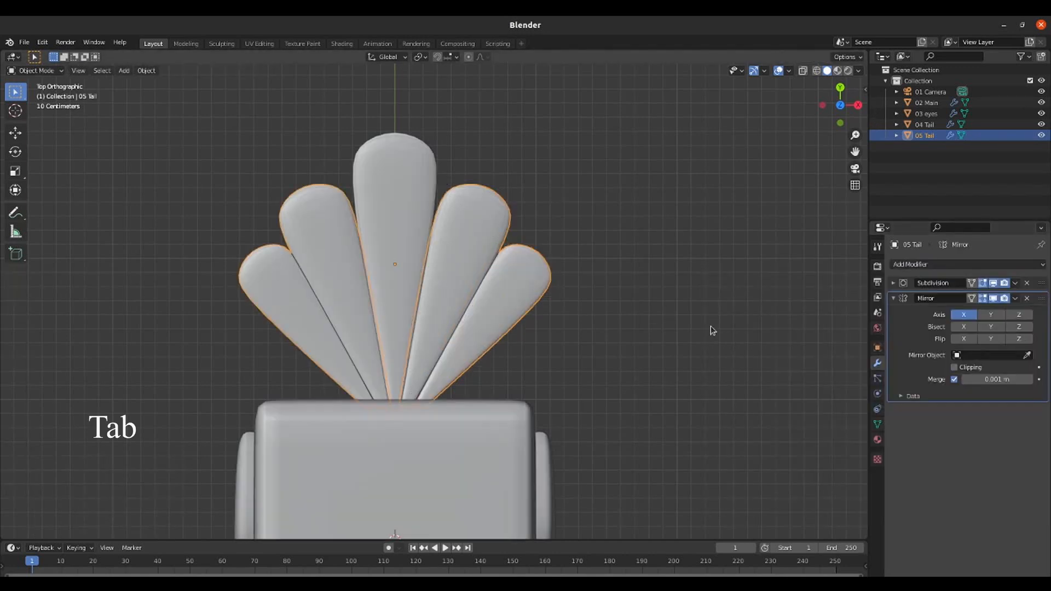
# - Rotate 04 Tail and 05 Tail together about 25.2° around the X axis and move them against the back of the body
pyautogui.moveTo(747, 317); pyautogui.dragTo(623, 207, button='middle')
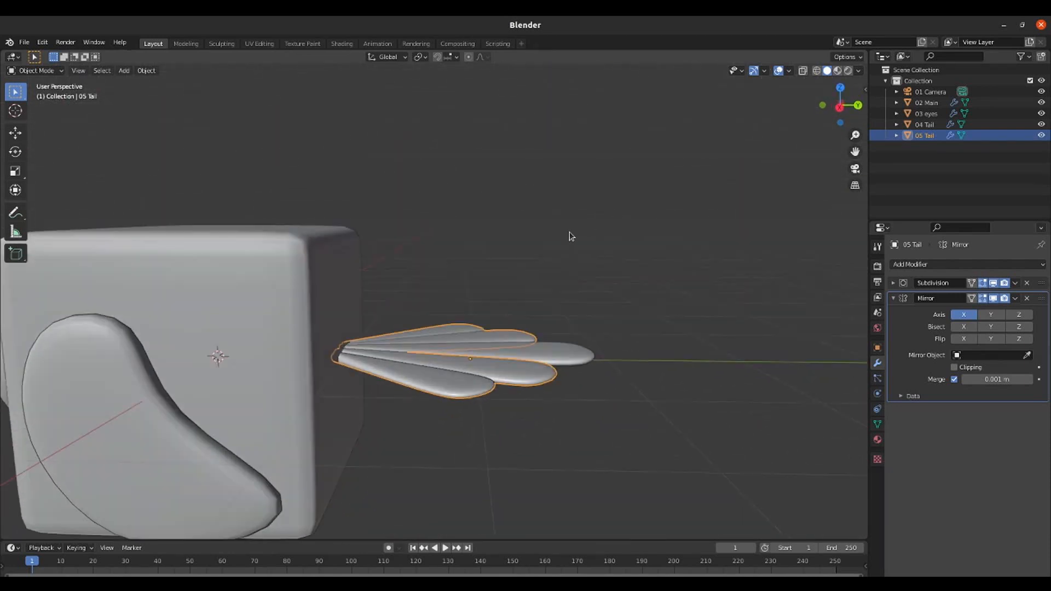
pyautogui.scroll(-2, 568, 235)
pyautogui.keyDown('shift'); pyautogui.moveTo(401, 251); pyautogui.dragTo(439, 263, button='middle'); pyautogui.keyUp('shift')
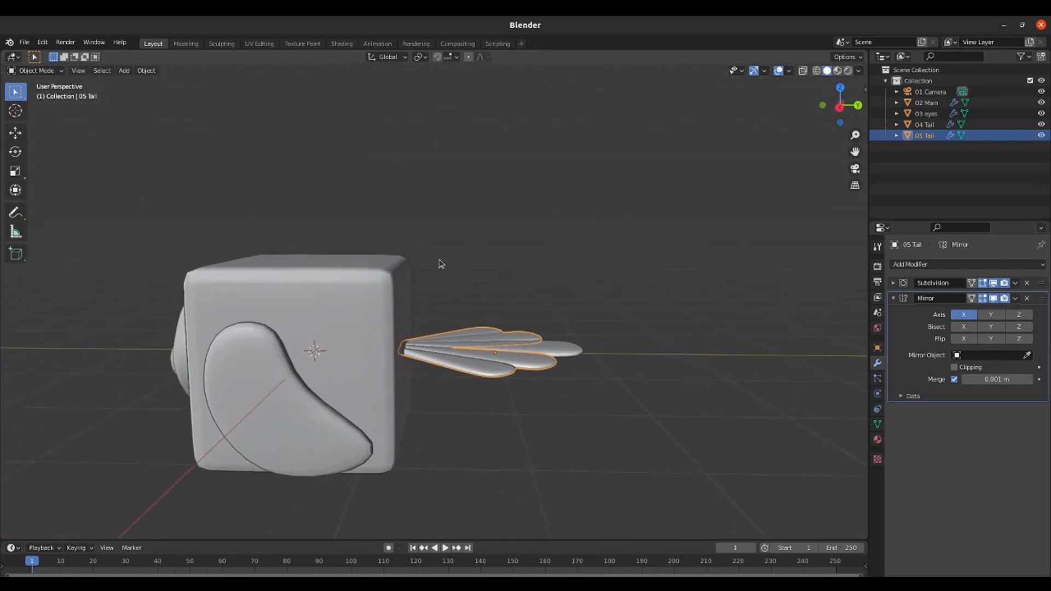
pyautogui.press('r')
pyautogui.press('x')
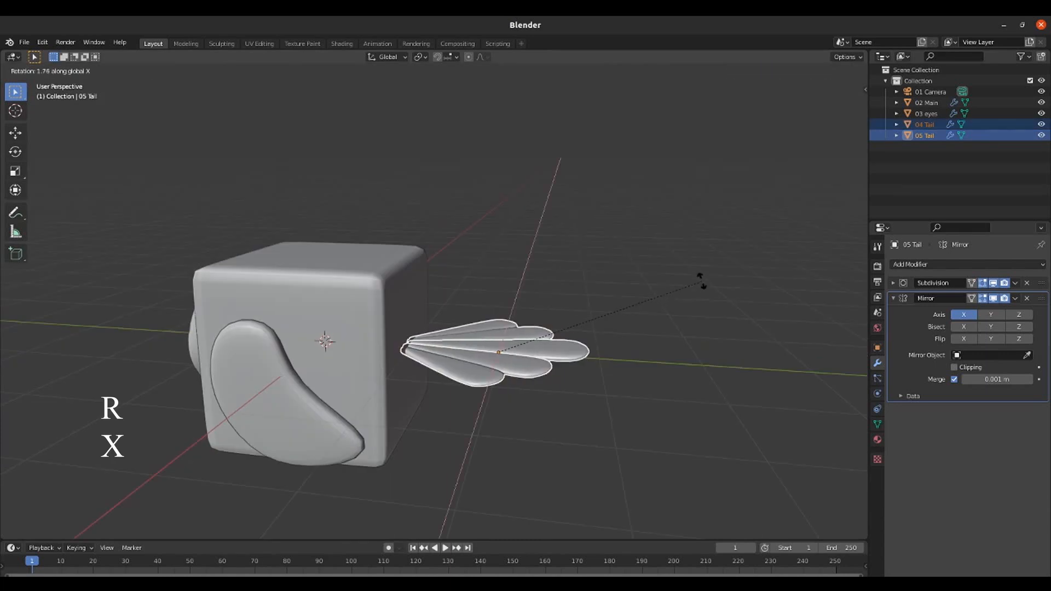
pyautogui.click(646, 221)
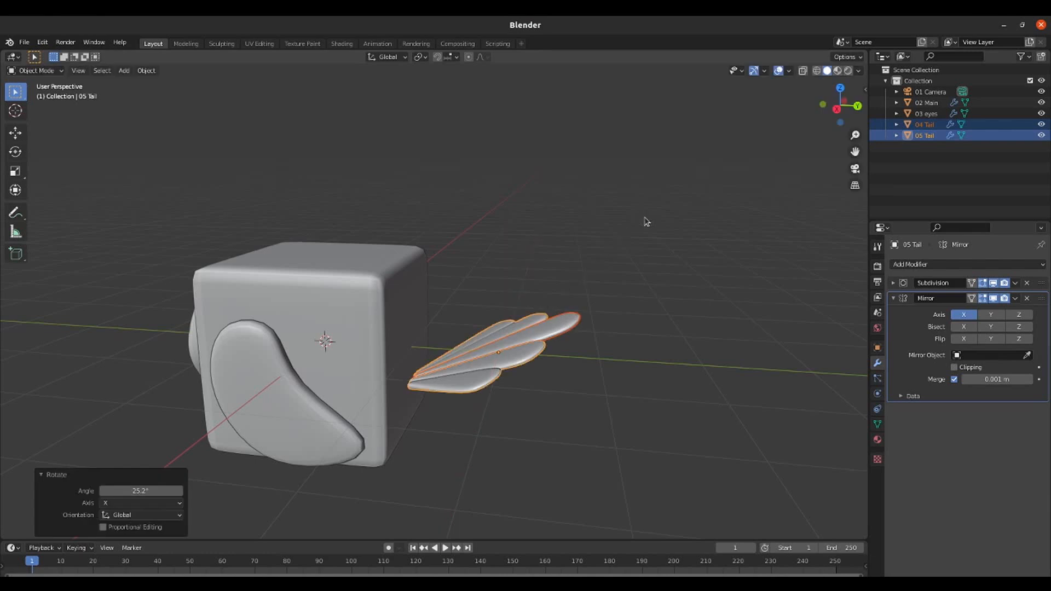
pyautogui.press('g')
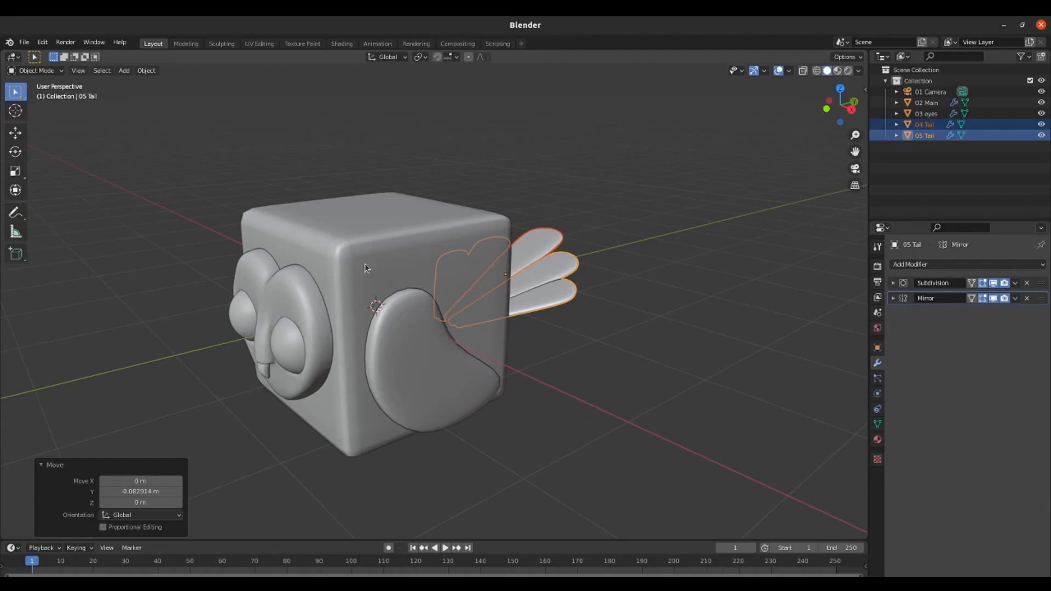
# - Edit the 02 Main mesh in wireframe display with mirror clipping off, and add a cylinder to it
pyautogui.click(366, 268)
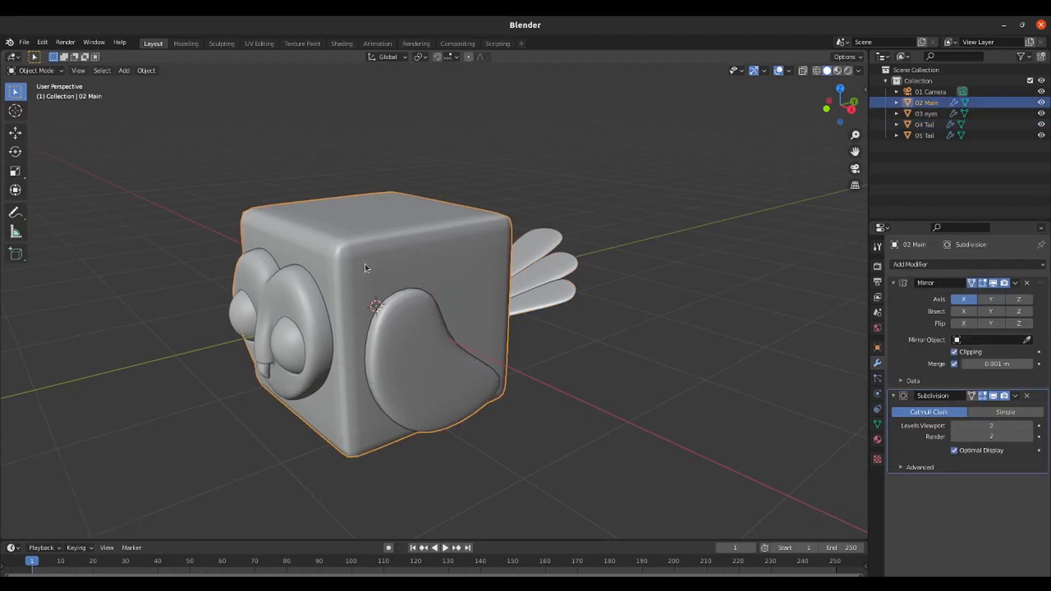
pyautogui.moveTo(365, 268); pyautogui.dragTo(405, 266, button='middle')
pyautogui.press('Tab')
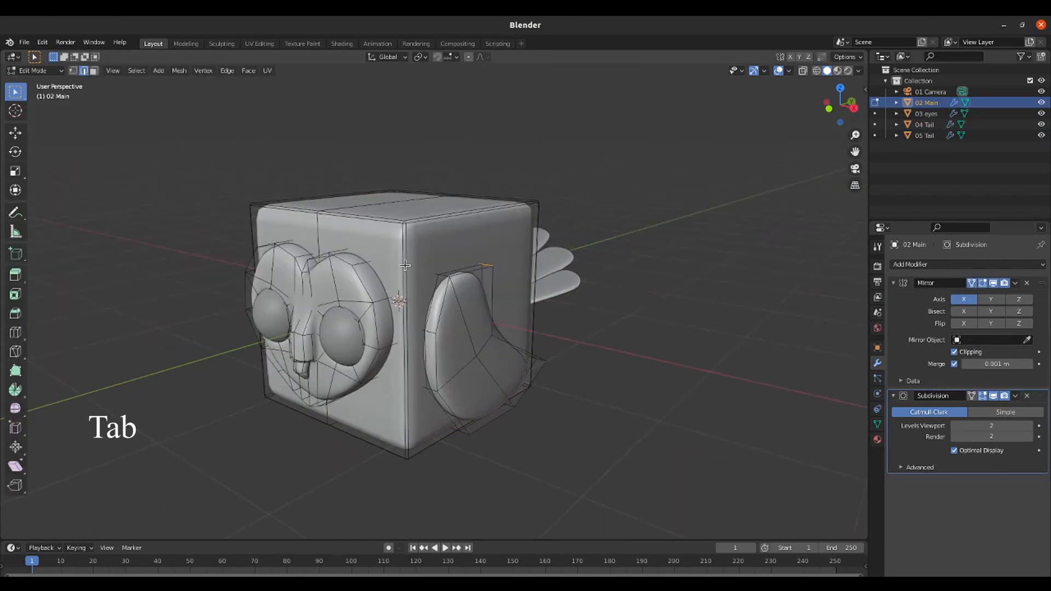
pyautogui.hotkey('shift', 'z')
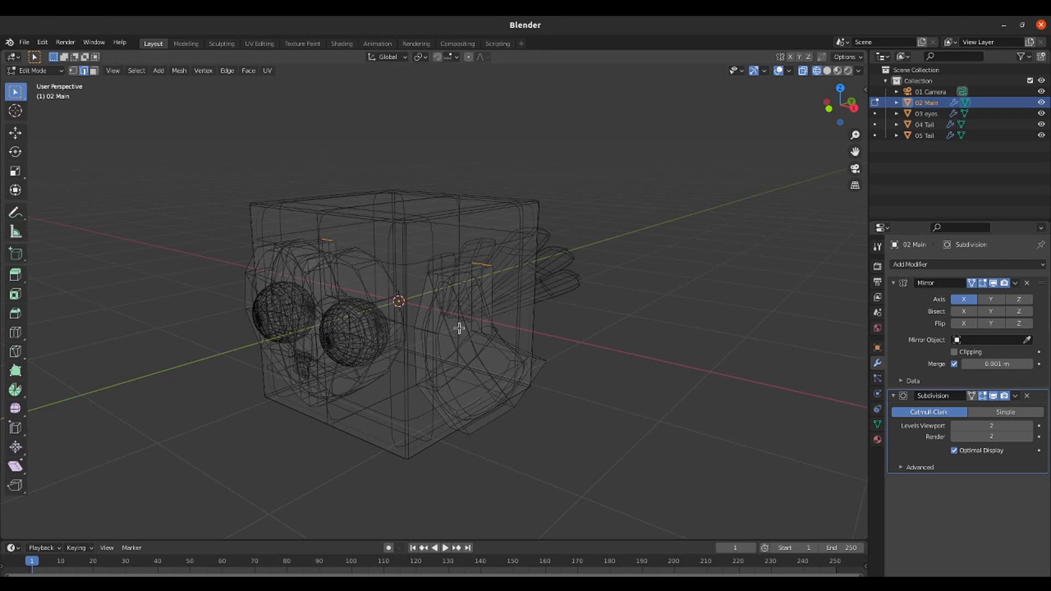
pyautogui.hotkey('shift', 'a')
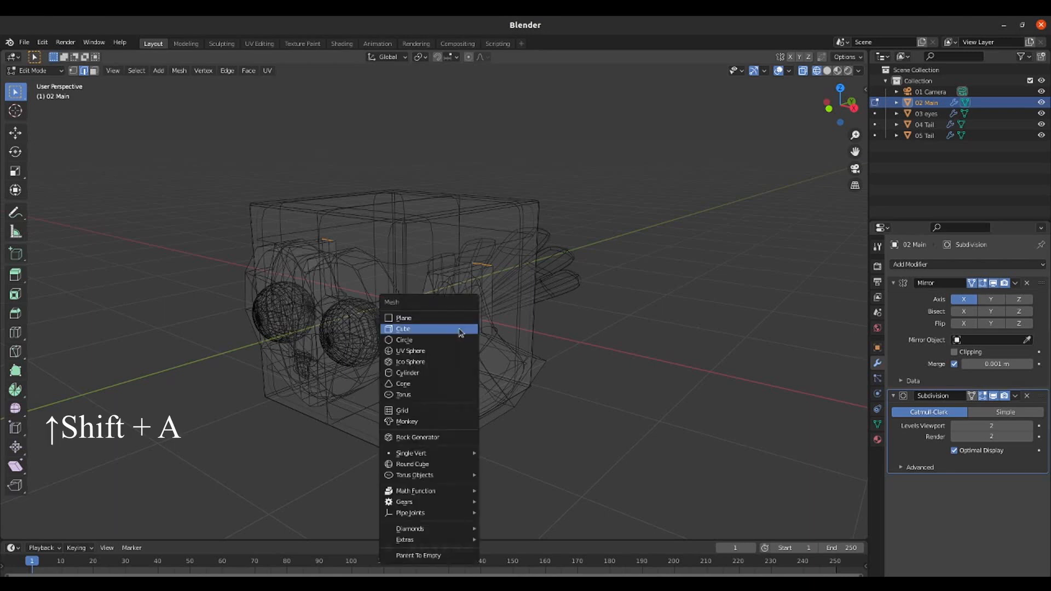
pyautogui.click(422, 373)
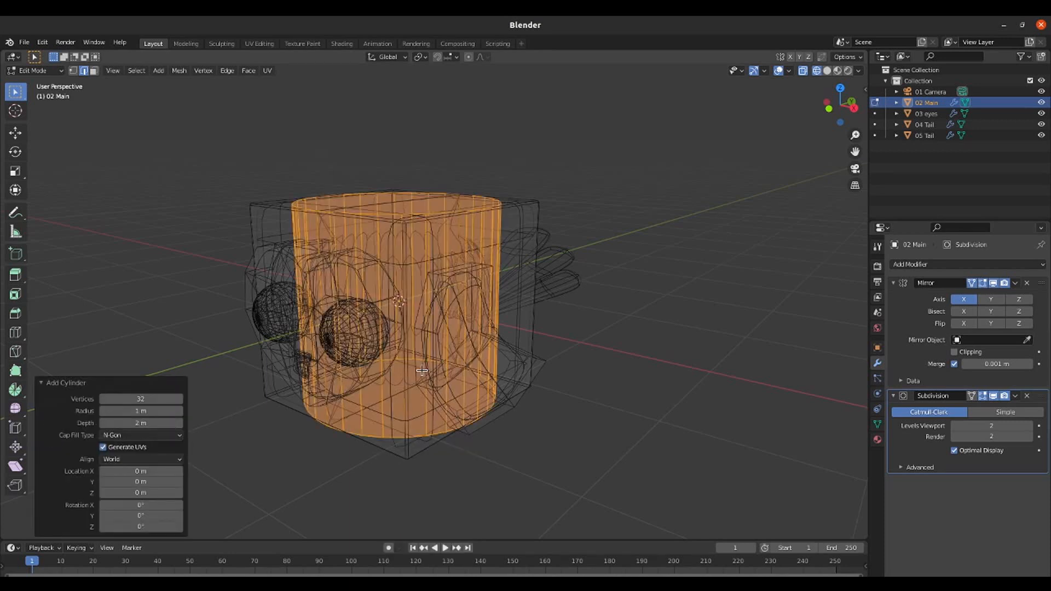
# - Set the new cylinder to 8 vertices, a radius of 0.15 m and a depth of 0.5 m
pyautogui.click(138, 399)
pyautogui.write('8')
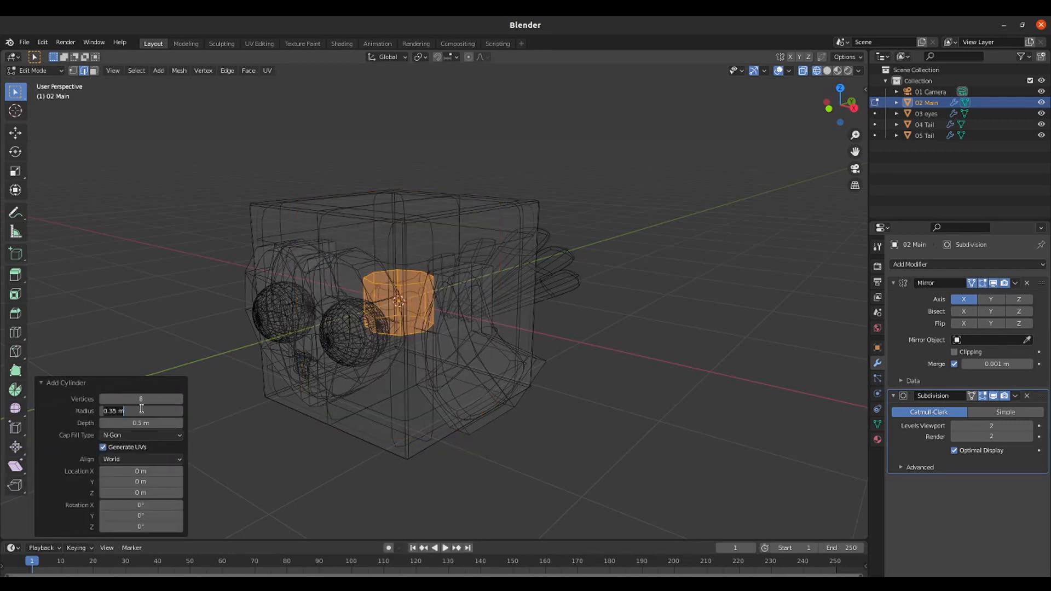
pyautogui.write('.15')
pyautogui.press('Return')
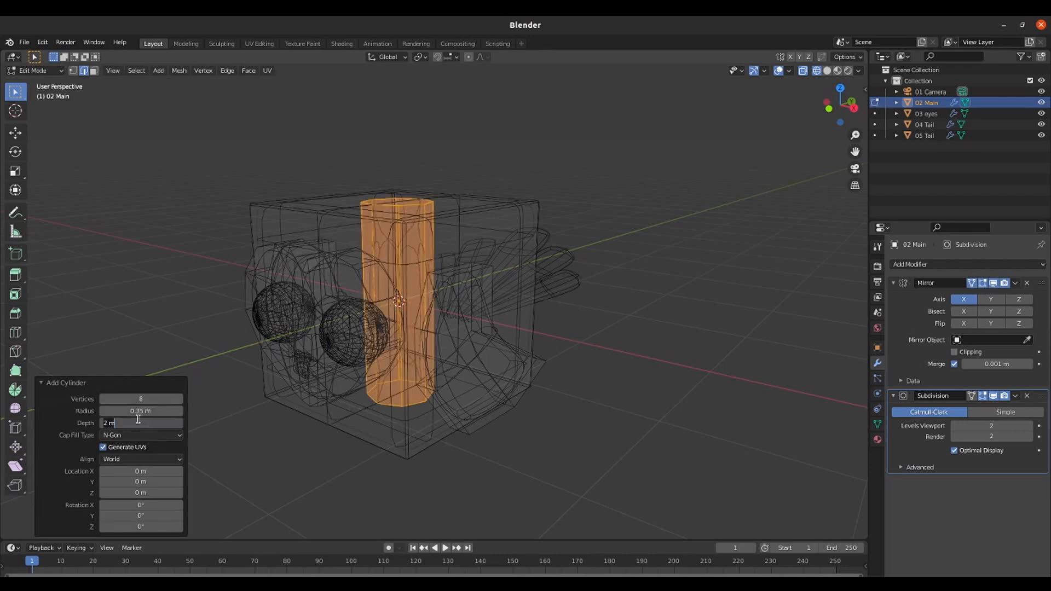
pyautogui.write('.5')
pyautogui.press('Return')
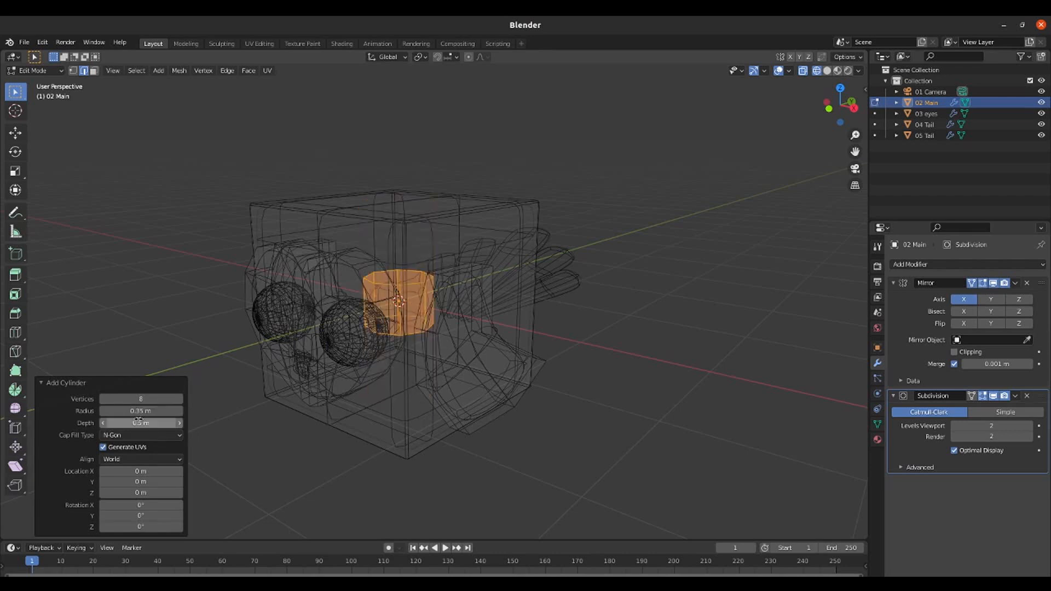
# - Move the cylinder about 0.815 m along X and turn on Clipping in the Mirror modifier
pyautogui.press('g')
pyautogui.press('x')
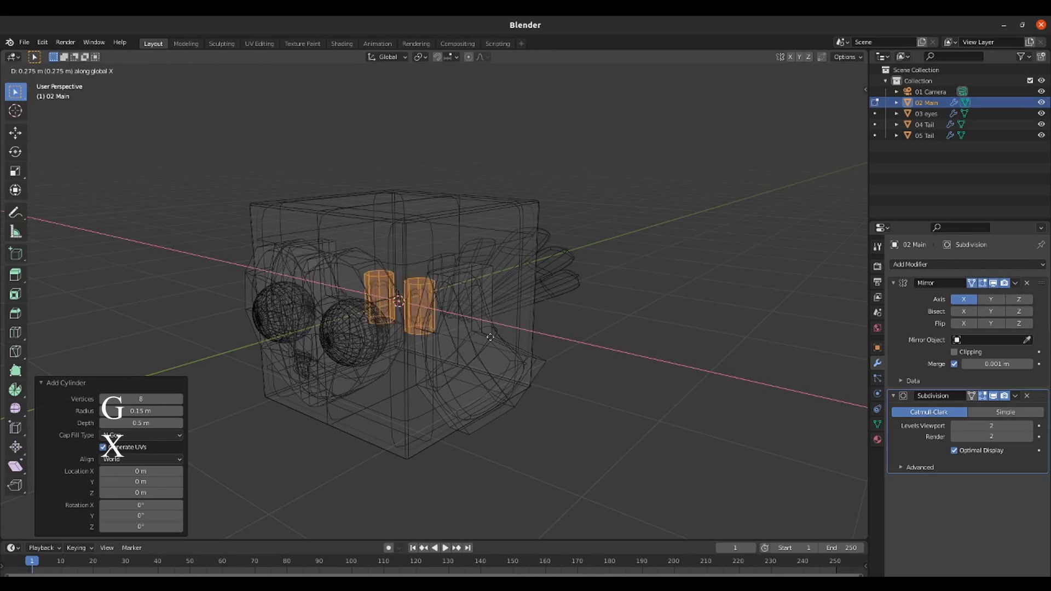
pyautogui.click(535, 342)
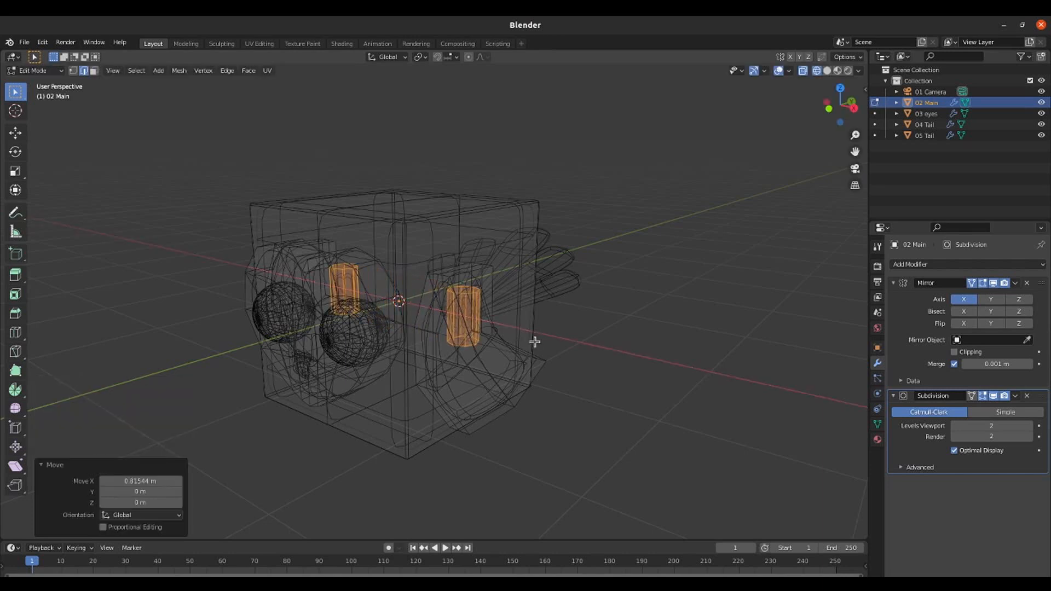
pyautogui.click(955, 352)
# - Move the cylinder about -1.157 m along Z so it protrudes below the body's underside
pyautogui.press('KP_3')
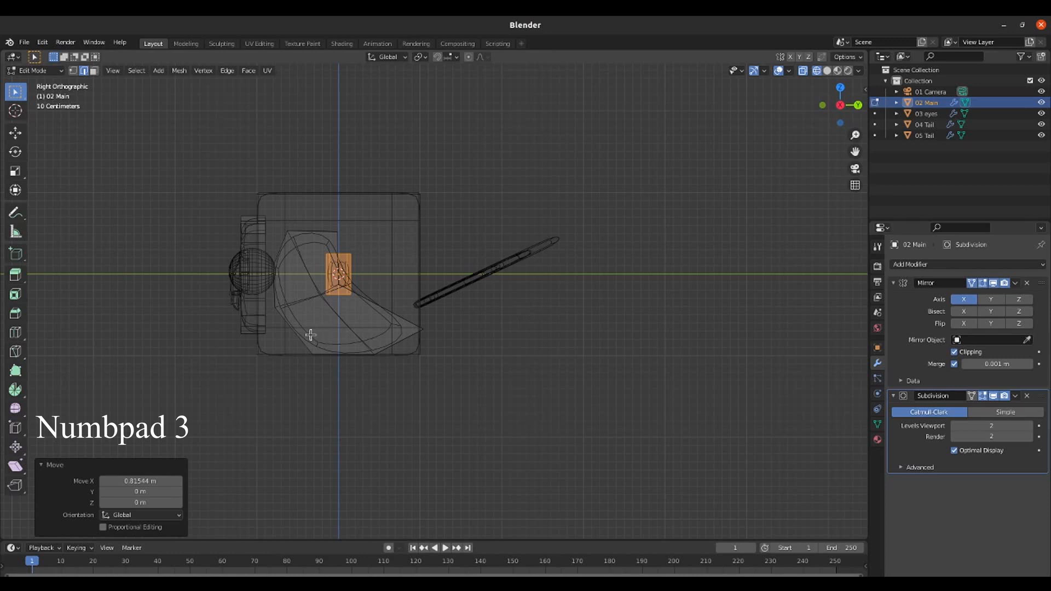
pyautogui.keyDown('shift'); pyautogui.moveTo(310, 335); pyautogui.dragTo(388, 319, button='middle'); pyautogui.keyUp('shift')
pyautogui.scroll(2, 429, 341)
pyautogui.press('g')
pyautogui.press('z')
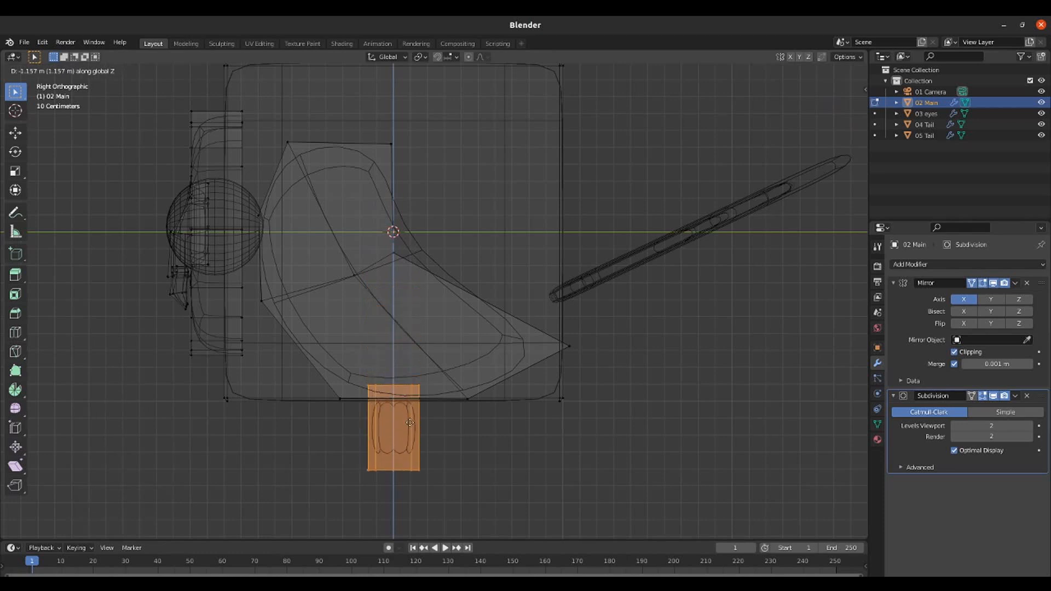
pyautogui.click(410, 423)
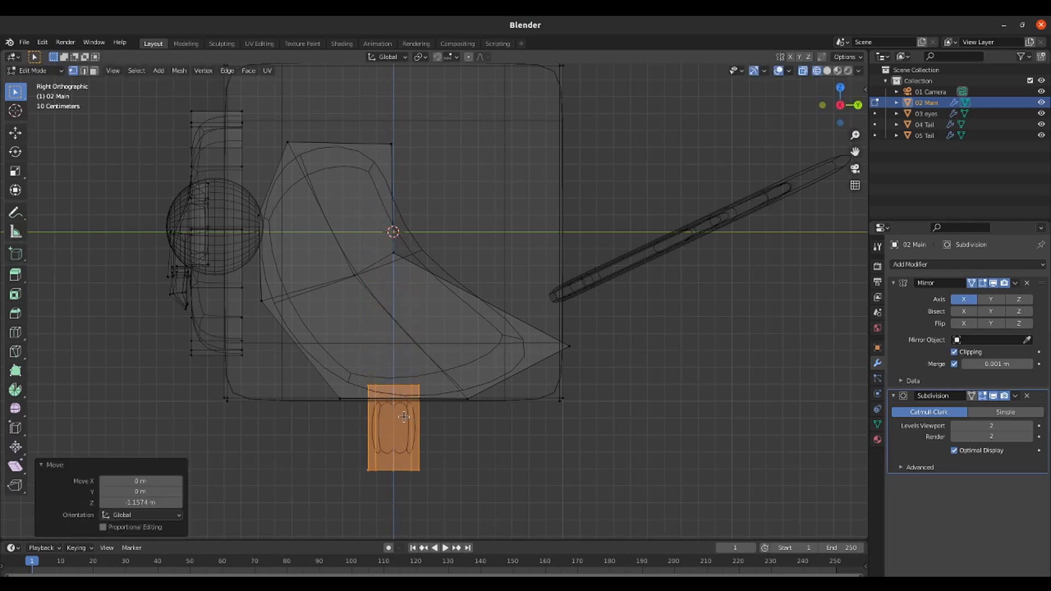
# - Turn off the Subdivision modifier's edit-mode display and scale the cylinder to about 0.505 in X and Y only
pyautogui.click(982, 396)
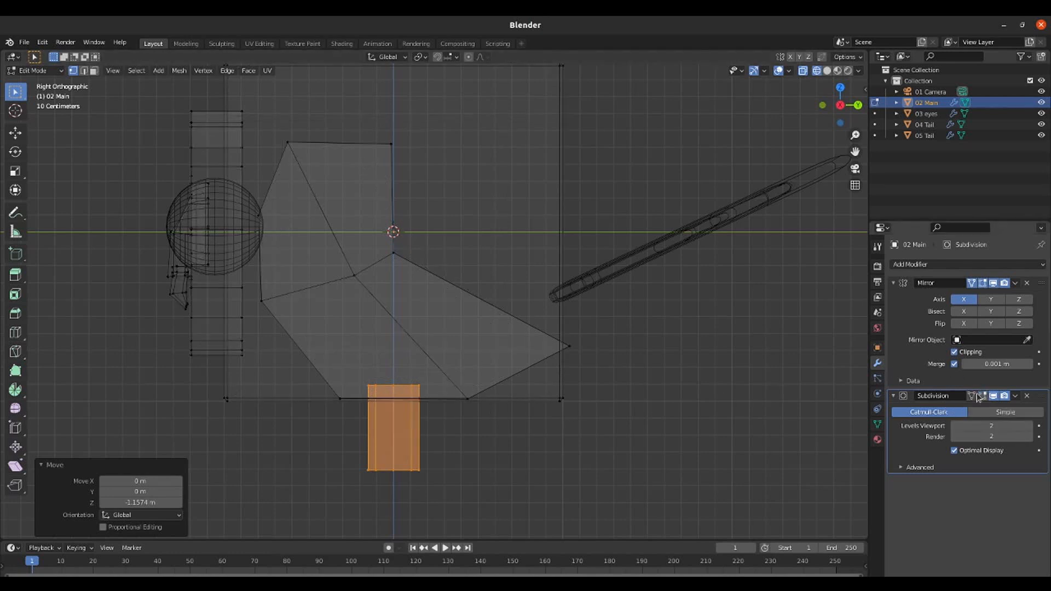
pyautogui.keyDown('shift'); pyautogui.moveTo(638, 328); pyautogui.dragTo(638, 257, button='middle'); pyautogui.keyUp('shift')
pyautogui.press('s')
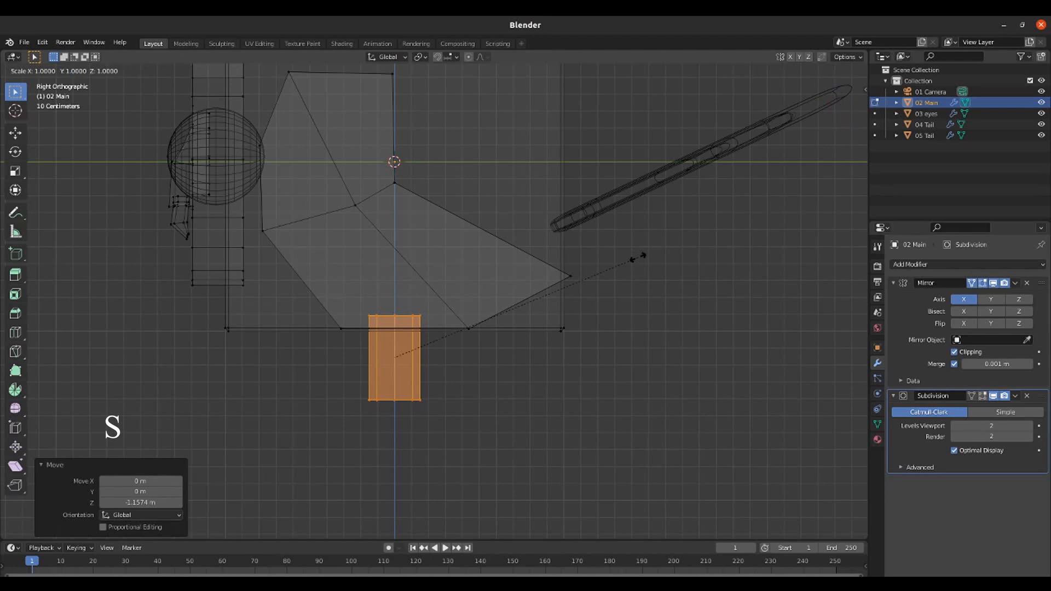
pyautogui.hotkey('shift', 'z')
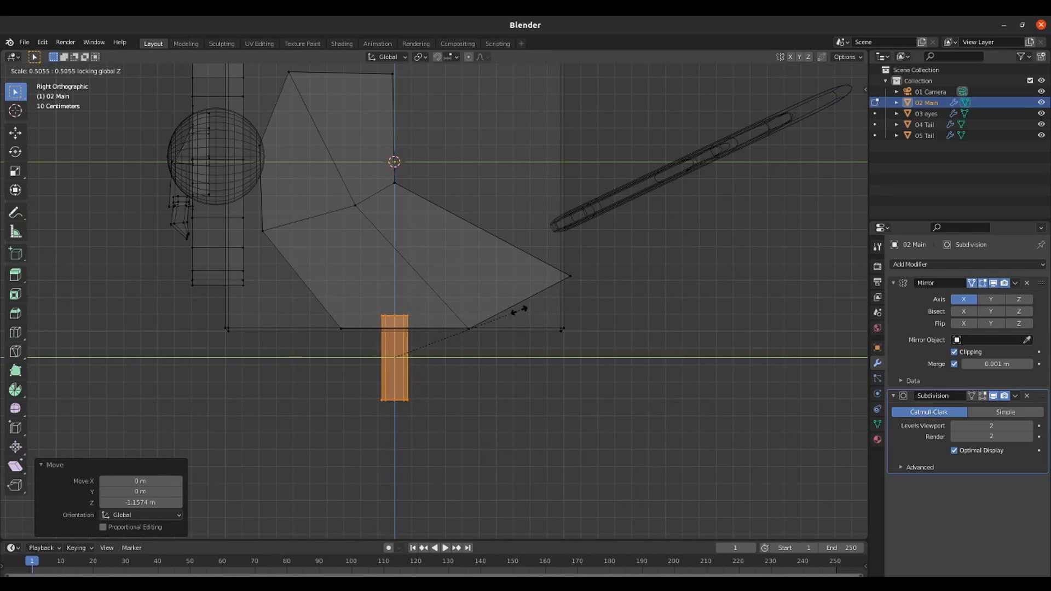
pyautogui.click(518, 310)
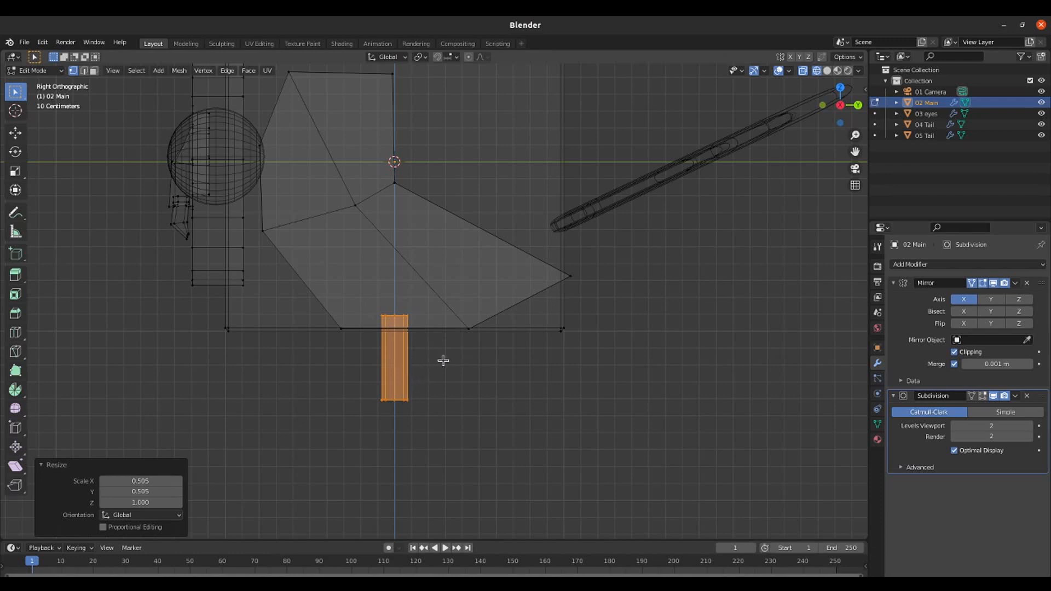
# - Lengthen the cylinder by scaling it to about 1.25 along Z
pyautogui.press('s')
pyautogui.press('z')
pyautogui.press('s')
pyautogui.press('z')
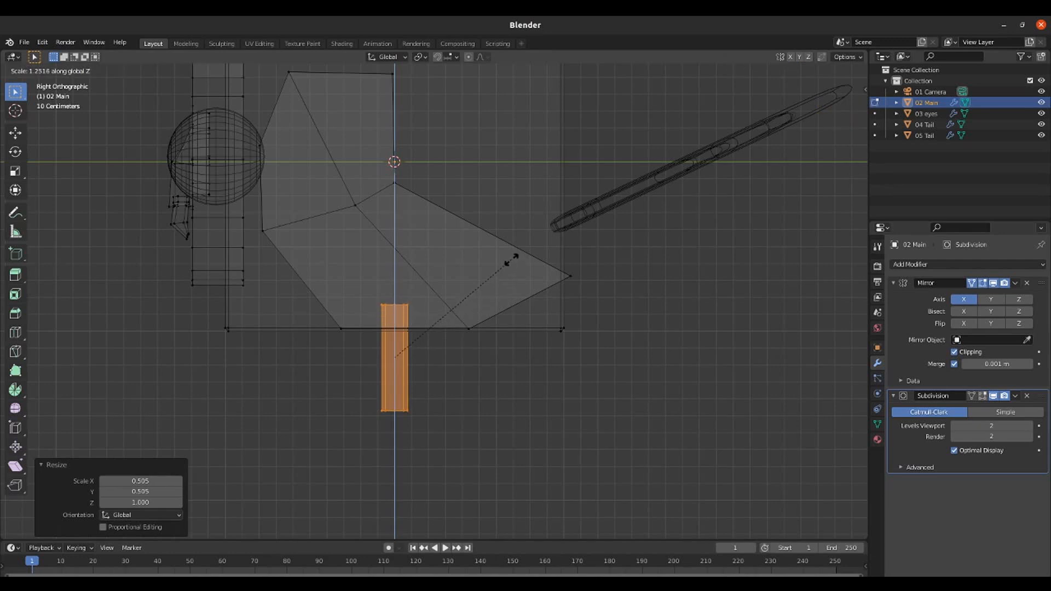
pyautogui.click(511, 262)
# - Duplicate the cylinder about -0.70 m along Z to form a lower leg segment
pyautogui.hotkey('shift', 'd')
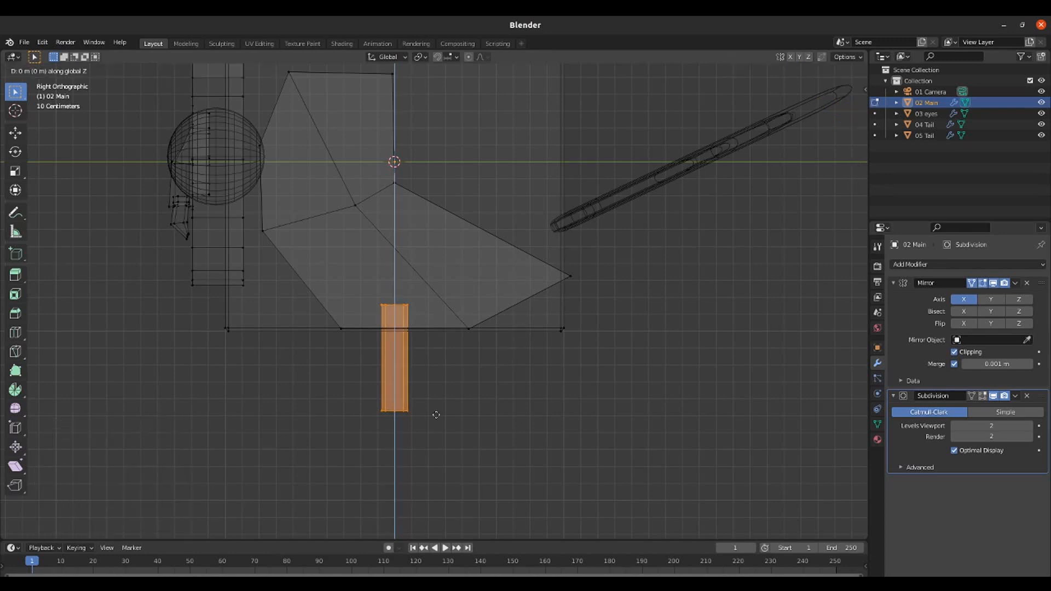
pyautogui.press('z')
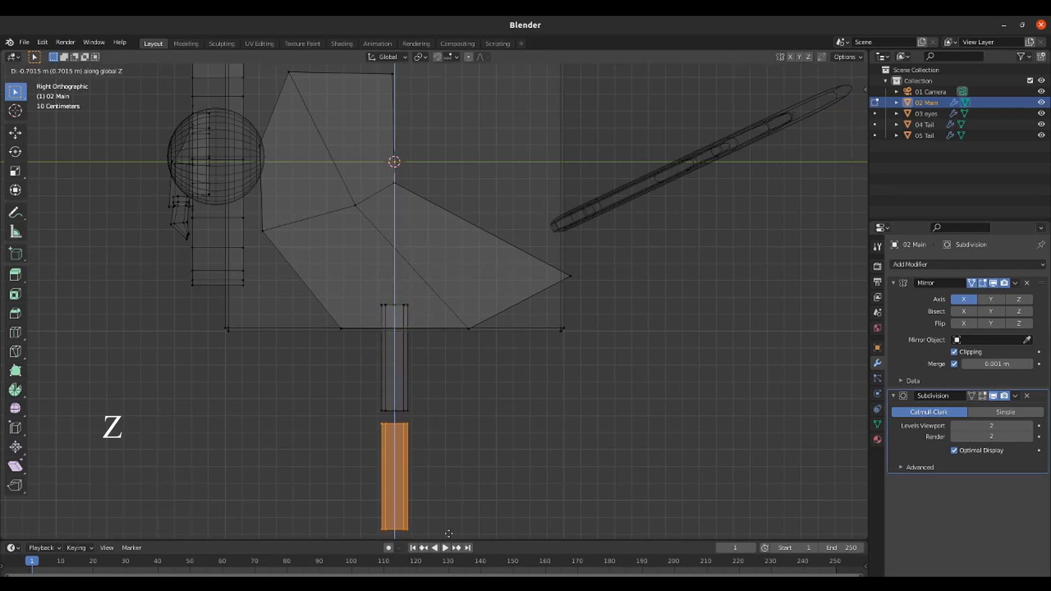
pyautogui.click(449, 535)
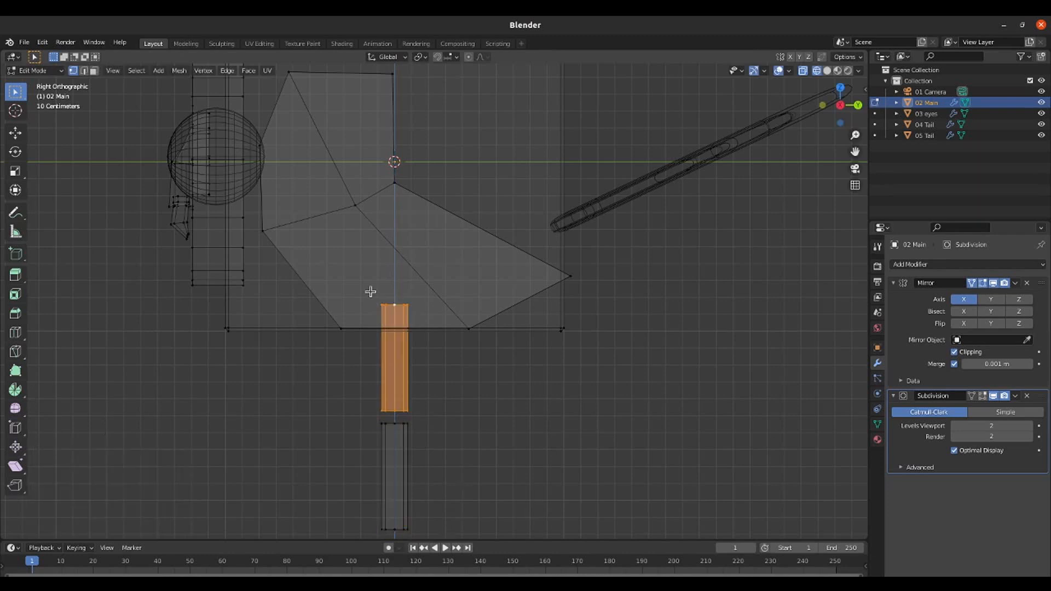
# - Widen the upper end of the upper leg cylinder by scaling its vertices in X and Y only
pyautogui.moveTo(371, 292); pyautogui.dragTo(417, 317)
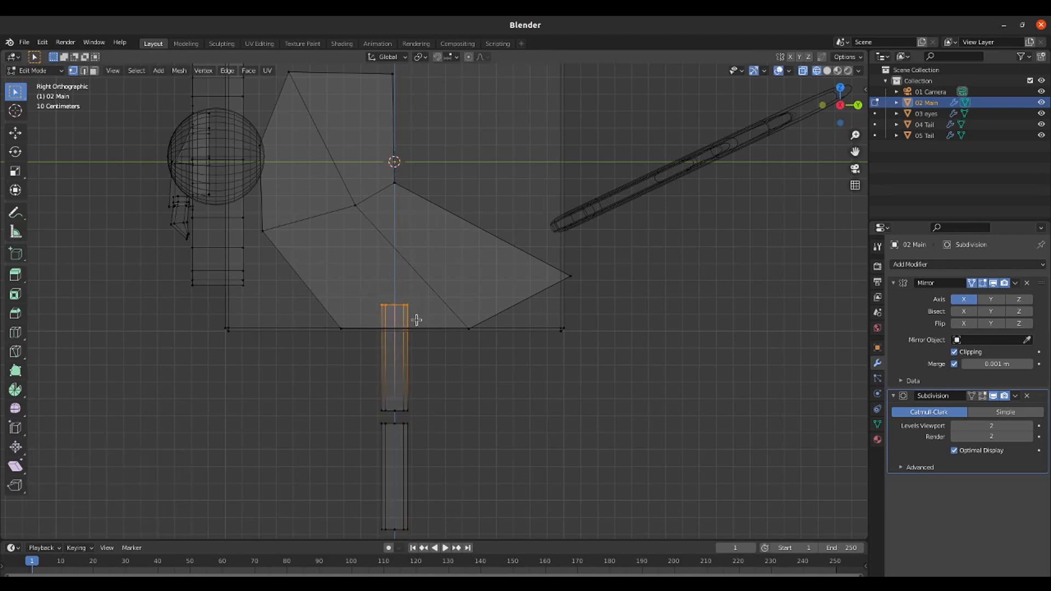
pyautogui.press('s')
pyautogui.hotkey('shift', 'z')
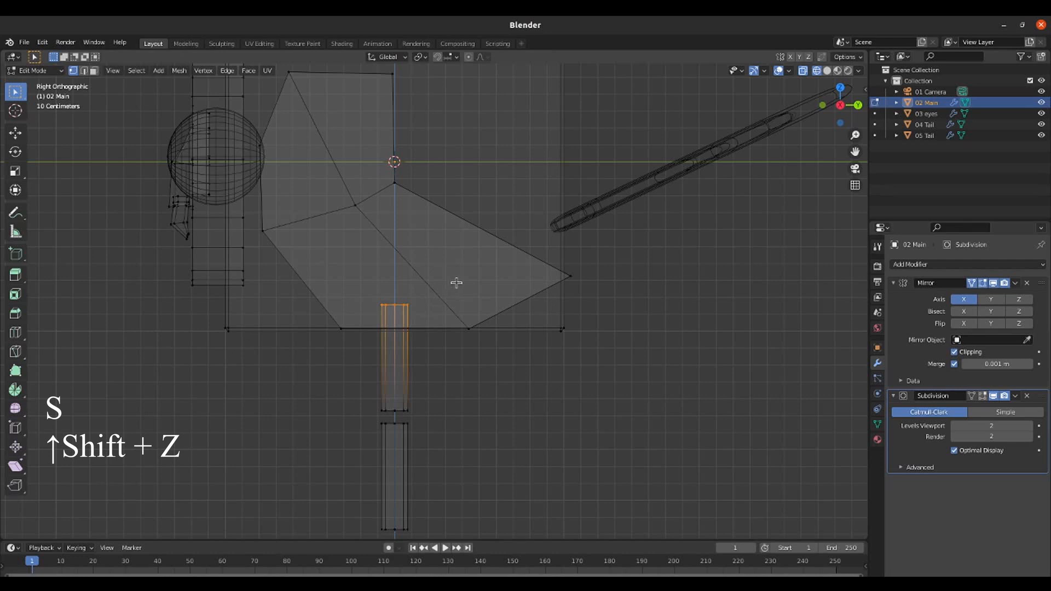
pyautogui.press('s')
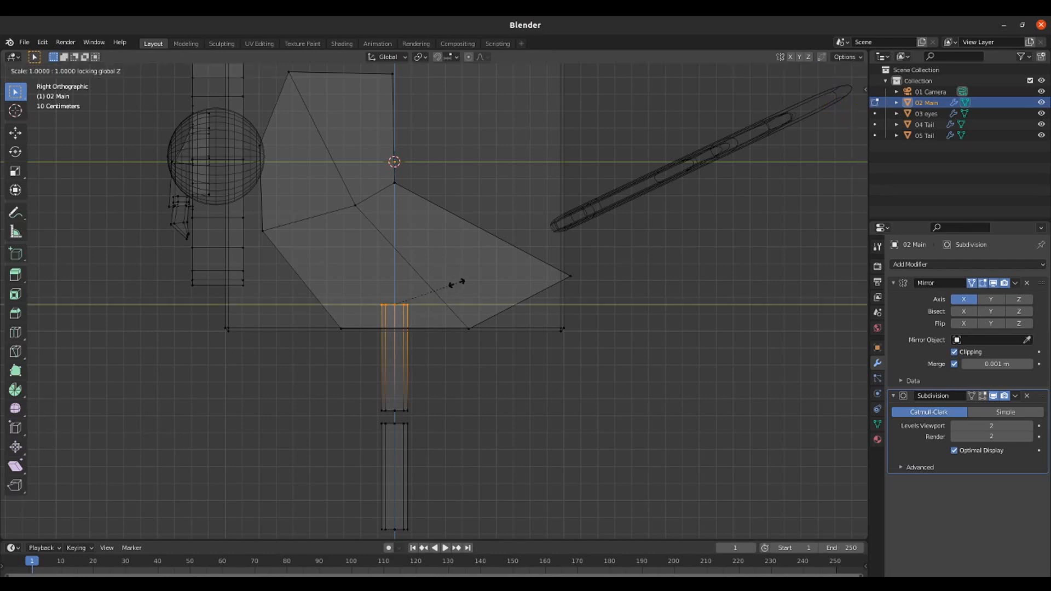
pyautogui.click(476, 271)
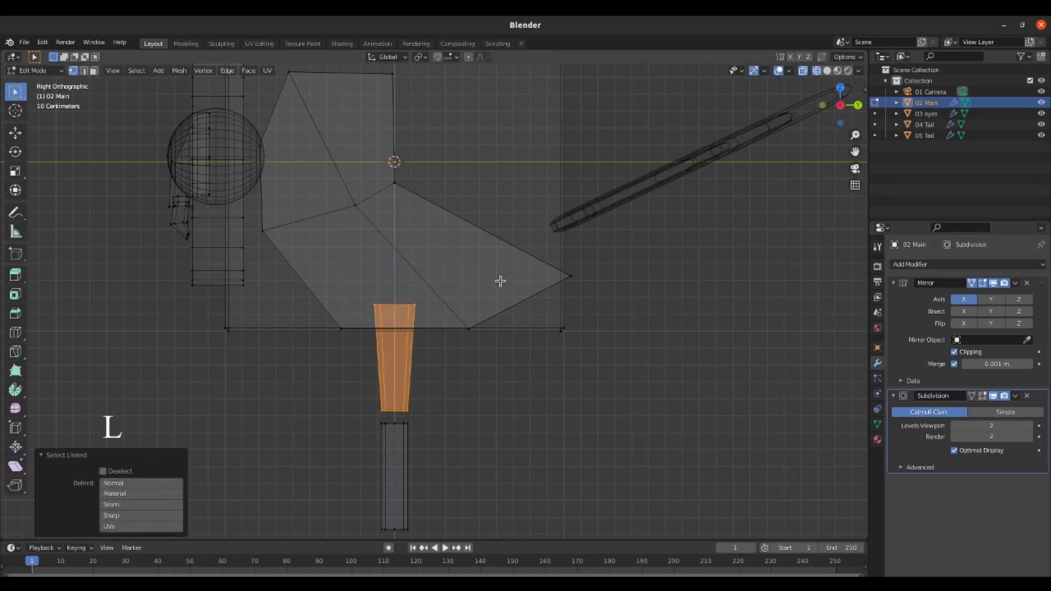
# - Rotate the whole upper leg segment about -49.6° in the side view and move it up about 0.058 m along Z
pyautogui.press('r')
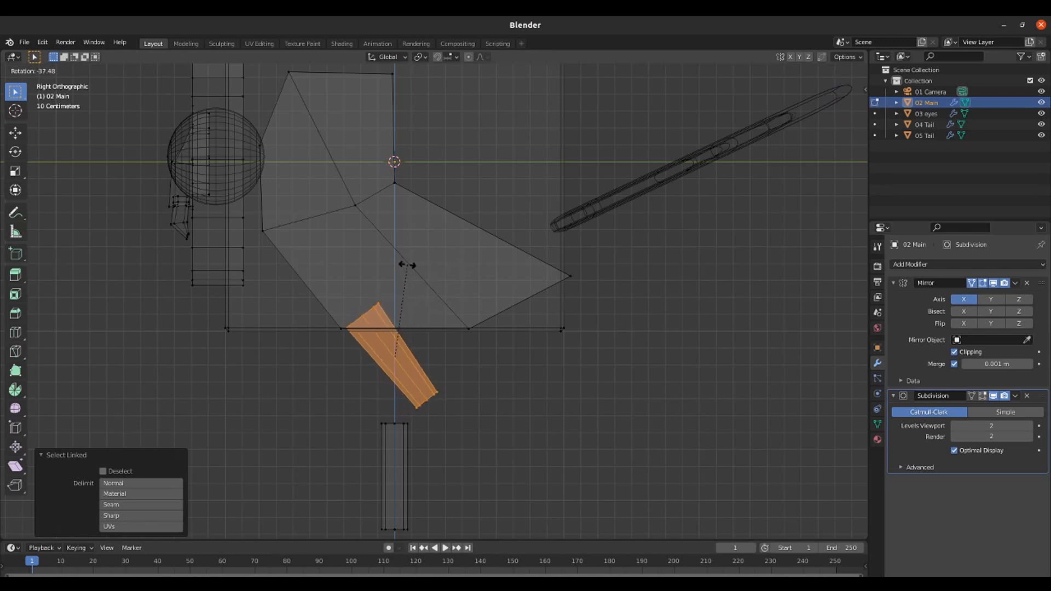
pyautogui.click(387, 272)
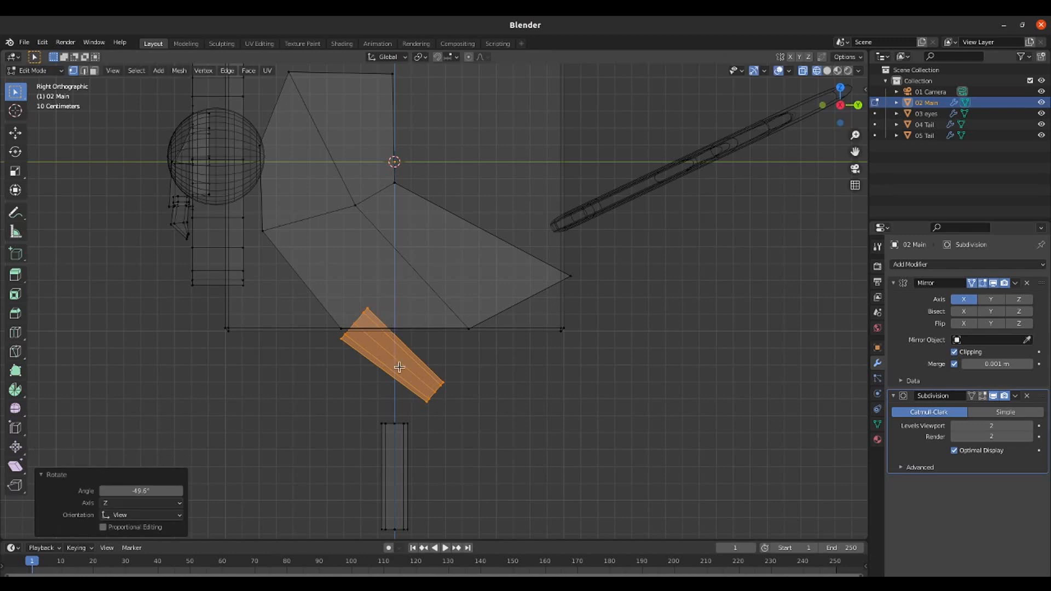
pyautogui.press('g')
pyautogui.press('z')
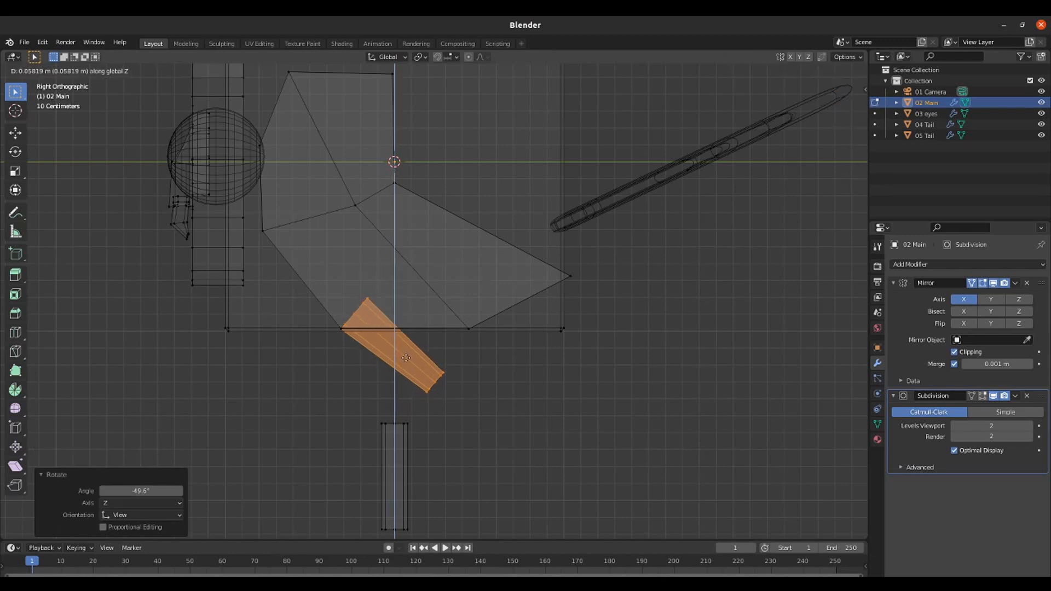
pyautogui.click(347, 392)
# - Move the lower leg cylinder about 0.269 m along Y and 0.168 m along Z, just below the upper segment's end
pyautogui.moveTo(363, 406); pyautogui.dragTo(434, 538)
pyautogui.scroll(2, 418, 470)
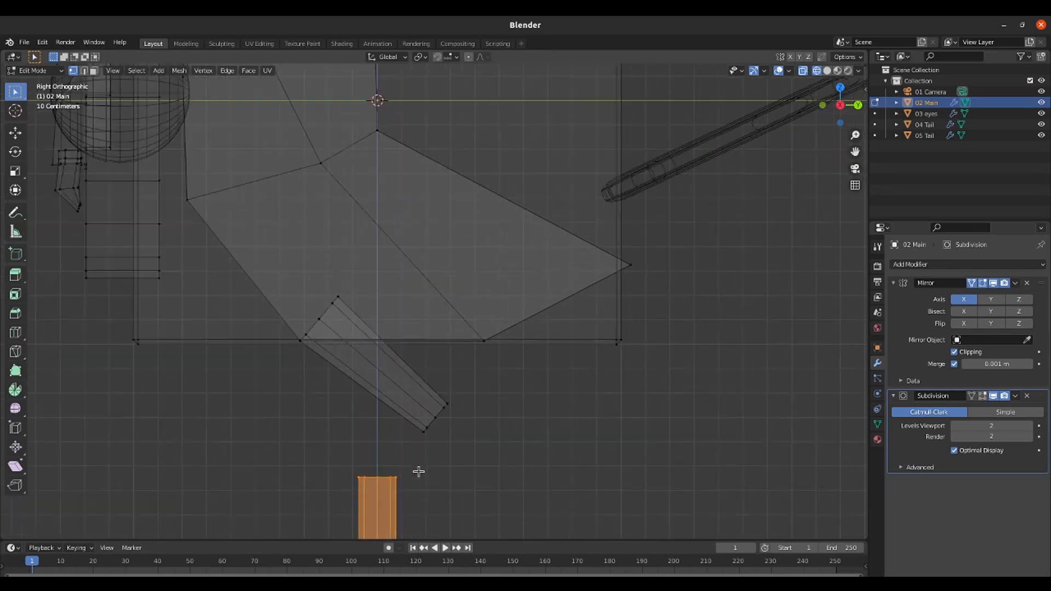
pyautogui.keyDown('shift'); pyautogui.moveTo(432, 454); pyautogui.dragTo(430, 309, button='middle'); pyautogui.keyUp('shift')
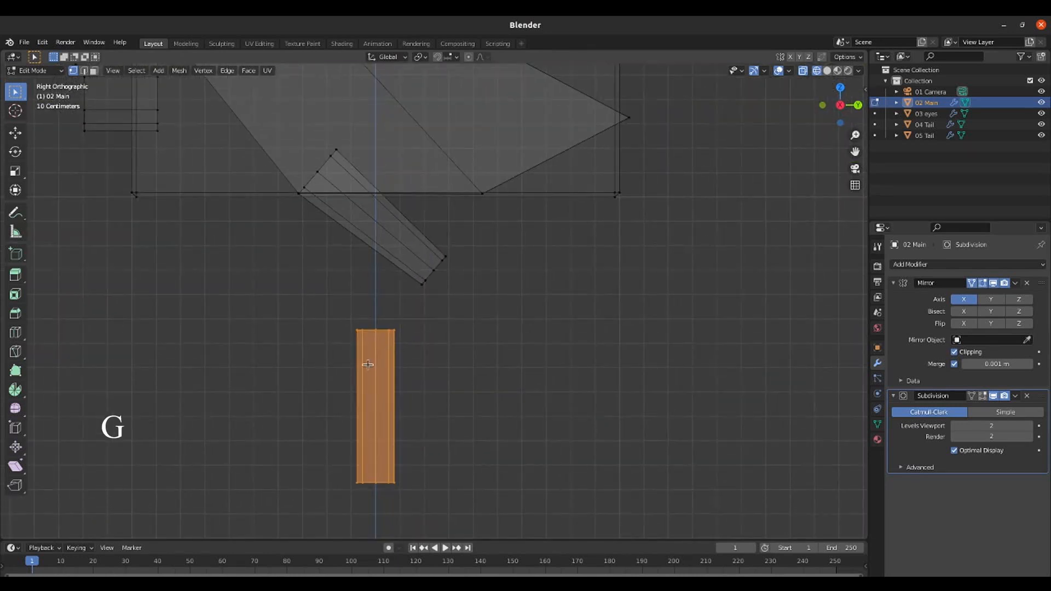
pyautogui.press('g')
pyautogui.click(501, 261)
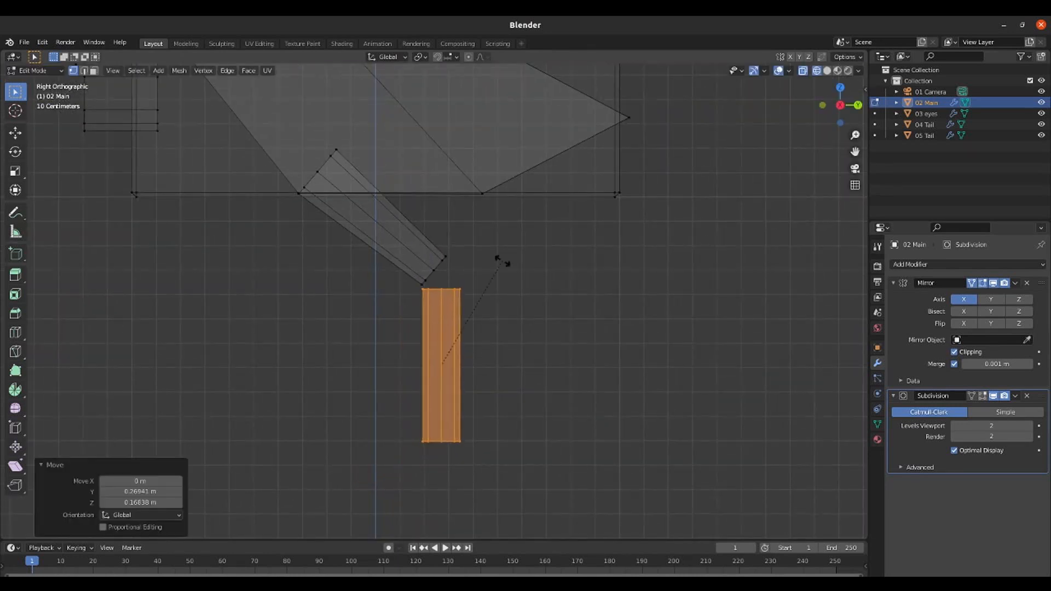
# - Rotate the lower leg cylinder about 24.2° in the side view and move it back against the upper segment's lower corner
pyautogui.press('r')
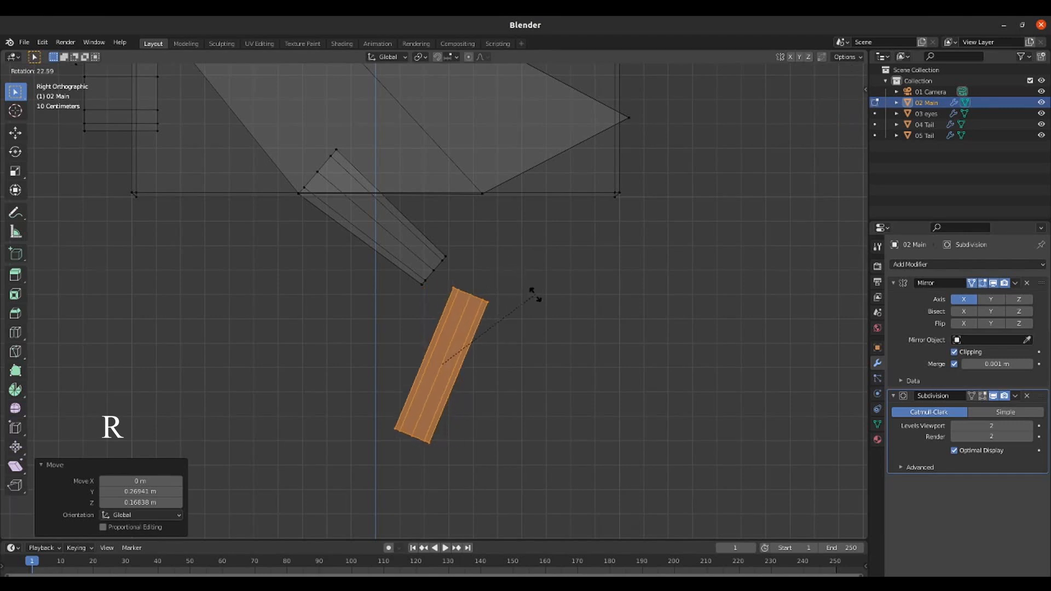
pyautogui.click(536, 298)
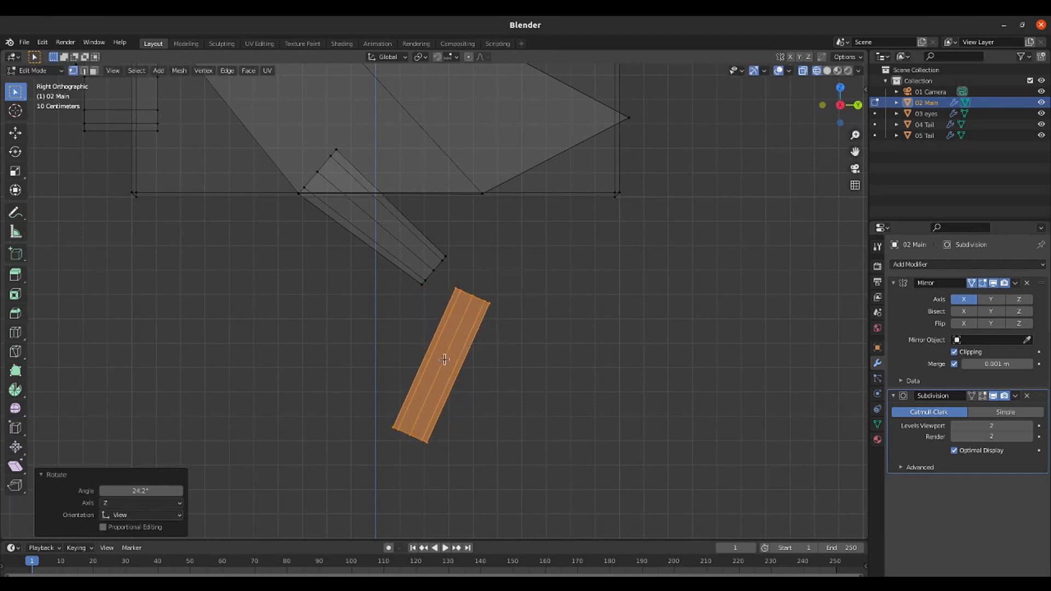
pyautogui.press('g')
pyautogui.click(409, 361)
# - Narrow the lower end of the lower leg cylinder by scaling its vertices to about 0.828
pyautogui.moveTo(343, 406); pyautogui.dragTo(425, 467)
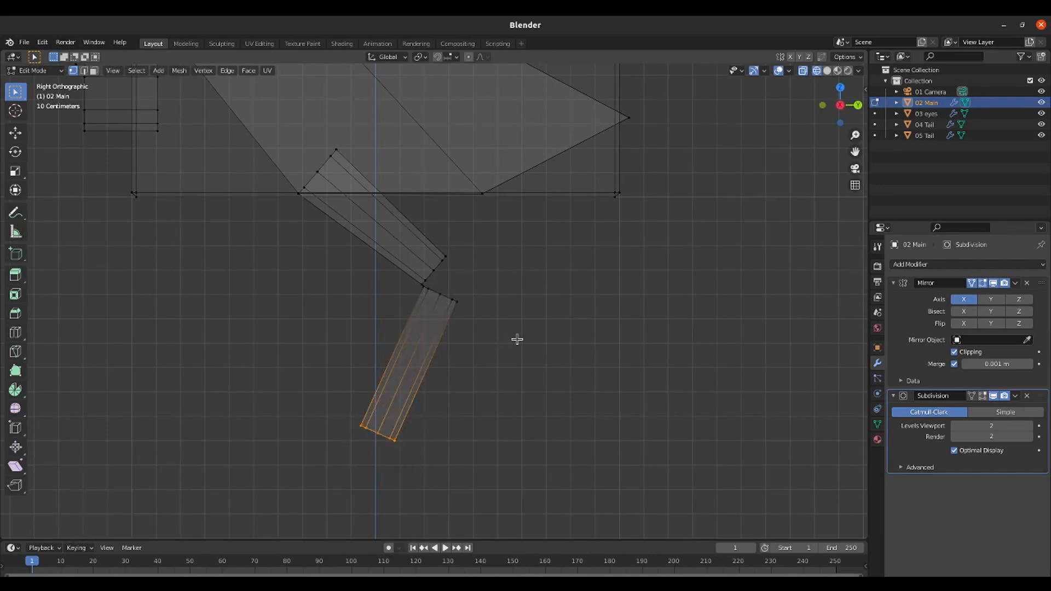
pyautogui.press('s')
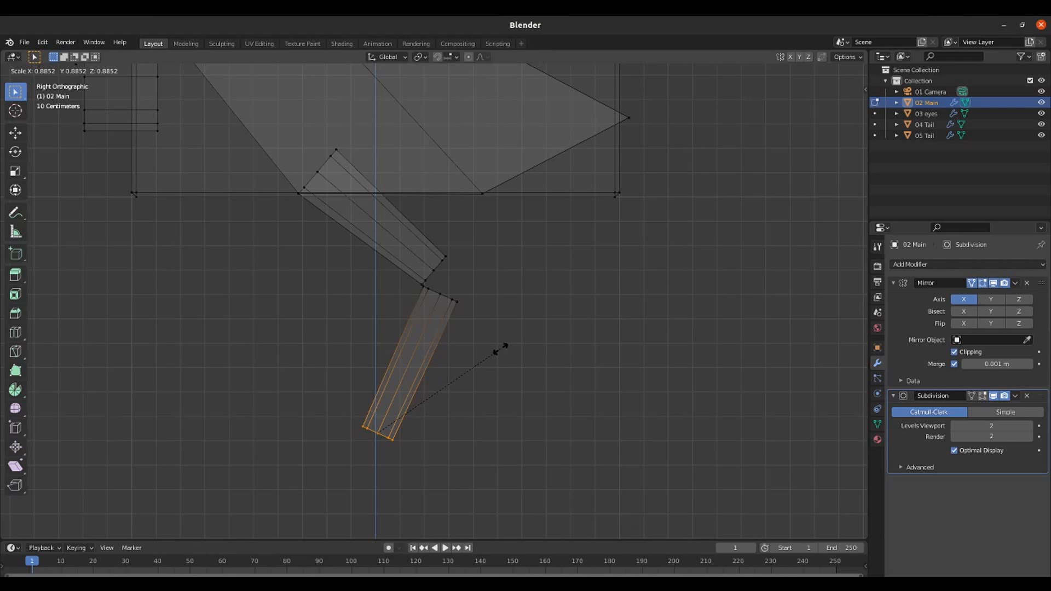
pyautogui.click(491, 351)
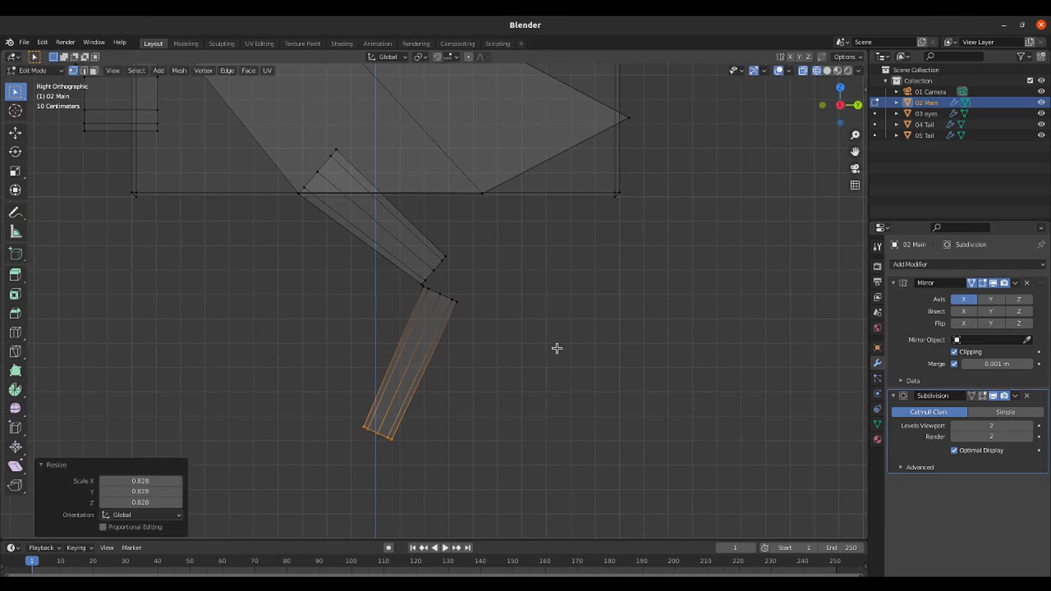
# - Move the upper and lower leg segments together along X toward the middle of the body
pyautogui.moveTo(528, 248); pyautogui.dragTo(509, 363, button='middle')
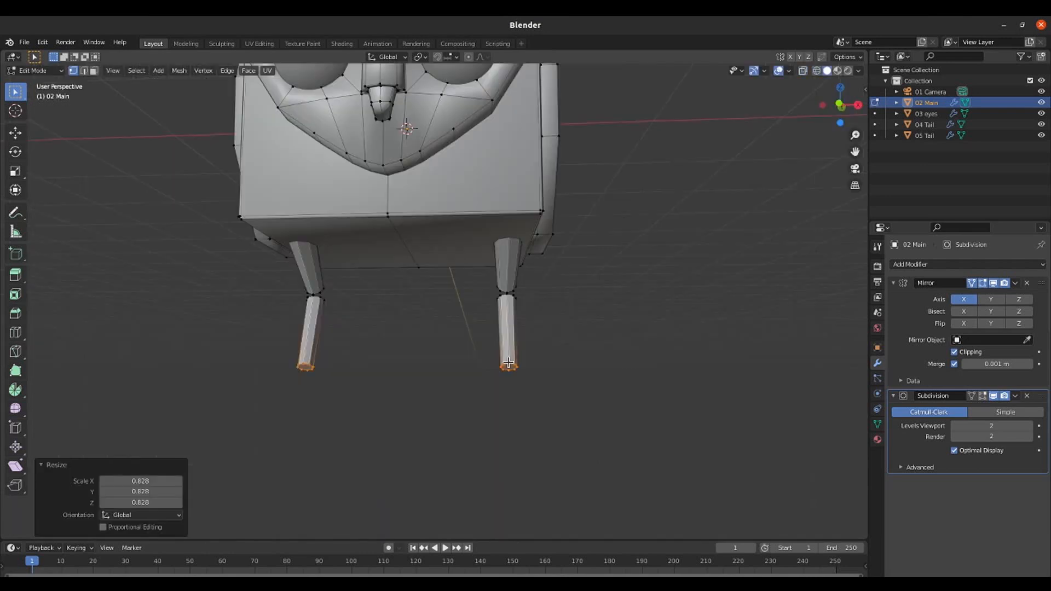
pyautogui.press('l')
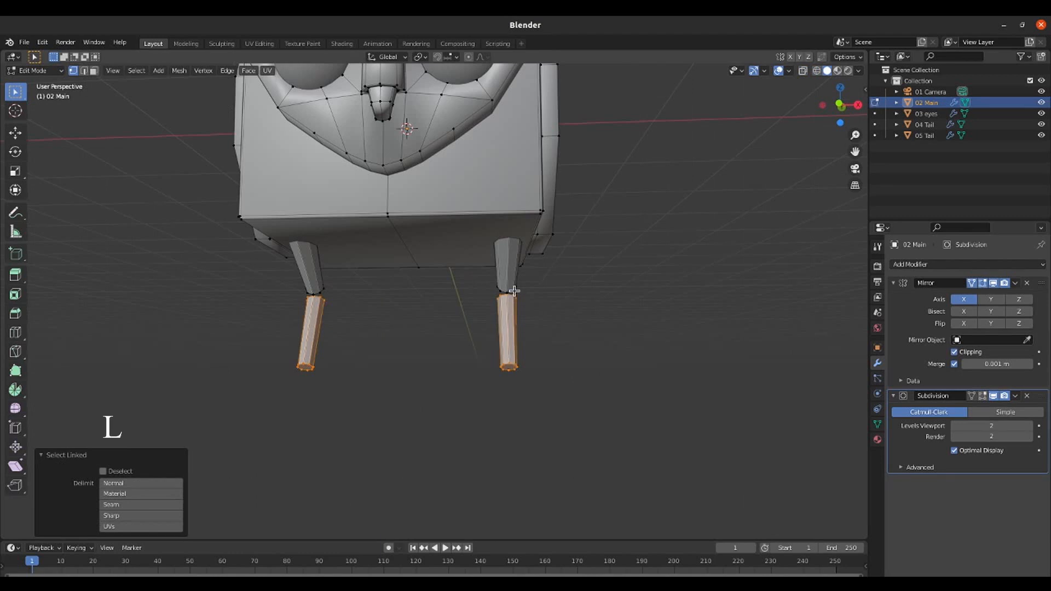
pyautogui.press('l')
pyautogui.press('g')
pyautogui.press('x')
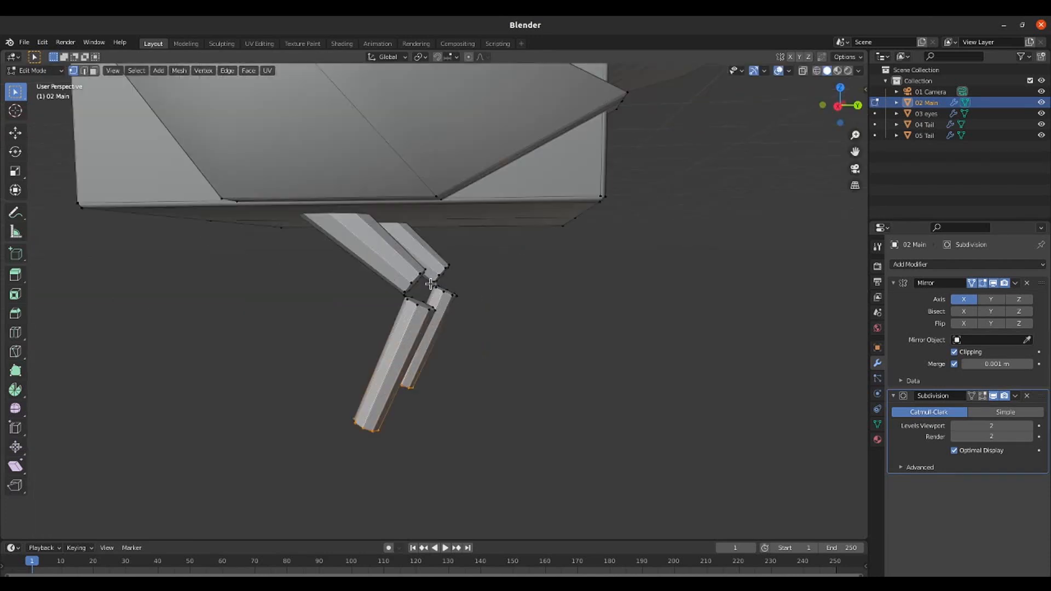
# - Delete the two end faces facing each other at the knee, on the lower and upper leg segments
pyautogui.scroll(6, 430, 283)
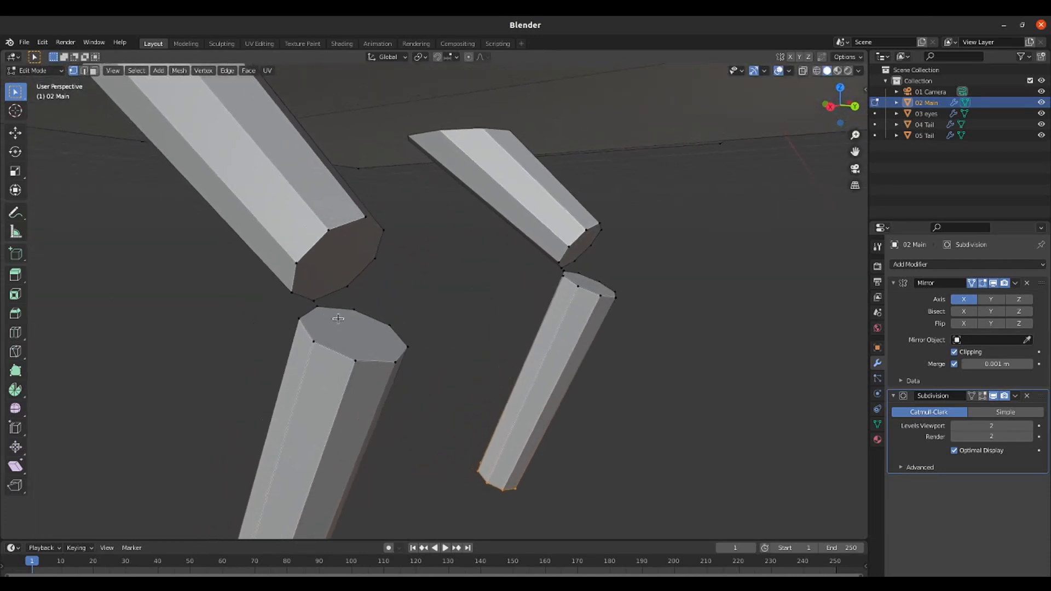
pyautogui.press('3')
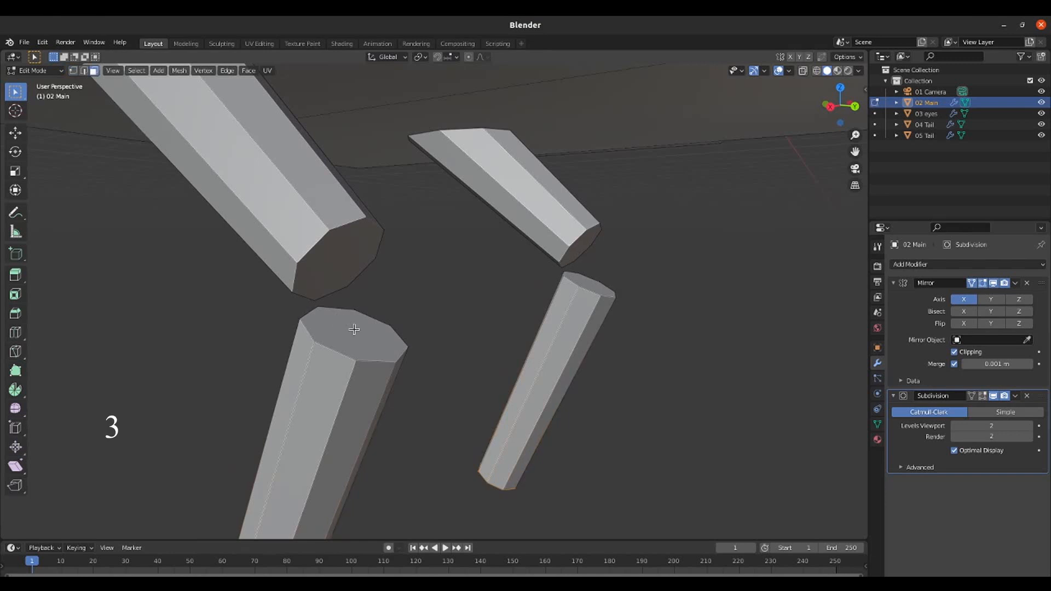
pyautogui.click(354, 329)
pyautogui.keyDown('shift'); pyautogui.click(339, 264); pyautogui.keyUp('shift')
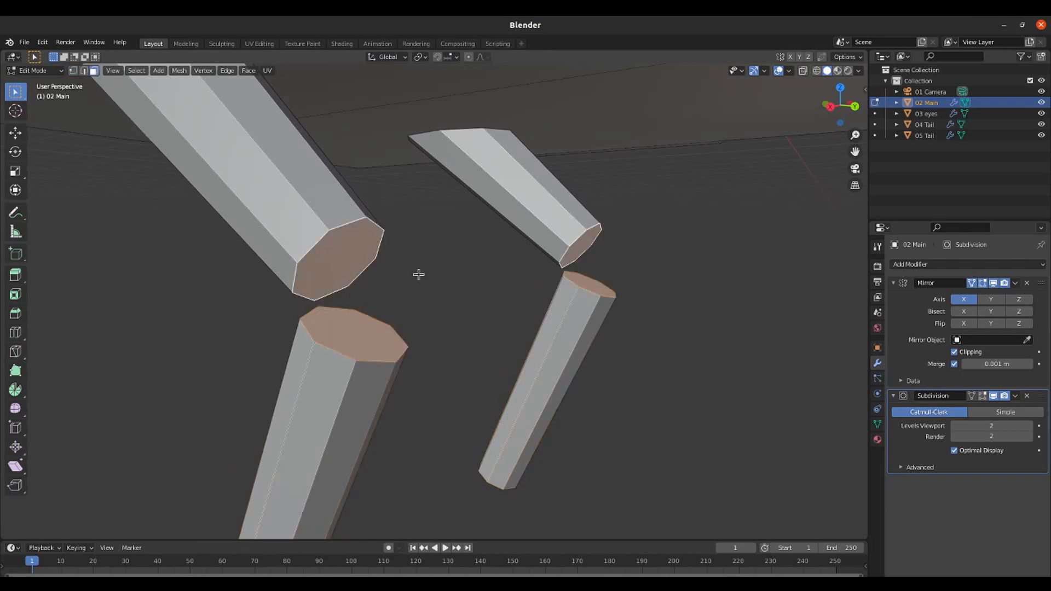
pyautogui.press('x')
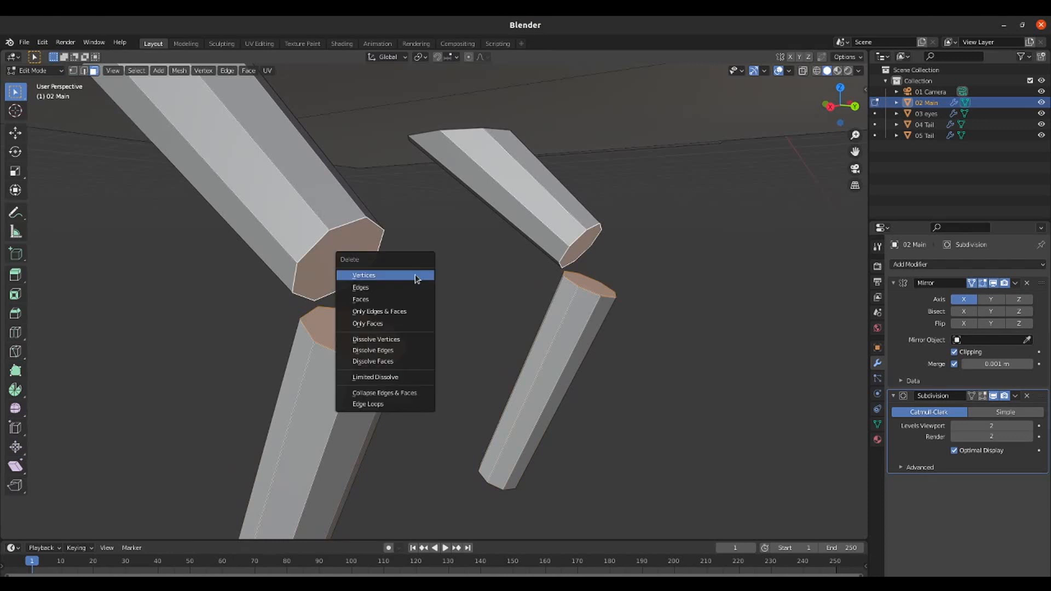
pyautogui.click(398, 299)
# - Bridge the open edge loops of the upper and lower leg segments to form the knee
pyautogui.press('2')
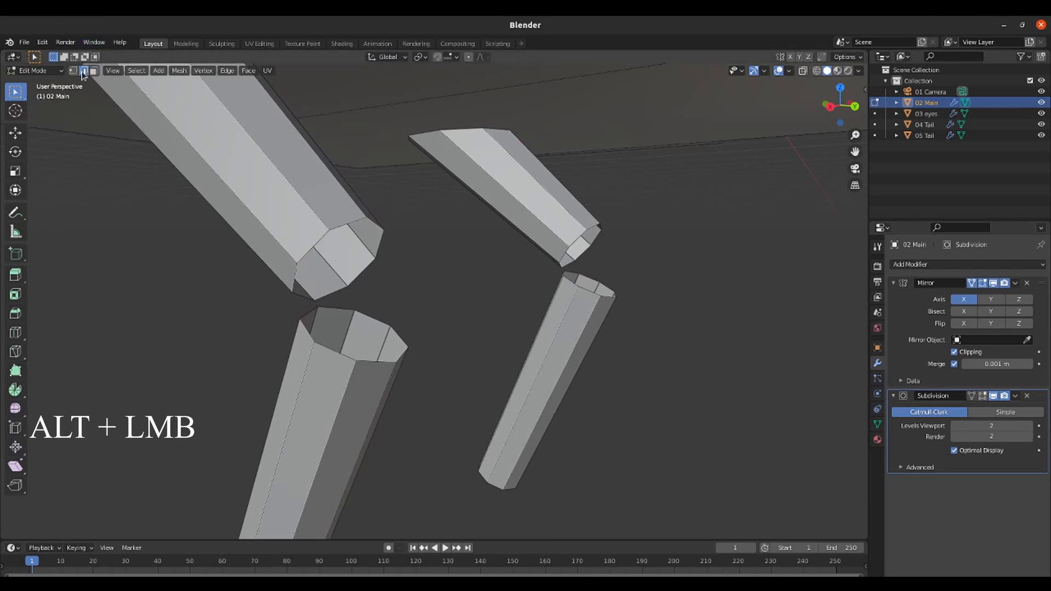
pyautogui.keyDown('alt'); pyautogui.click(306, 312); pyautogui.keyUp('alt')
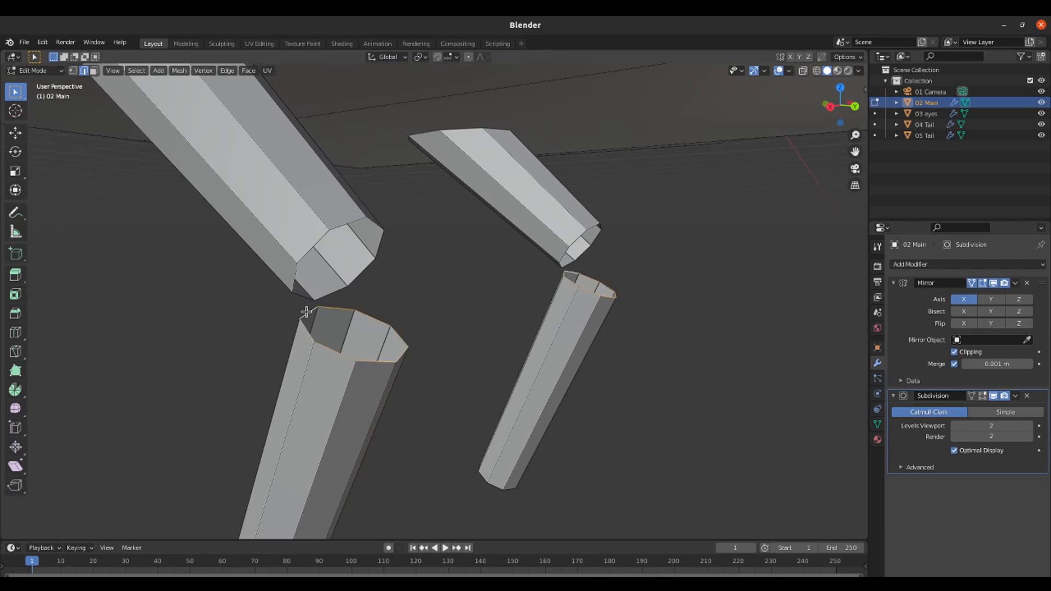
pyautogui.keyDown('alt'); pyautogui.keyDown('shift'); pyautogui.click(368, 270); pyautogui.keyUp('shift'); pyautogui.keyUp('alt')
pyautogui.click(228, 70)
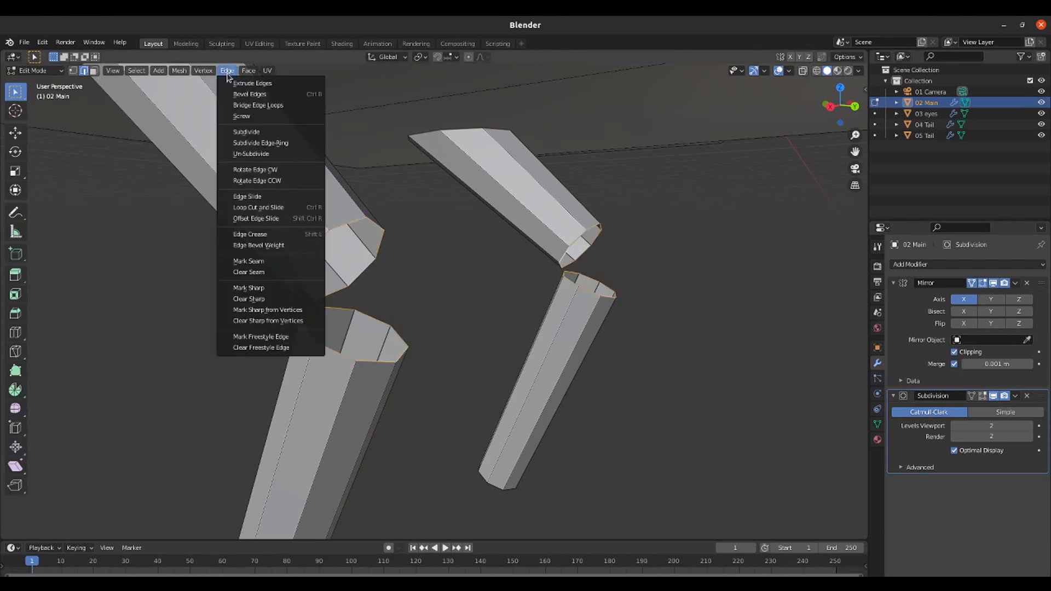
pyautogui.click(250, 106)
pyautogui.scroll(-2, 275, 274)
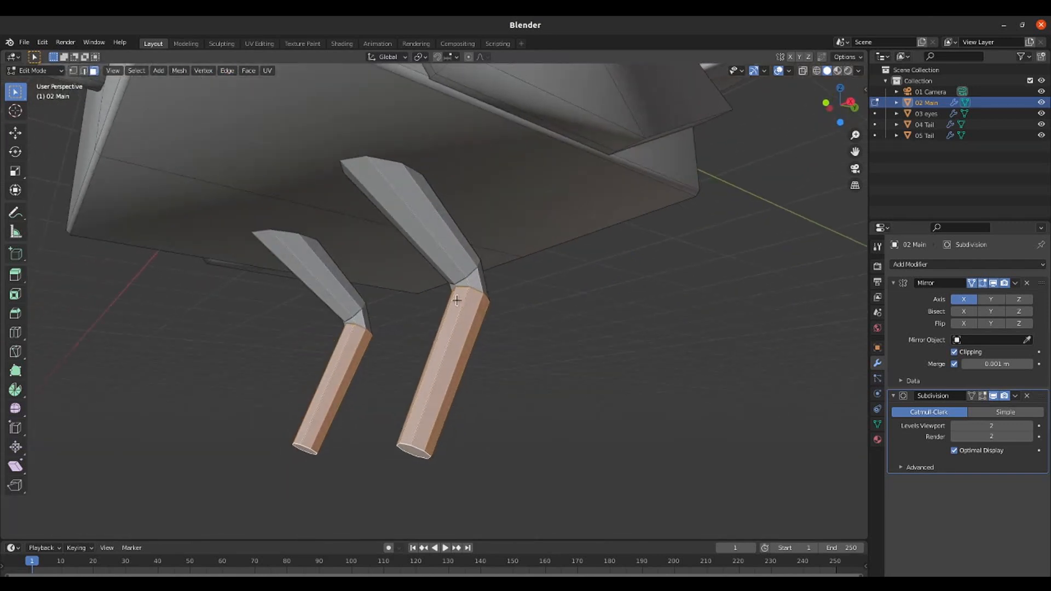
# - Move the lower leg segment down about 0.014 m along Z in the right side view
pyautogui.press('KP_3')
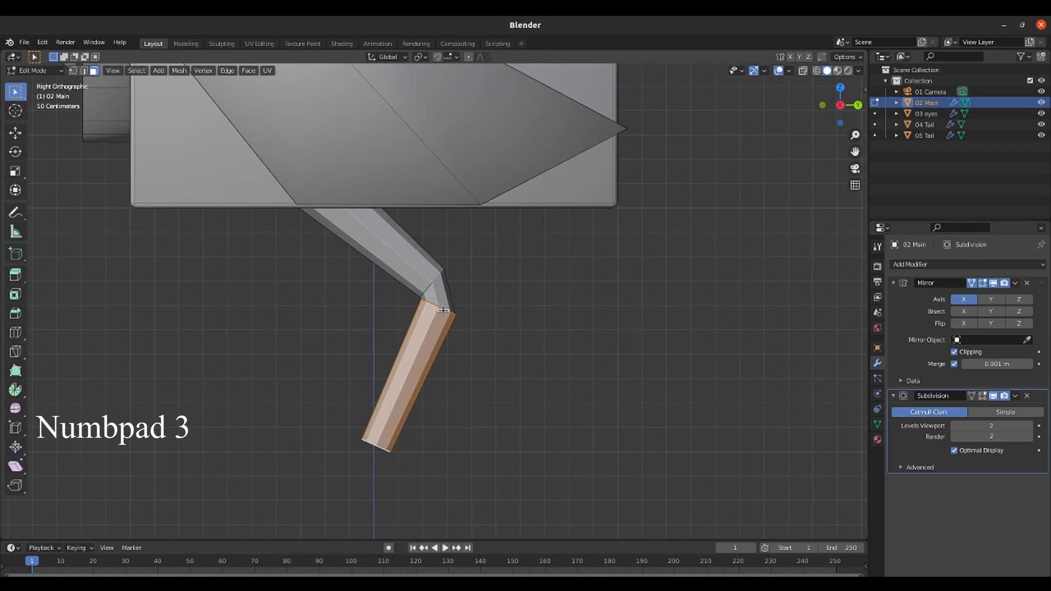
pyautogui.scroll(-4, 443, 307)
pyautogui.scroll(-1, 437, 315)
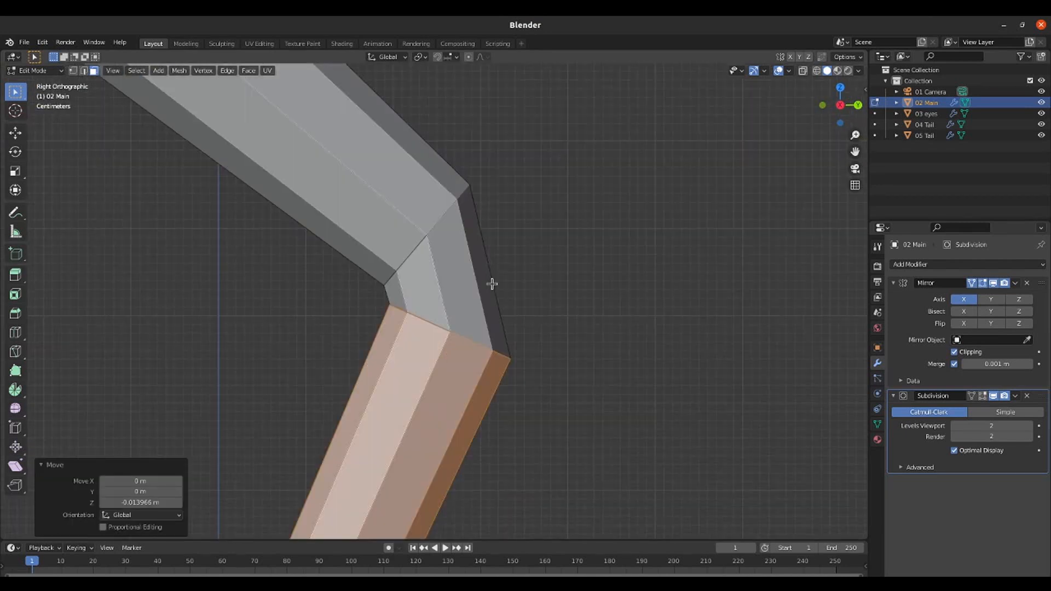
# - Add one centred loop cut across the knee and move it slightly backward, about 0.008 m along Y
pyautogui.hotkey('ctrl', 'r')
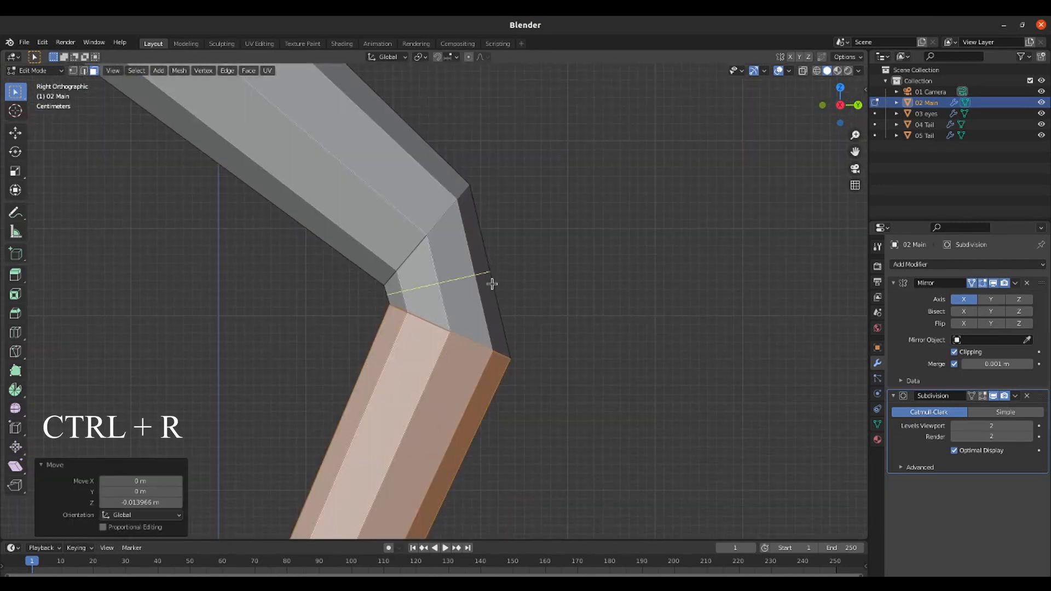
pyautogui.click(492, 284)
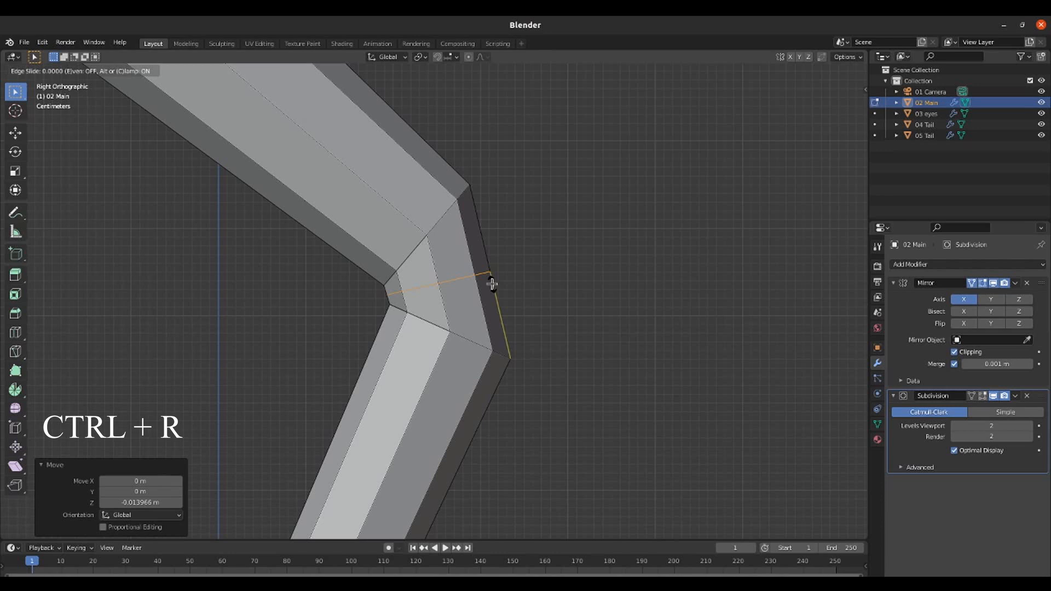
pyautogui.rightClick(510, 268)
pyautogui.press('g')
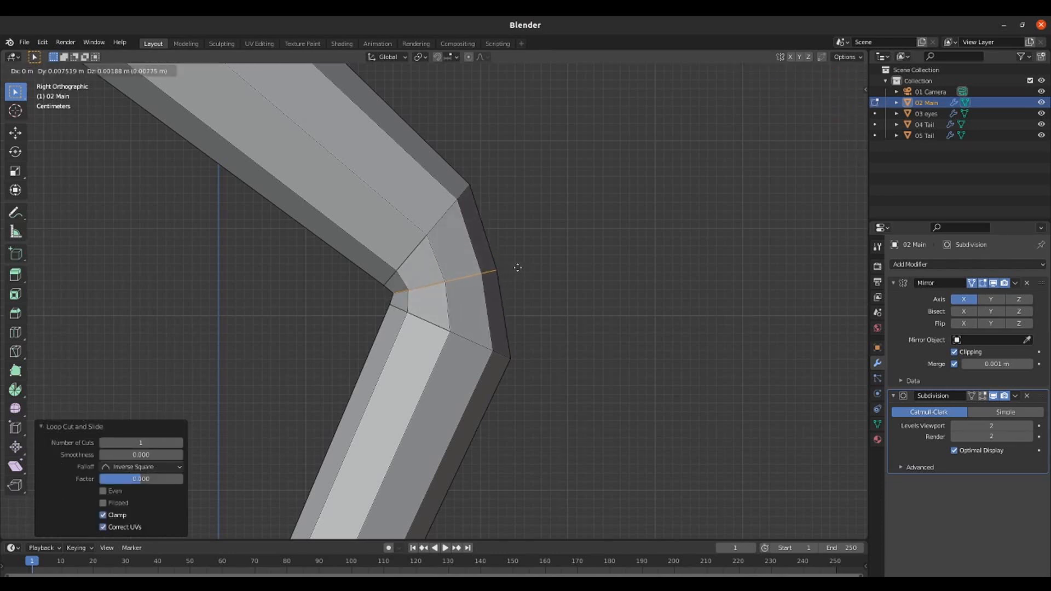
pyautogui.click(519, 267)
# - Move the rearmost vertices of the knee's middle loop about 0.015 m along Y and 0.004 m along Z
pyautogui.press('1')
pyautogui.hotkey('shift', 'z')
pyautogui.moveTo(489, 259); pyautogui.dragTo(518, 277)
pyautogui.press('g')
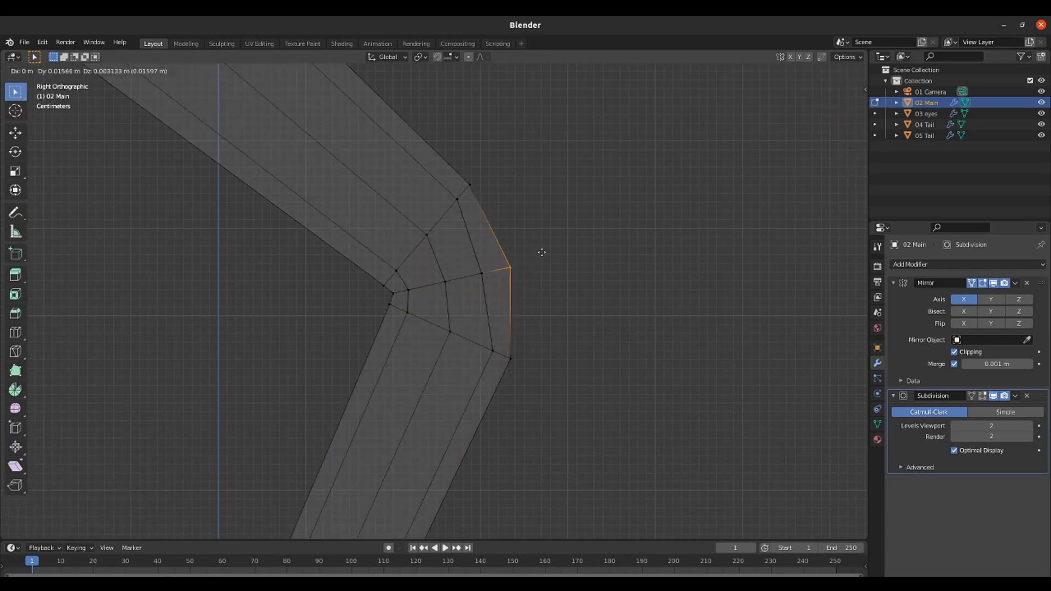
pyautogui.click(542, 251)
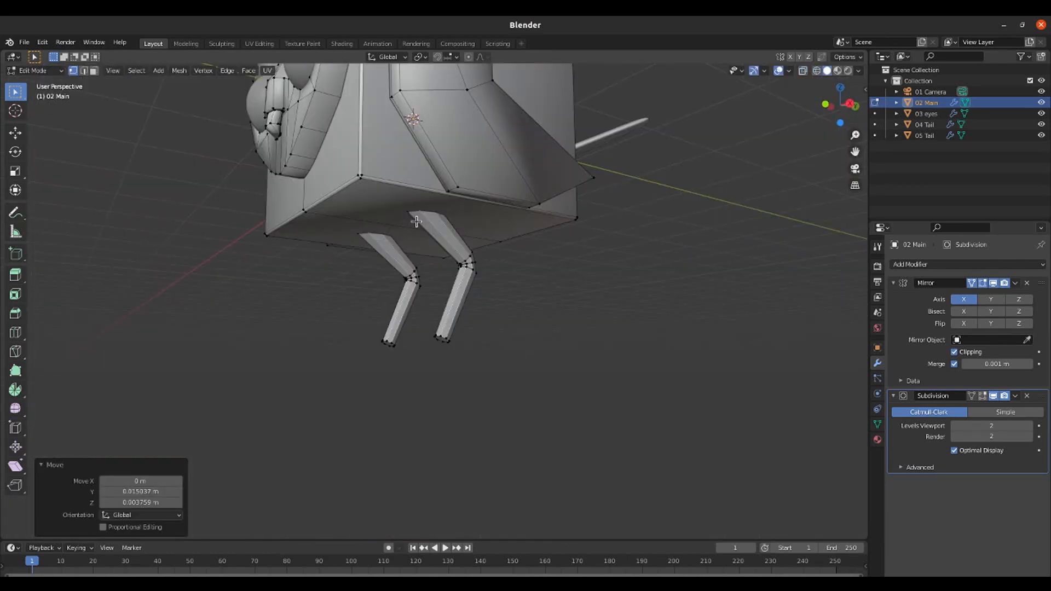
# - Apply smooth shading to the main body object with its new legs
pyautogui.press('Tab')
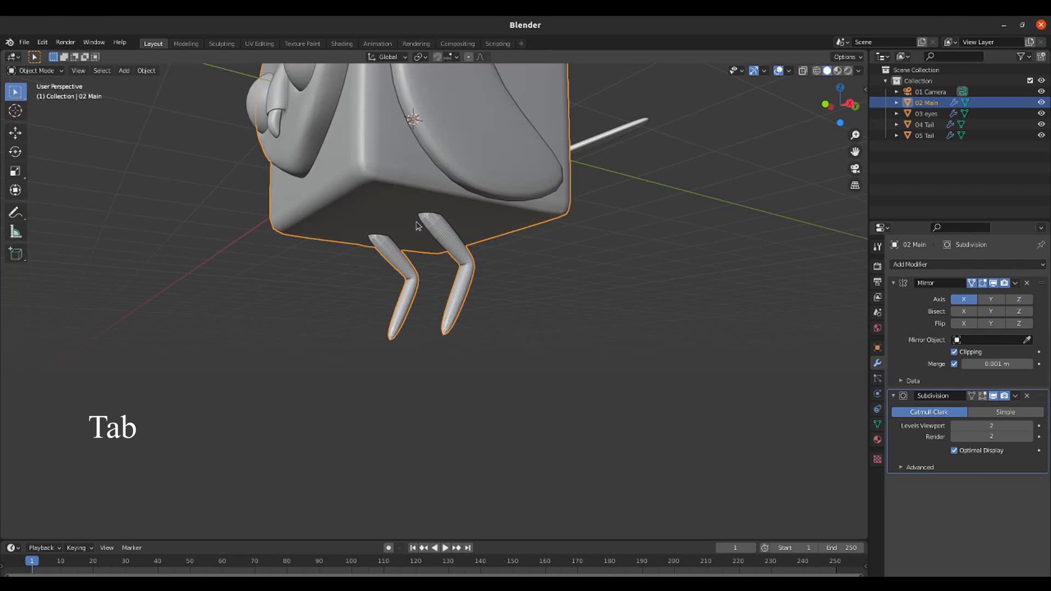
pyautogui.rightClick(444, 233)
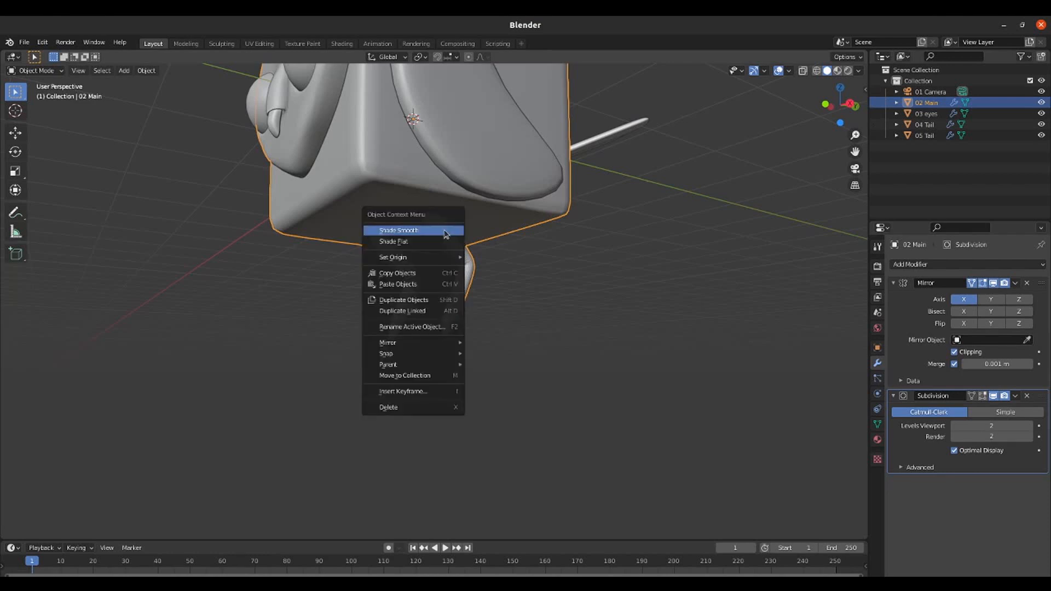
pyautogui.click(446, 233)
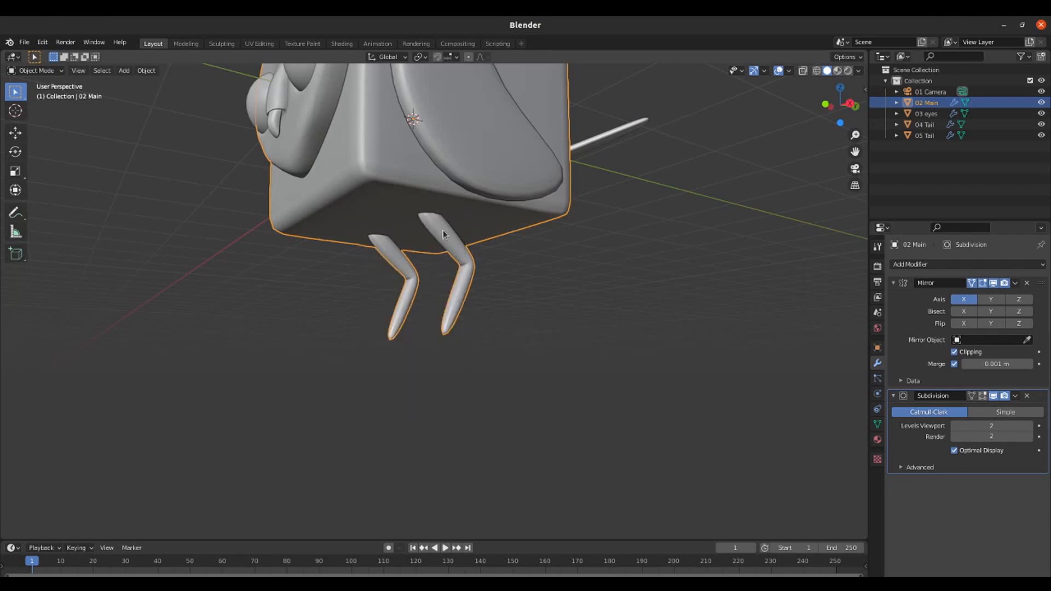
# - Delete the end face at the bottom of the lower leg
pyautogui.press('Tab')
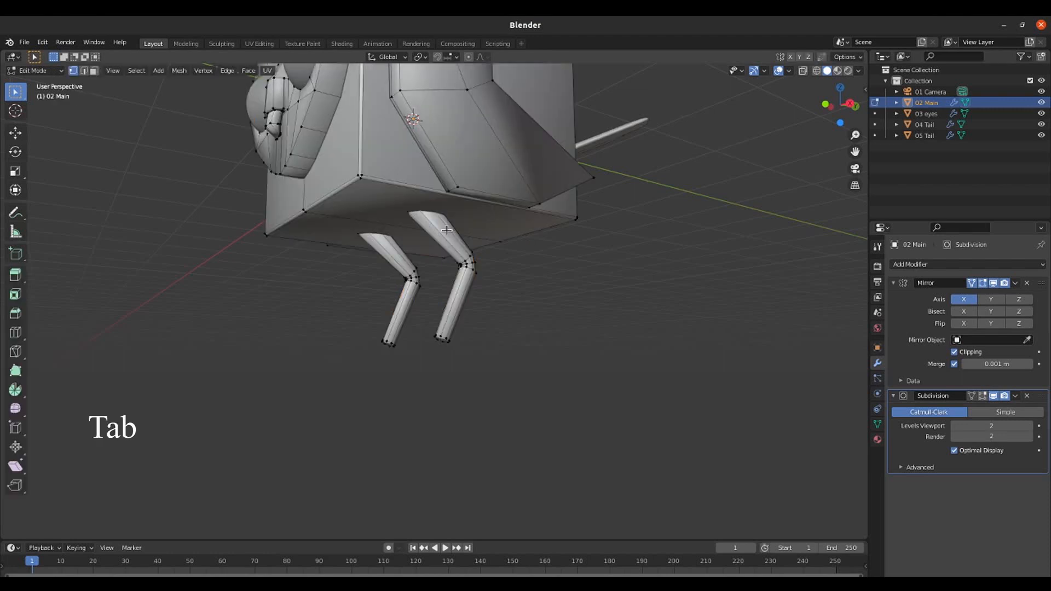
pyautogui.scroll(5, 451, 352)
pyautogui.press('3')
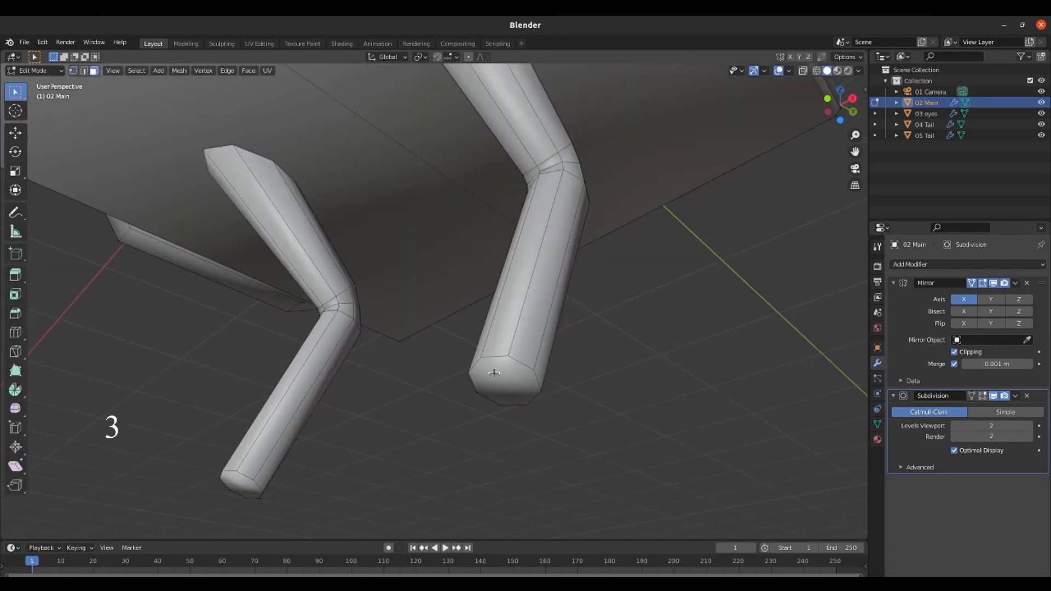
pyautogui.click(494, 373)
pyautogui.press('x')
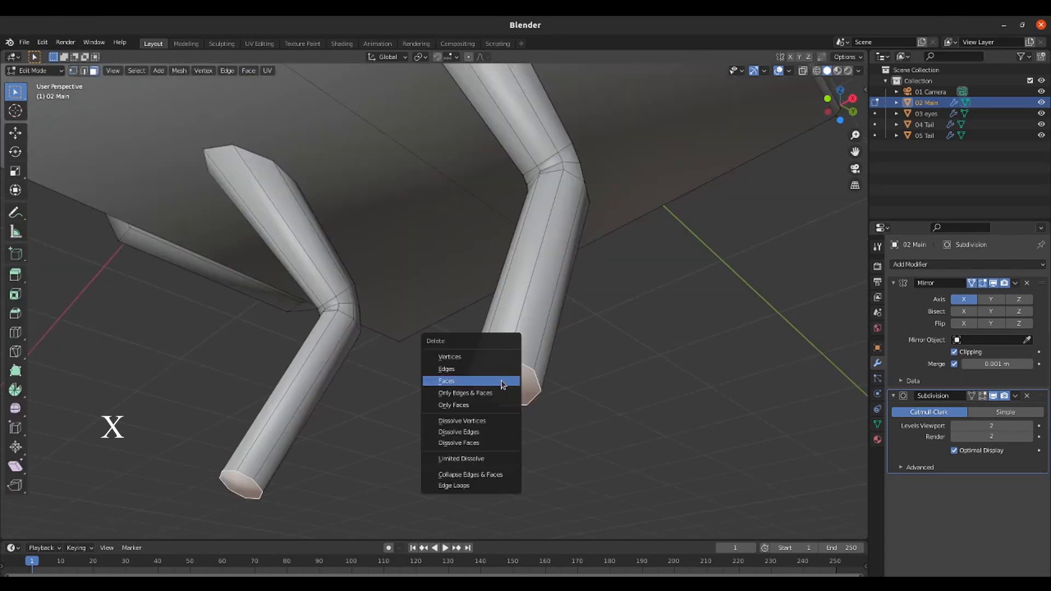
pyautogui.click(502, 381)
# - Delete the end face of the upper leg hidden inside the body and check the legs in Object Mode
pyautogui.scroll(-4, 493, 304)
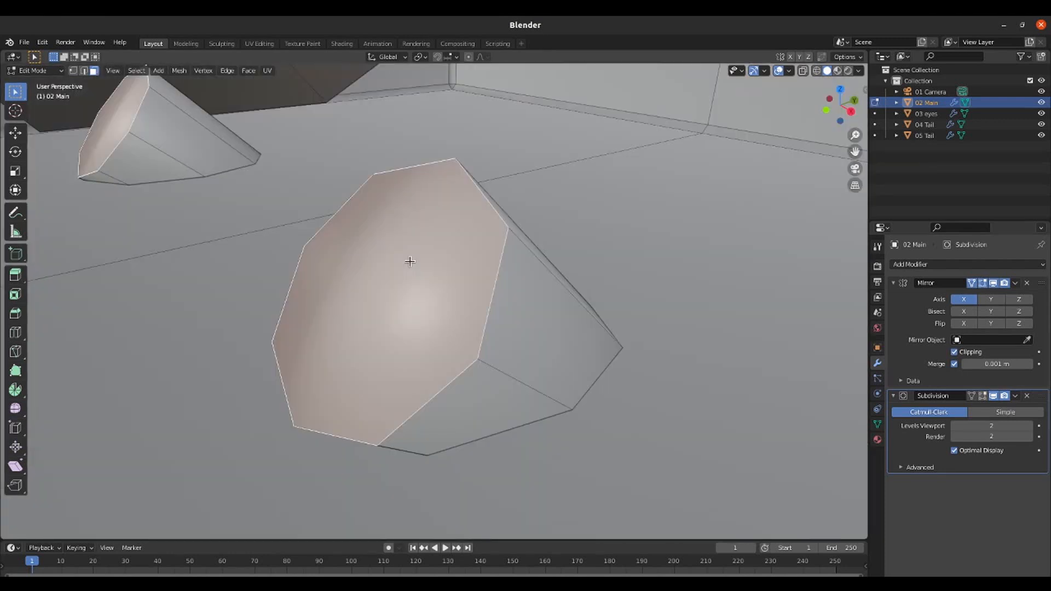
pyautogui.press('x')
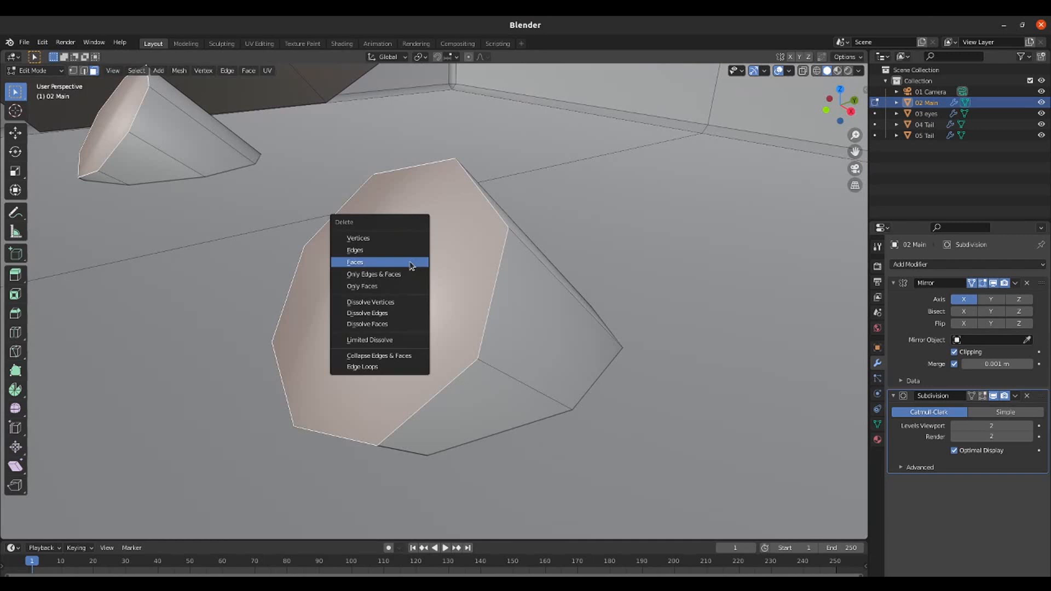
pyautogui.click(412, 263)
pyautogui.scroll(-8, 498, 368)
pyautogui.moveTo(498, 366); pyautogui.dragTo(504, 290, button='middle')
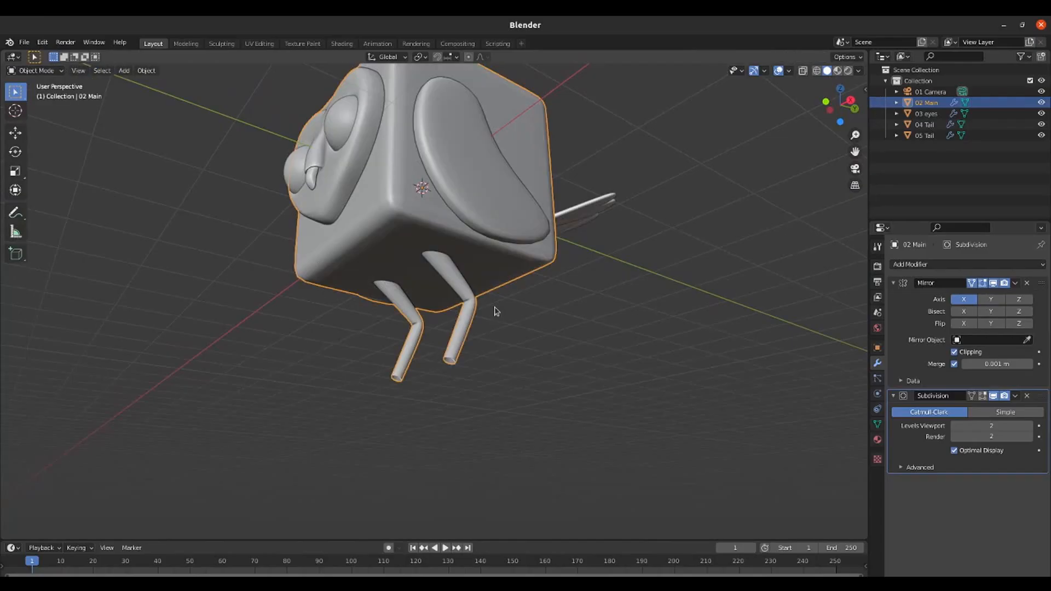
pyautogui.moveTo(495, 311); pyautogui.dragTo(466, 332, button='middle')
# - Add a 2 m plane at the origin to the main body mesh, working in wireframe display
pyautogui.press('Tab')
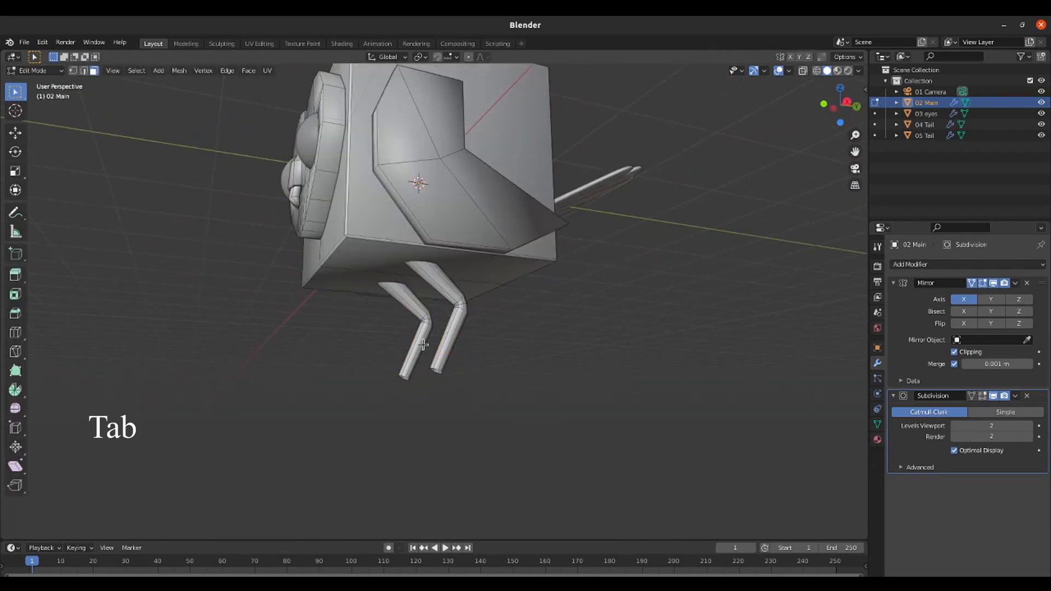
pyautogui.scroll(5, 427, 353)
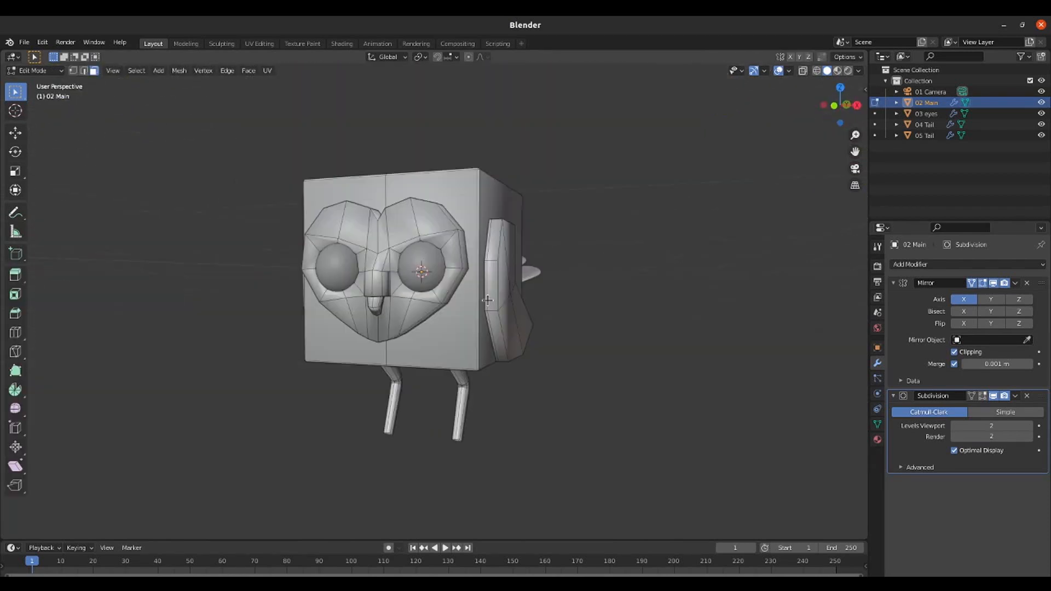
pyautogui.hotkey('shift', 'z')
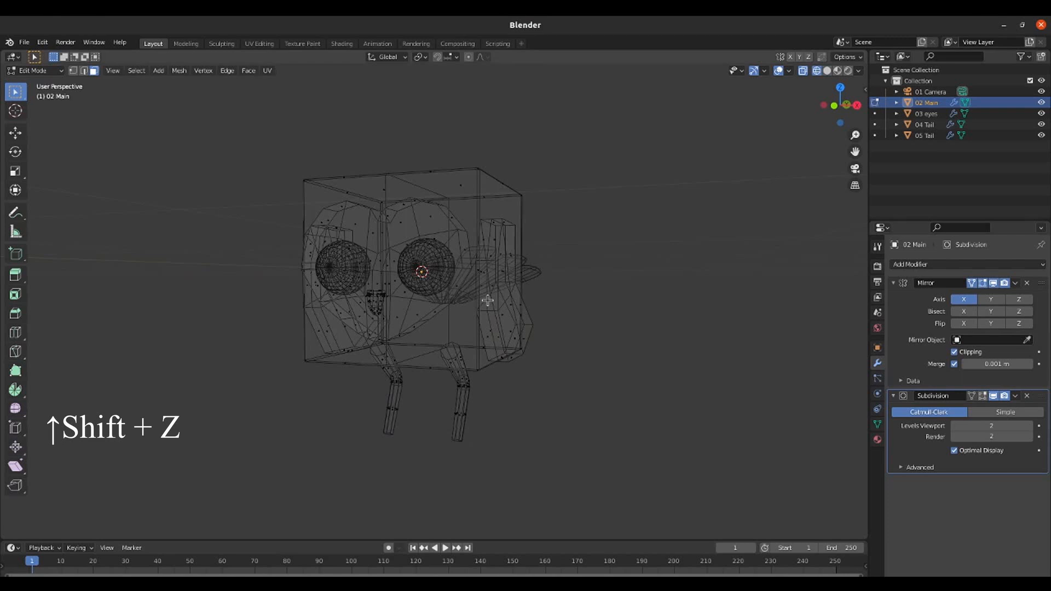
pyautogui.moveTo(487, 300); pyautogui.dragTo(640, 247, button='middle')
pyautogui.hotkey('shift', 'a')
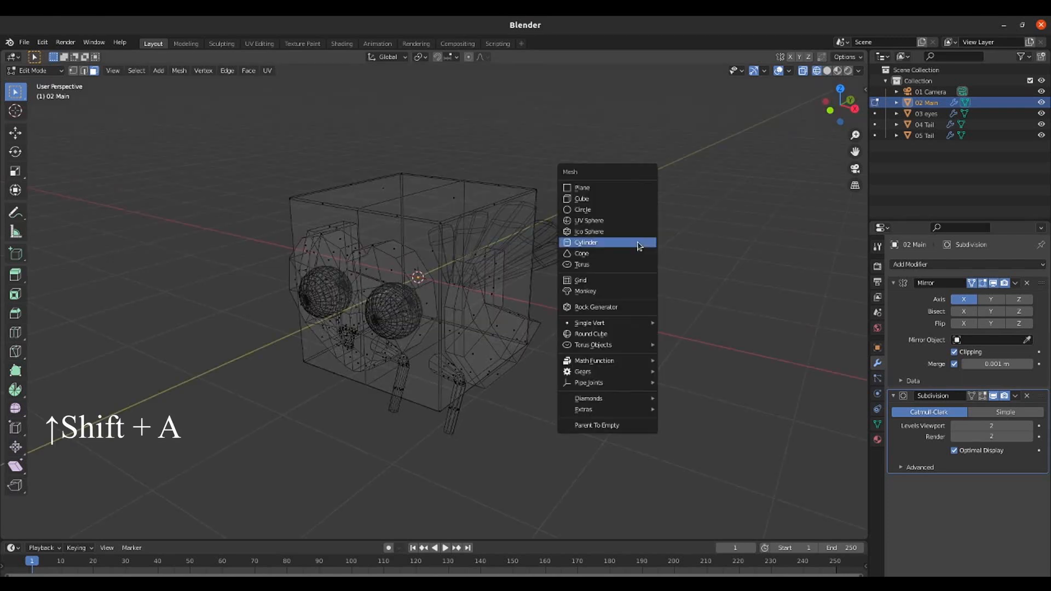
pyautogui.click(609, 189)
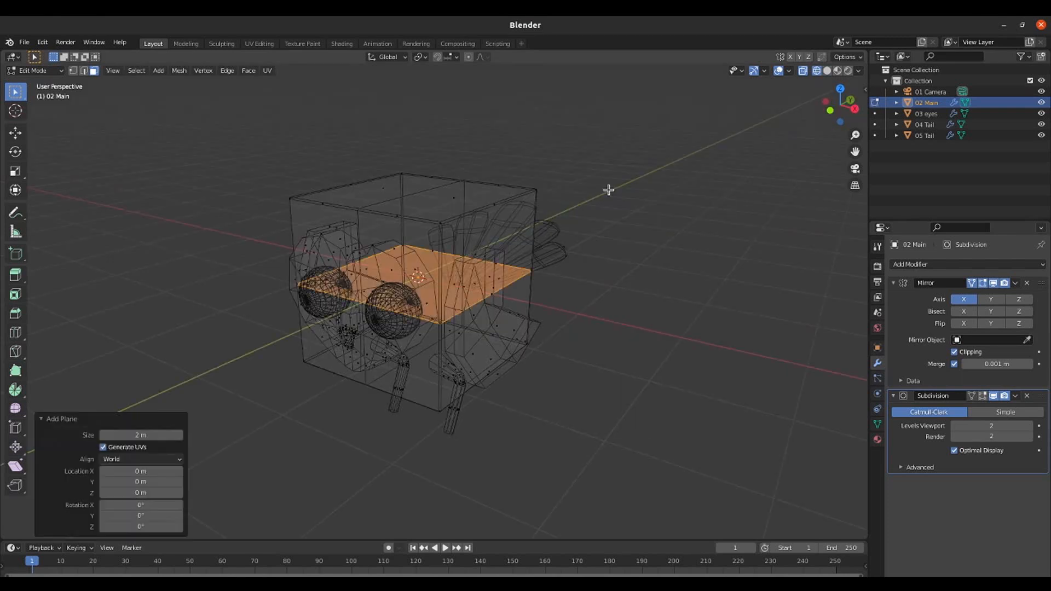
# - Turn off clipping on the Mirror modifier and lower the new plane about 1.84 m along Z, below the body
pyautogui.click(955, 352)
pyautogui.press('g')
pyautogui.press('z')
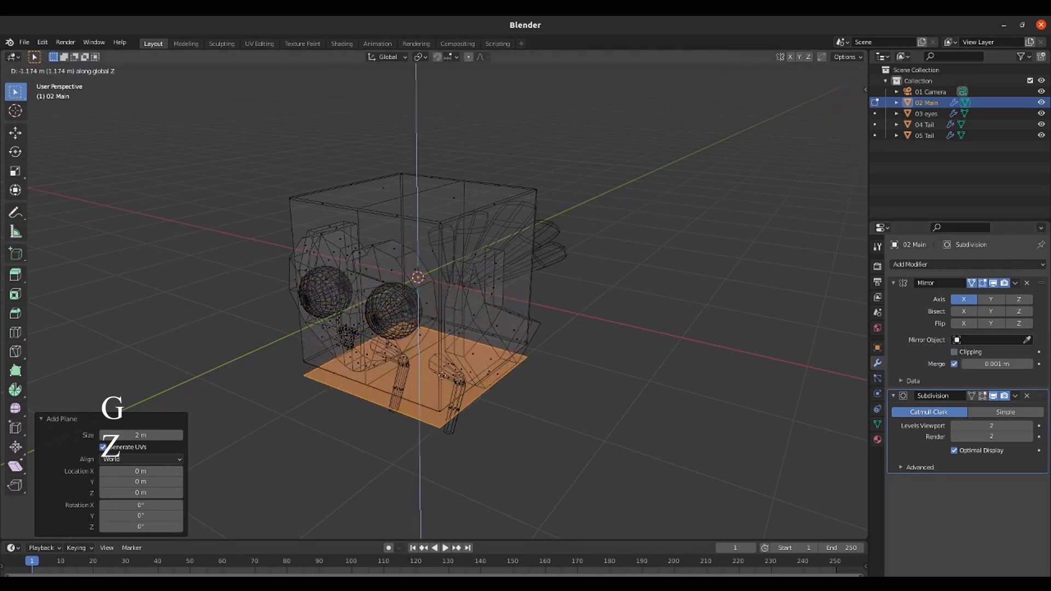
pyautogui.click(444, 422)
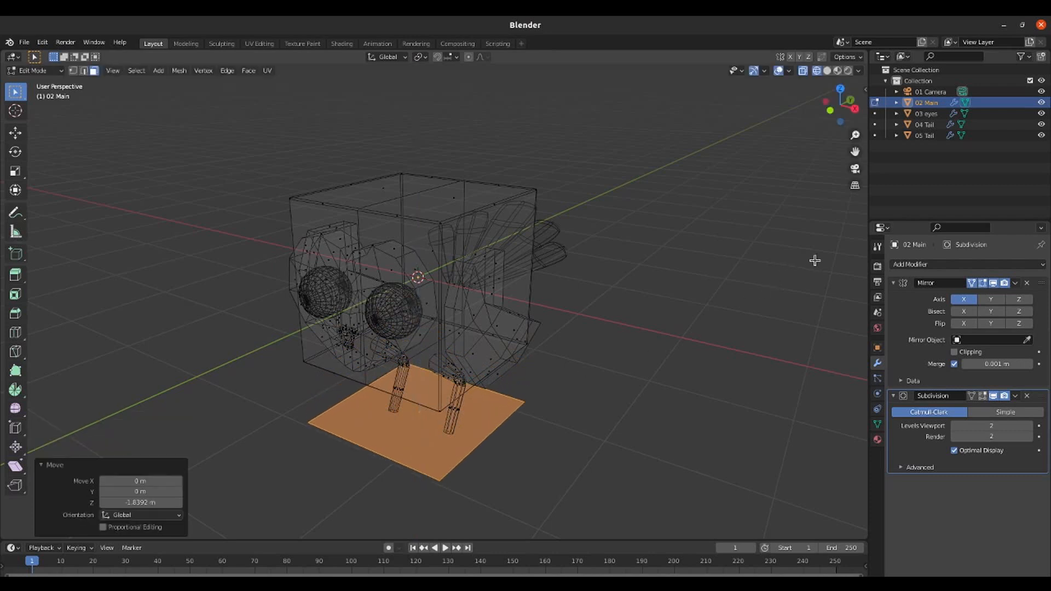
# - Scale the plane to about 0.29 and move it about 0.54 m along X so it sits under the leg
pyautogui.press('s')
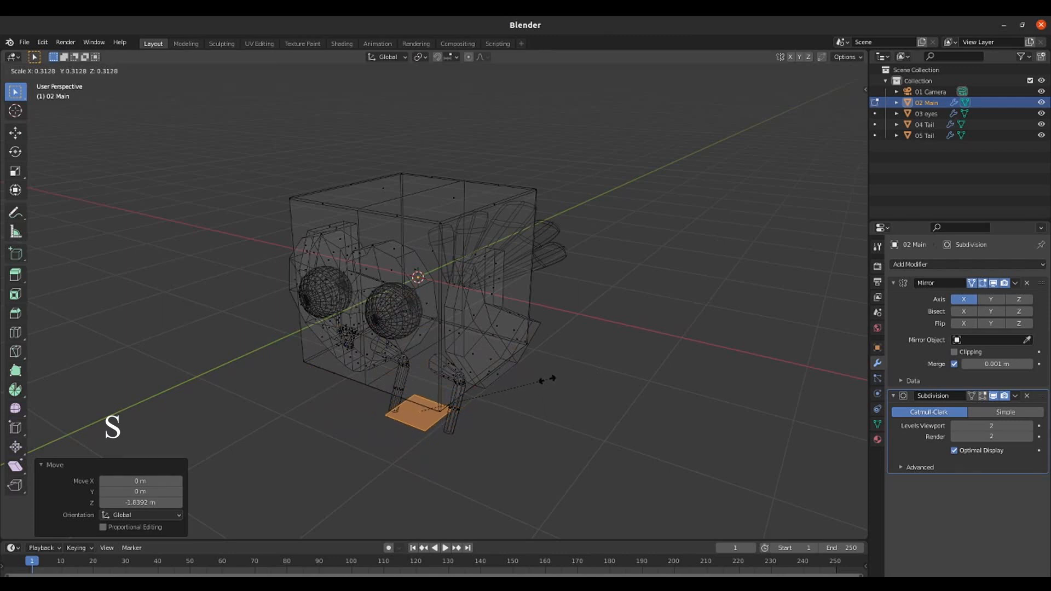
pyautogui.click(537, 383)
pyautogui.press('g')
pyautogui.press('x')
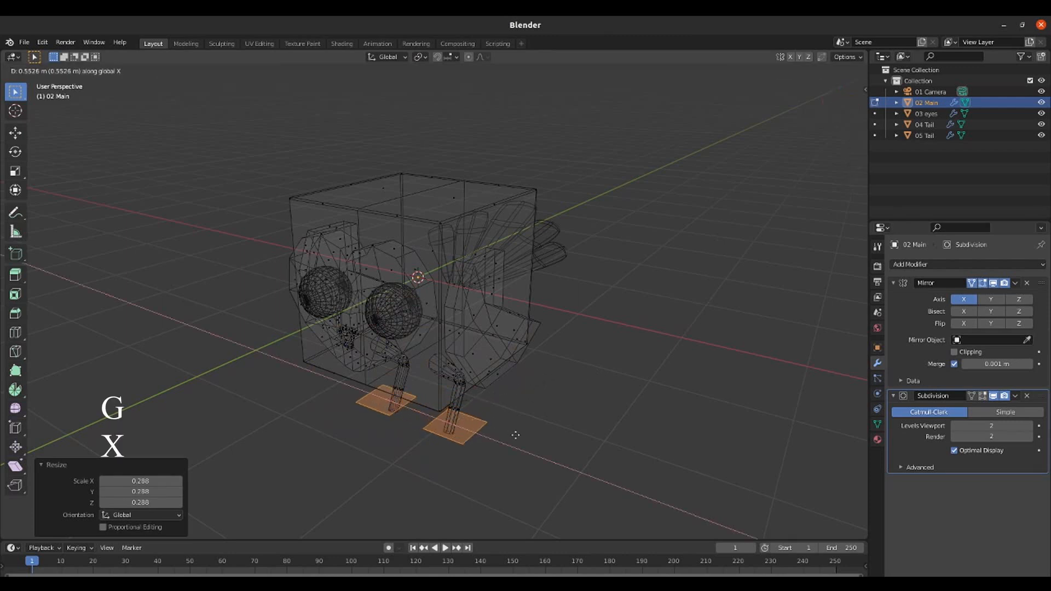
pyautogui.click(513, 436)
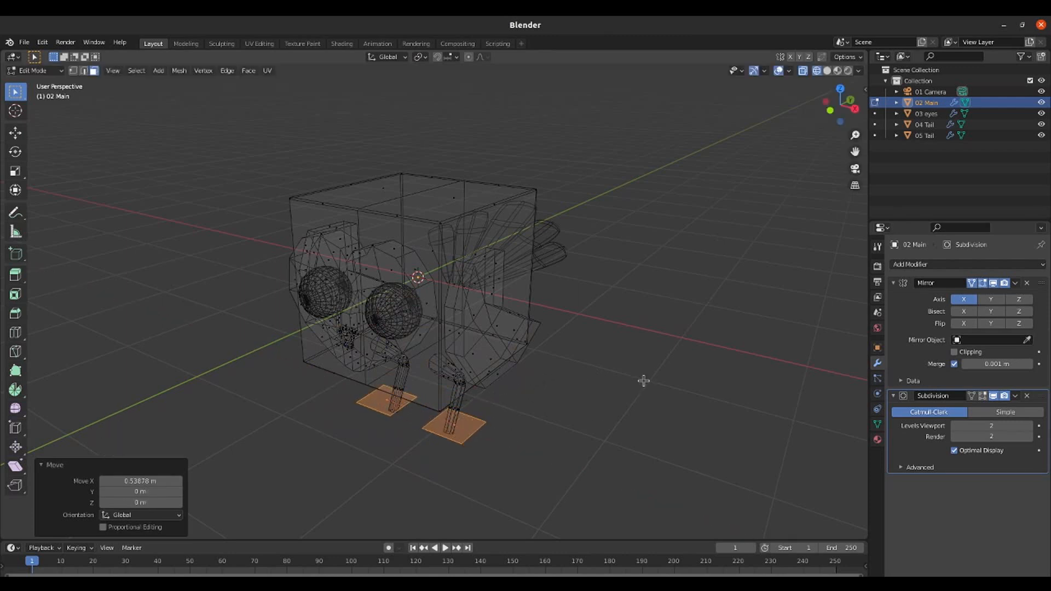
# - Turn Mirror clipping back on and lower the foot plane about 0.16 m along Z to the end of the leg
pyautogui.click(955, 352)
pyautogui.press('KP_Decimal')
pyautogui.press('g')
pyautogui.press('z')
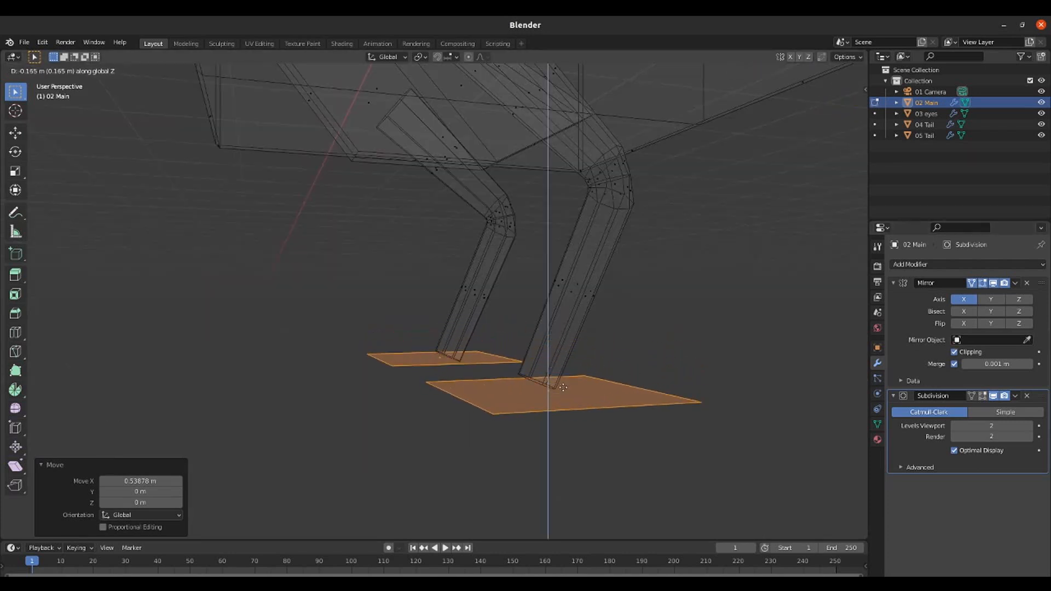
pyautogui.click(563, 387)
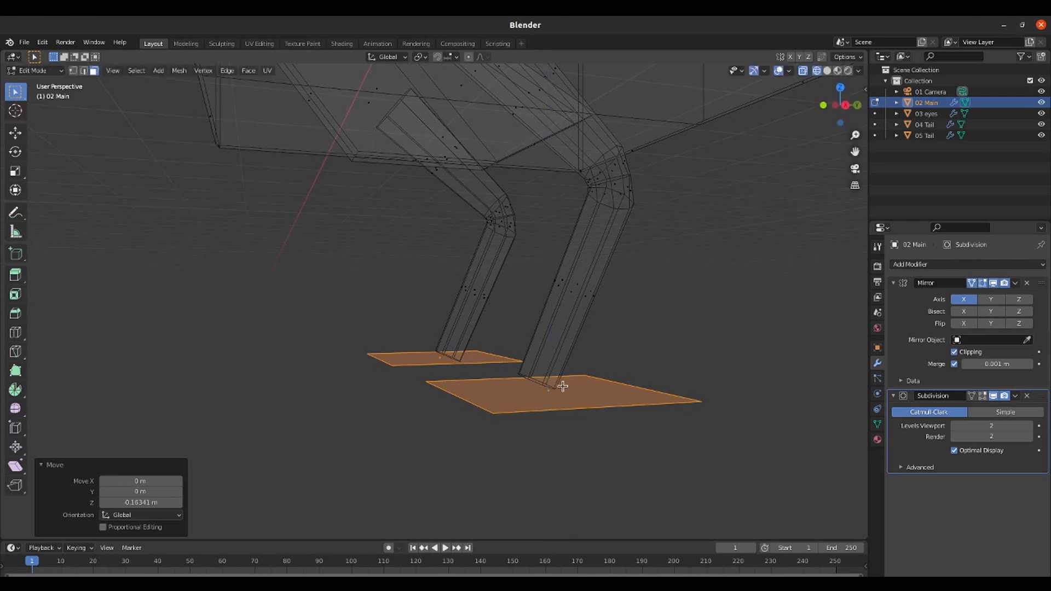
# - Align the foot plane with the leg along X and Y from the top view, with its rear edge at the leg's end
pyautogui.press('KP_7')
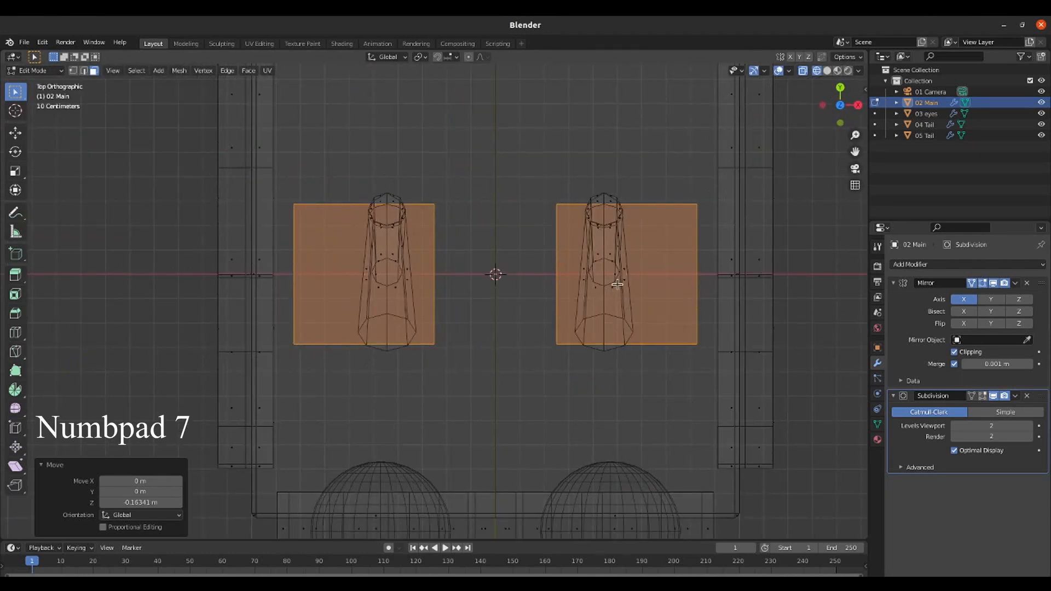
pyautogui.press('g')
pyautogui.press('y')
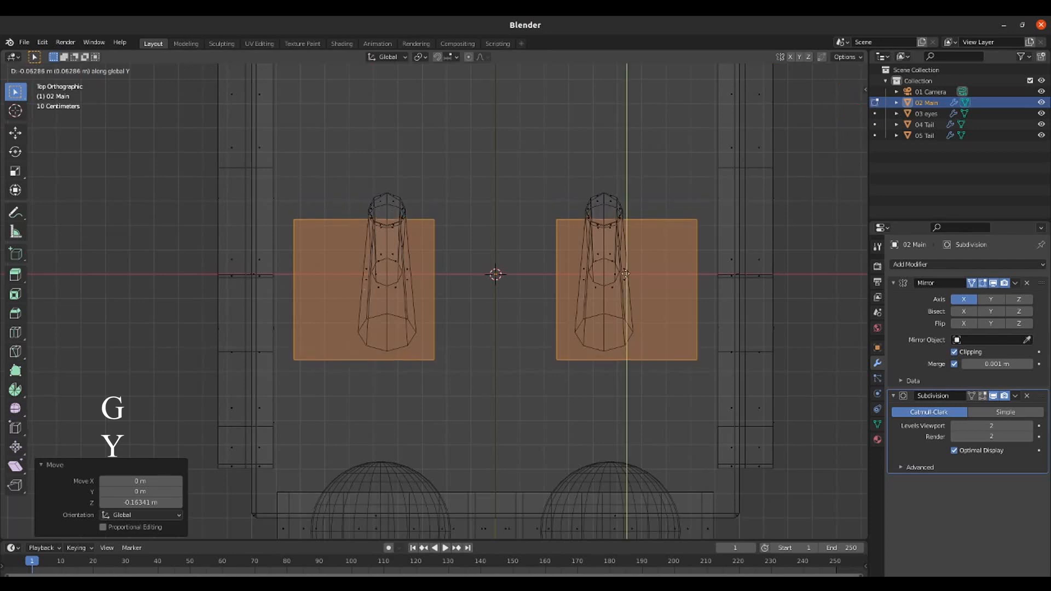
pyautogui.press('x')
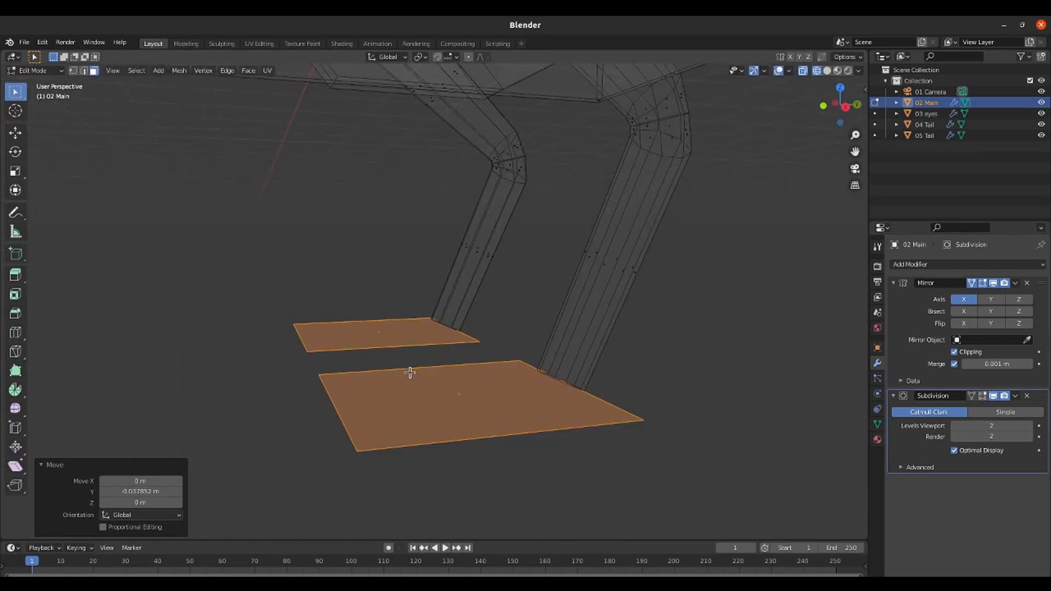
# - Narrow the rear edge of the foot plane to about 0.49 along X, working with its two rear vertices
pyautogui.press('1')
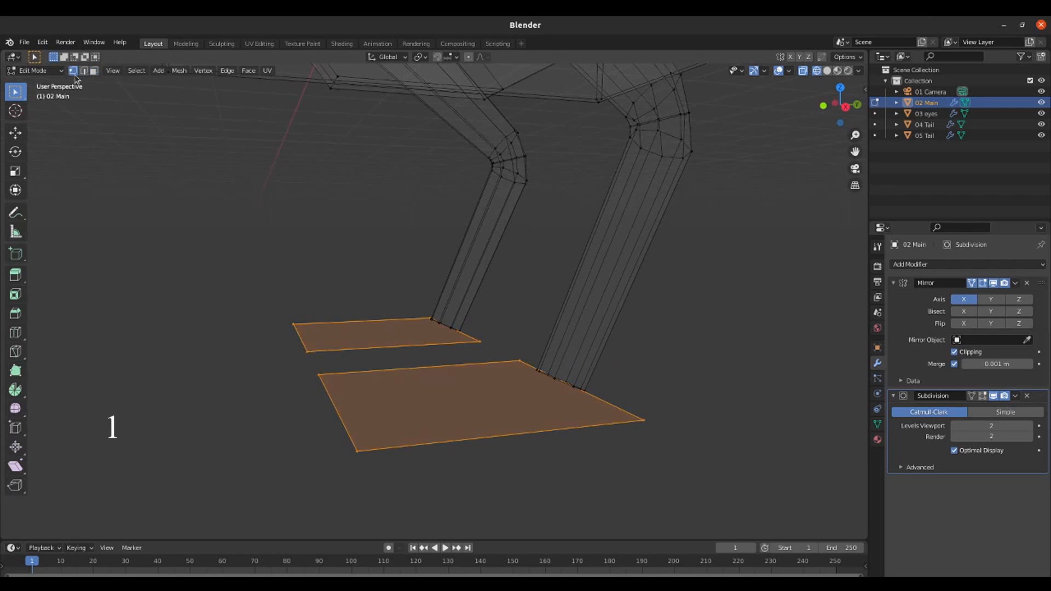
pyautogui.moveTo(332, 140); pyautogui.dragTo(397, 250, button='middle')
pyautogui.moveTo(397, 250); pyautogui.dragTo(619, 323)
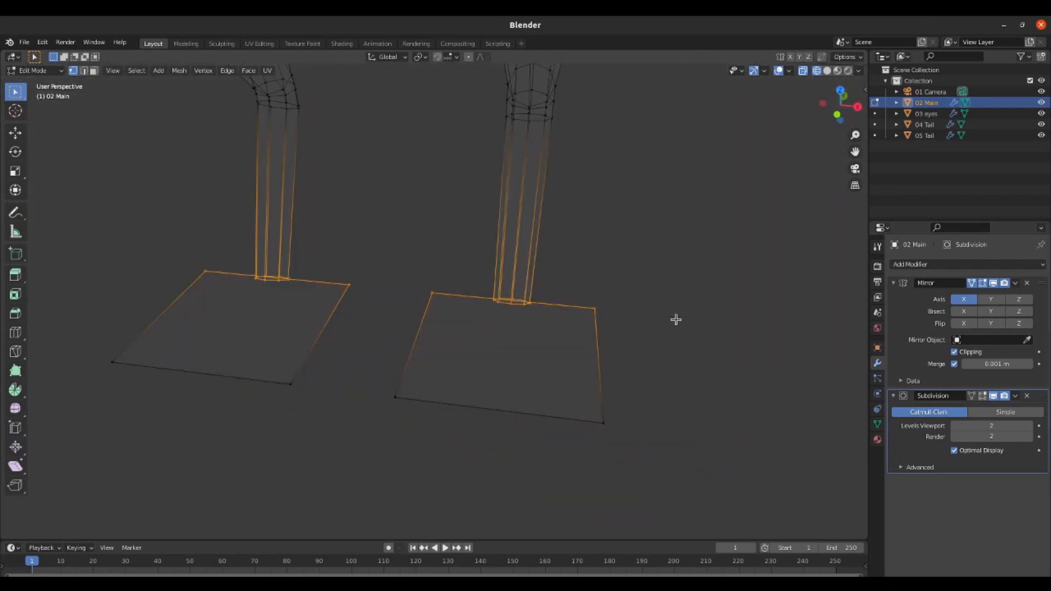
pyautogui.click(432, 293)
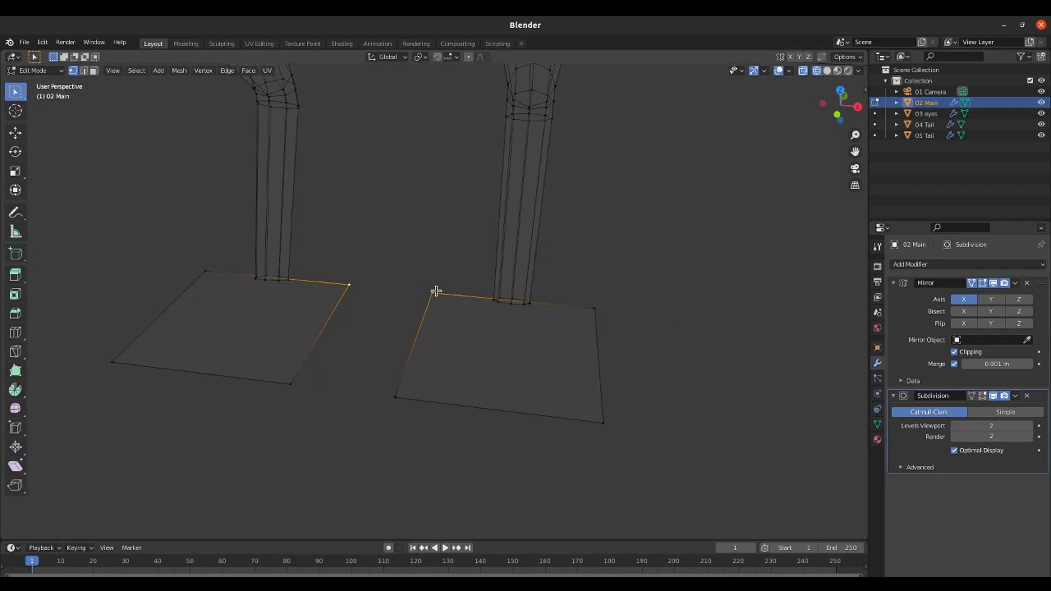
pyautogui.press('s')
pyautogui.press('x')
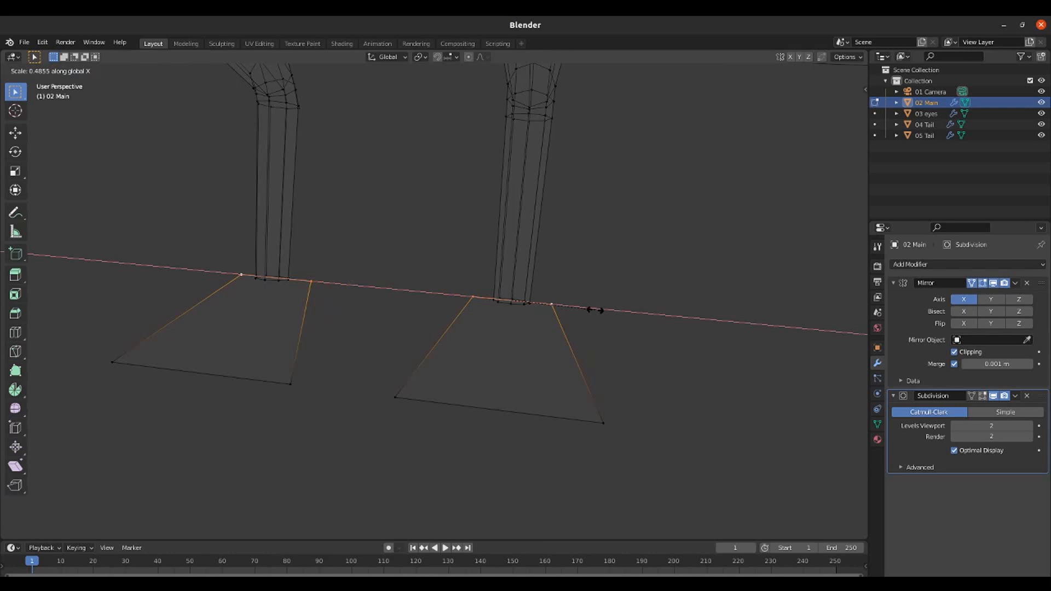
pyautogui.click(595, 310)
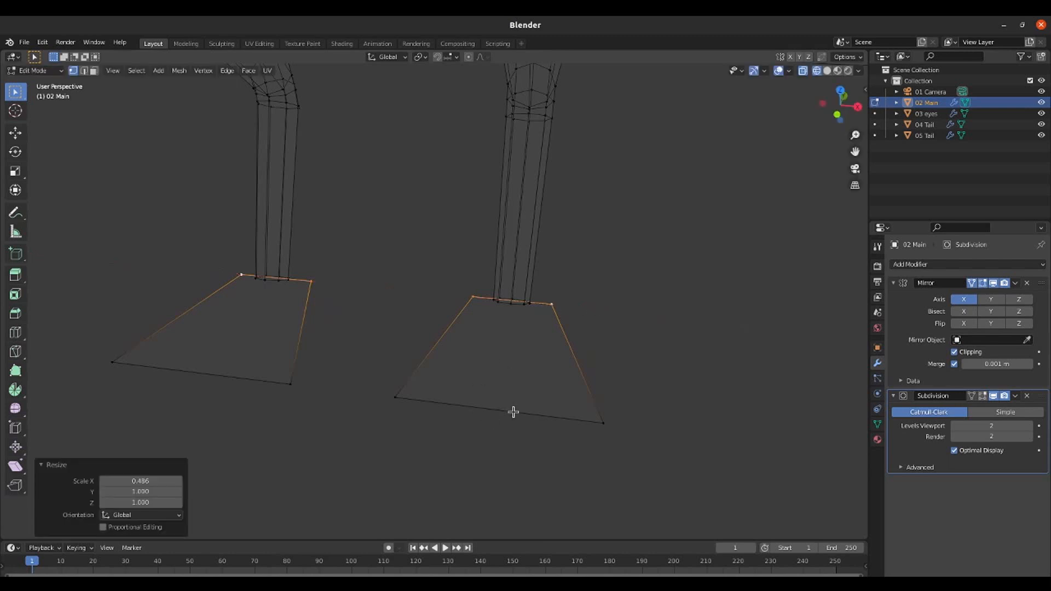
# - Extrude the whole foot face 0.1 m along its normal, working in solid display
pyautogui.keyDown('shift'); pyautogui.moveTo(380, 364); pyautogui.dragTo(608, 456); pyautogui.keyUp('shift')
pyautogui.moveTo(606, 394); pyautogui.dragTo(531, 338, button='middle')
pyautogui.scroll(2, 530, 338)
pyautogui.hotkey('shift', 'z')
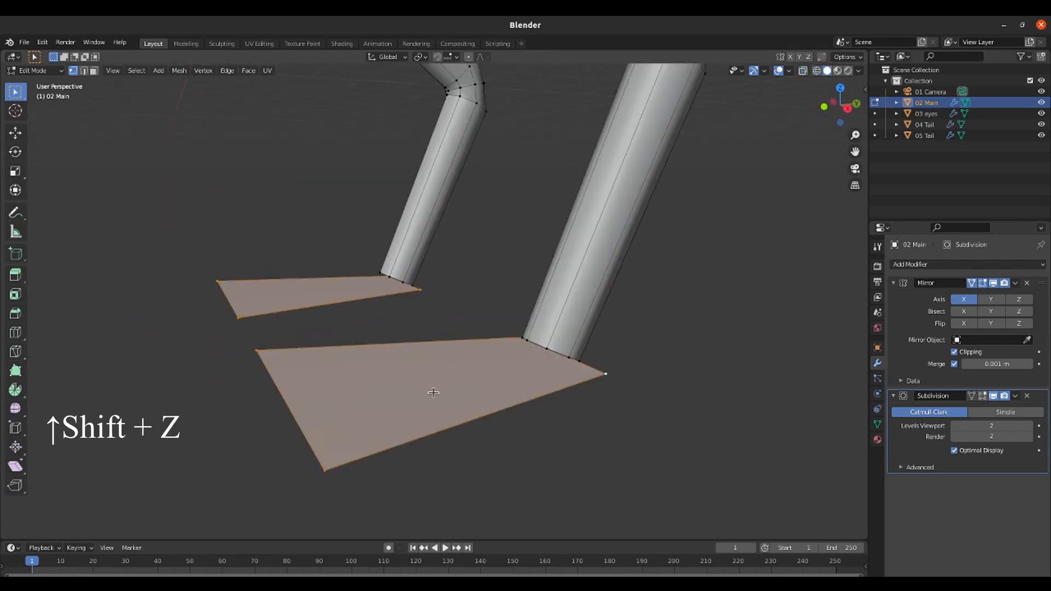
pyautogui.press('e')
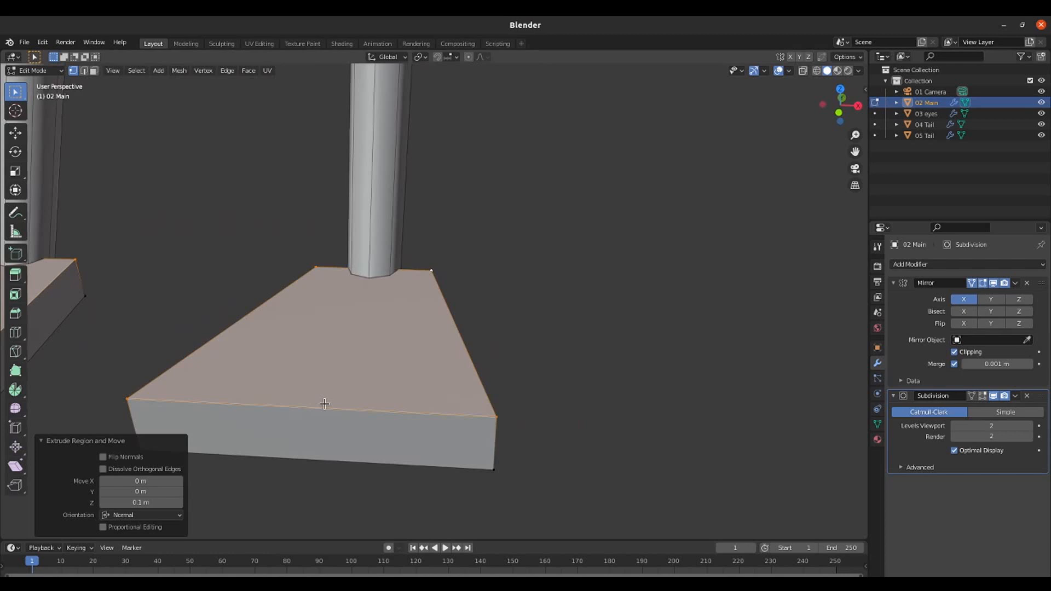
# - Add two evenly spaced lengthwise loop cuts to the foot without sliding them
pyautogui.hotkey('ctrl', 'r')
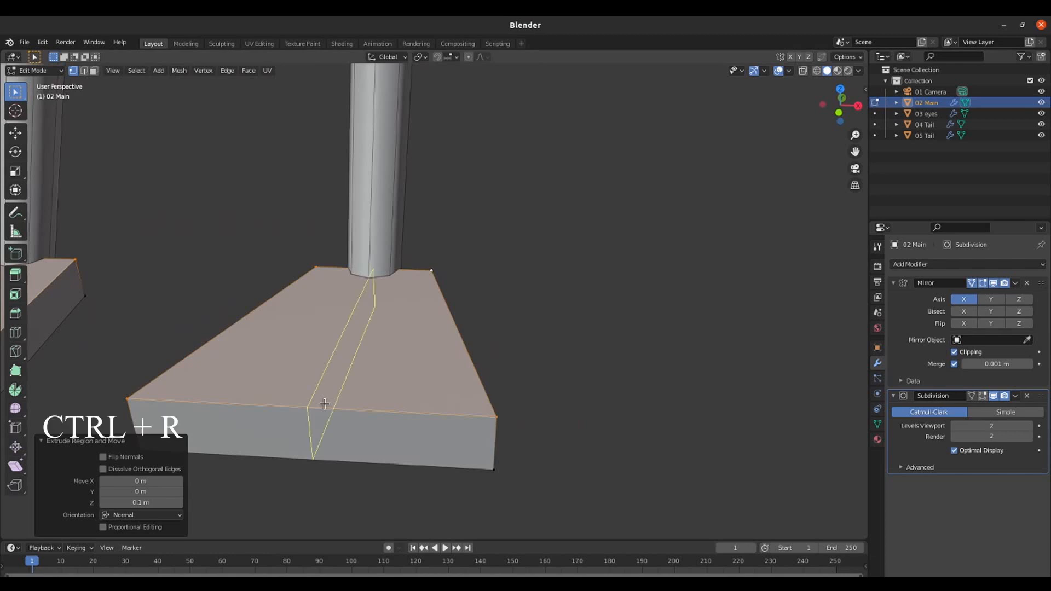
pyautogui.scroll(1, 324, 404)
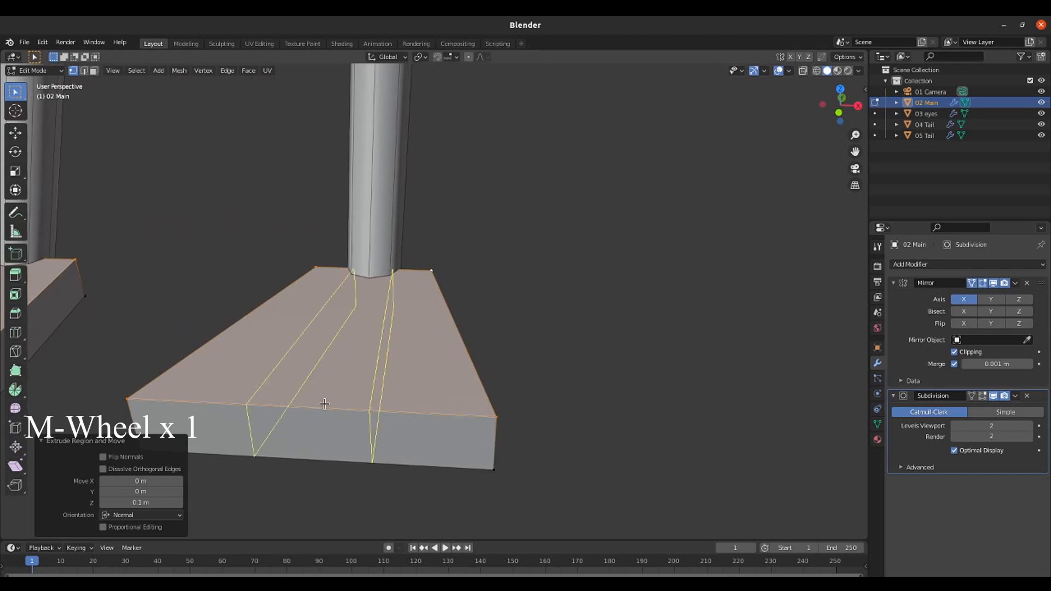
pyautogui.click(325, 404)
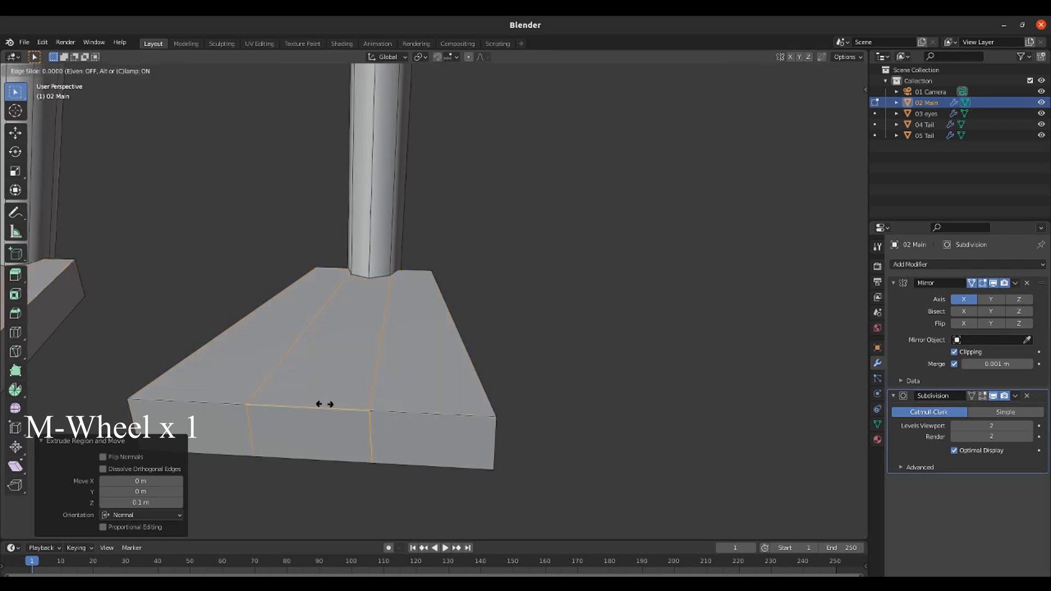
pyautogui.rightClick(325, 405)
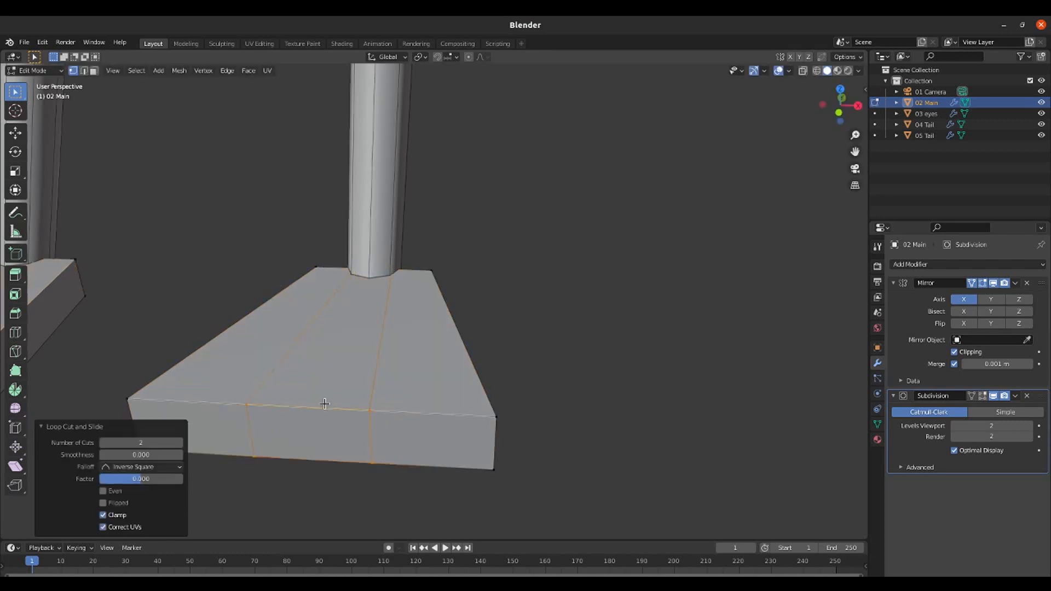
# - Move the foot's outer front corners back along Y and bring them closer together by about 0.91 along X
pyautogui.scroll(-3, 325, 404)
pyautogui.moveTo(444, 343); pyautogui.dragTo(488, 434)
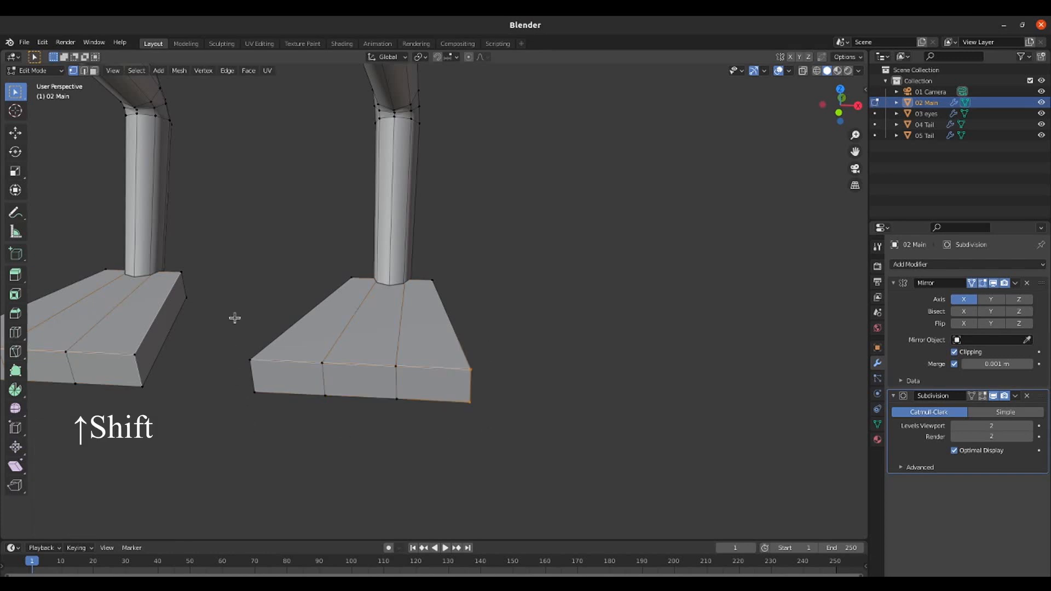
pyautogui.keyDown('shift'); pyautogui.moveTo(235, 318); pyautogui.dragTo(274, 427); pyautogui.keyUp('shift')
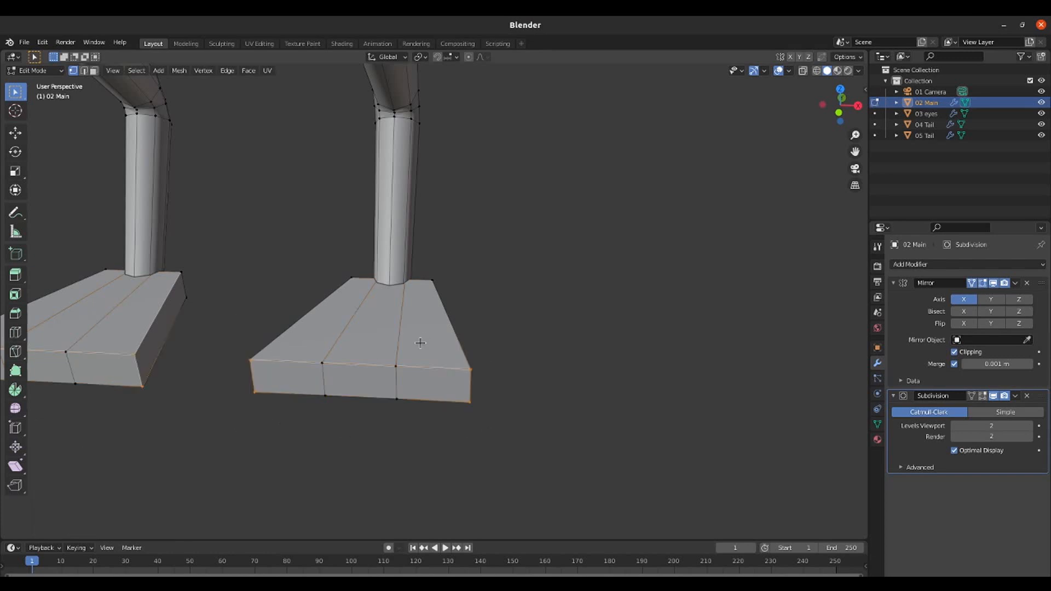
pyautogui.press('g')
pyautogui.press('y')
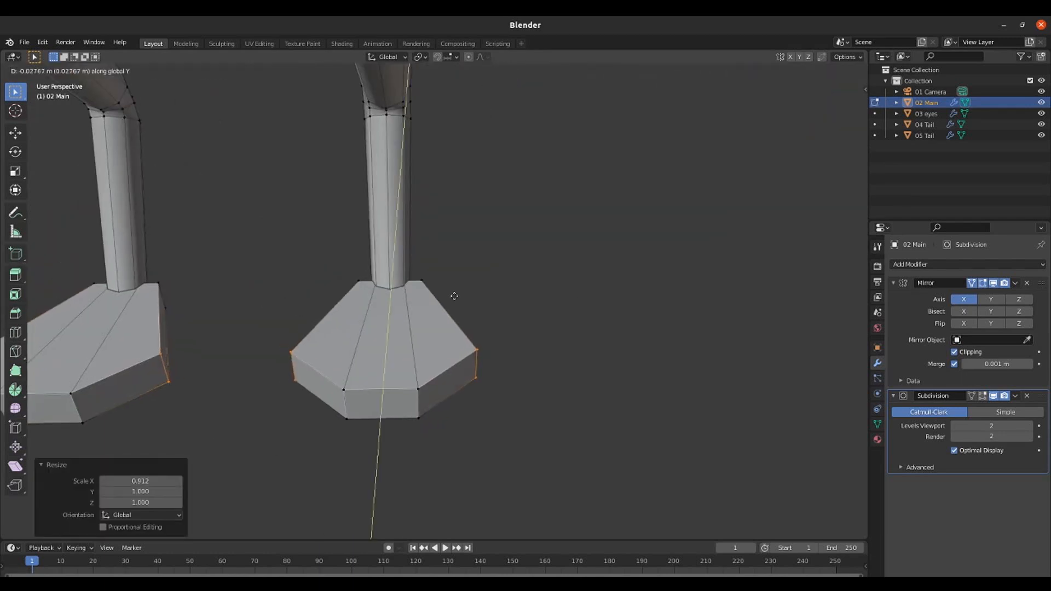
pyautogui.click(454, 296)
# - Scale the middle front vertices of the foot along X to shape its front edge
pyautogui.moveTo(437, 273); pyautogui.dragTo(454, 291, button='middle')
pyautogui.moveTo(323, 320); pyautogui.dragTo(408, 377)
pyautogui.press('s')
pyautogui.press('x')
pyautogui.click(476, 312)
# - Snap the 3D cursor to the inner face on the underside of the foot
pyautogui.moveTo(476, 312); pyautogui.dragTo(434, 227, button='middle')
pyautogui.press('3')
pyautogui.scroll(1, 367, 224)
pyautogui.click(270, 249)
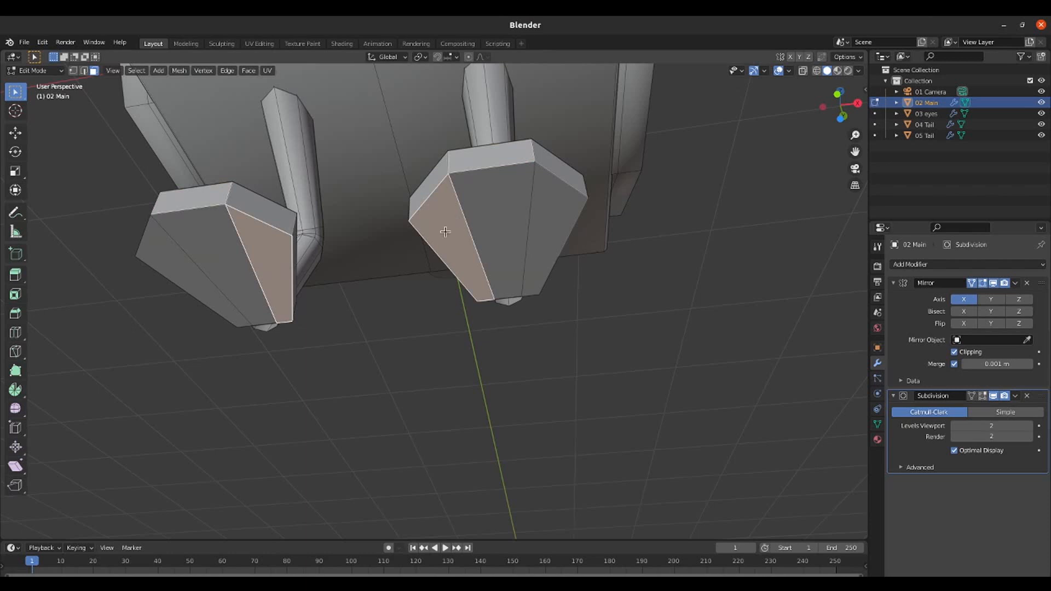
pyautogui.hotkey('shift', 's')
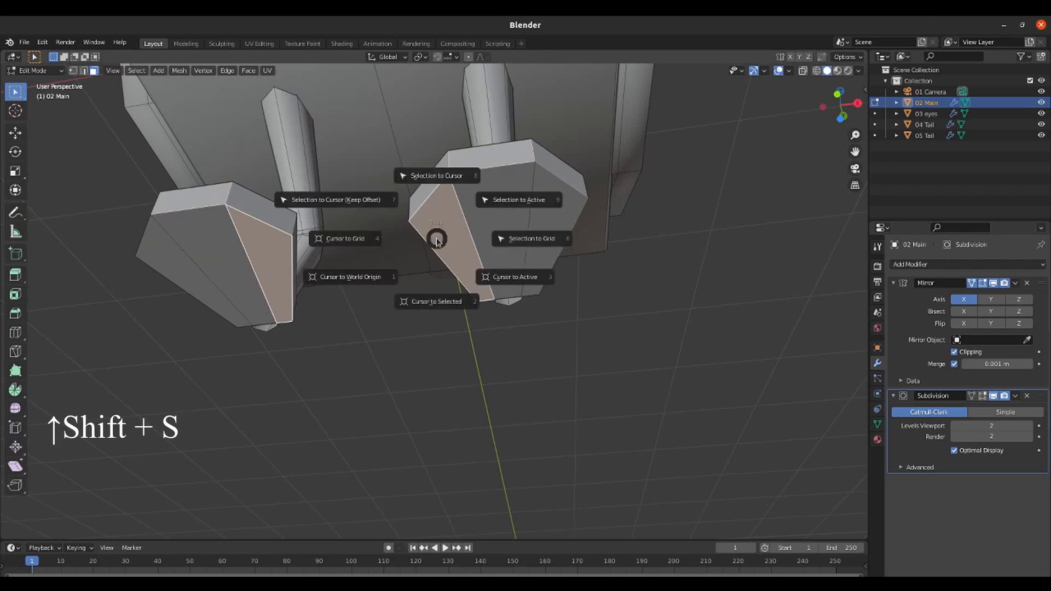
pyautogui.click(432, 302)
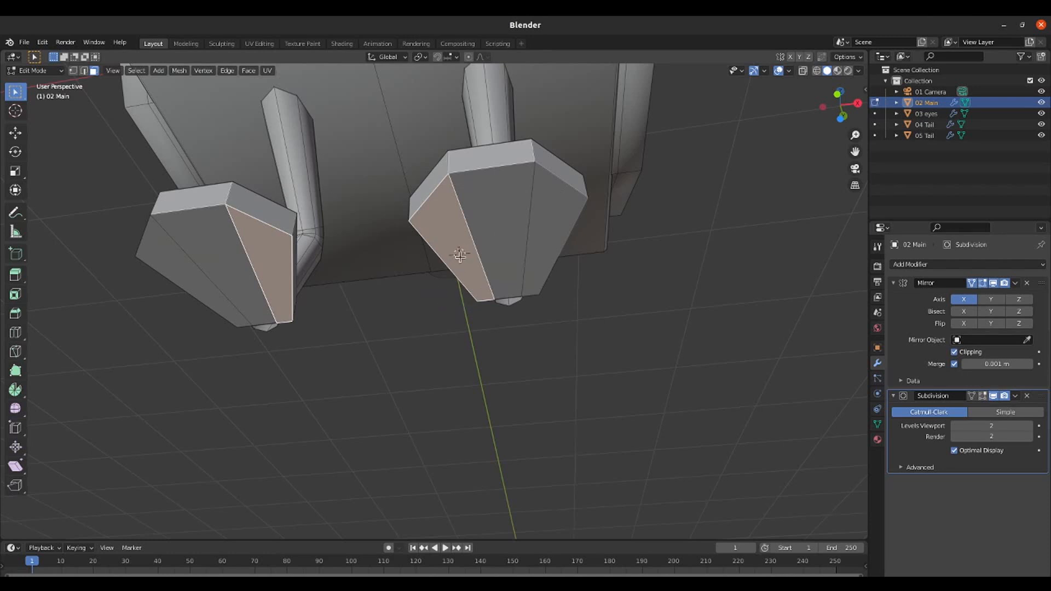
# - Set the 3D cursor's X location to 0 m
pyautogui.press('n')
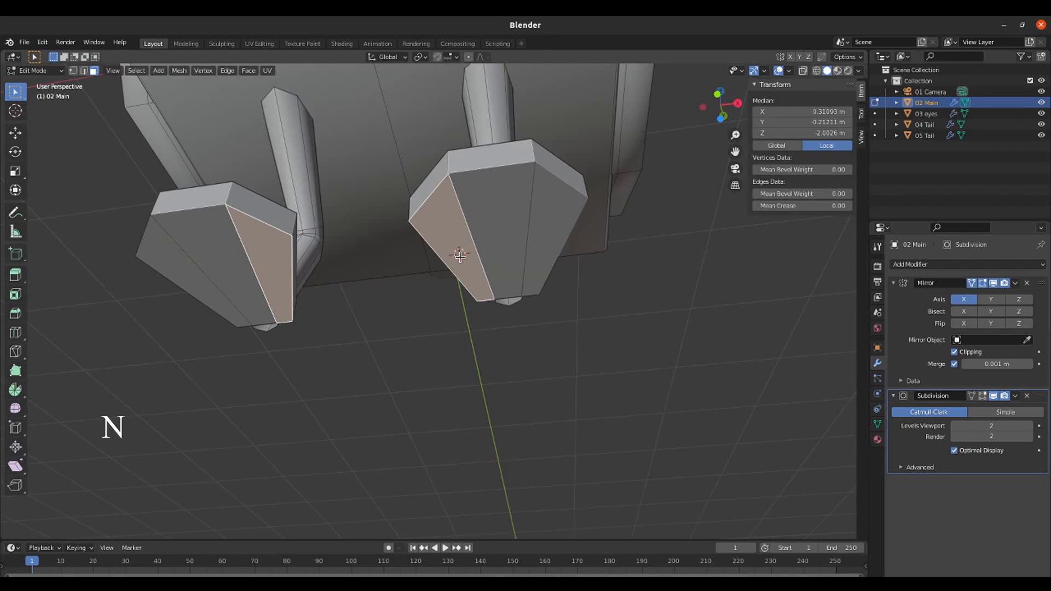
pyautogui.click(862, 137)
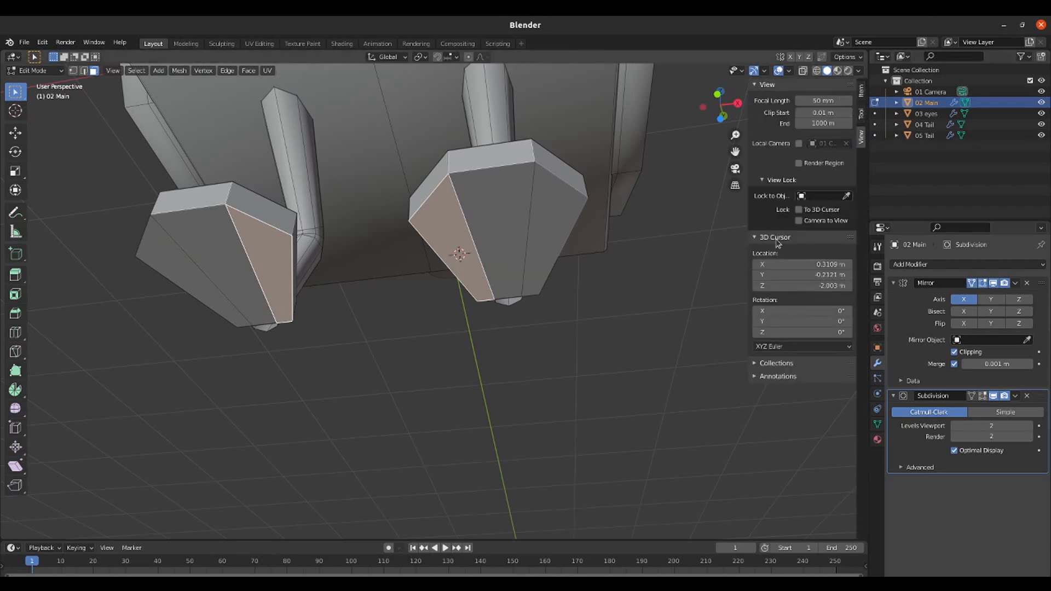
pyautogui.click(830, 265)
pyautogui.write('0')
pyautogui.press('Return')
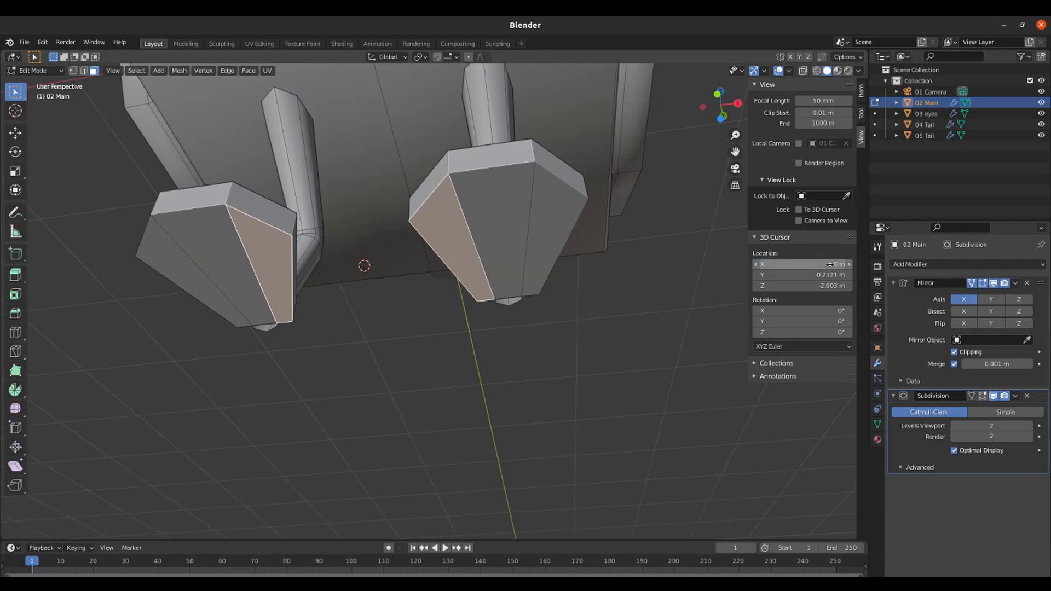
pyautogui.press('n')
# - Set the main body object's origin to the 3D cursor in Object Mode
pyautogui.press('Tab')
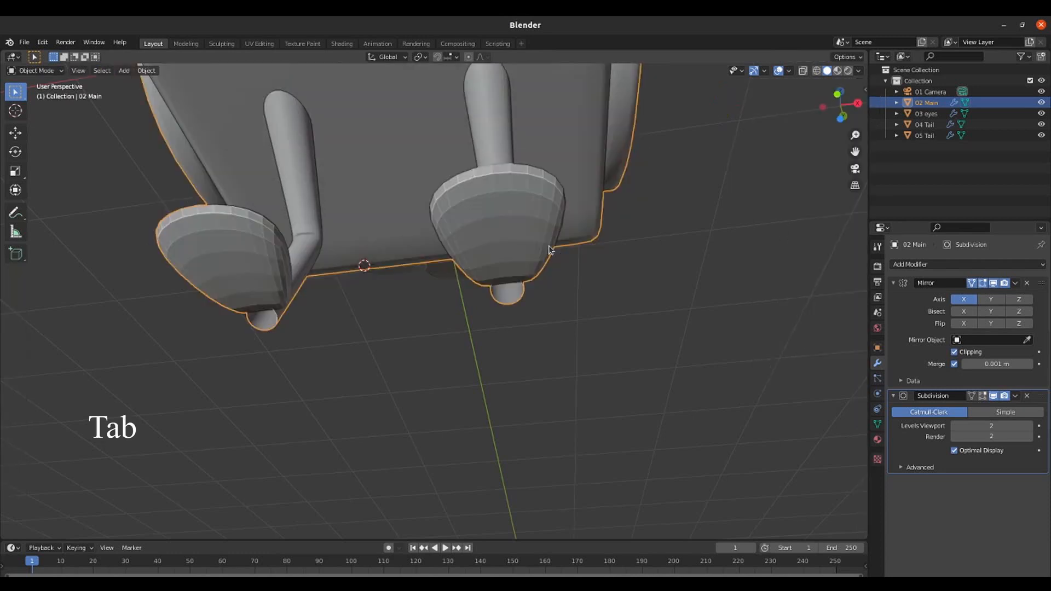
pyautogui.rightClick(470, 236)
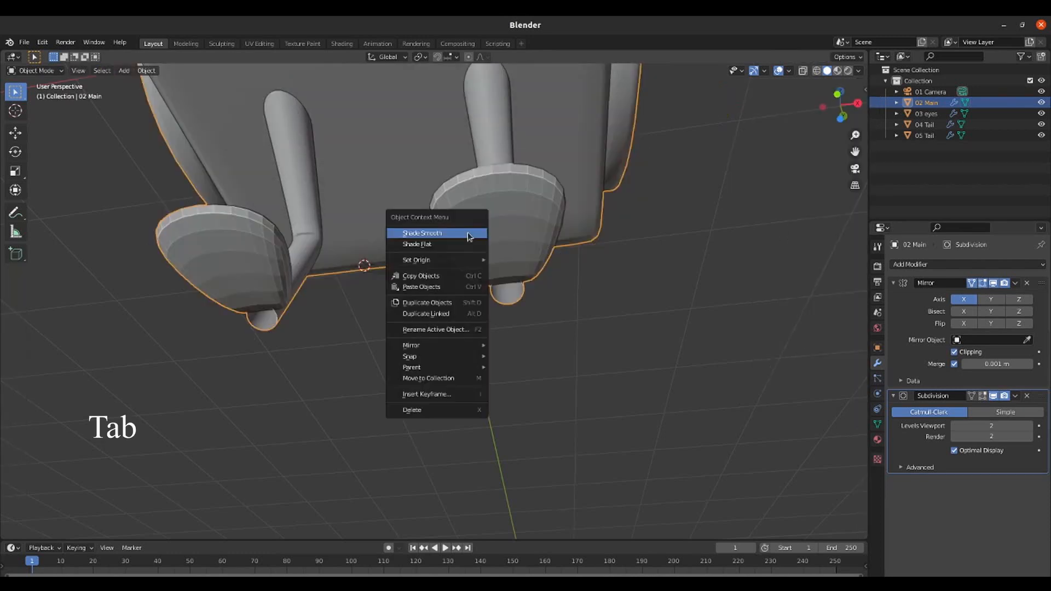
pyautogui.moveTo(465, 260)
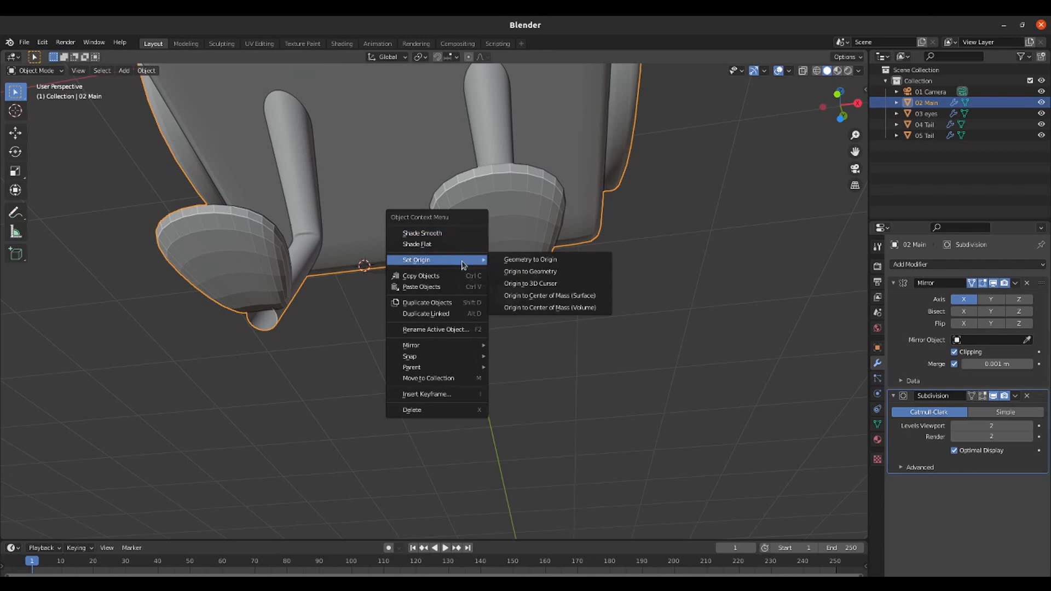
pyautogui.click(545, 285)
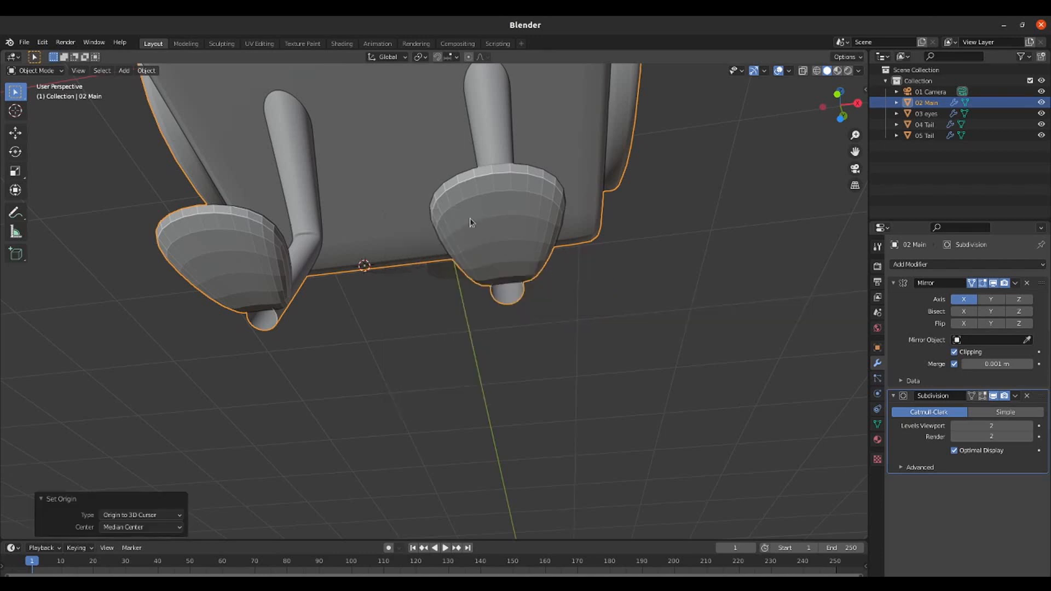
# - Reset the 3D cursor to the world origin and clear the main body object's location
pyautogui.hotkey('shift', 's')
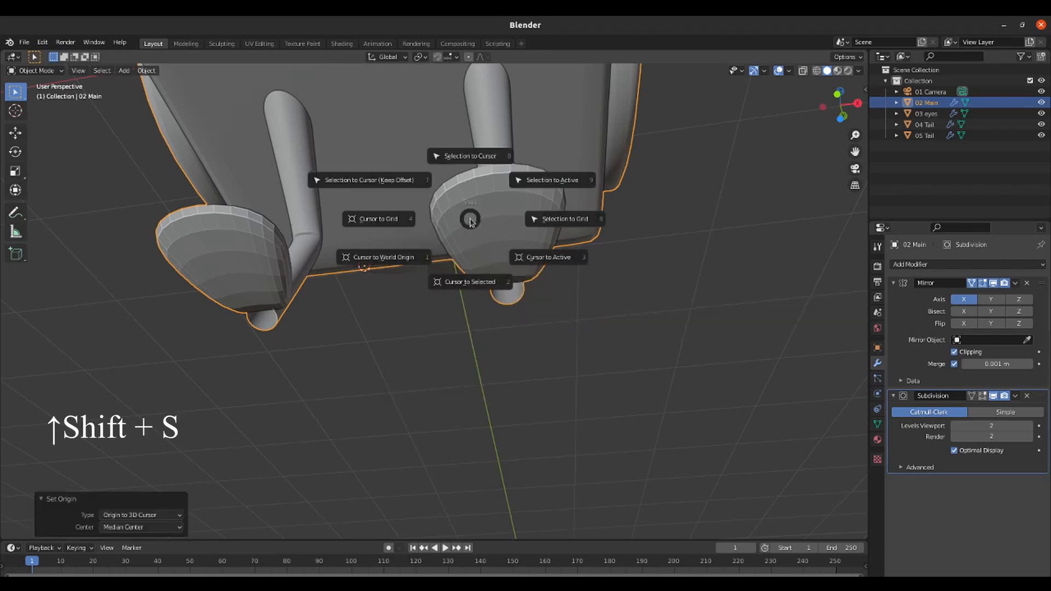
pyautogui.click(405, 260)
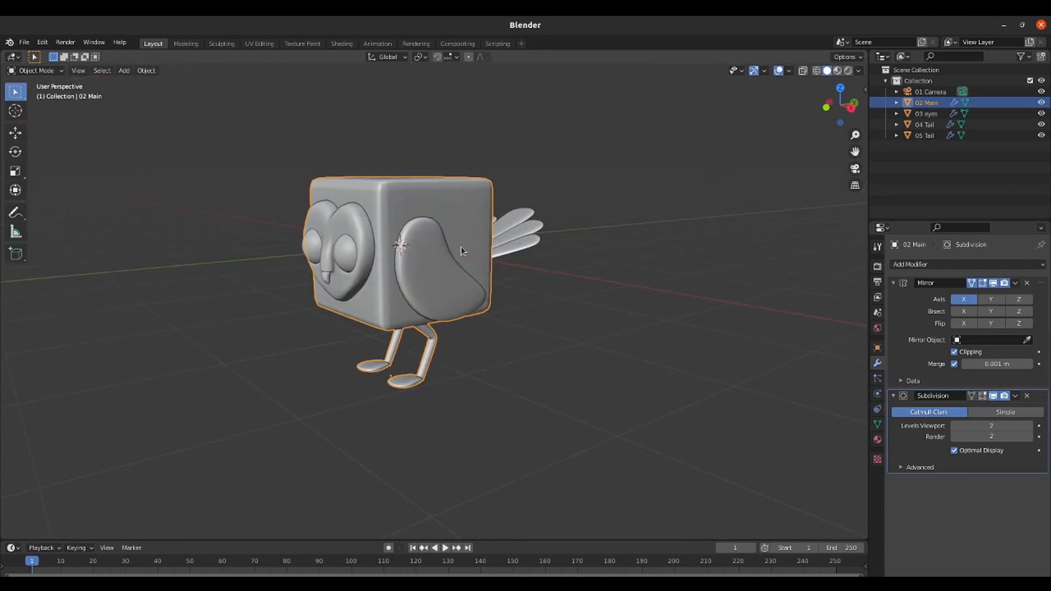
pyautogui.hotkey('alt', 'g')
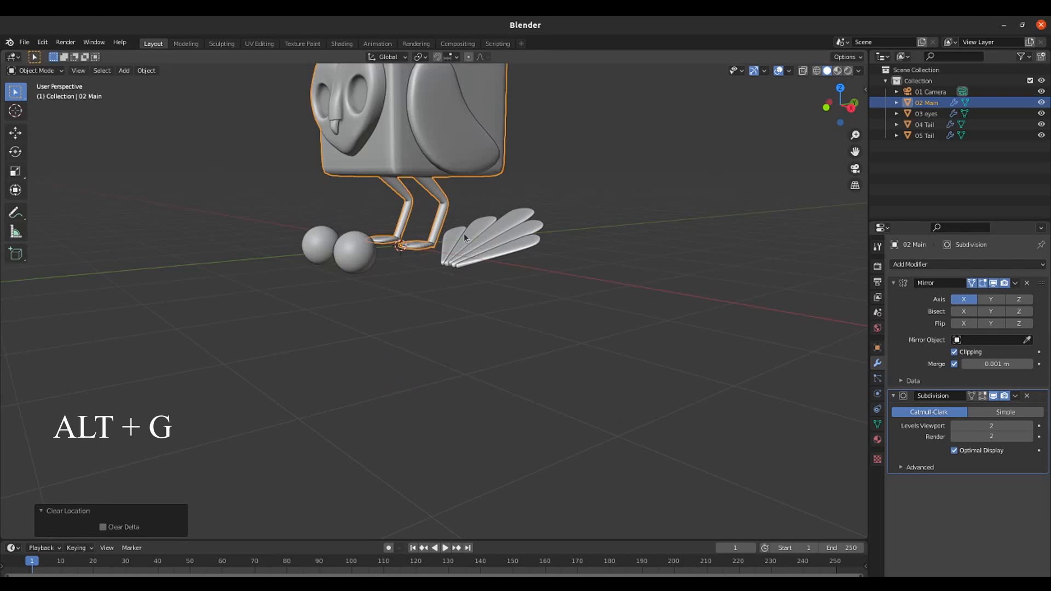
pyautogui.keyDown('shift'); pyautogui.moveTo(443, 202); pyautogui.dragTo(434, 325, button='middle'); pyautogui.keyUp('shift')
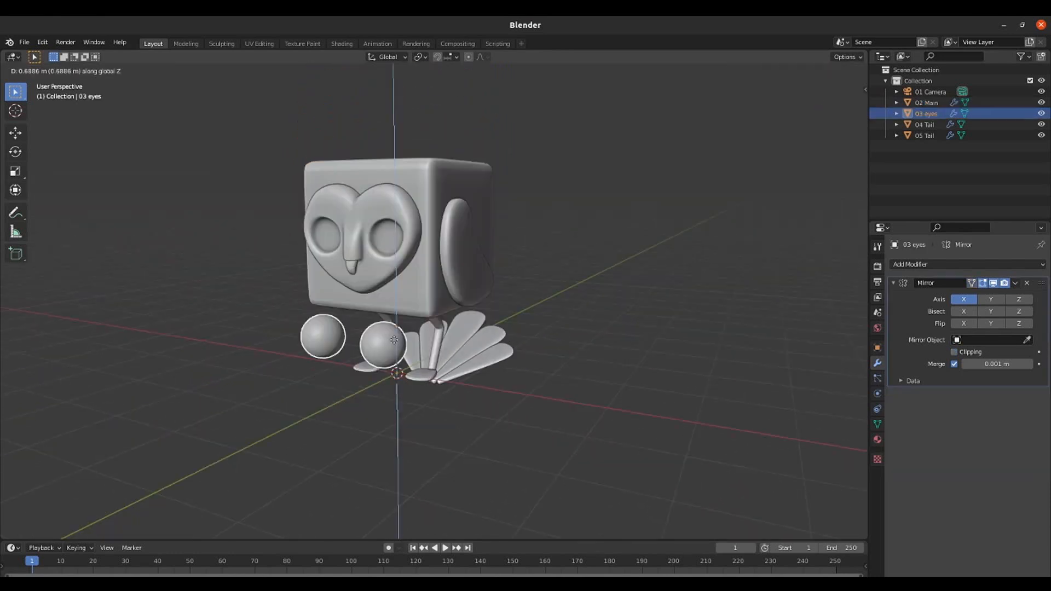
# - Raise the eyes about 2 m along Z and move them along Y into the sockets of the face
pyautogui.click(442, 242)
pyautogui.scroll(5, 350, 346)
pyautogui.moveTo(441, 241); pyautogui.dragTo(360, 340, button='middle')
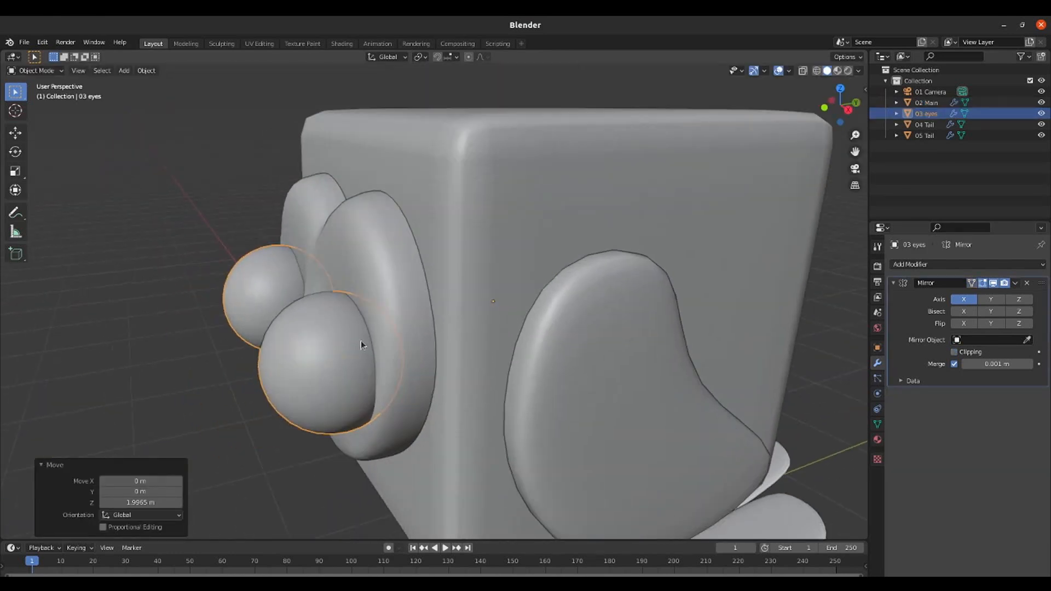
pyautogui.press('g')
pyautogui.press('y')
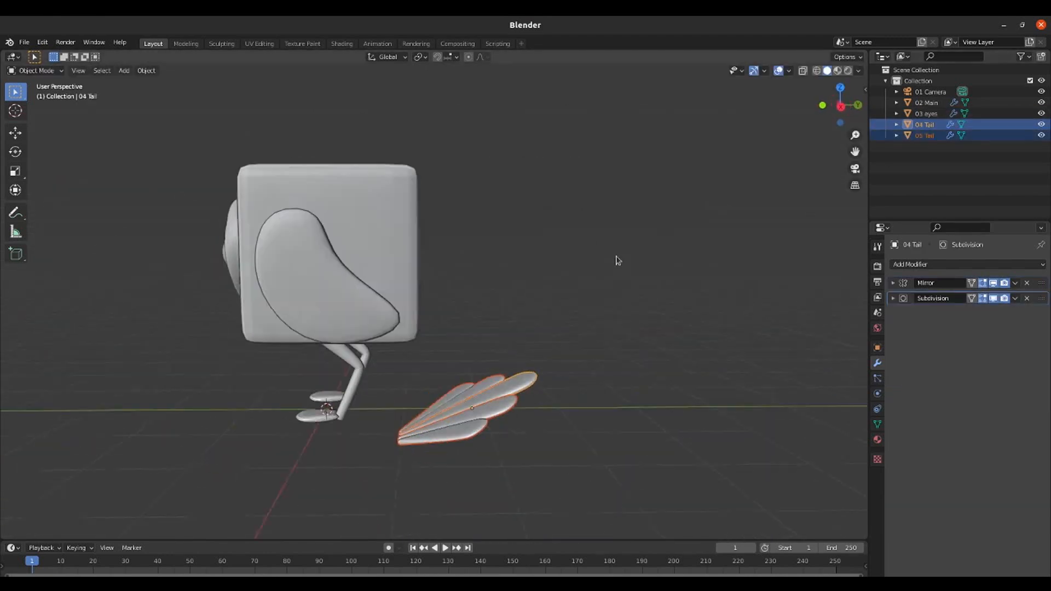
# - Raise both tail feather objects about 1.54 m along Z to the back of the body
pyautogui.press('g')
pyautogui.press('z')
pyautogui.click(498, 252)
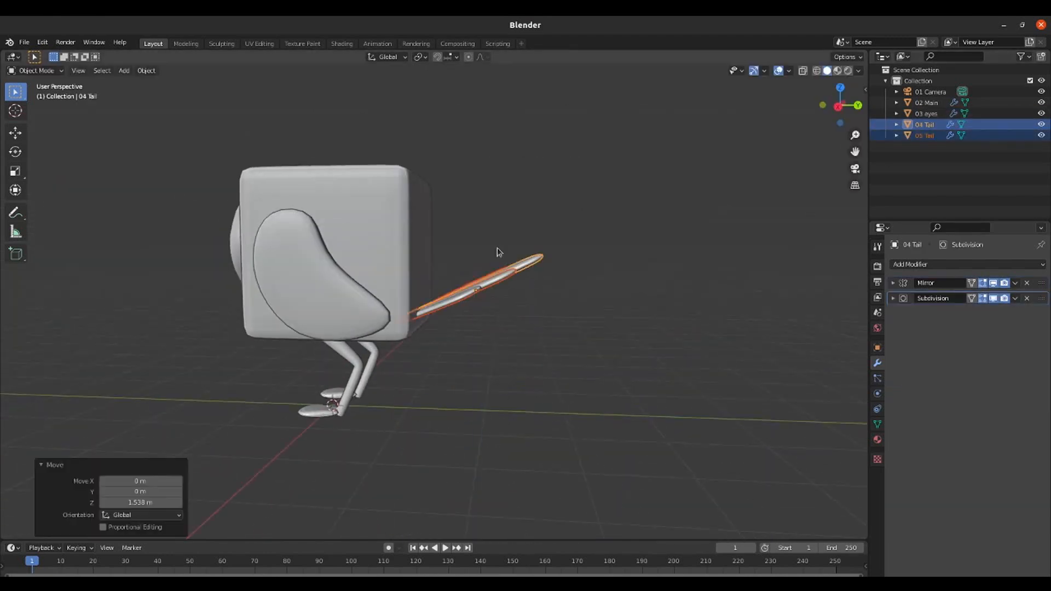
pyautogui.moveTo(499, 252); pyautogui.dragTo(398, 385, button='middle')
pyautogui.scroll(3, 398, 385)
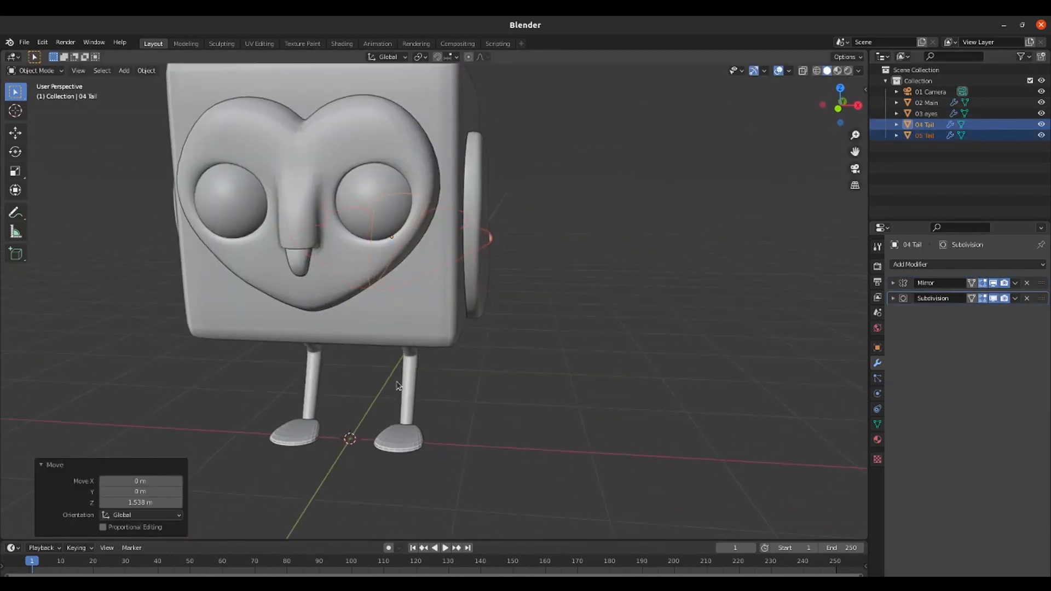
# - Add three evenly spaced loop cuts across the foot of the main body in Edit Mode
pyautogui.click(428, 130)
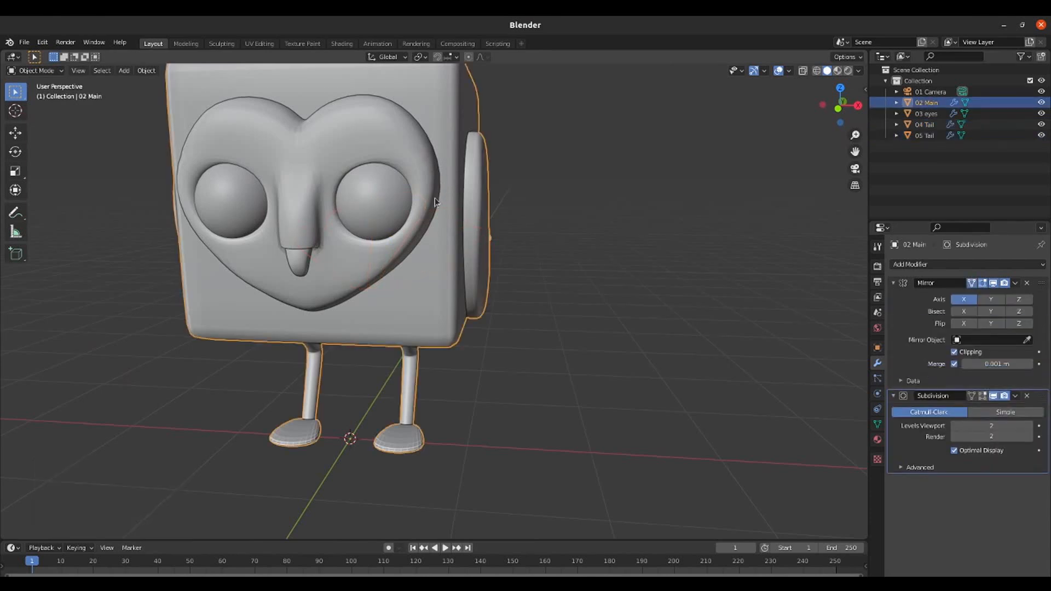
pyautogui.press('Tab')
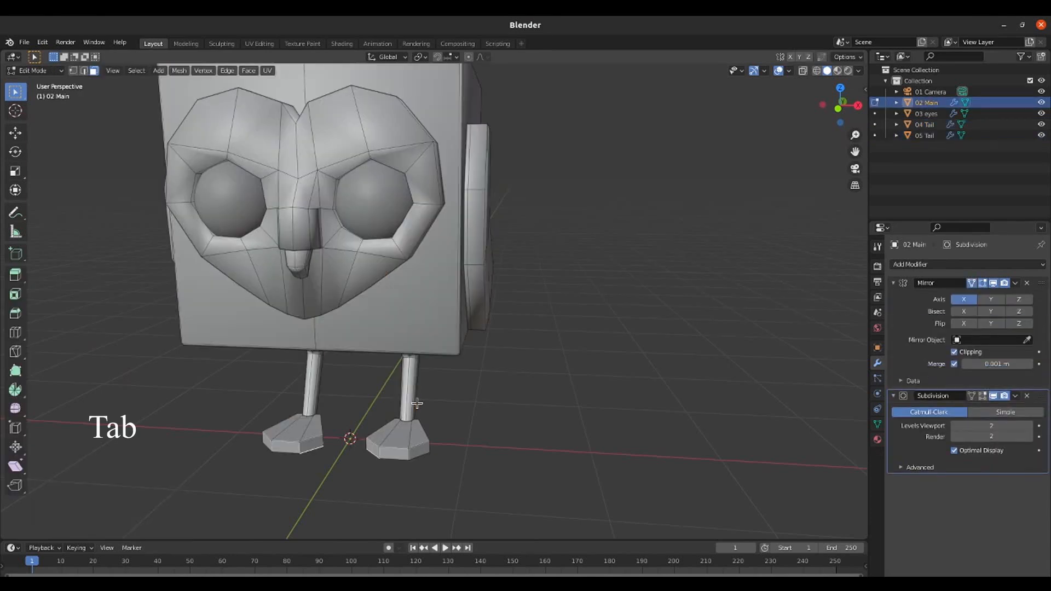
pyautogui.moveTo(391, 438); pyautogui.dragTo(390, 364, button='middle')
pyautogui.scroll(3, 344, 375)
pyautogui.scroll(5, 389, 363)
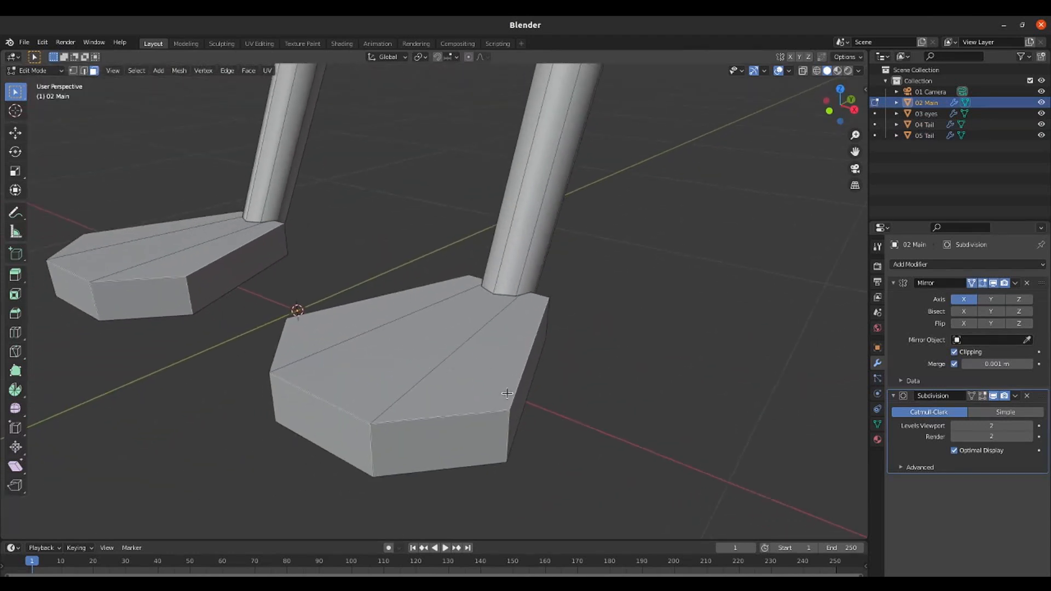
pyautogui.hotkey('ctrl', 'r')
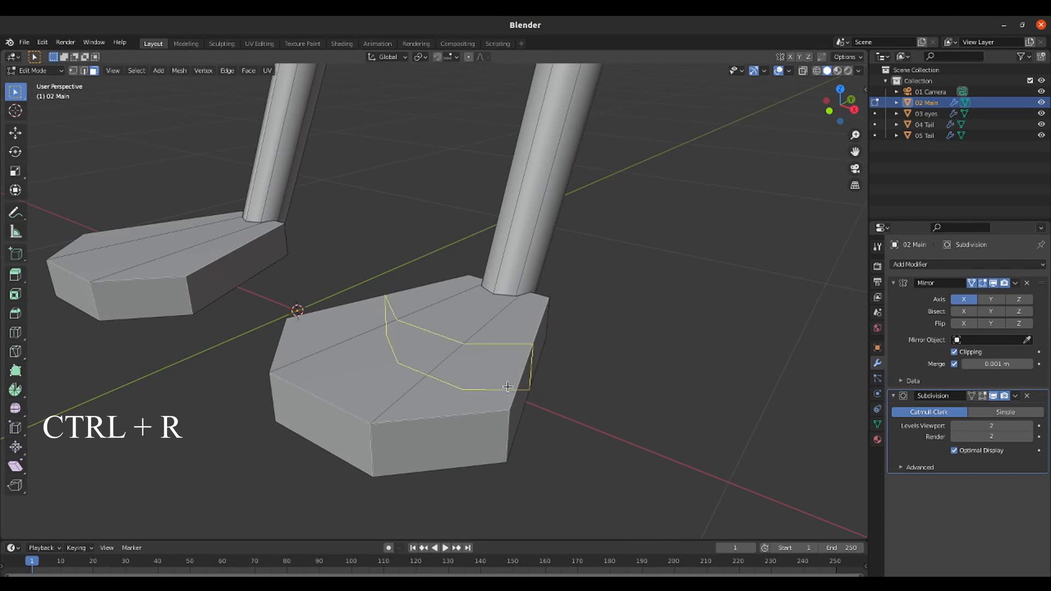
pyautogui.scroll(2, 507, 388)
pyautogui.scroll(1, 507, 388)
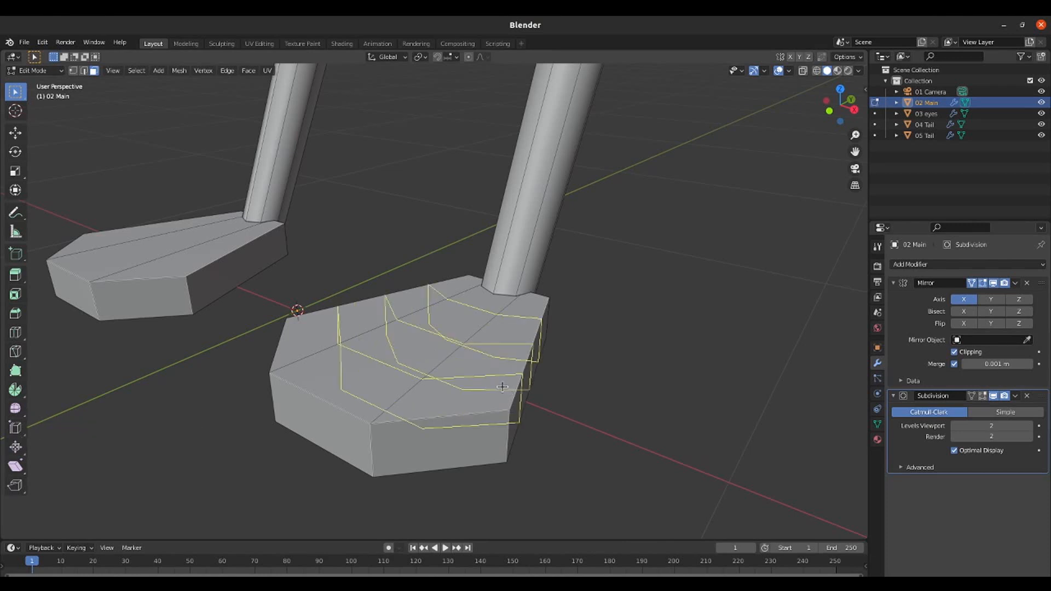
pyautogui.click(502, 387)
pyautogui.rightClick(501, 386)
# - Slide the foremost foot loop to the front edge with a factor of about 0.87 and show the subdivision in Edit Mode
pyautogui.keyDown('alt'); pyautogui.click(448, 378); pyautogui.keyUp('alt')
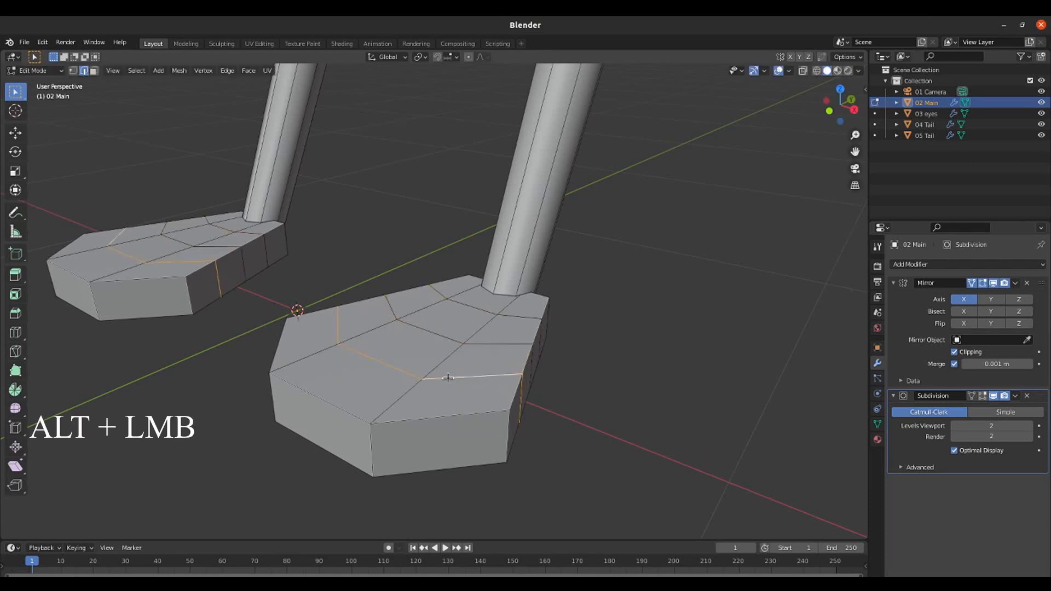
pyautogui.press('g')
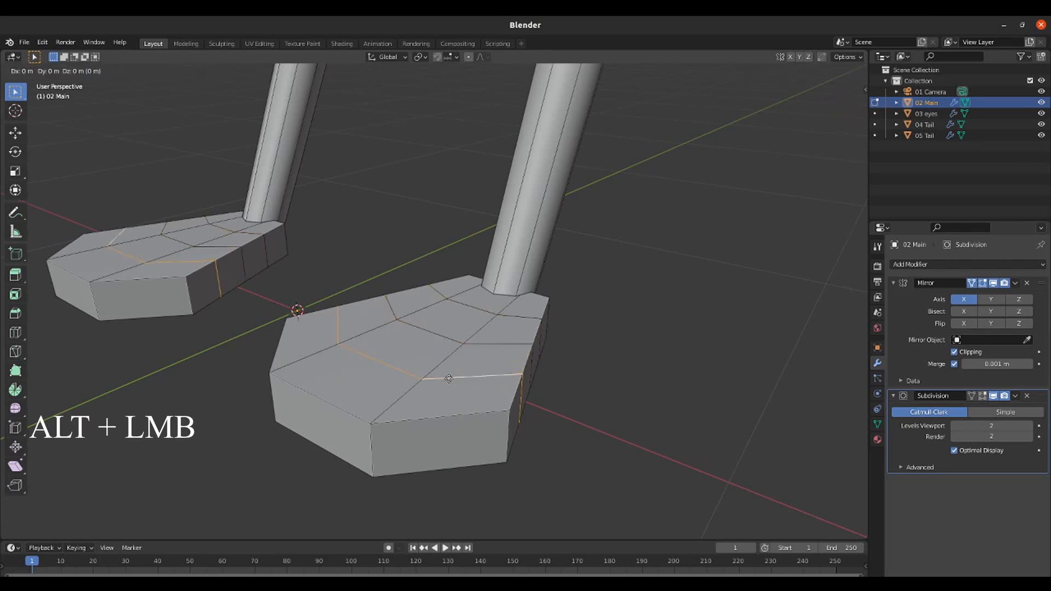
pyautogui.press('g')
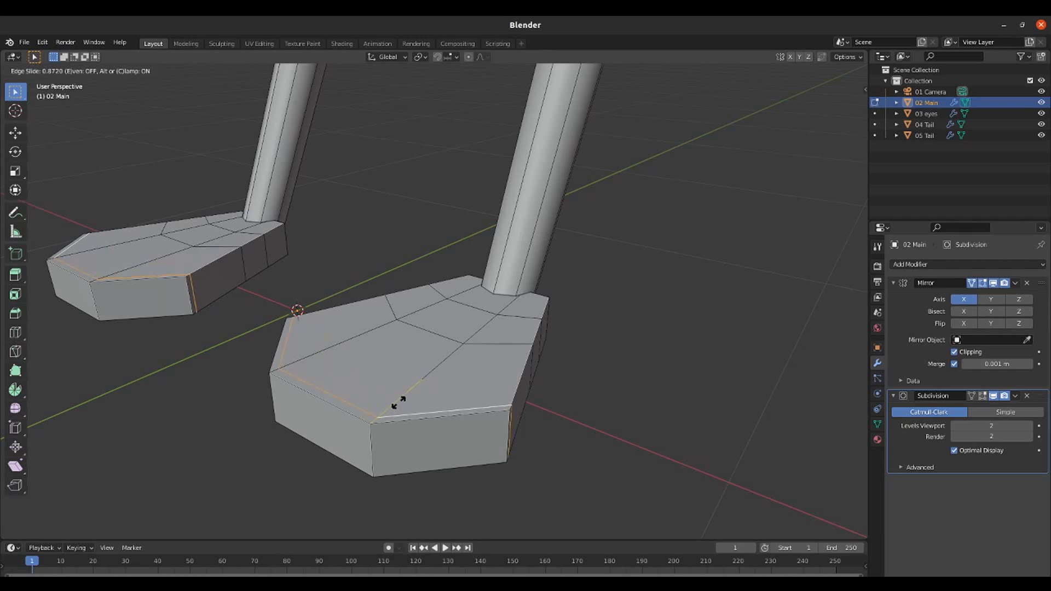
pyautogui.click(400, 404)
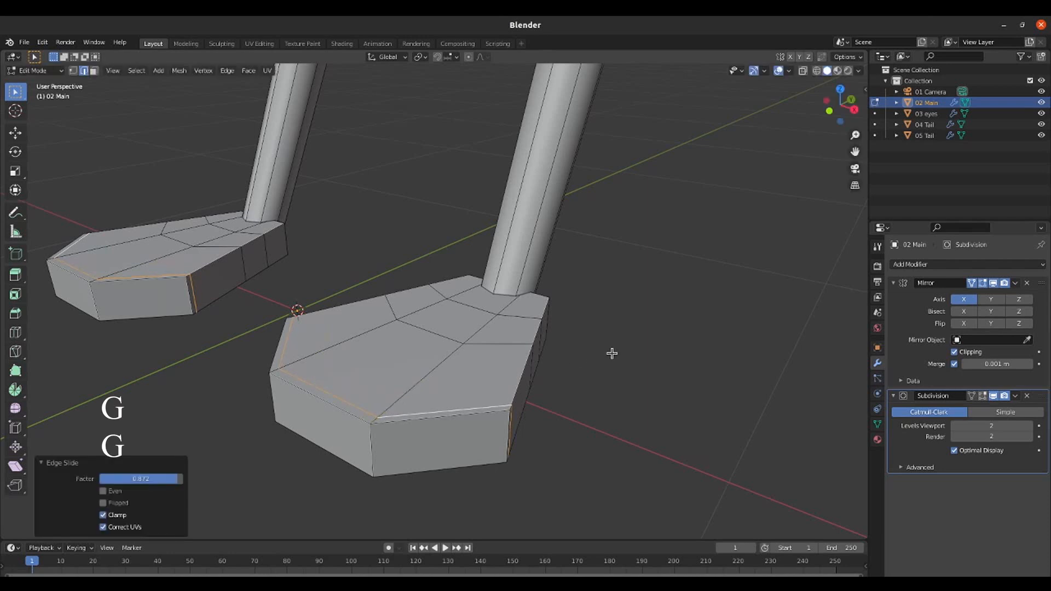
pyautogui.click(983, 395)
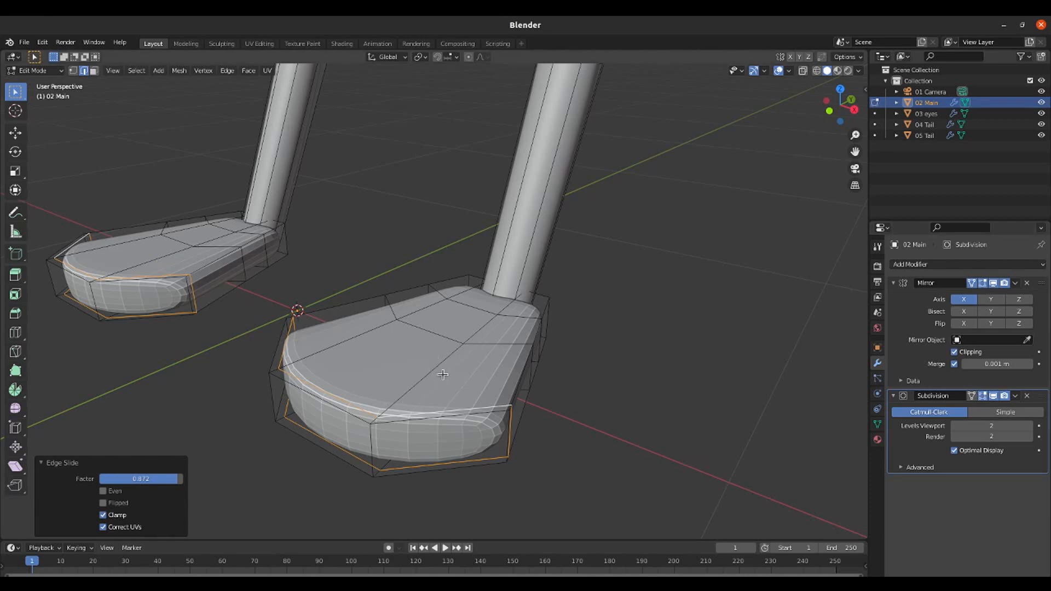
# - Slide the rearmost foot loop towards the heel with a factor of about -0.73
pyautogui.keyDown('alt'); pyautogui.click(522, 318); pyautogui.keyUp('alt')
pyautogui.press('g')
pyautogui.press('g')
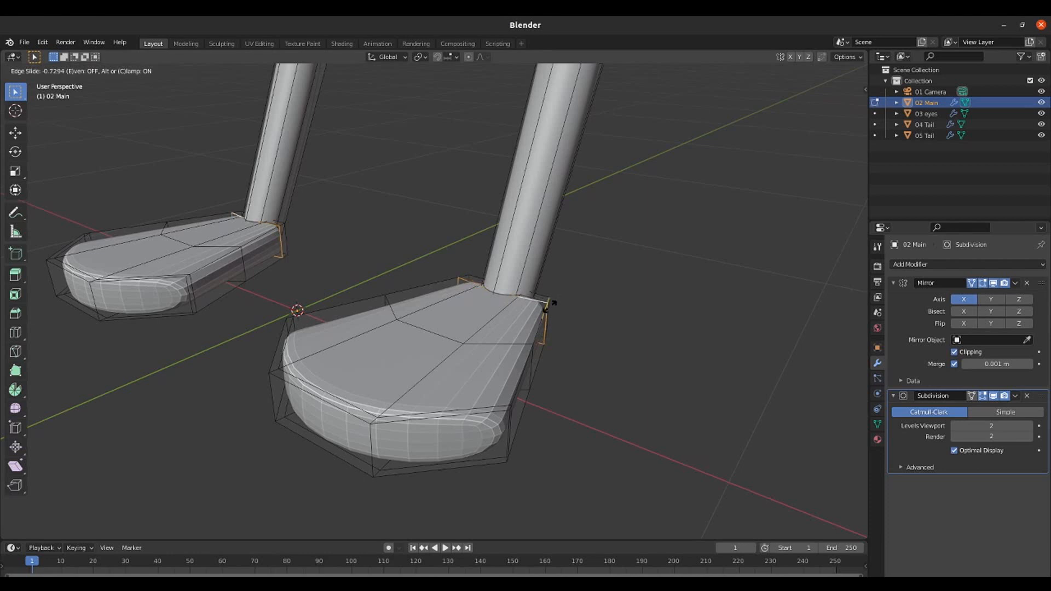
pyautogui.click(549, 303)
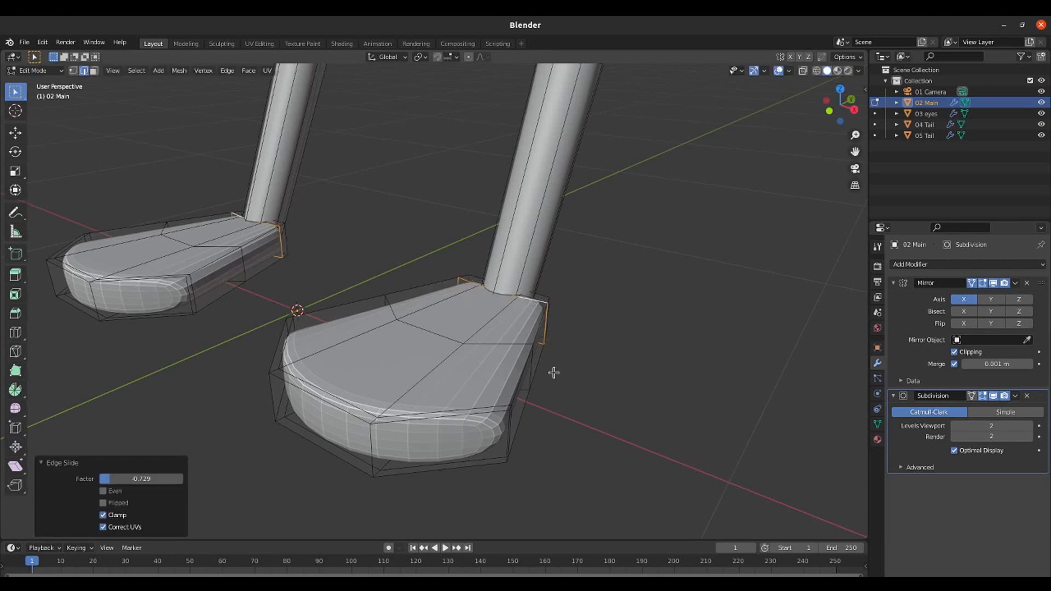
# - Add supporting loop cuts close to both side edges of the foot and a horizontal one around its thickness
pyautogui.hotkey('ctrl', 'r')
pyautogui.moveTo(554, 372); pyautogui.dragTo(511, 399, button='middle')
pyautogui.click(564, 388)
pyautogui.click(572, 388)
pyautogui.hotkey('ctrl', 'r')
pyautogui.click(513, 402)
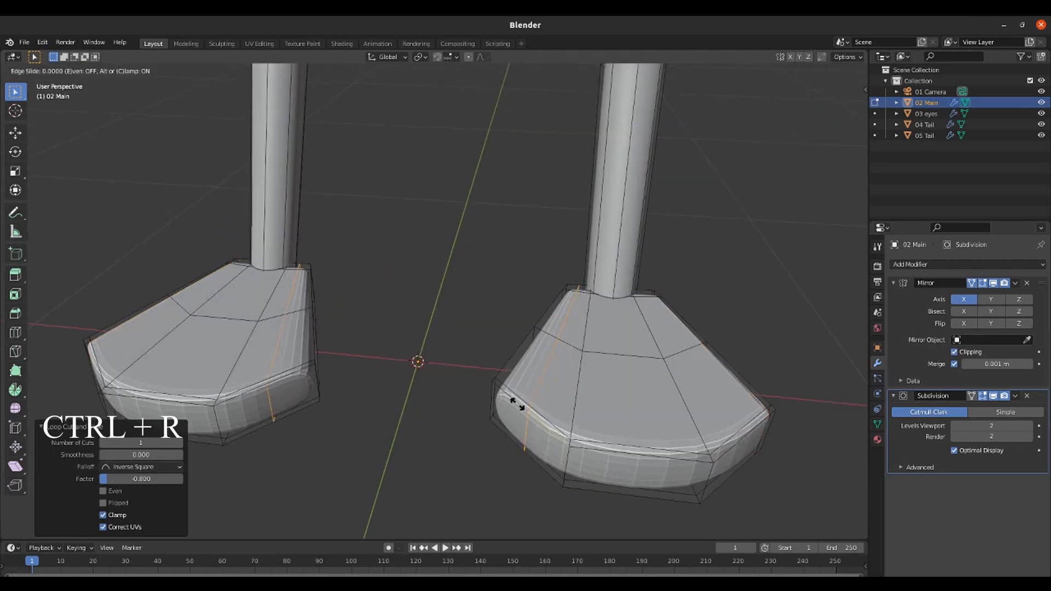
pyautogui.click(488, 383)
pyautogui.moveTo(488, 383); pyautogui.dragTo(463, 455, button='middle')
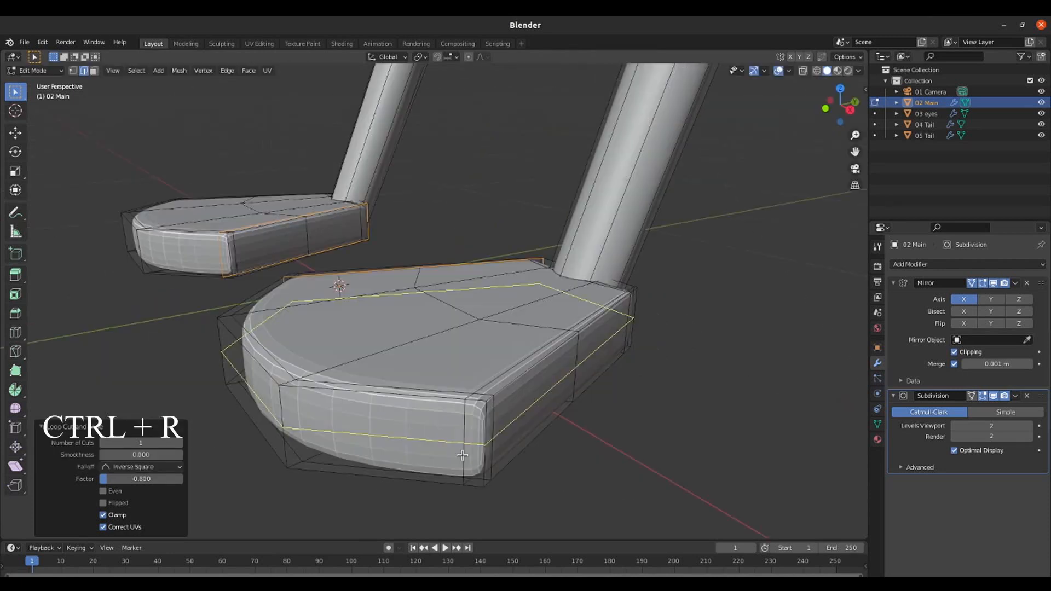
pyautogui.click(462, 455)
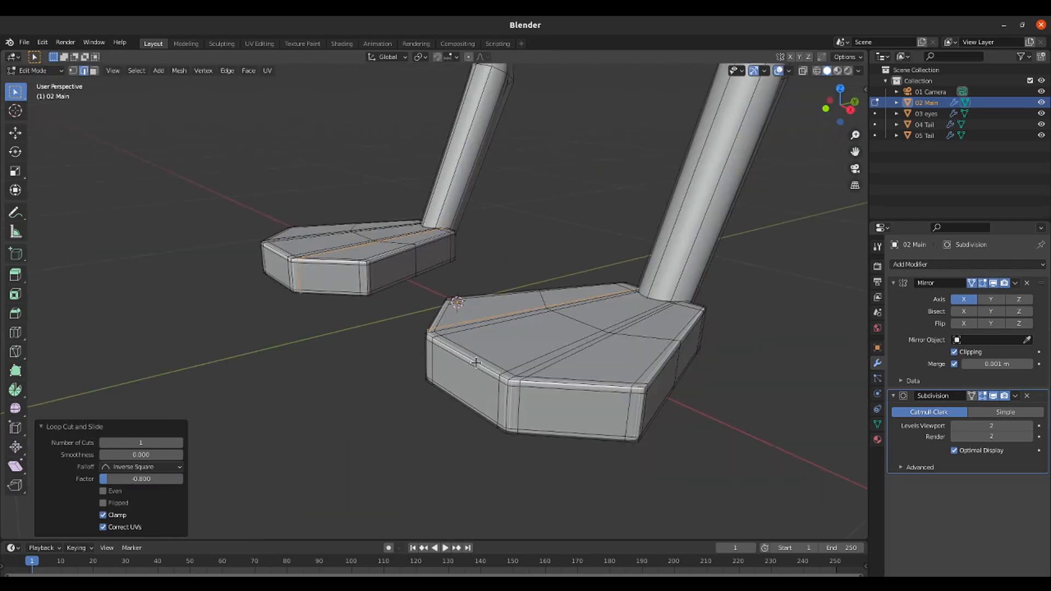
# - Hide the subdivision in Edit Mode and duplicate the middle front face of the foot about 0.016 m forward along Y
pyautogui.press('3')
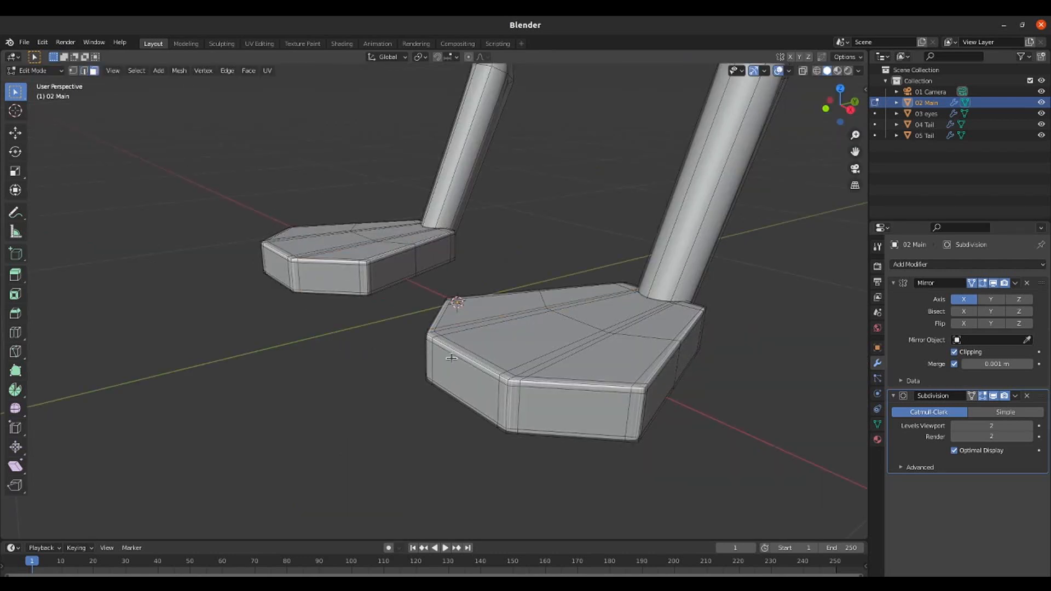
pyautogui.click(467, 381)
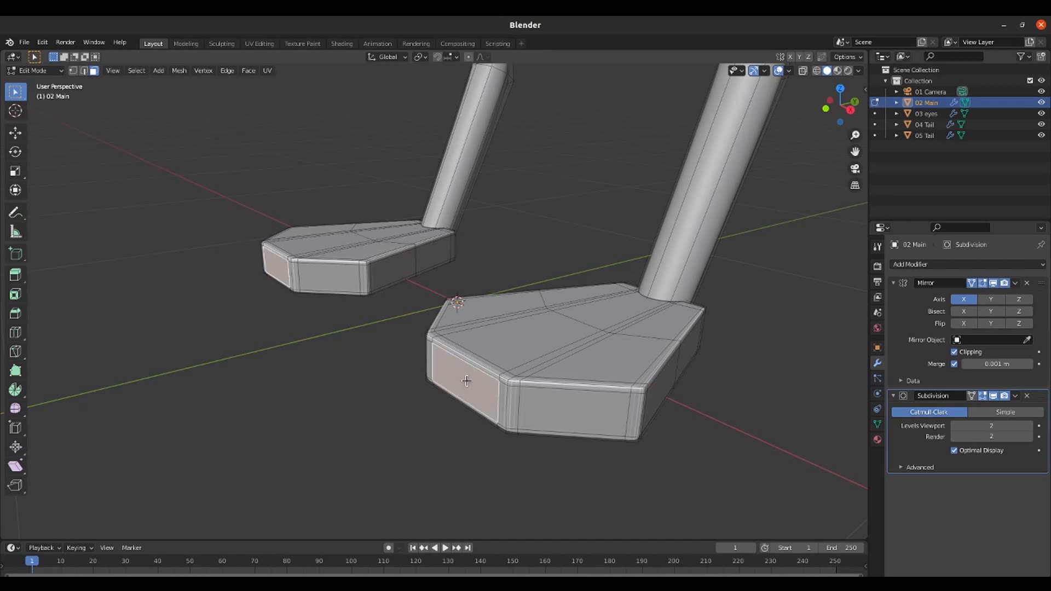
pyautogui.click(983, 396)
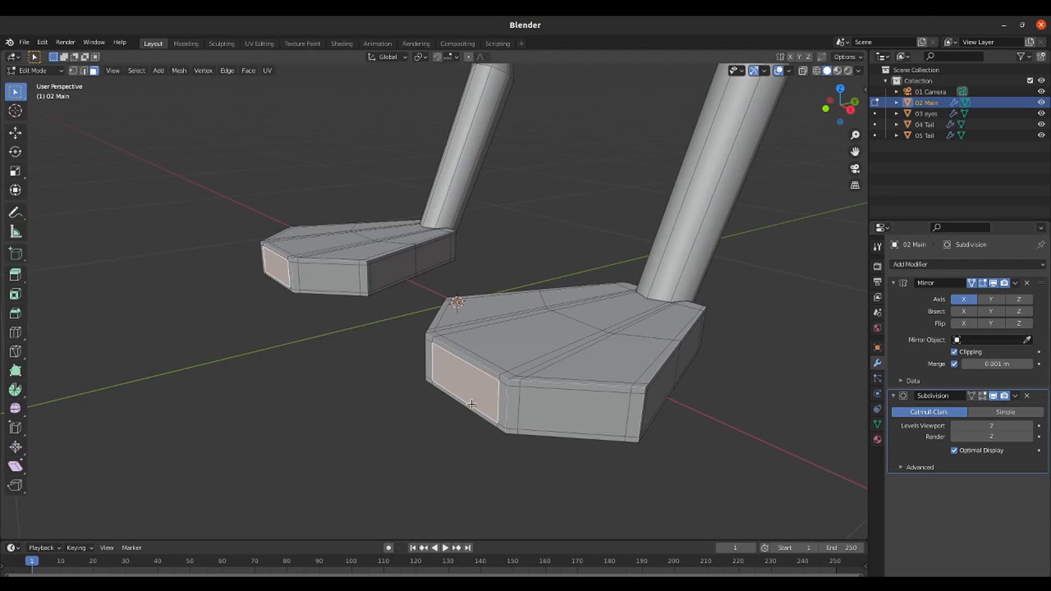
pyautogui.hotkey('shift', 'd')
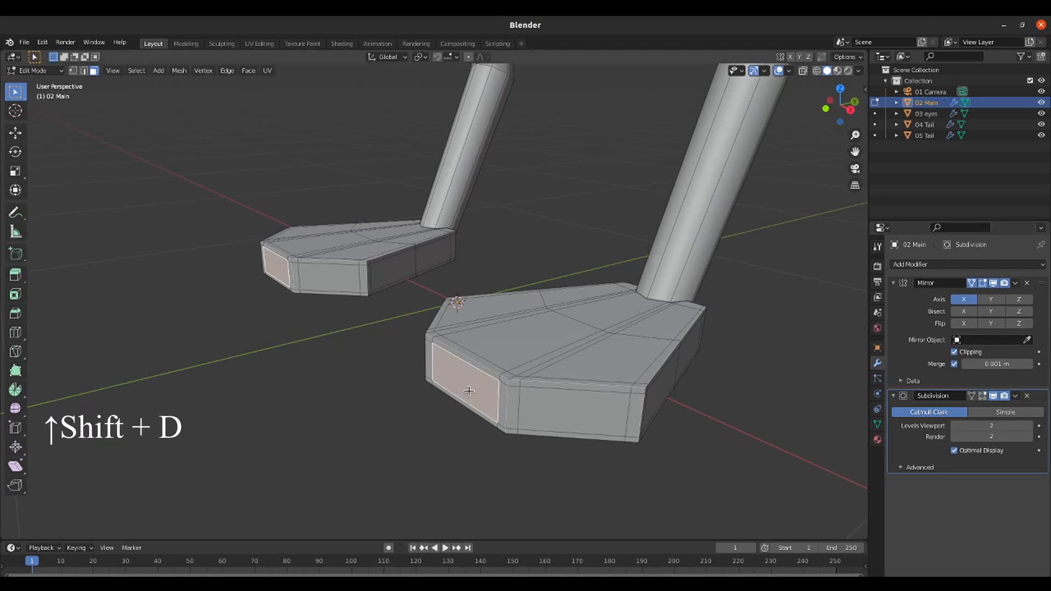
pyautogui.press('y')
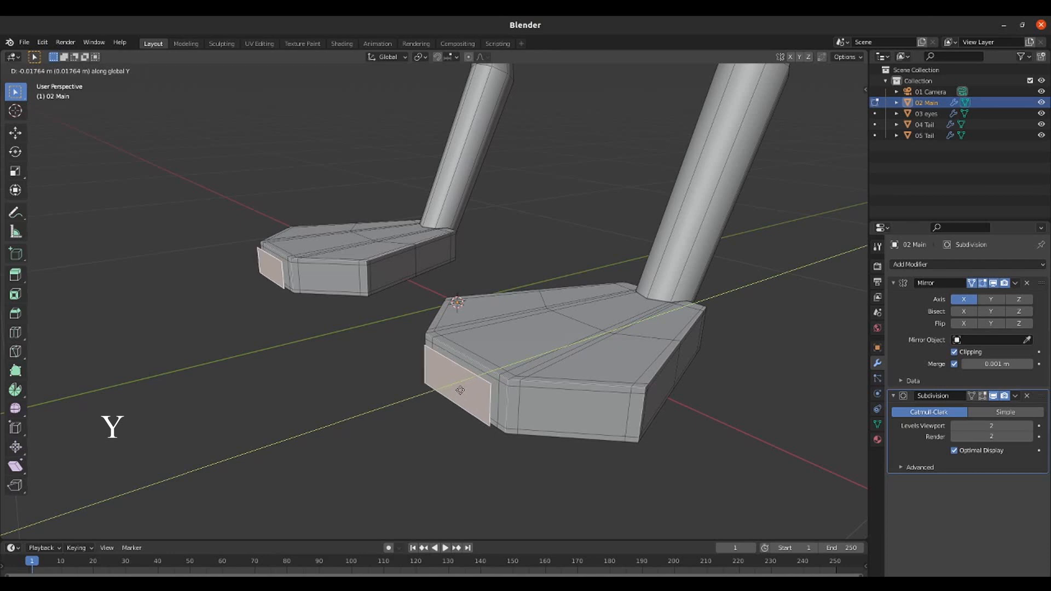
pyautogui.click(460, 390)
pyautogui.moveTo(572, 345); pyautogui.dragTo(557, 338, button='middle')
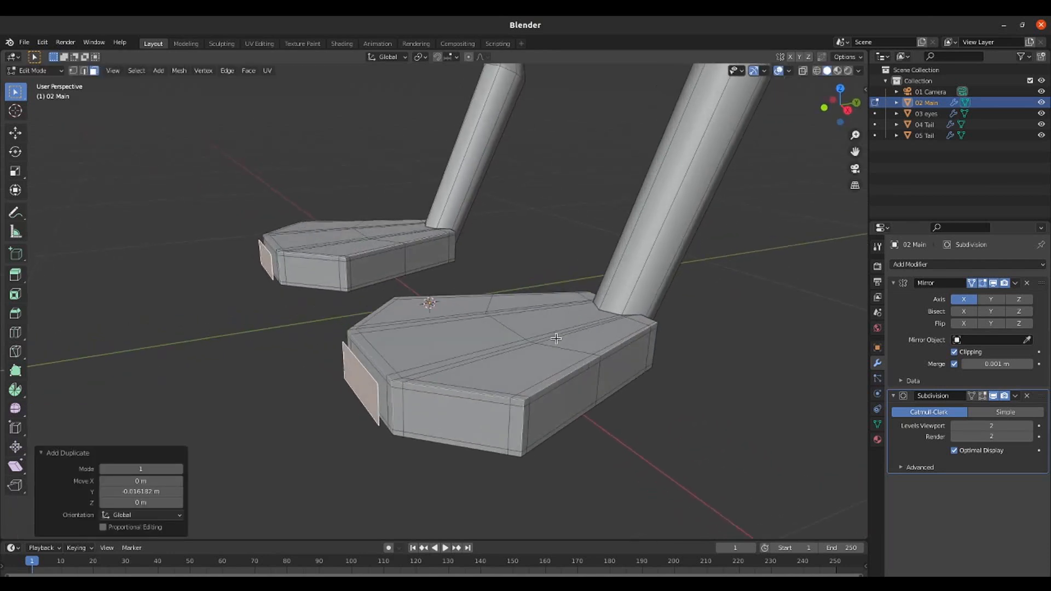
# - Extrude the duplicated face 0.4 m forward as a claw and scale its end face to about 0.31 along X
pyautogui.moveTo(428, 344); pyautogui.dragTo(423, 357, button='middle')
pyautogui.press('e')
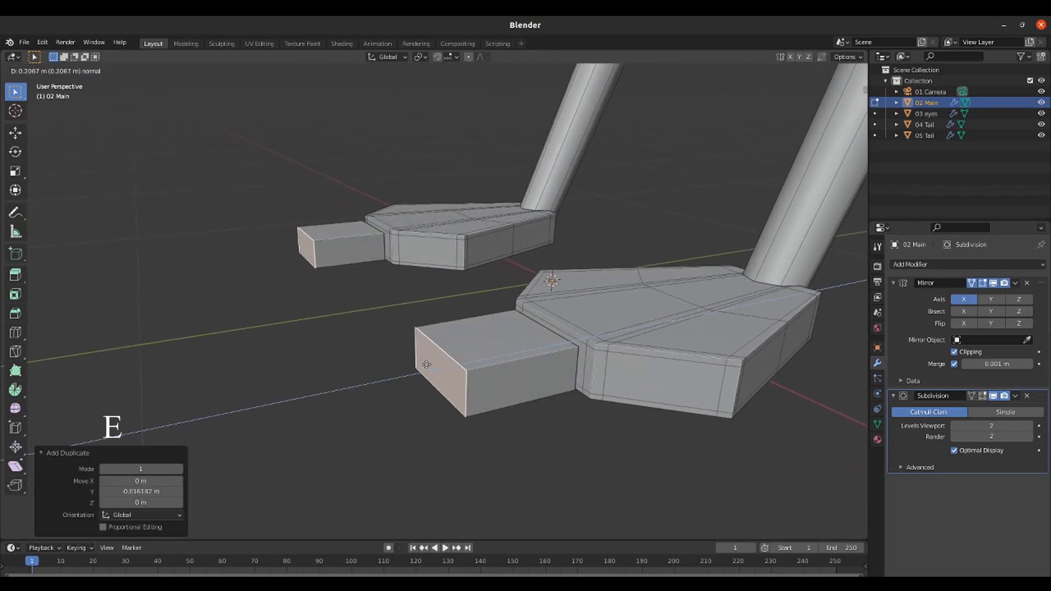
pyautogui.press('s')
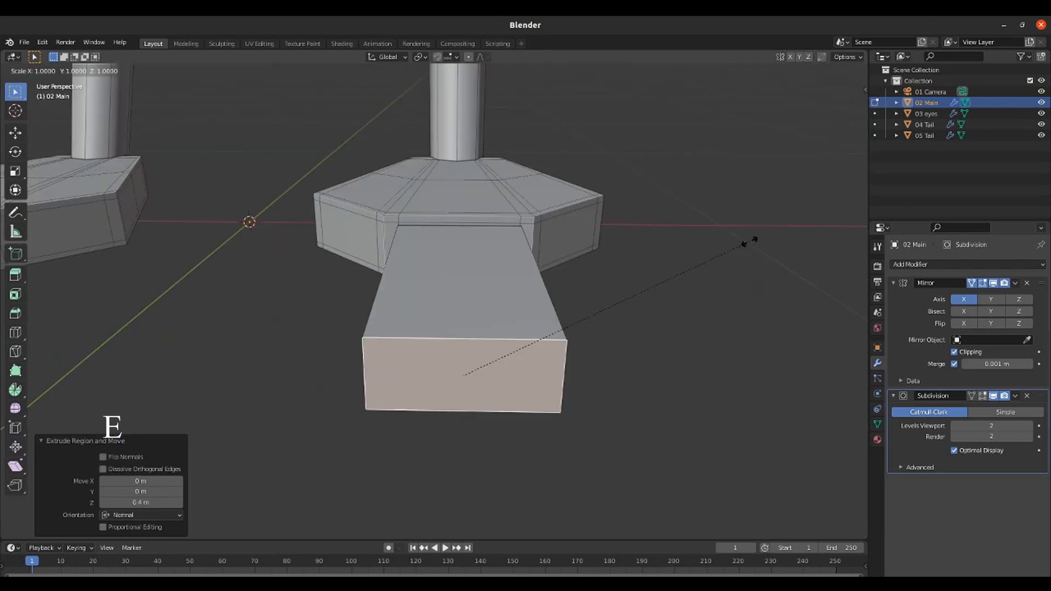
pyautogui.press('x')
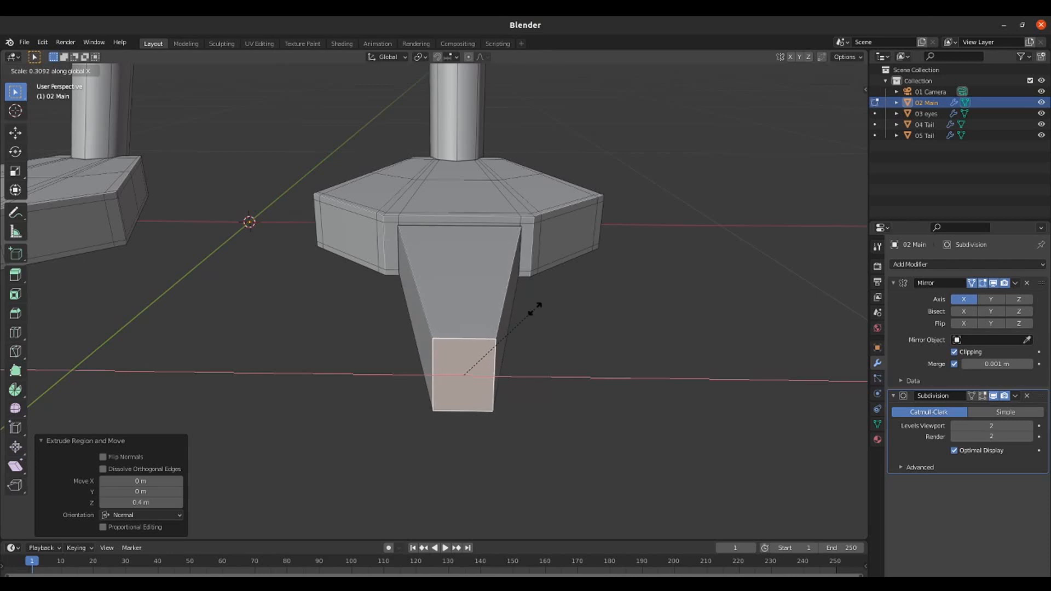
pyautogui.click(535, 309)
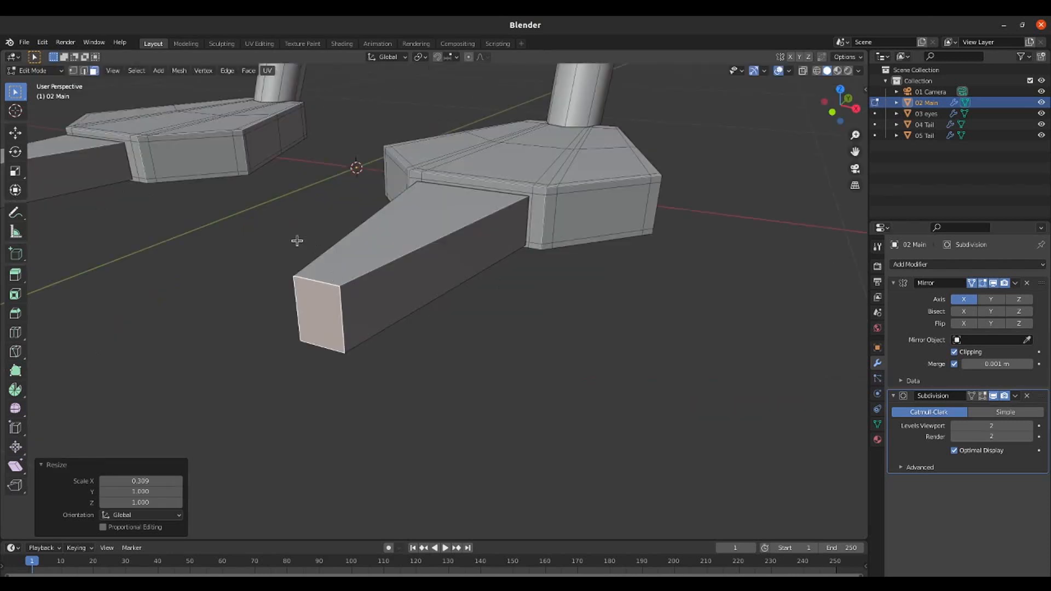
# - Lower the upper two vertices of the claw's end face about 0.064 m along Z
pyautogui.press('1')
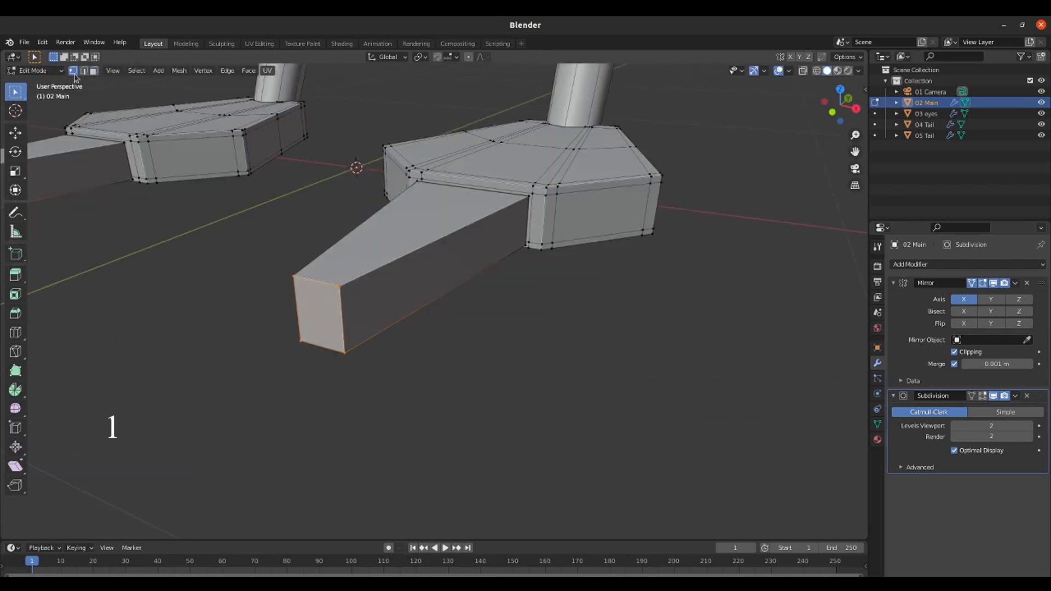
pyautogui.moveTo(279, 264); pyautogui.dragTo(359, 306)
pyautogui.press('g')
pyautogui.press('z')
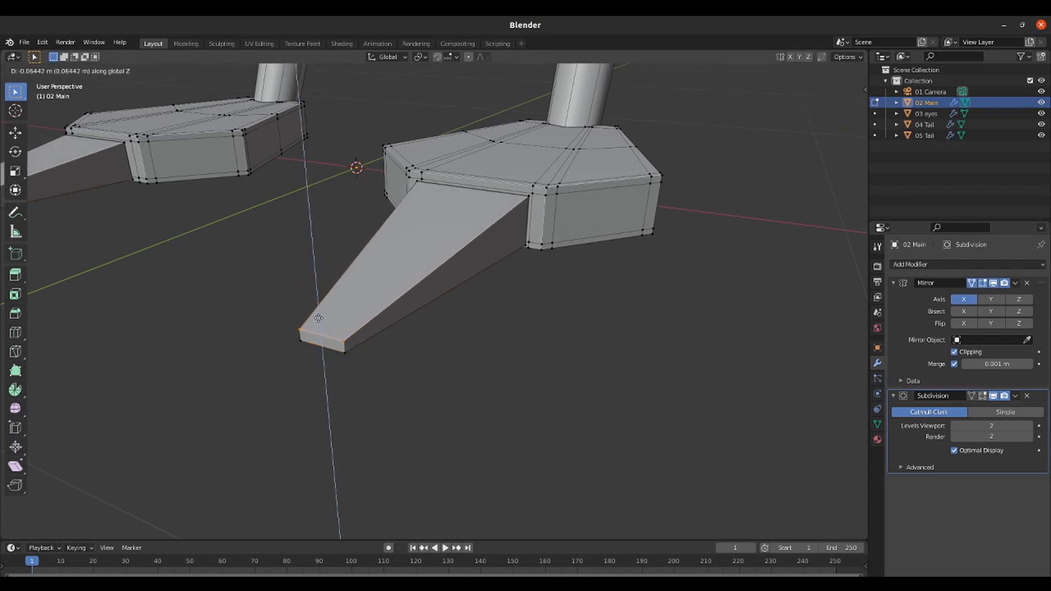
pyautogui.click(319, 318)
# - Narrow the claw's whole end face by scaling it to about 0.55 along X
pyautogui.moveTo(277, 308); pyautogui.dragTo(363, 391)
pyautogui.moveTo(374, 296); pyautogui.dragTo(394, 301, button='middle')
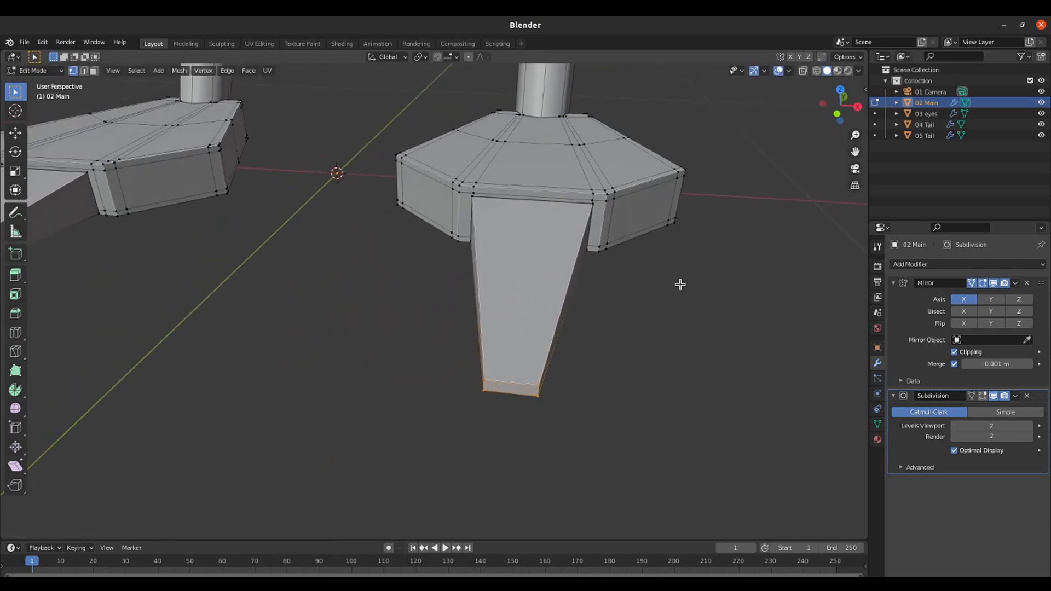
pyautogui.press('s')
pyautogui.press('x')
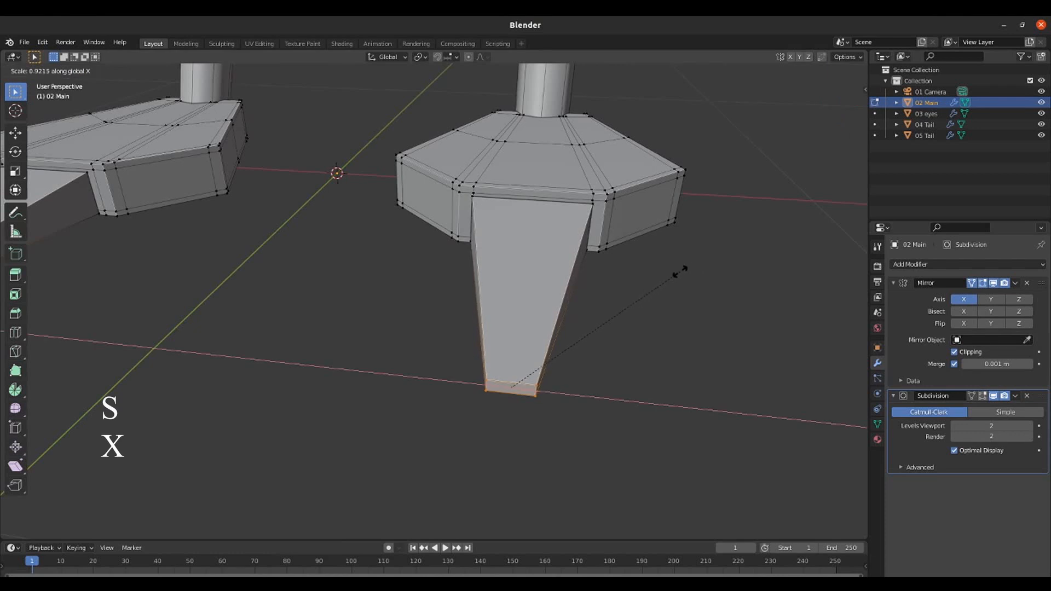
pyautogui.click(596, 300)
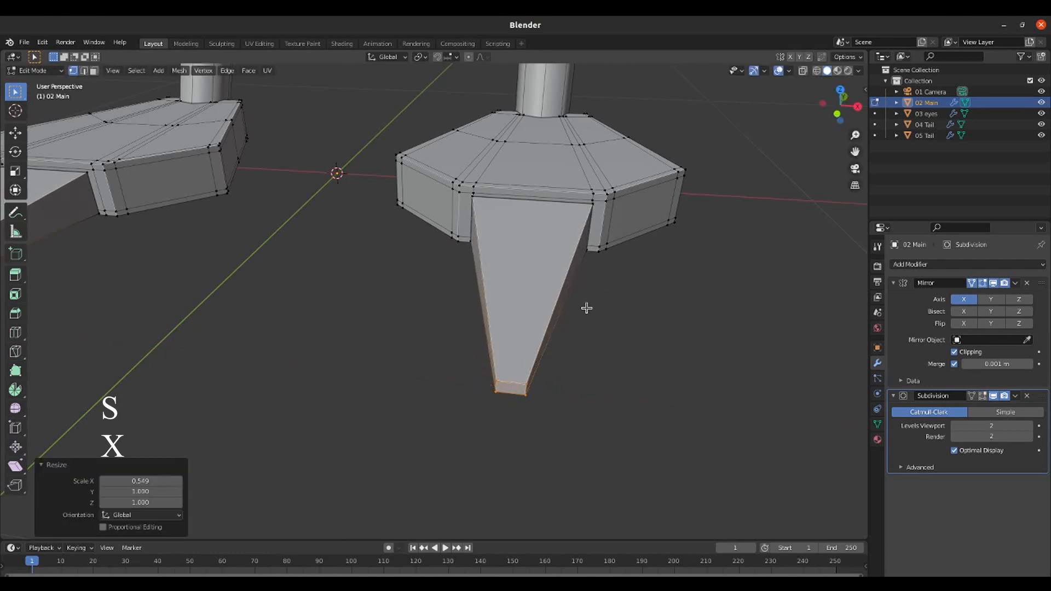
# - Add a loop cut across the claw with a factor of about -0.19 and raise its upper edge about 0.026 m along Z
pyautogui.moveTo(586, 305); pyautogui.dragTo(410, 305, button='middle')
pyautogui.hotkey('ctrl', 'r')
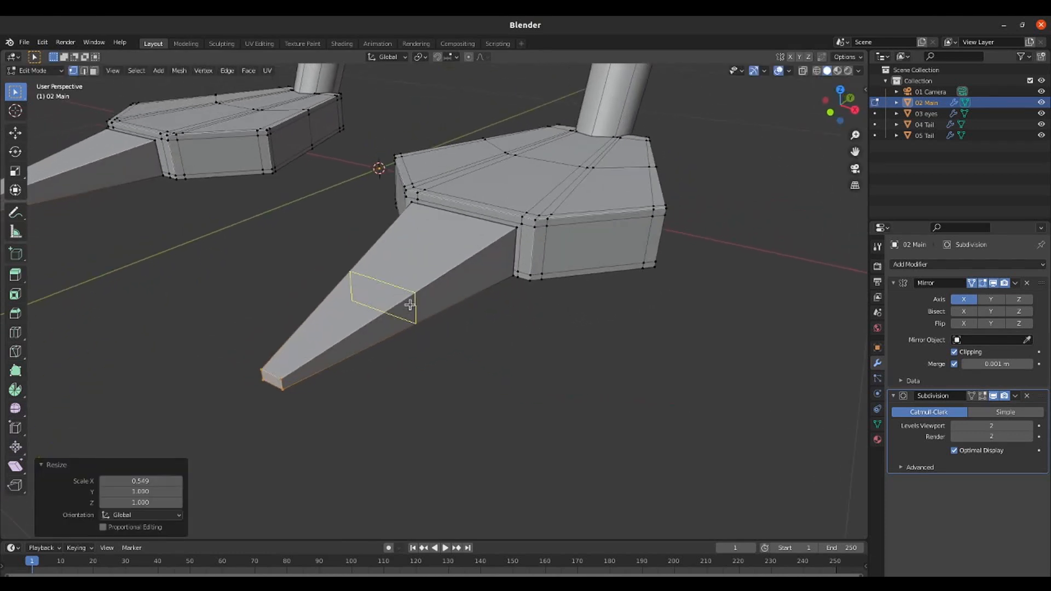
pyautogui.click(411, 305)
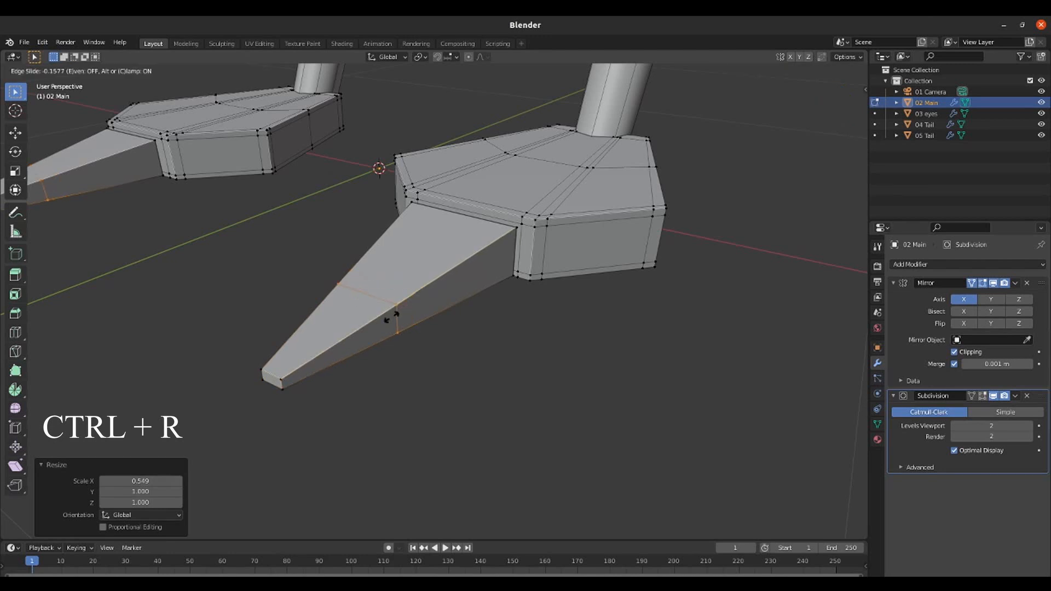
pyautogui.click(387, 318)
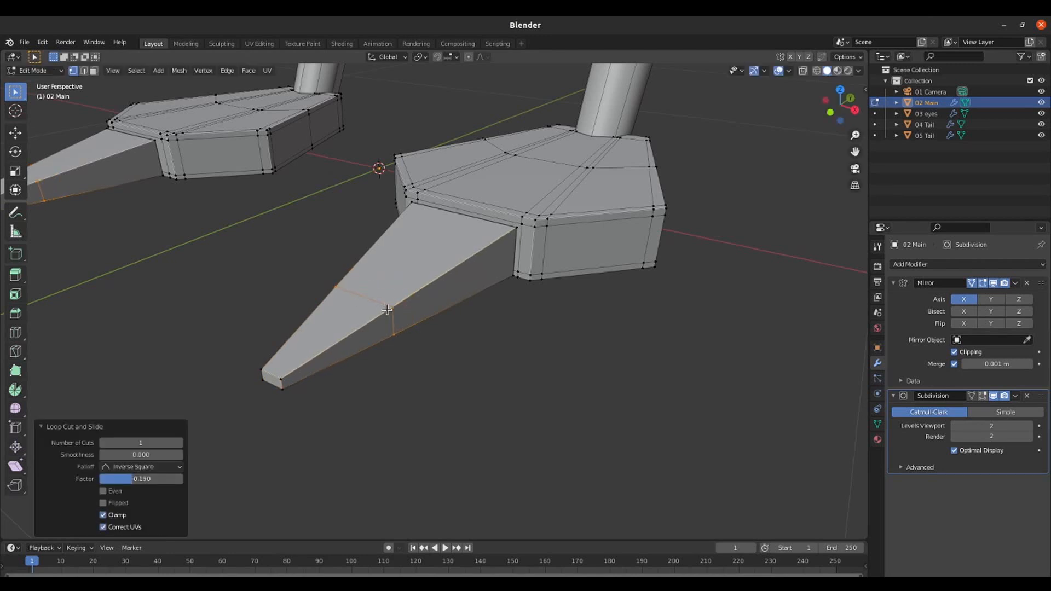
pyautogui.press('g')
pyautogui.press('z')
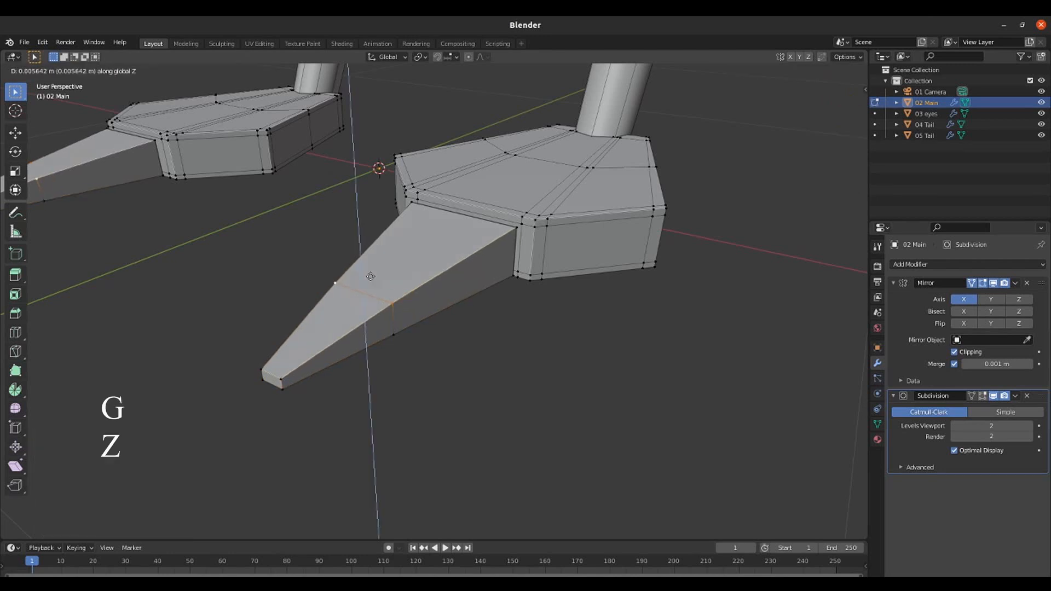
pyautogui.click(368, 264)
pyautogui.moveTo(368, 263); pyautogui.dragTo(331, 250, button='middle')
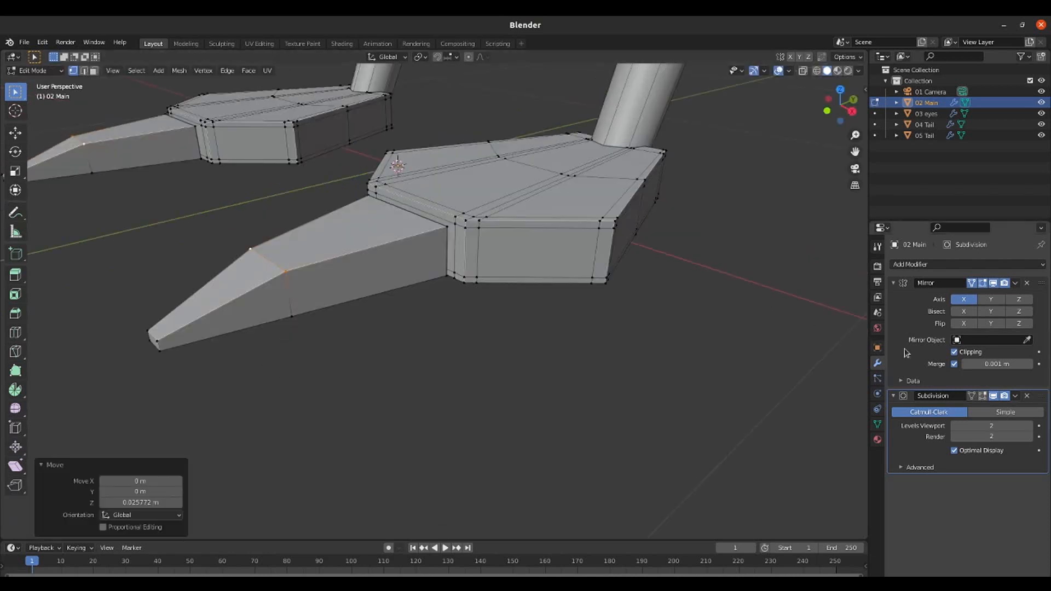
# - Show the subdivision in Edit Mode and add a supporting loop cut near the claw's base with a factor of about 0.83
pyautogui.click(982, 398)
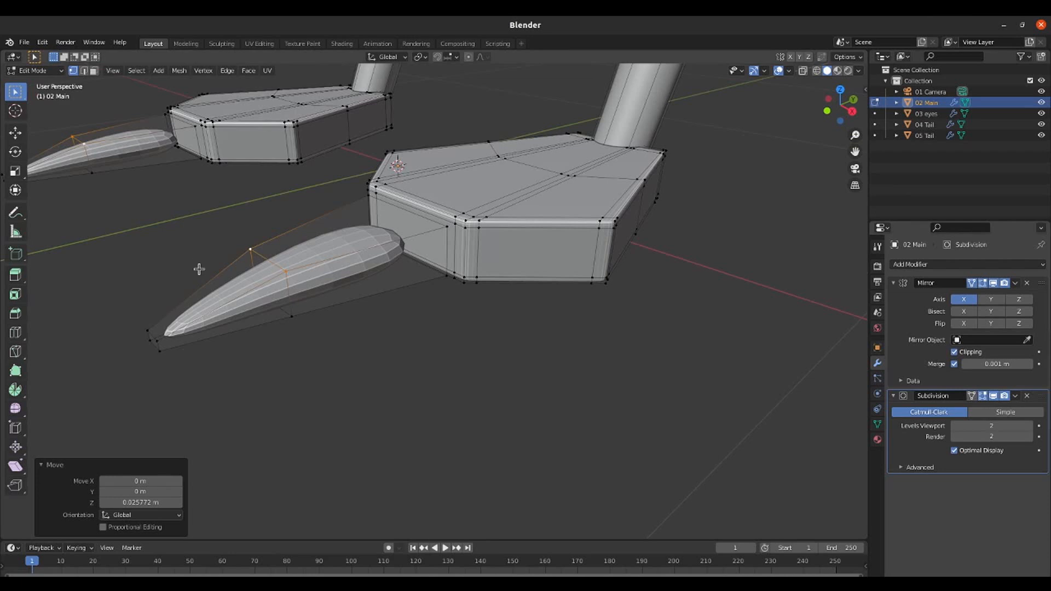
pyautogui.hotkey('ctrl', 'r')
pyautogui.click(375, 246)
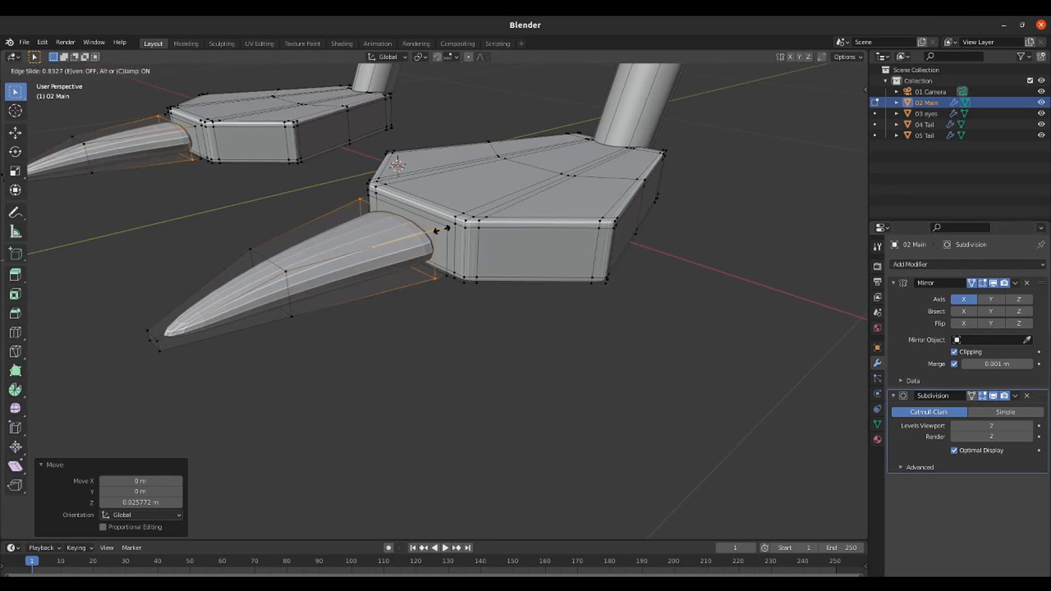
pyautogui.click(442, 230)
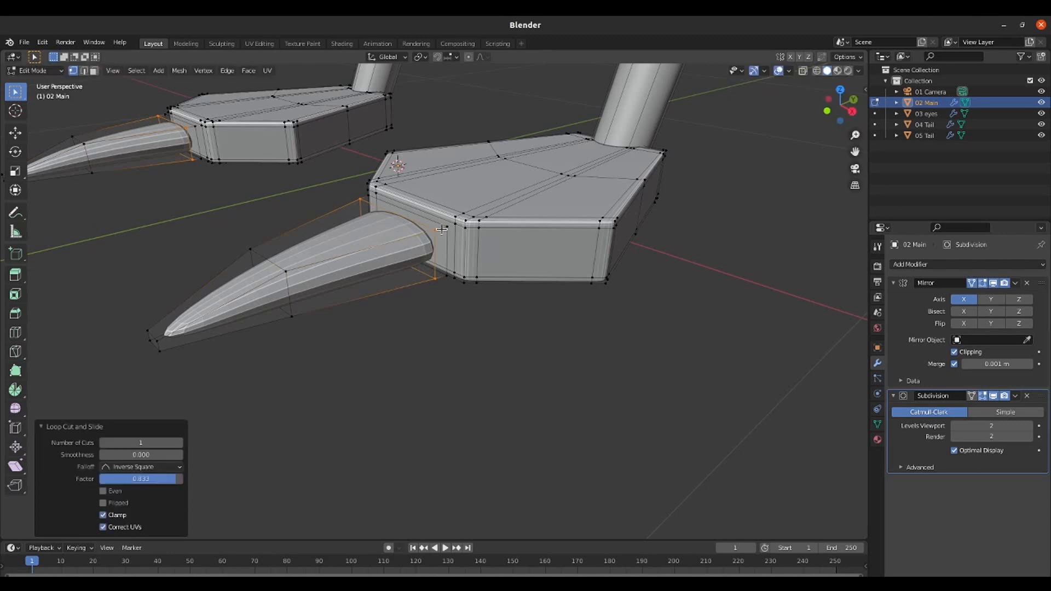
# - Add a centred lengthwise loop cut to the claw and raise its upper vertices about 0.005 m along Z
pyautogui.hotkey('ctrl', 'r')
pyautogui.click(272, 261)
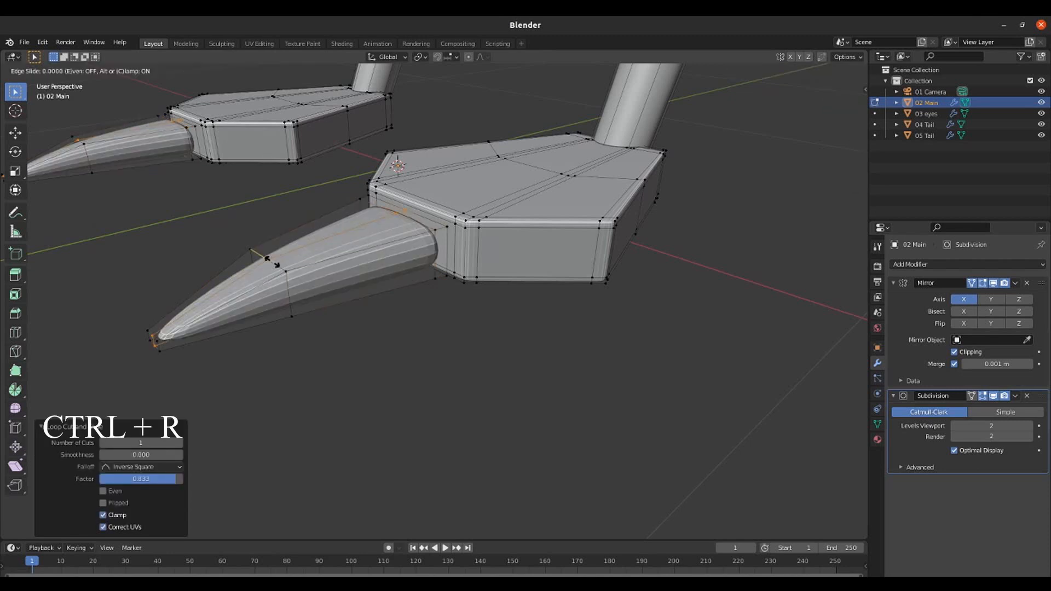
pyautogui.rightClick(272, 261)
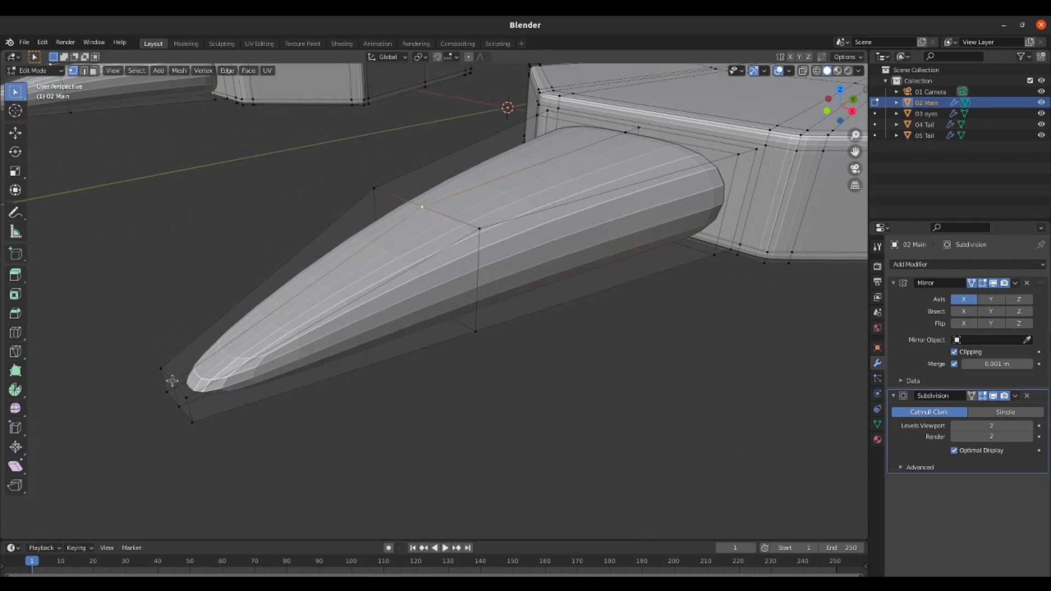
pyautogui.keyDown('shift'); pyautogui.click(172, 381); pyautogui.keyUp('shift')
pyautogui.keyDown('ctrl'); pyautogui.click(625, 132); pyautogui.keyUp('ctrl')
pyautogui.press('g')
pyautogui.press('z')
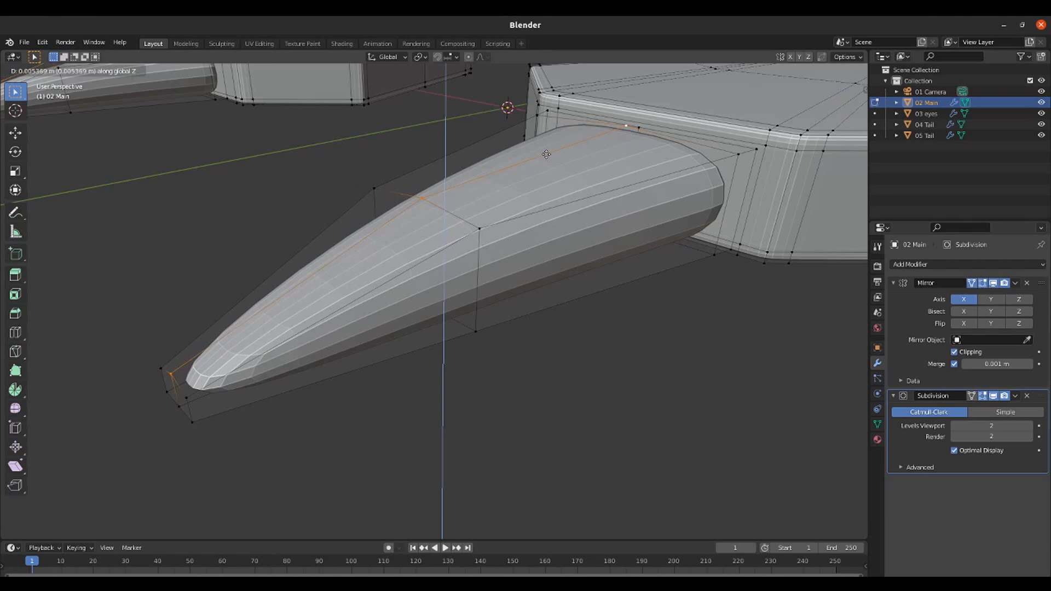
pyautogui.click(546, 155)
# - Raise the centre-line vertices at the claw's tip and middle another 0.005 m or so along Z
pyautogui.click(170, 375)
pyautogui.keyDown('shift'); pyautogui.click(421, 198); pyautogui.keyUp('shift')
pyautogui.press('g')
pyautogui.press('z')
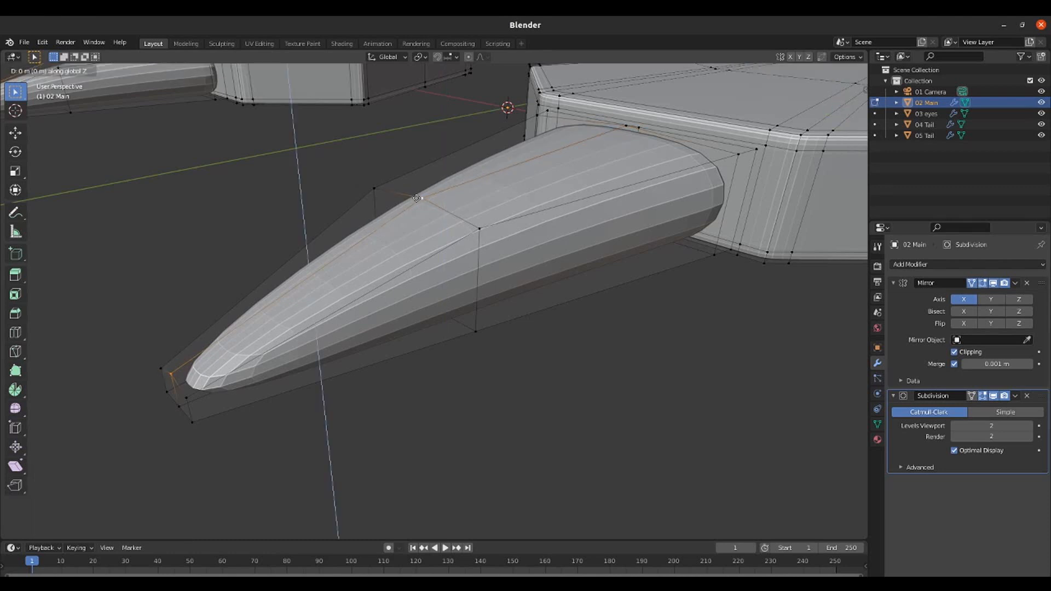
pyautogui.click(417, 190)
pyautogui.scroll(-5, 421, 223)
pyautogui.moveTo(418, 224); pyautogui.dragTo(420, 221, button='middle')
pyautogui.scroll(1, 420, 220)
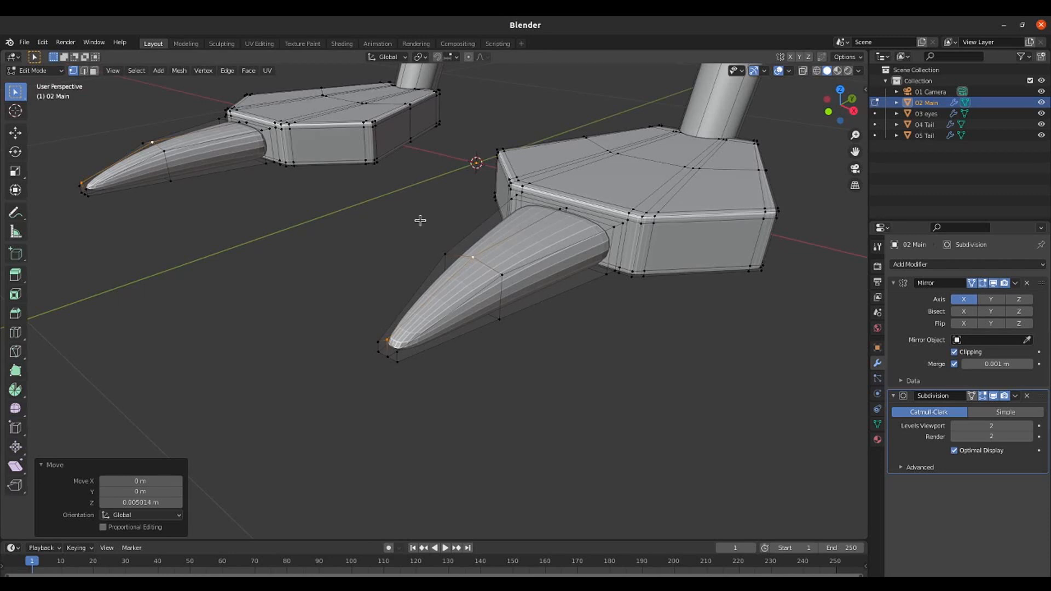
# - Return to Object Mode and apply Shade Smooth to the owl's main body object
pyautogui.press('Tab')
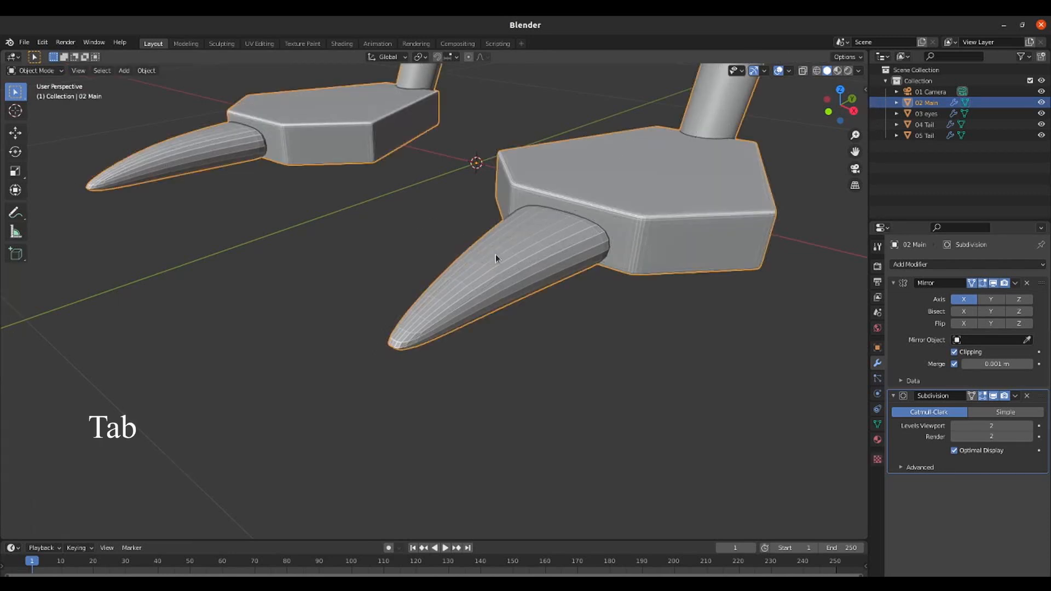
pyautogui.rightClick(491, 243)
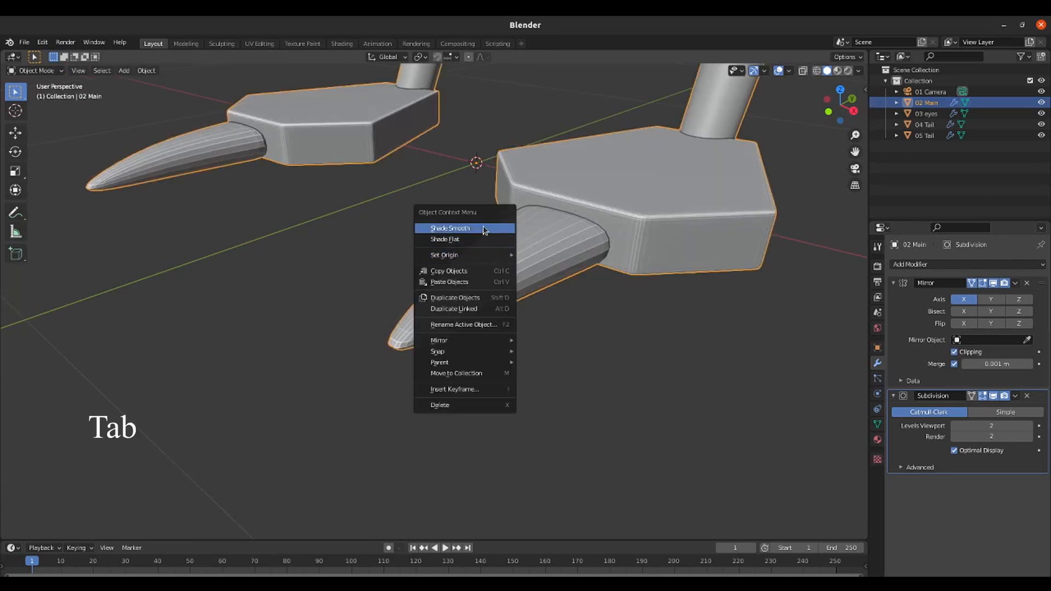
pyautogui.click(484, 229)
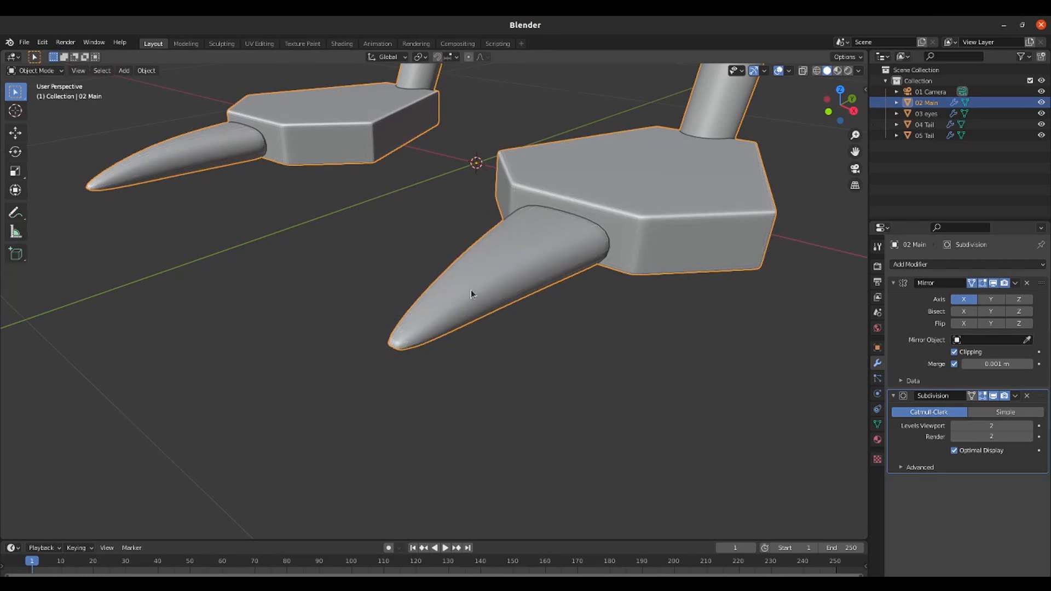
# - Reopen the main body mesh for editing and scale down the vertices at the claw's tip to sharpen it
pyautogui.press('Tab')
pyautogui.scroll(5, 488, 285)
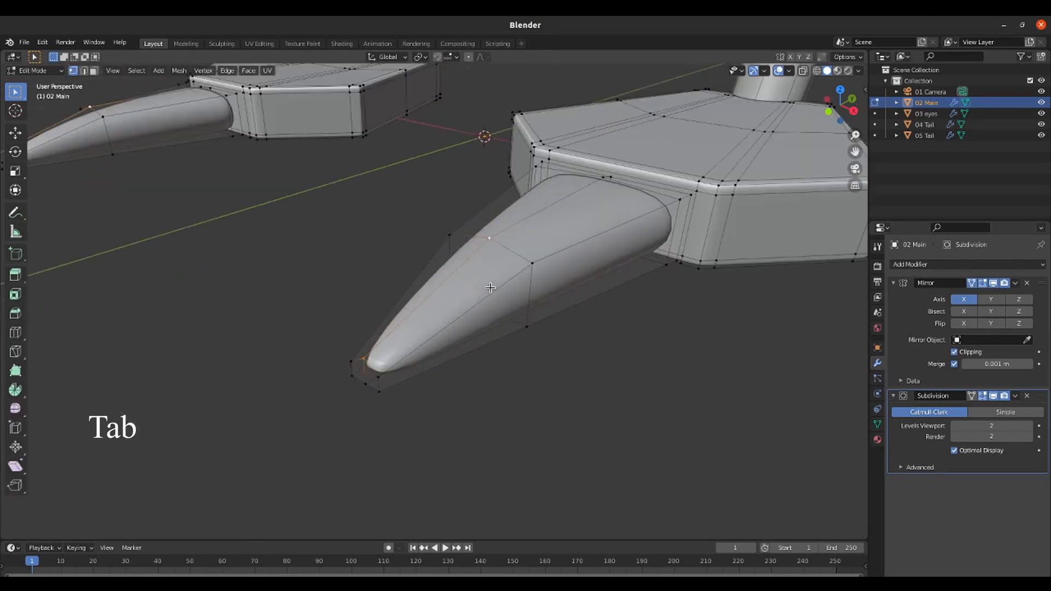
pyautogui.moveTo(490, 287); pyautogui.dragTo(477, 394, button='middle')
pyautogui.moveTo(477, 393); pyautogui.dragTo(581, 470)
pyautogui.press('s')
pyautogui.click(584, 378)
# - Add a centred horizontal loop cut around the claw's thickness
pyautogui.moveTo(580, 378); pyautogui.dragTo(526, 348, button='middle')
pyautogui.hotkey('ctrl', 'r')
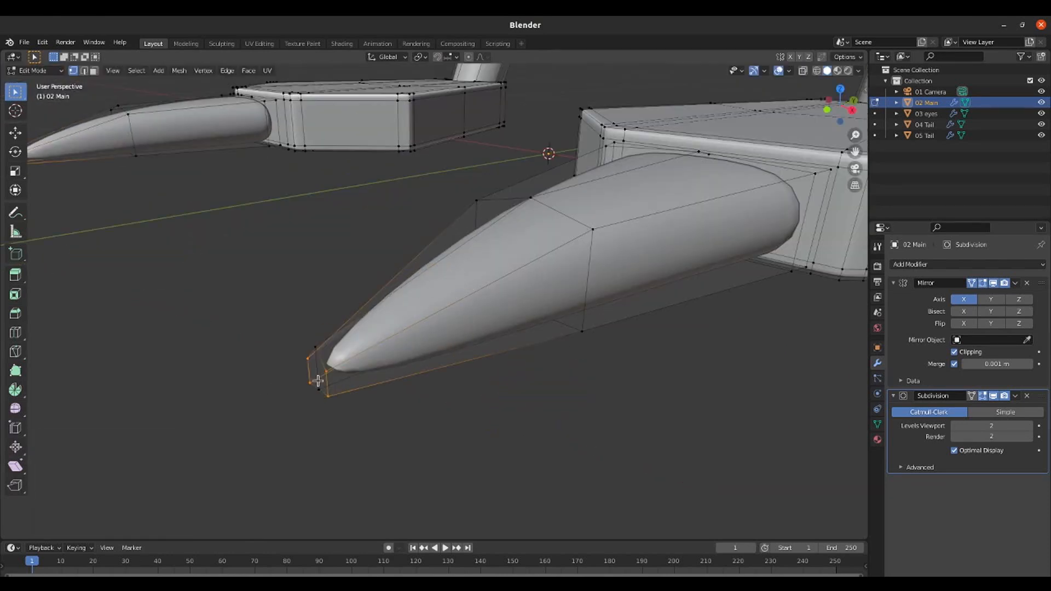
pyautogui.click(323, 381)
pyautogui.rightClick(323, 382)
# - Shift the claw's mid-length side vertices along Y and scale them along X to round its sides
pyautogui.moveTo(373, 347); pyautogui.dragTo(356, 334, button='middle')
pyautogui.click(143, 310)
pyautogui.press('g')
pyautogui.press('y')
pyautogui.click(164, 307)
pyautogui.moveTo(263, 307); pyautogui.dragTo(383, 351, button='middle')
pyautogui.press('s')
pyautogui.press('x')
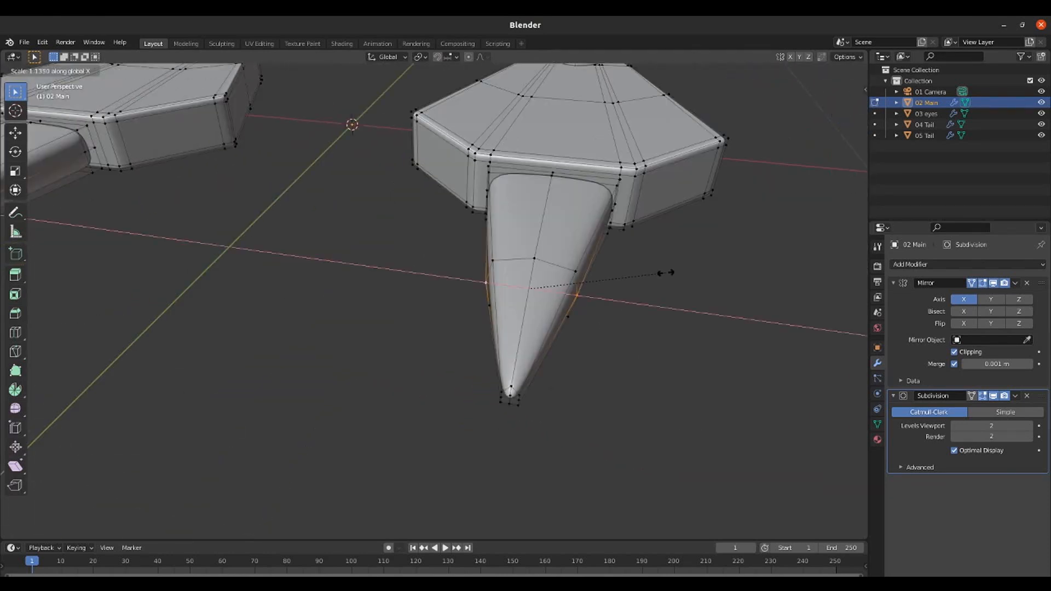
pyautogui.click(666, 272)
# - Duplicate the whole claw and place the copy about 0.22 m outward along X
pyautogui.moveTo(657, 285); pyautogui.dragTo(594, 279, button='middle')
pyautogui.scroll(3, 727, 266)
pyautogui.scroll(-3, 728, 266)
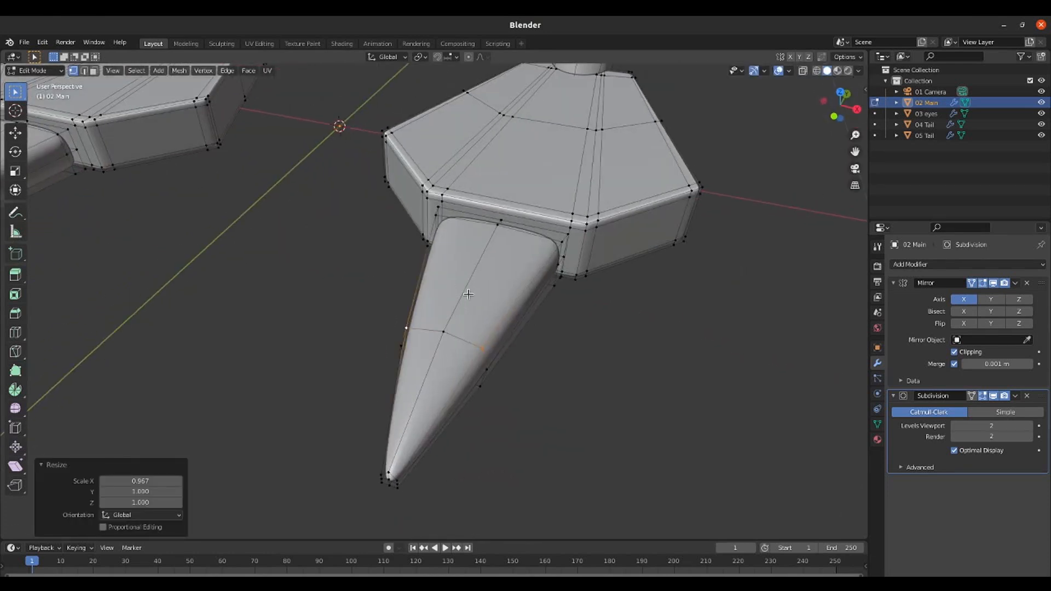
pyautogui.press('l')
pyautogui.hotkey('shift', 'd')
pyautogui.press('x')
pyautogui.click(712, 357)
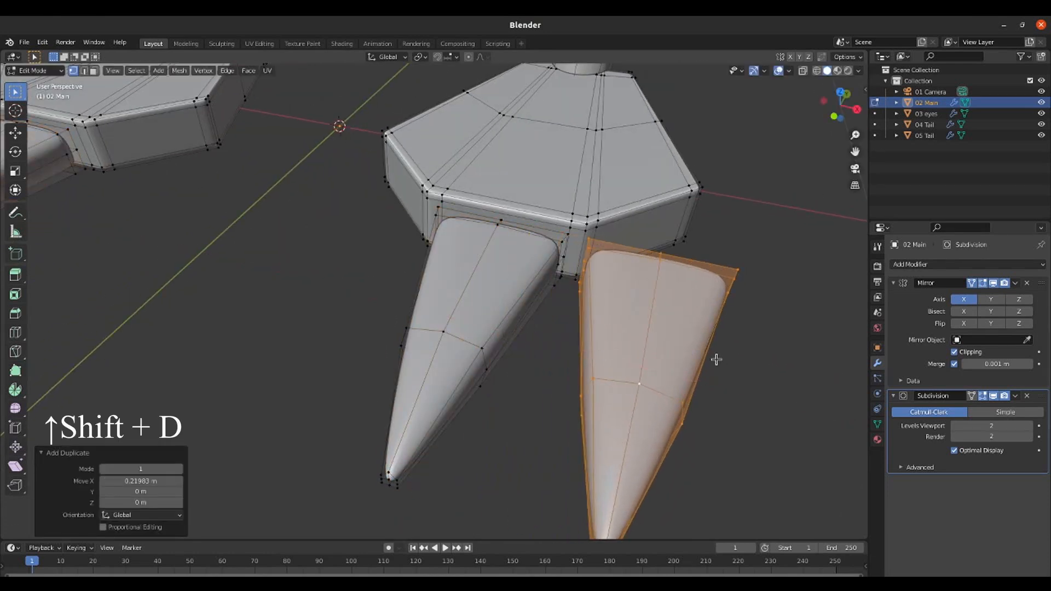
# - In wireframe top view, move the duplicated claw near the foot's outer front edge and rotate it outward about 35°
pyautogui.hotkey('shift', 'z')
pyautogui.press('KP_7')
pyautogui.press('g')
pyautogui.click(625, 389)
pyautogui.press('r')
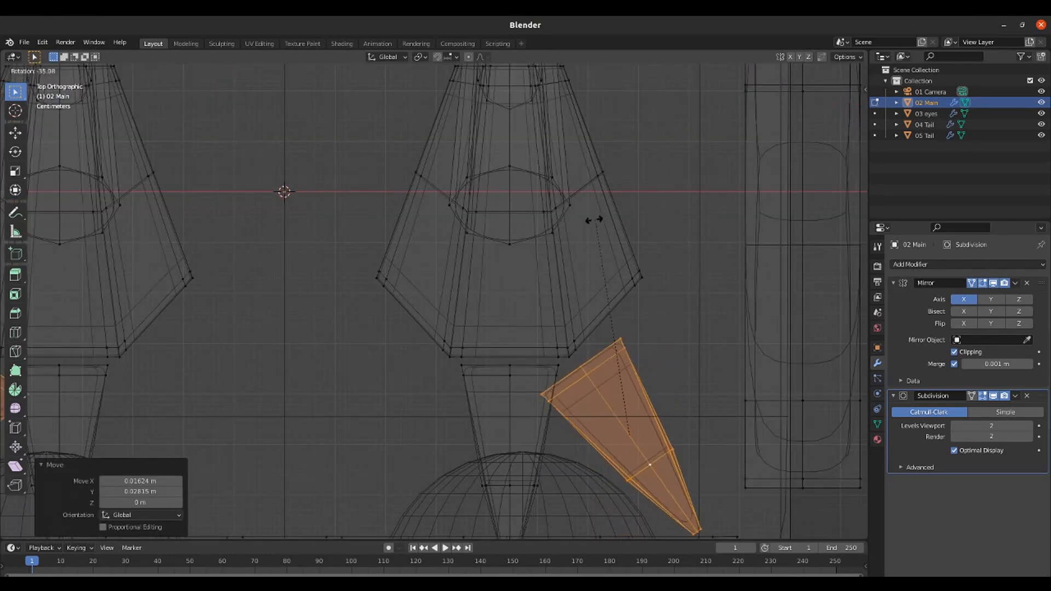
pyautogui.click(593, 220)
# - Fine-tune the outer claw's position and rotation until its base sits flush against the foot's outer front edge
pyautogui.press('g')
pyautogui.click(666, 331)
pyautogui.press('r')
pyautogui.click(674, 235)
pyautogui.press('g')
pyautogui.click(646, 334)
pyautogui.press('r')
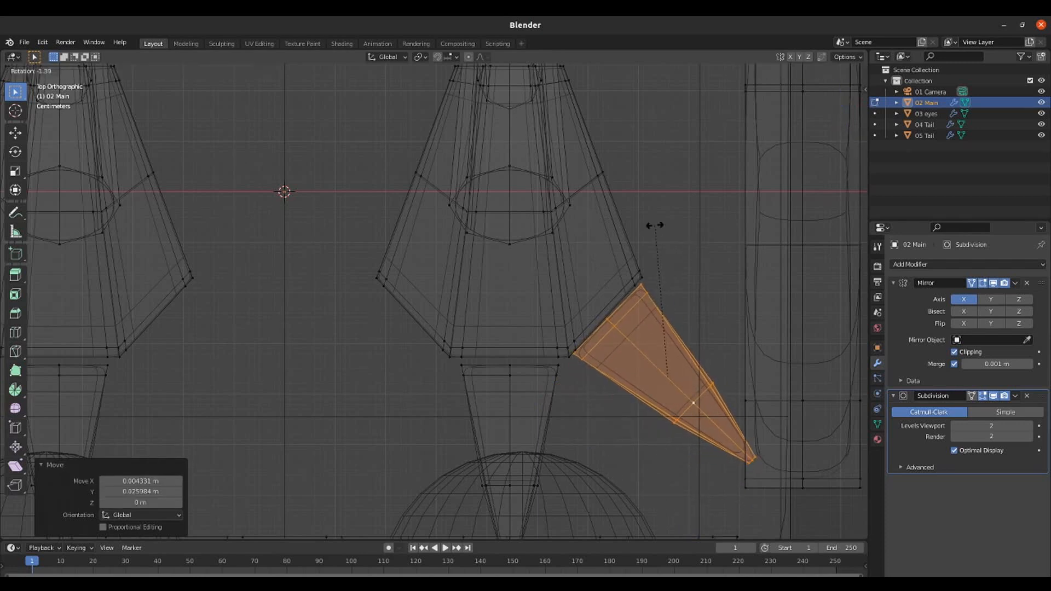
pyautogui.click(653, 226)
pyautogui.press('g')
pyautogui.click(656, 255)
# - Duplicate the middle claw along X to the foot's inner side and rotate the copy about 30° inward
pyautogui.click(509, 376)
pyautogui.press('l')
pyautogui.hotkey('shift', 'd')
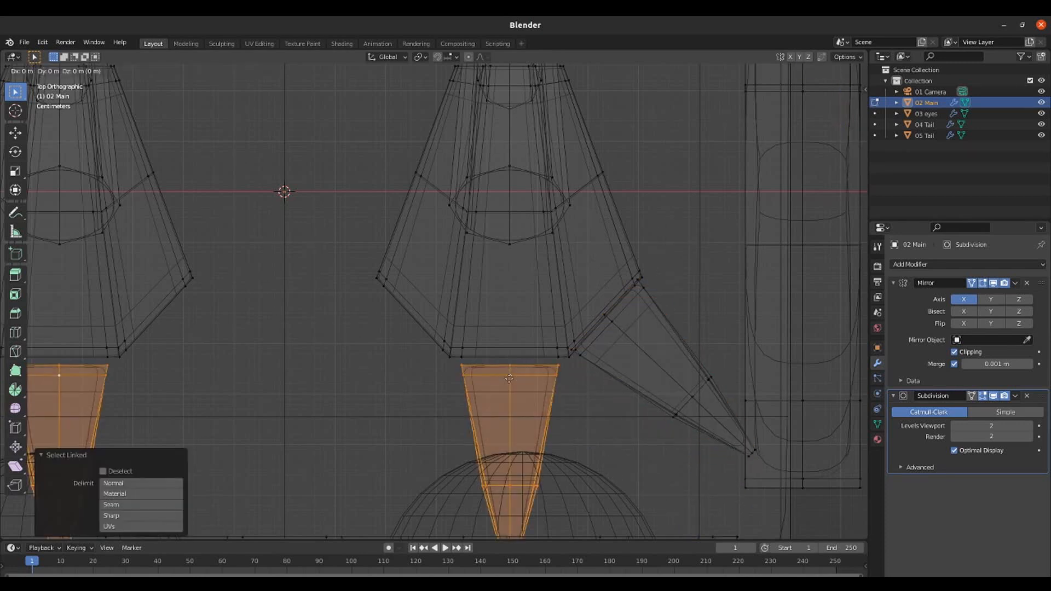
pyautogui.press('x')
pyautogui.click(407, 361)
pyautogui.press('g')
pyautogui.click(412, 338)
pyautogui.press('r')
pyautogui.click(570, 219)
# - Adjust the inner claw so that its base meets the foot's inner front edge
pyautogui.press('g')
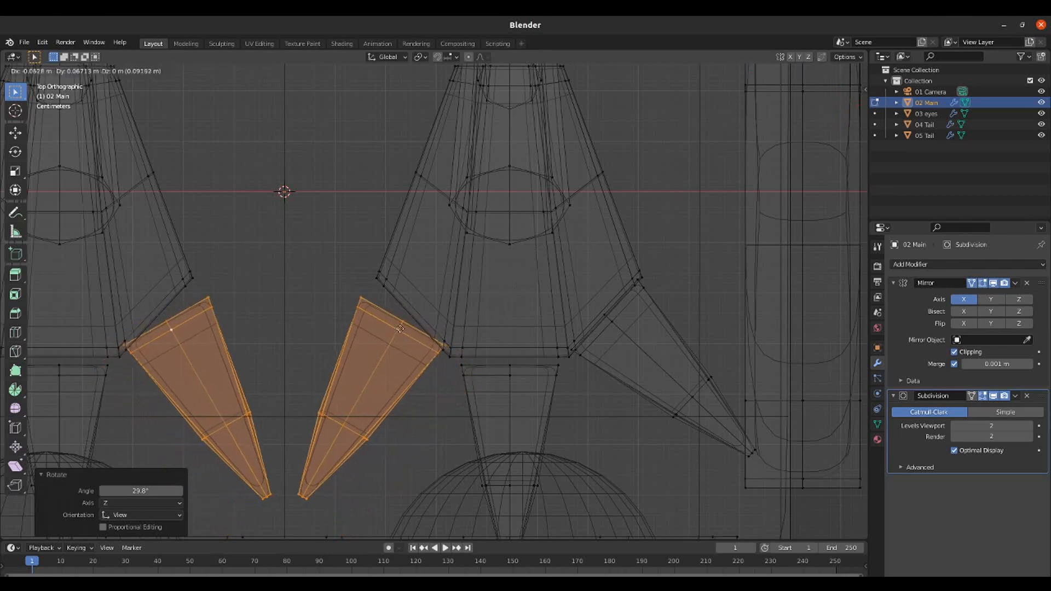
pyautogui.press('y')
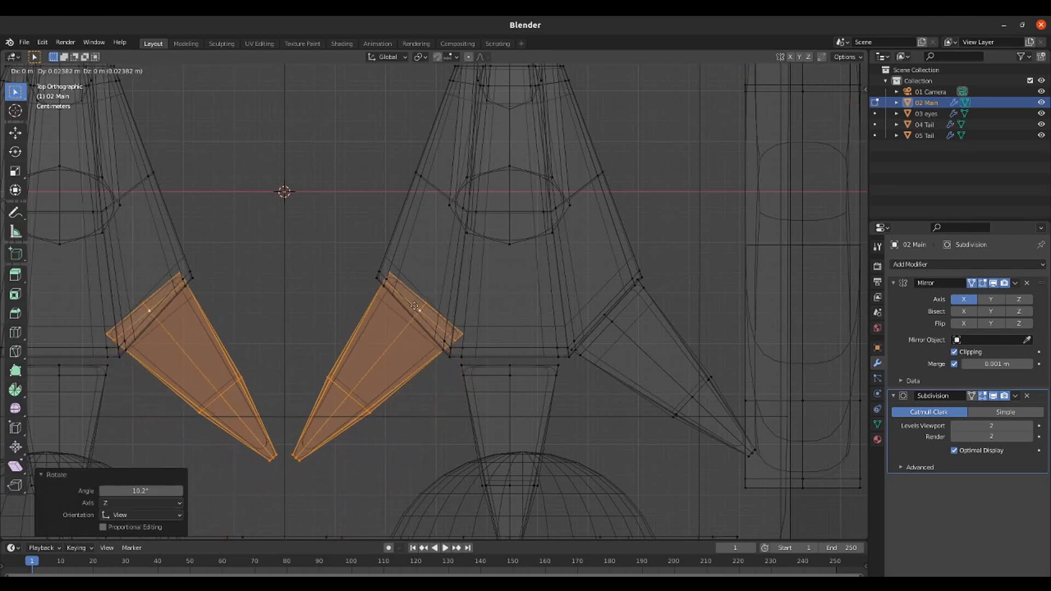
pyautogui.click(413, 308)
pyautogui.press('g')
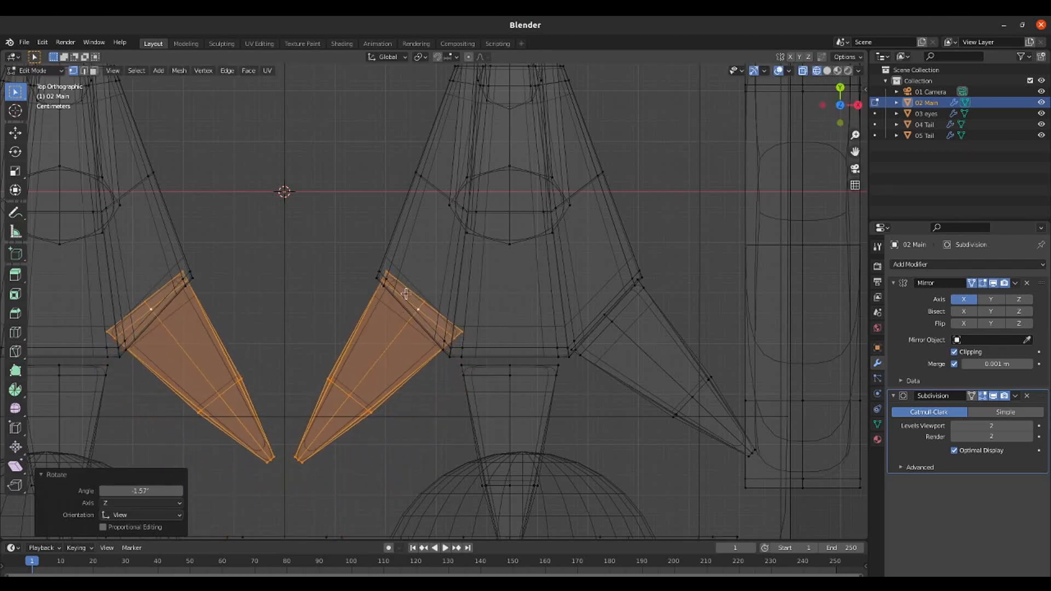
pyautogui.click(388, 307)
# - Select all three claws together with the foot mesh
pyautogui.press('l')
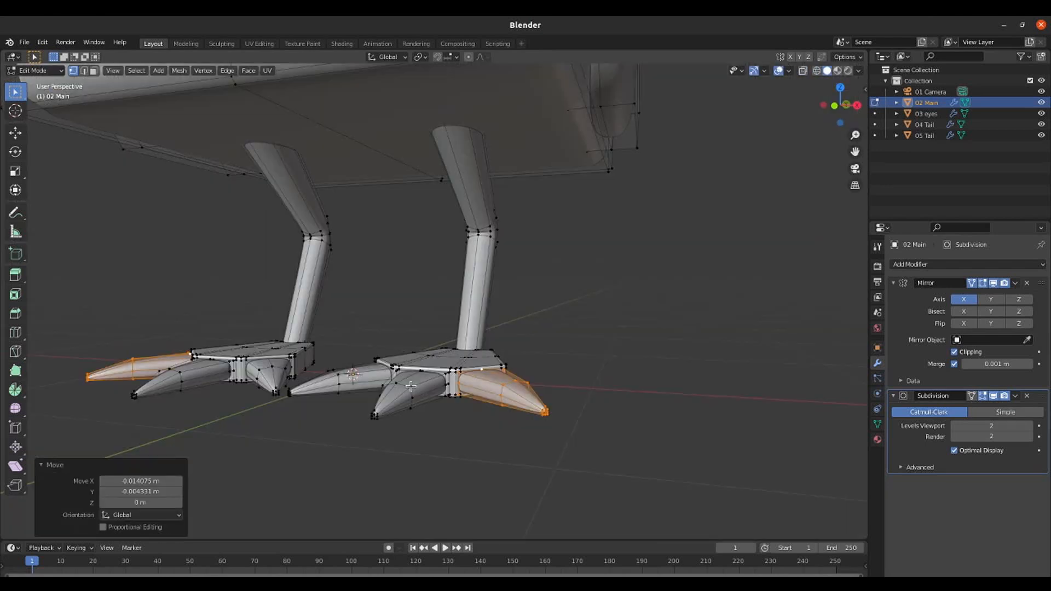
pyautogui.press('l')
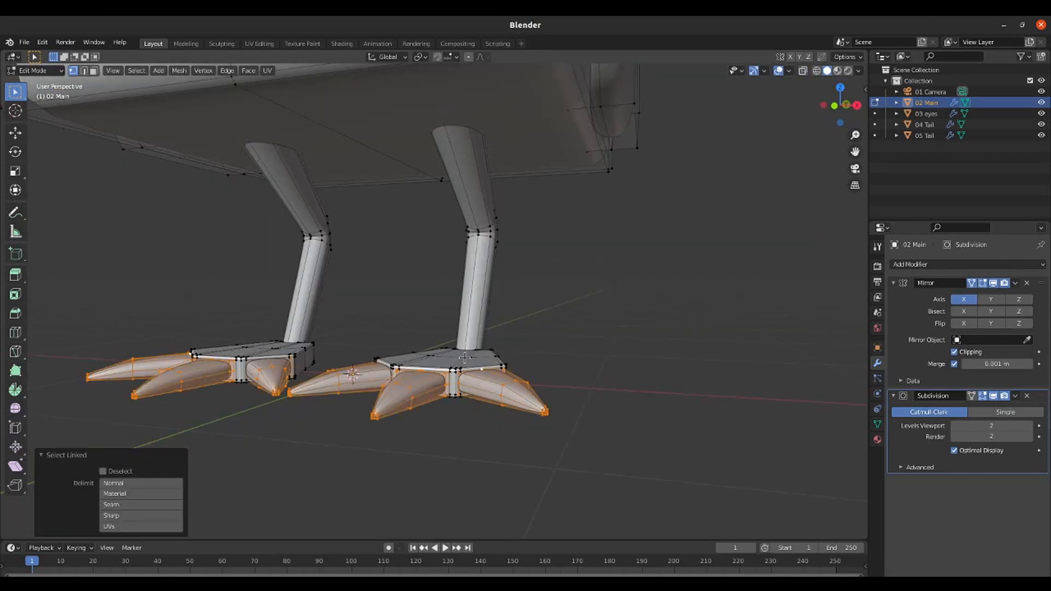
pyautogui.press('l')
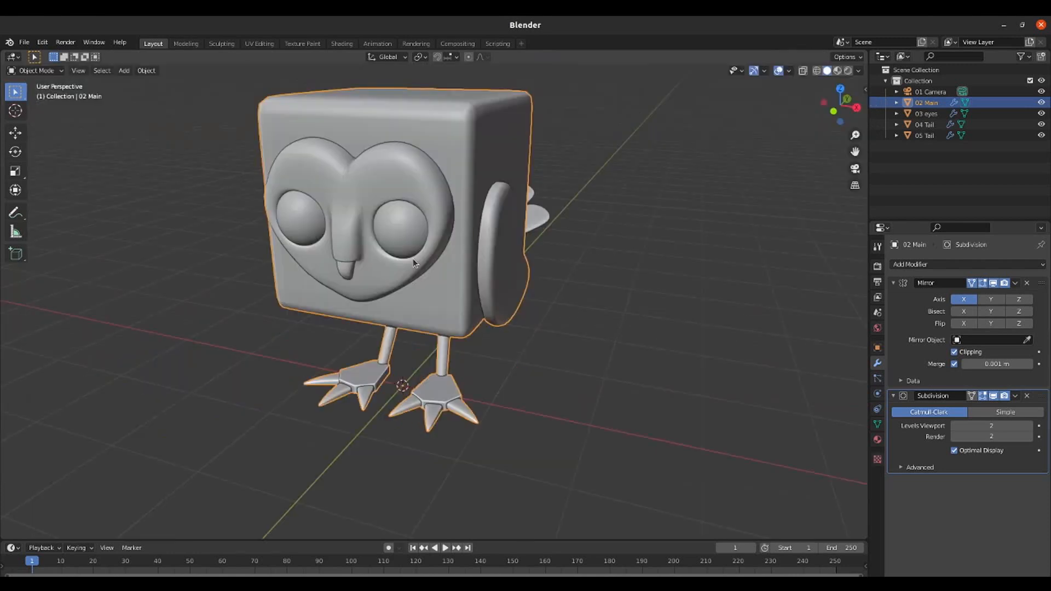
# - Move the 05 Tail object about 0.206 m along Y at the back of the owl
pyautogui.moveTo(413, 258); pyautogui.dragTo(291, 332, button='middle')
pyautogui.click(511, 366)
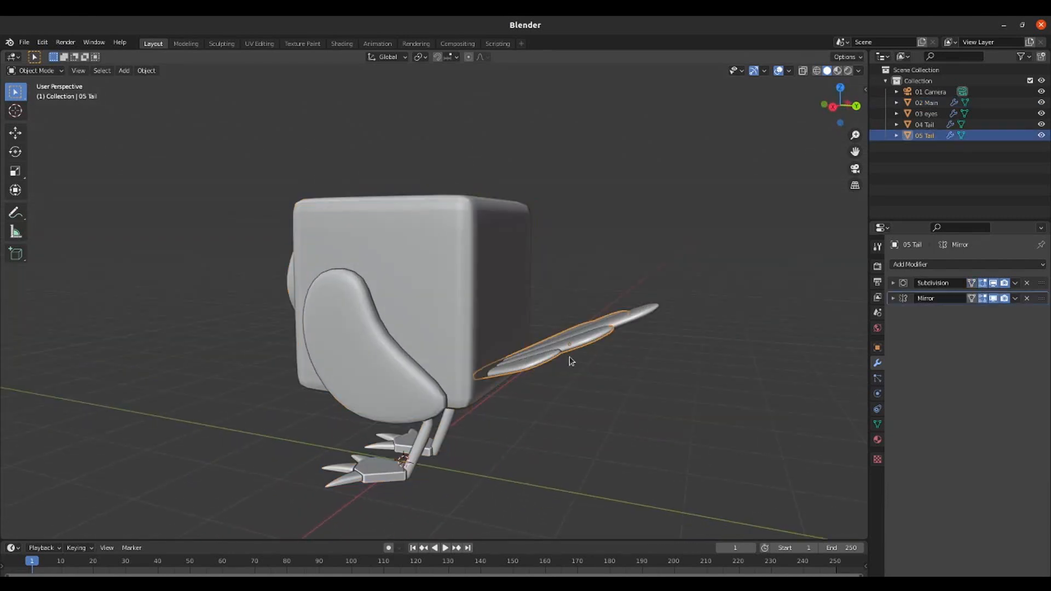
pyautogui.scroll(-1, 572, 362)
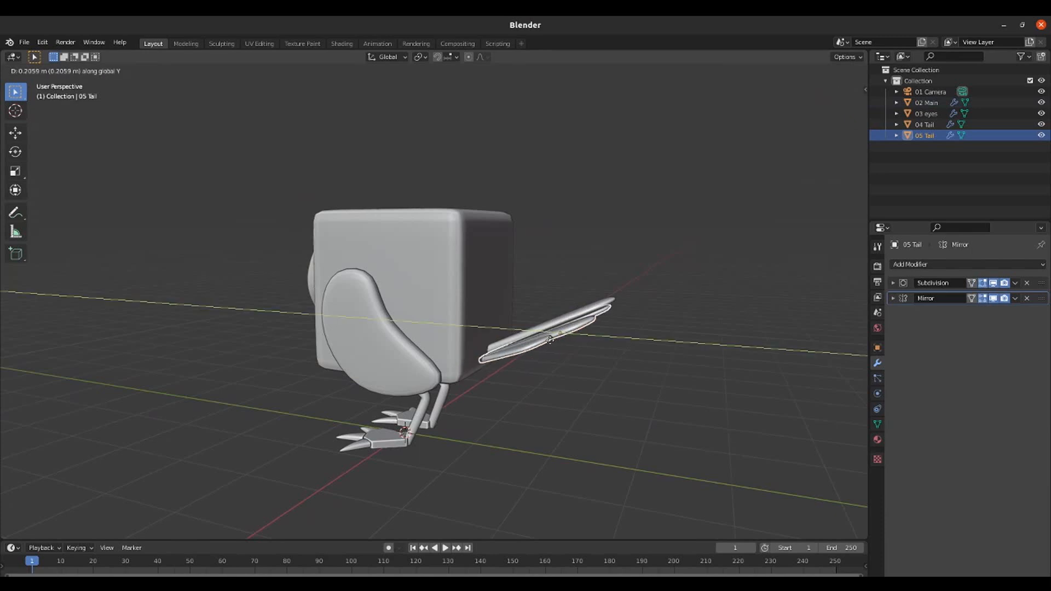
pyautogui.click(550, 338)
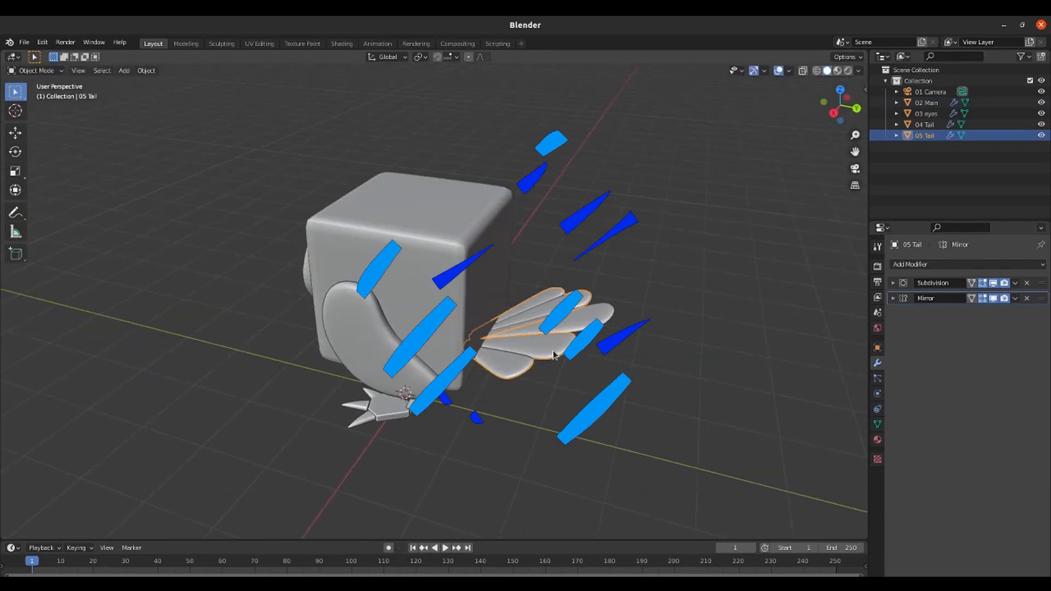